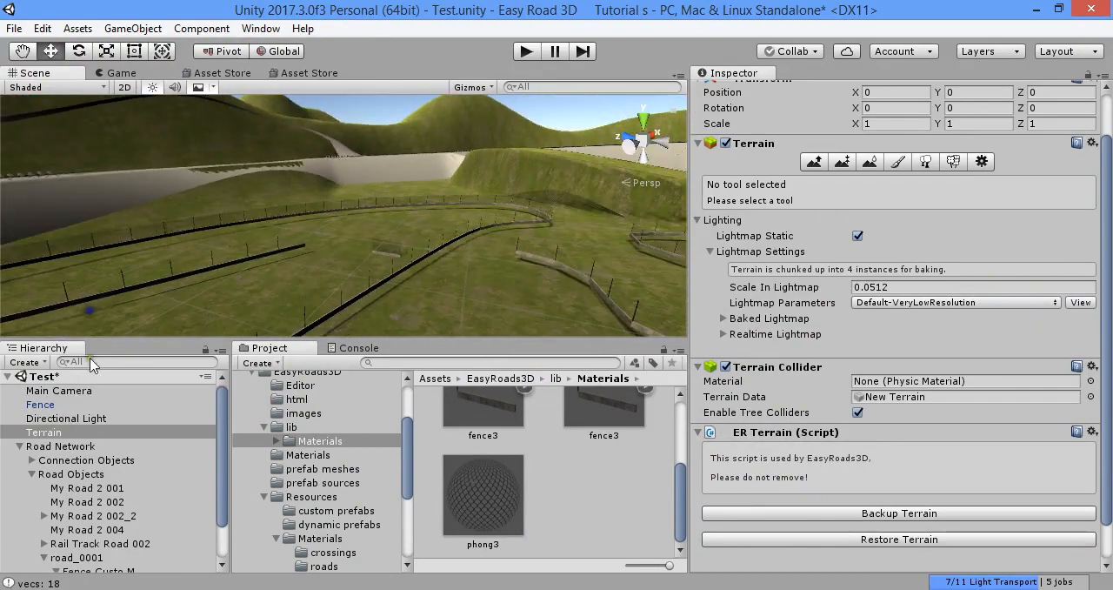
Extend road_0001 in the Road Network with three more markers across the terrain
click(61, 447)
key(f)
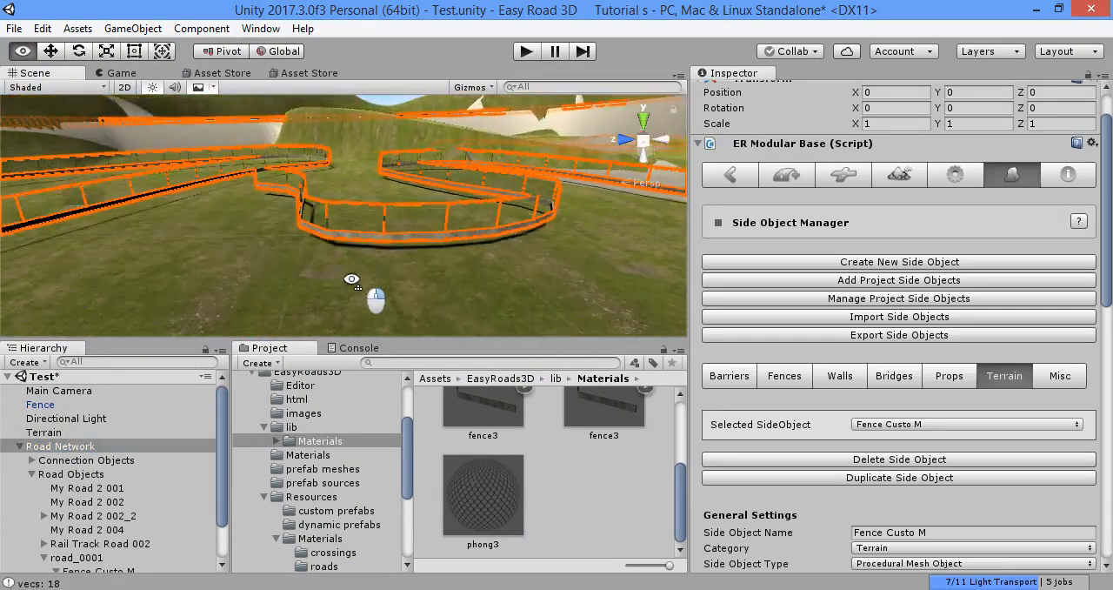
right_drag(279, 255, 314, 218)
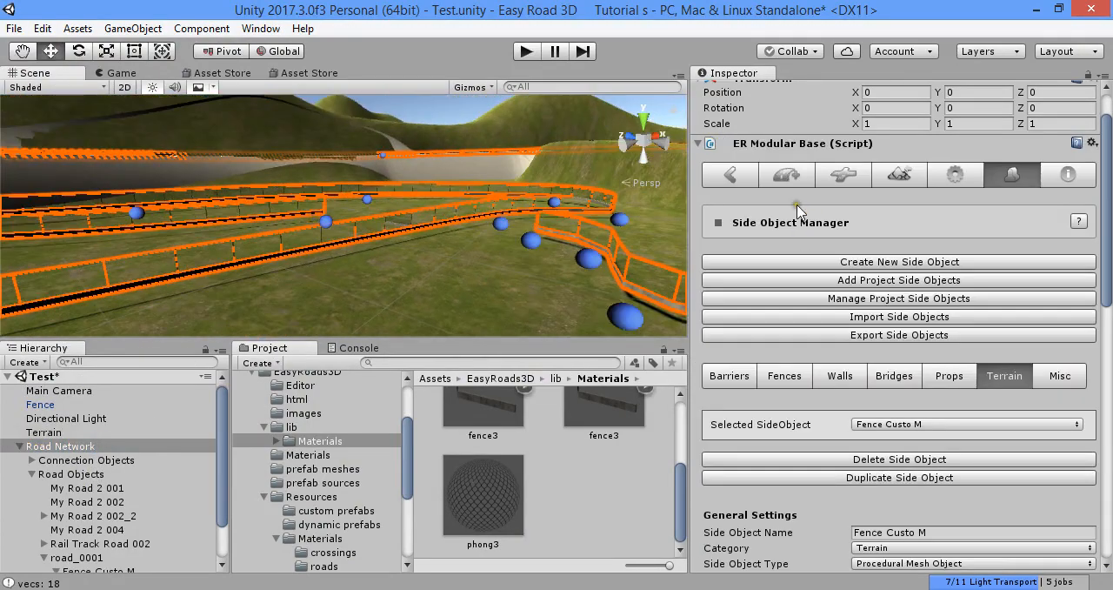
click(787, 175)
click(706, 233)
click(539, 237)
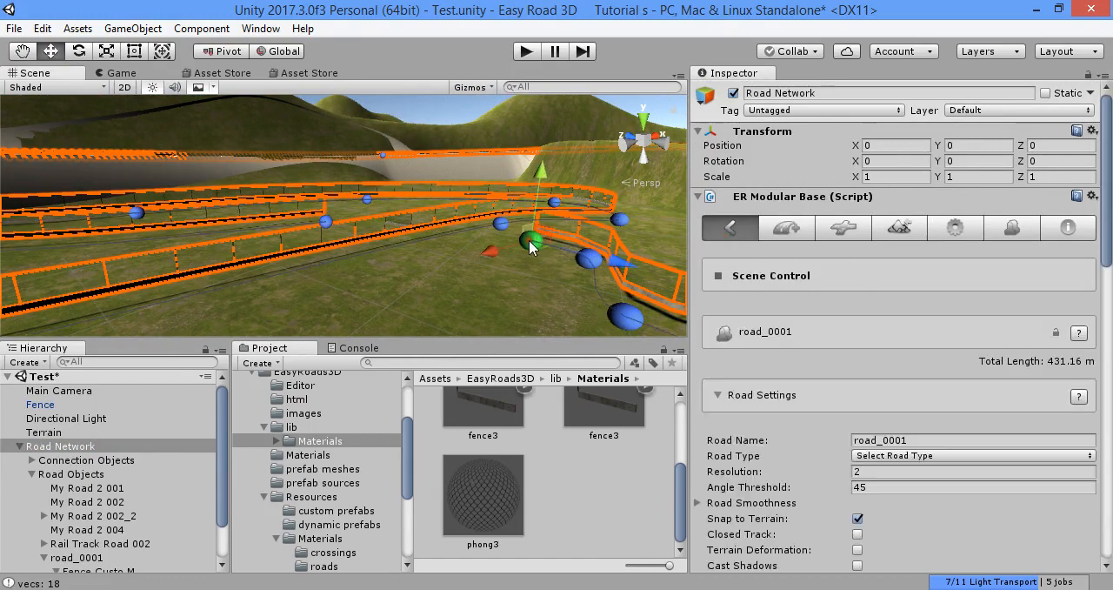
right_drag(537, 239, 471, 261)
shift+click(469, 261)
shift+click(292, 287)
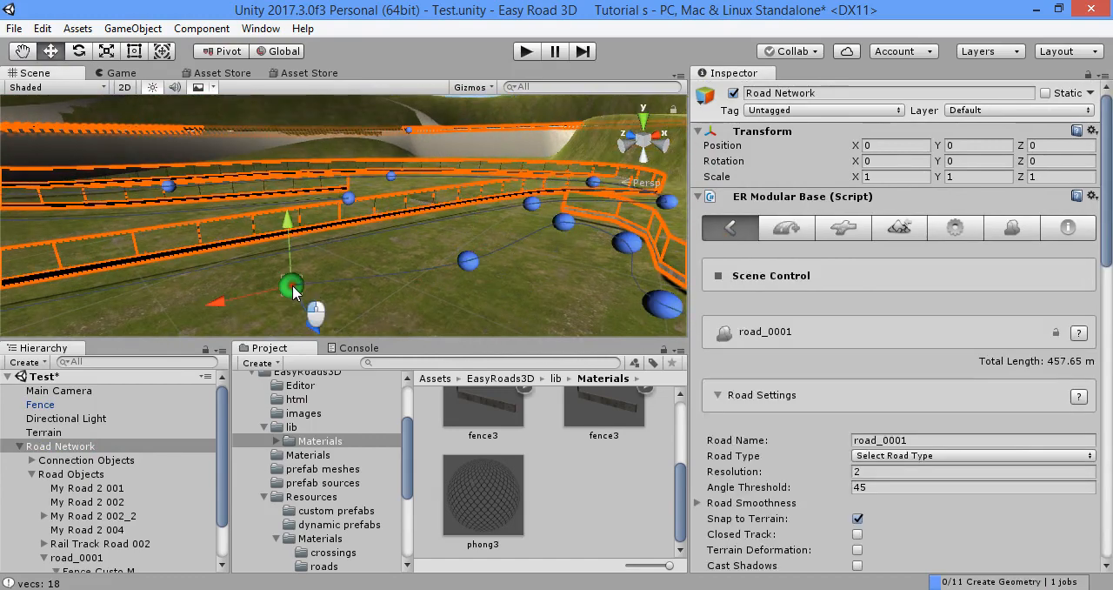
click(1011, 227)
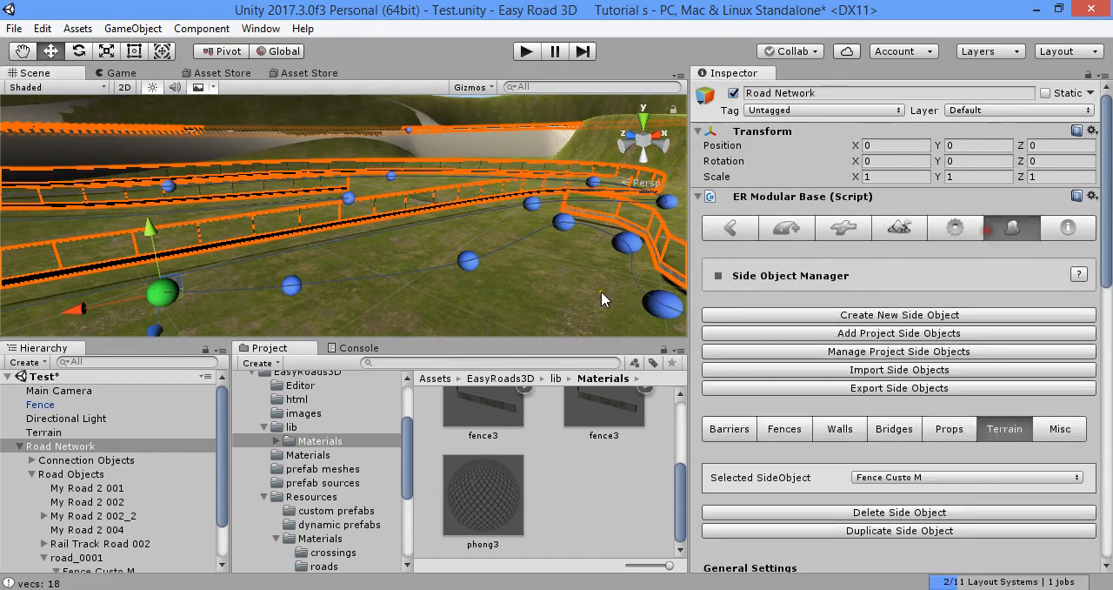
right_drag(601, 291, 355, 237)
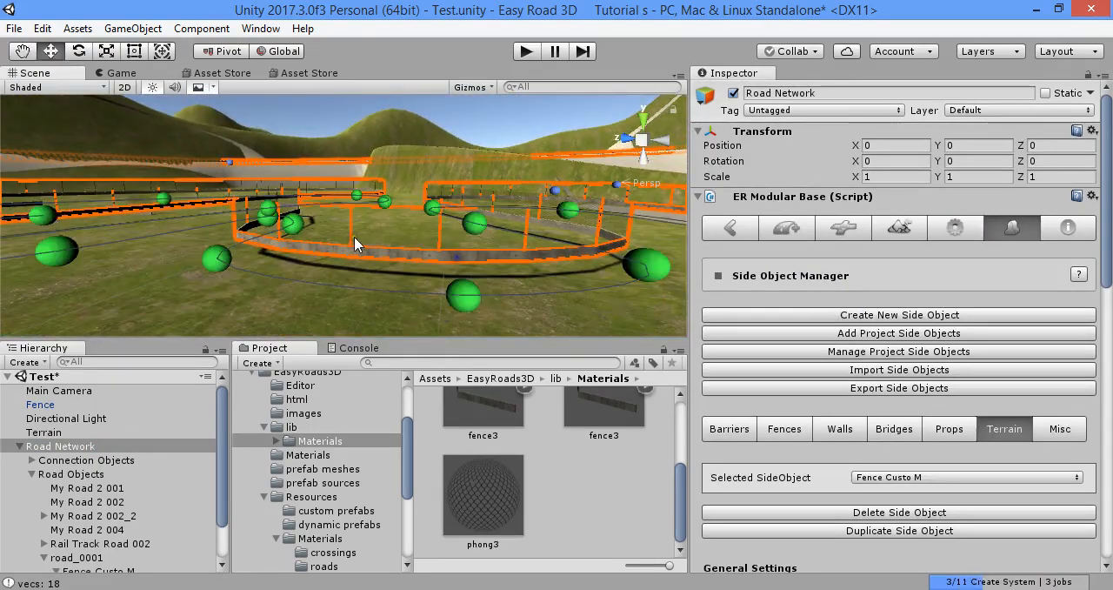
Delete the Road Network object from the scene
click(113, 446)
key(Delete)
click(185, 28)
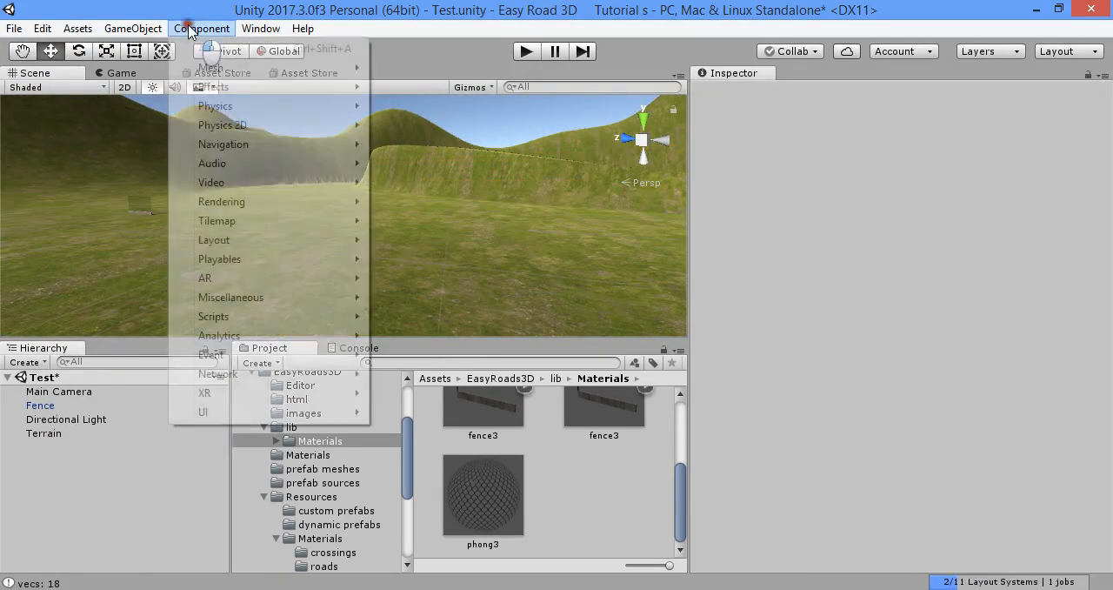
Return to the scene view and close one of the two Asset Store tabs
mouse_move(157, 29)
click(185, 75)
click(185, 77)
key(ctrl+z)
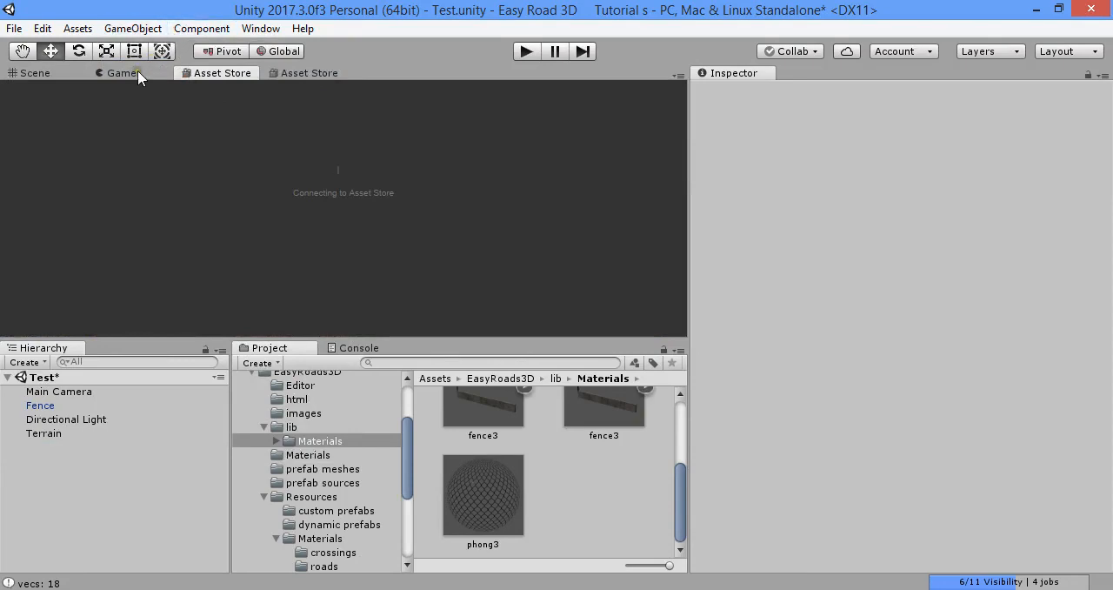
click(77, 73)
right_click(206, 73)
click(237, 130)
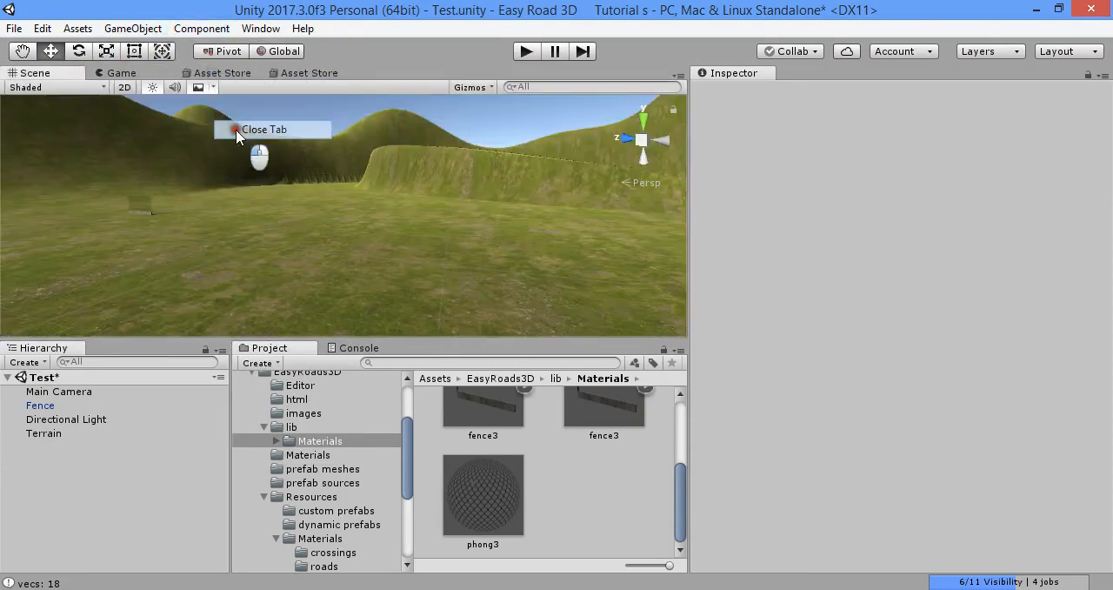
Create a new EasyRoads3D road network and accept importing the side objects from the project folder
click(202, 28)
mouse_move(132, 28)
mouse_move(190, 87)
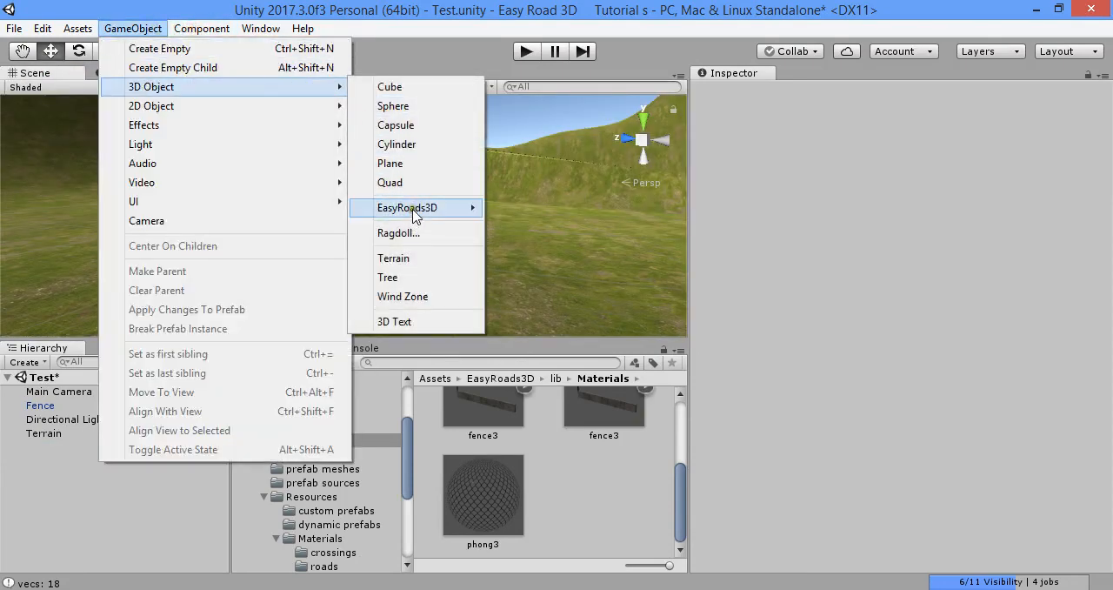
mouse_move(421, 214)
click(508, 209)
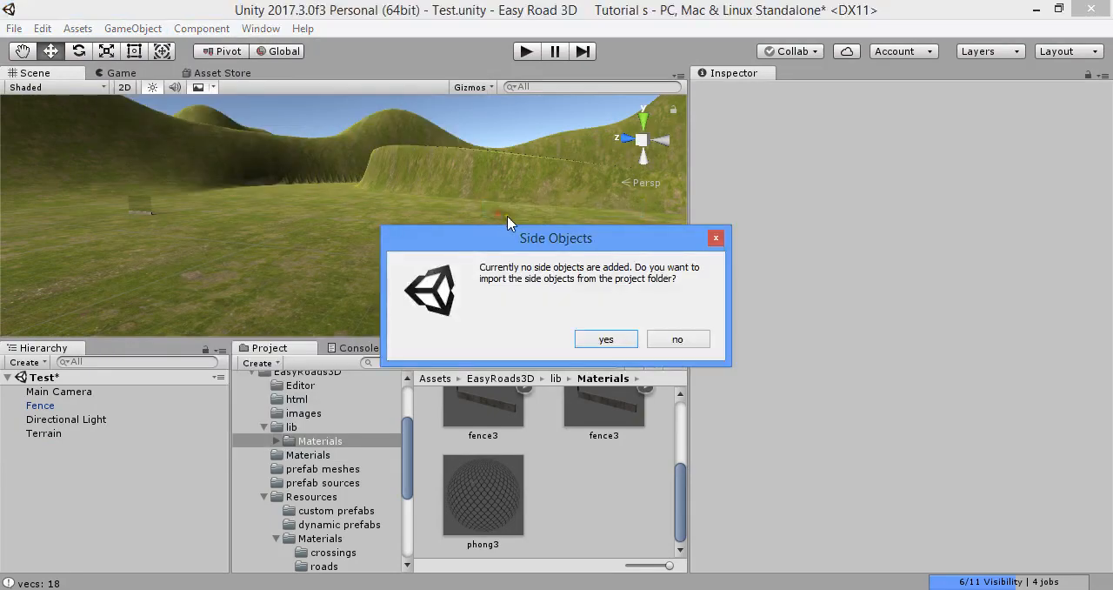
click(623, 342)
click(611, 339)
Collapse the EasyRoads3D and Terrain folders in the project's folder tree
alt+drag(537, 226, 444, 231)
scroll(322, 469, up, 3)
click(249, 464)
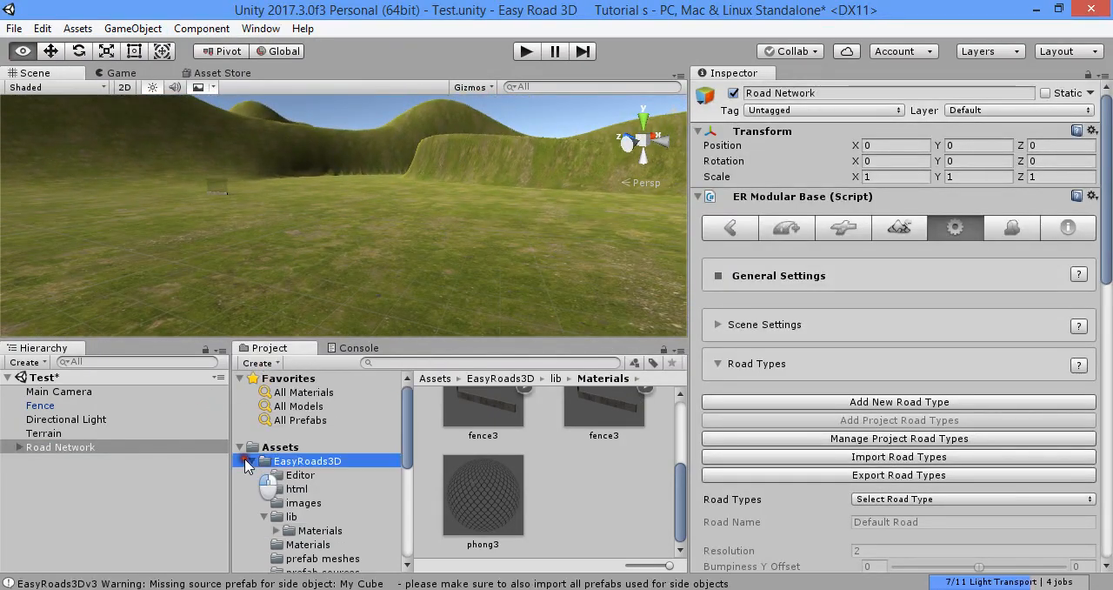
click(250, 461)
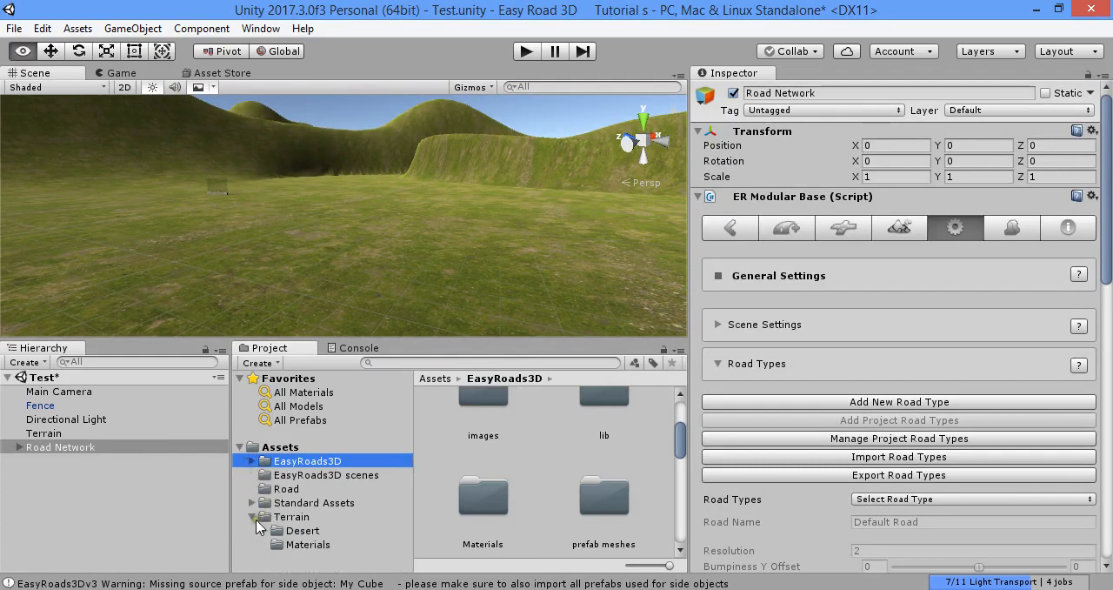
click(252, 517)
Create a folder named MY directly under Assets
click(318, 446)
right_click(318, 446)
click(444, 98)
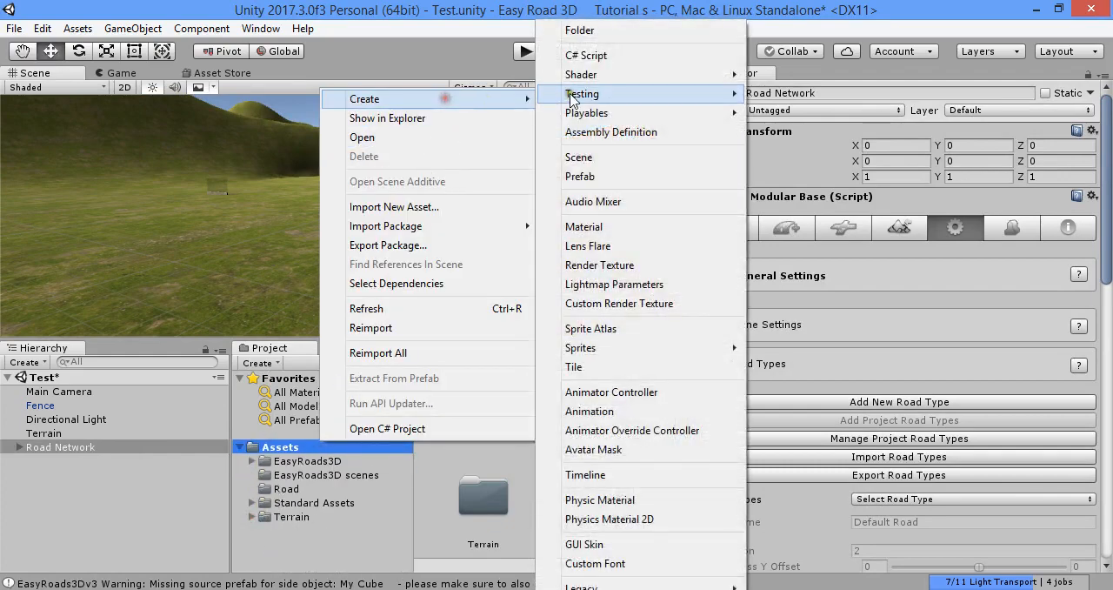
click(580, 31)
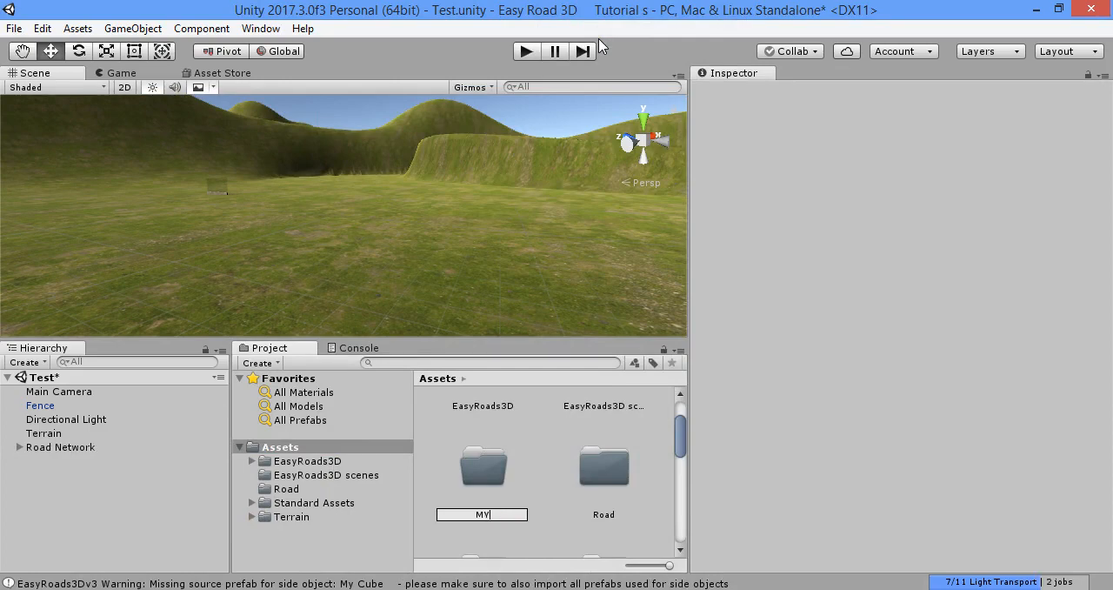
text(MY)
key(Return)
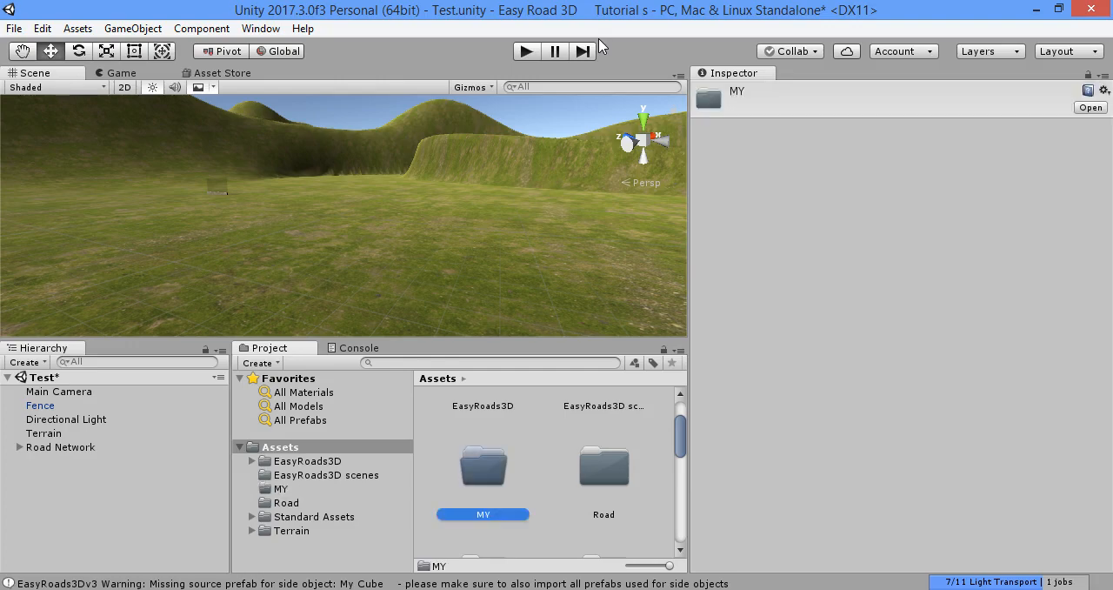
Create two folders named Models and Prefabs inside the MY folder
key(Return)
right_click(490, 427)
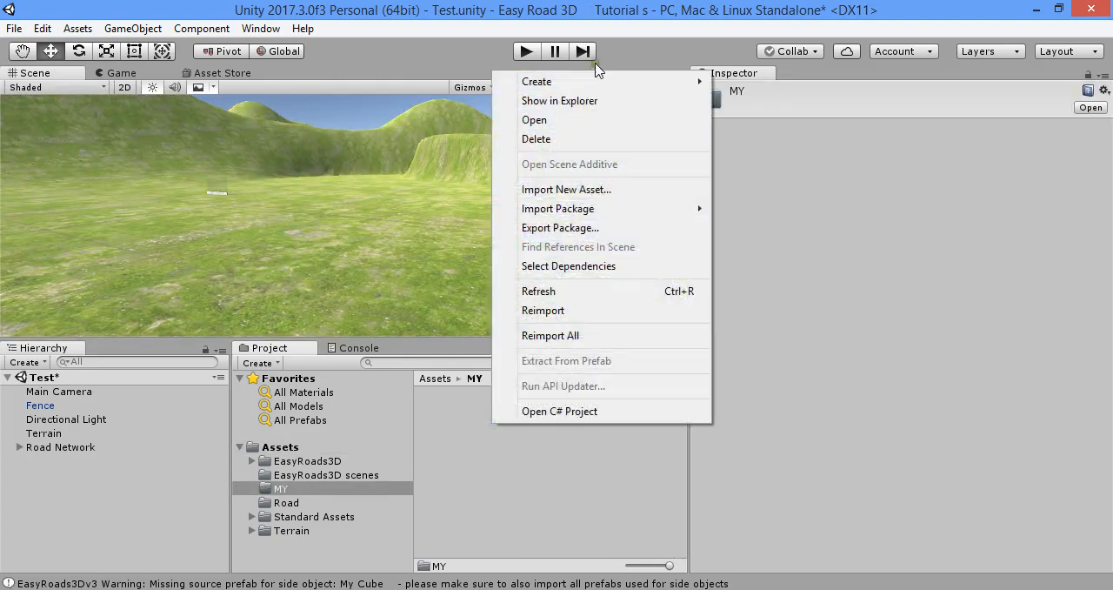
mouse_move(609, 80)
click(762, 36)
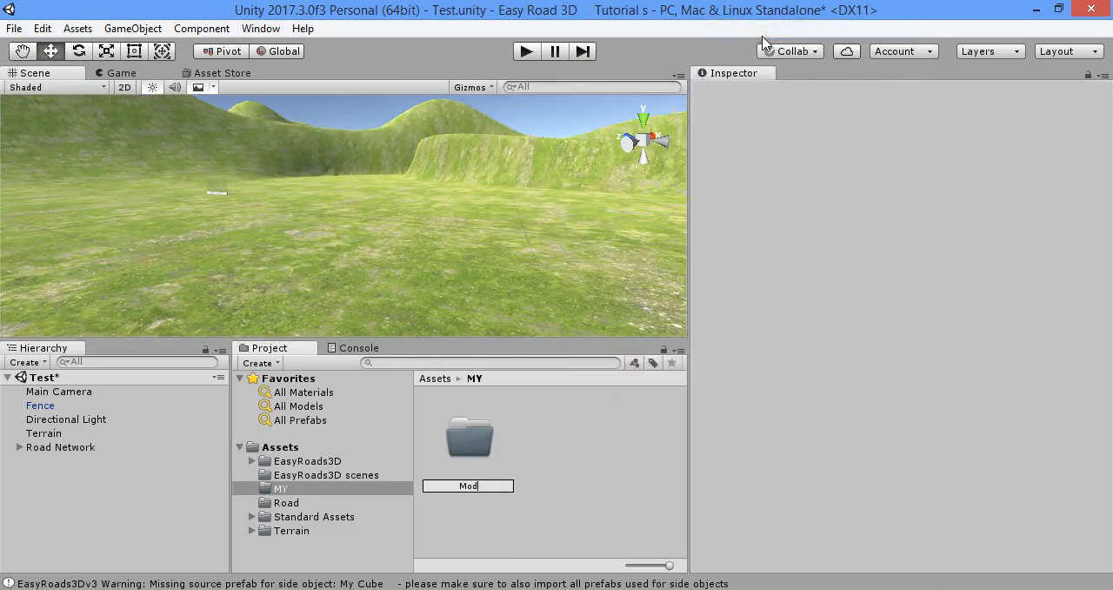
key(Return)
right_click(597, 455)
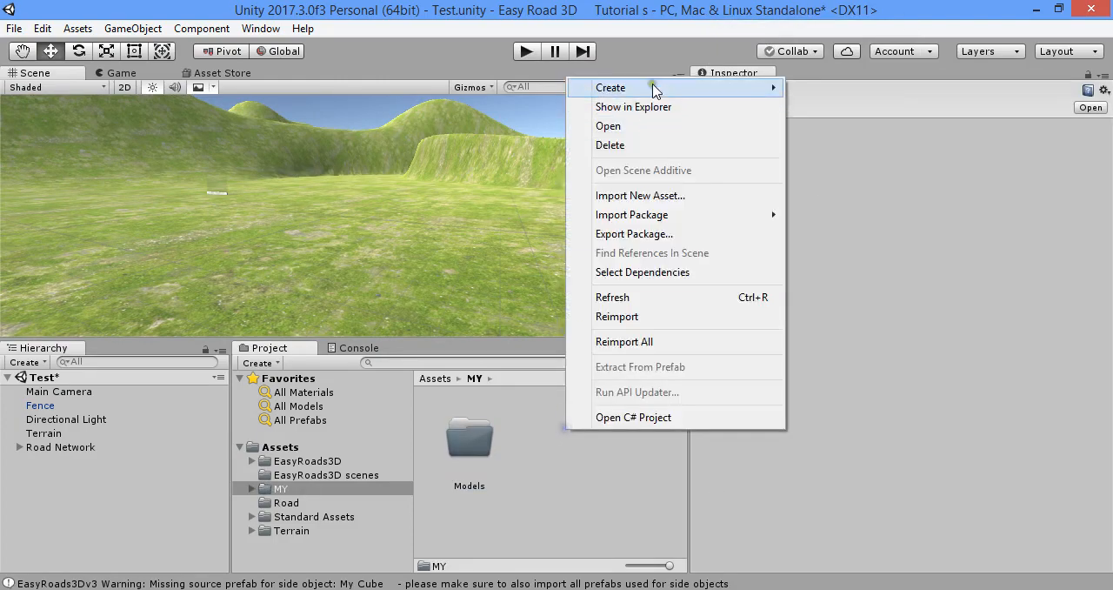
mouse_move(652, 87)
click(811, 35)
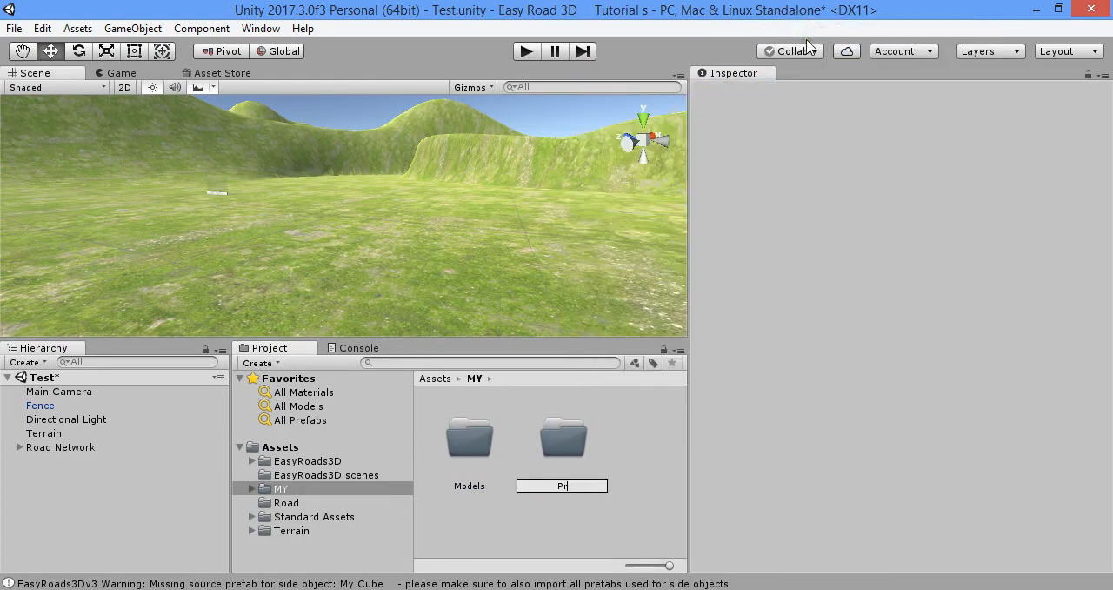
key(Return)
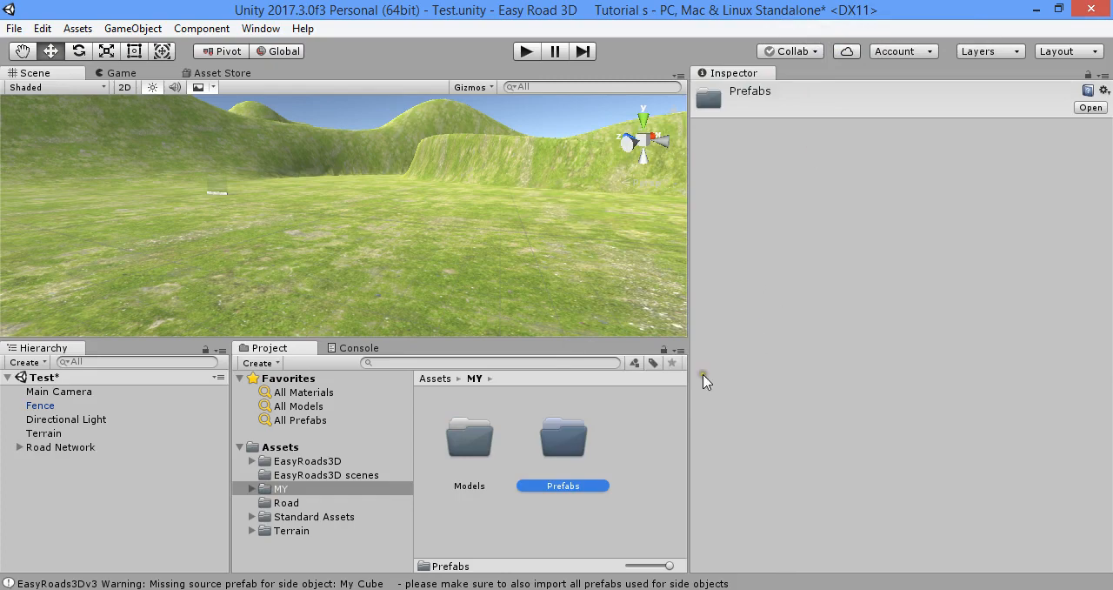
right_click(657, 402)
click(548, 522)
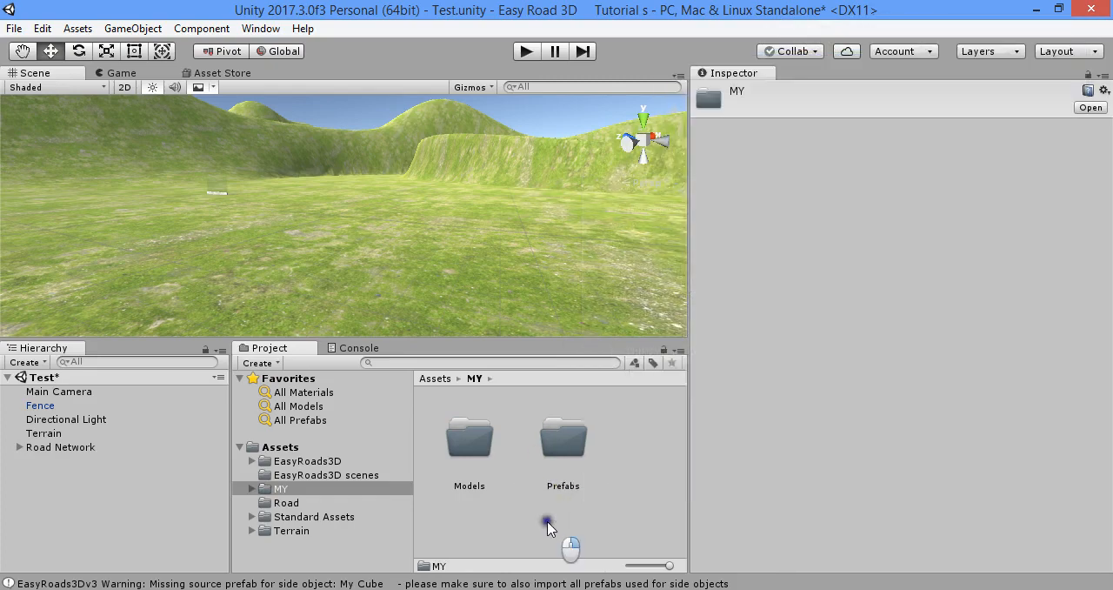
right_click(548, 522)
mouse_move(694, 175)
click(822, 33)
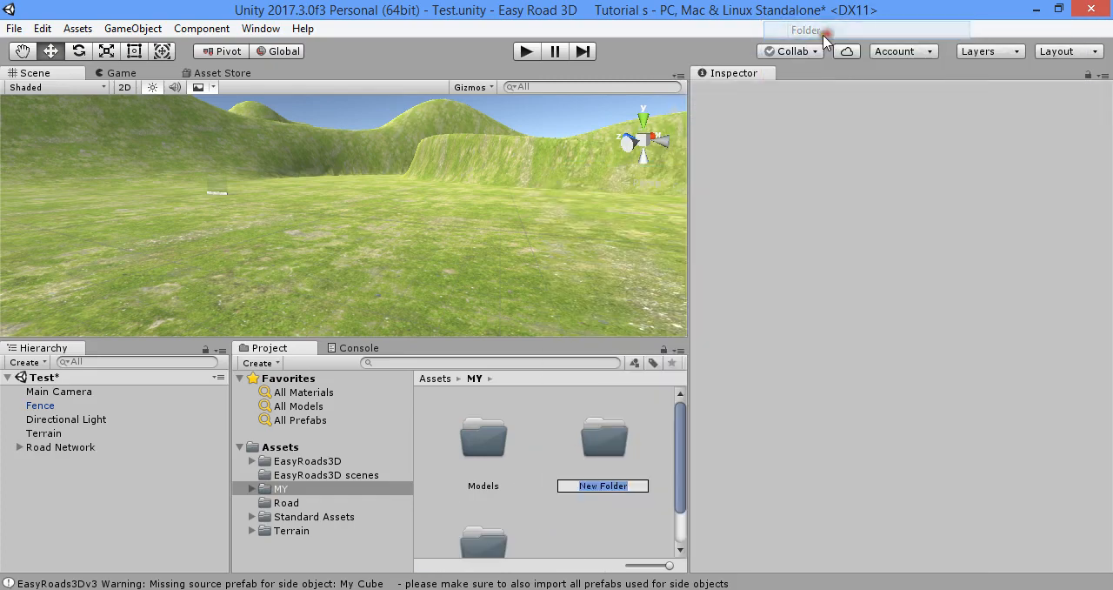
text(Text)
key(Return)
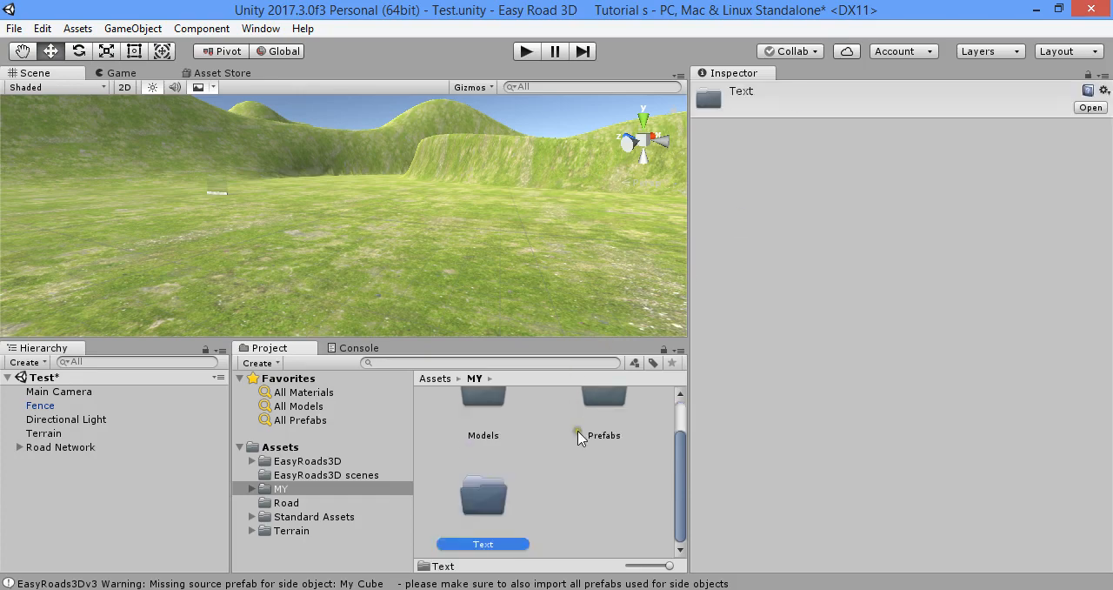
key(shift+Delete)
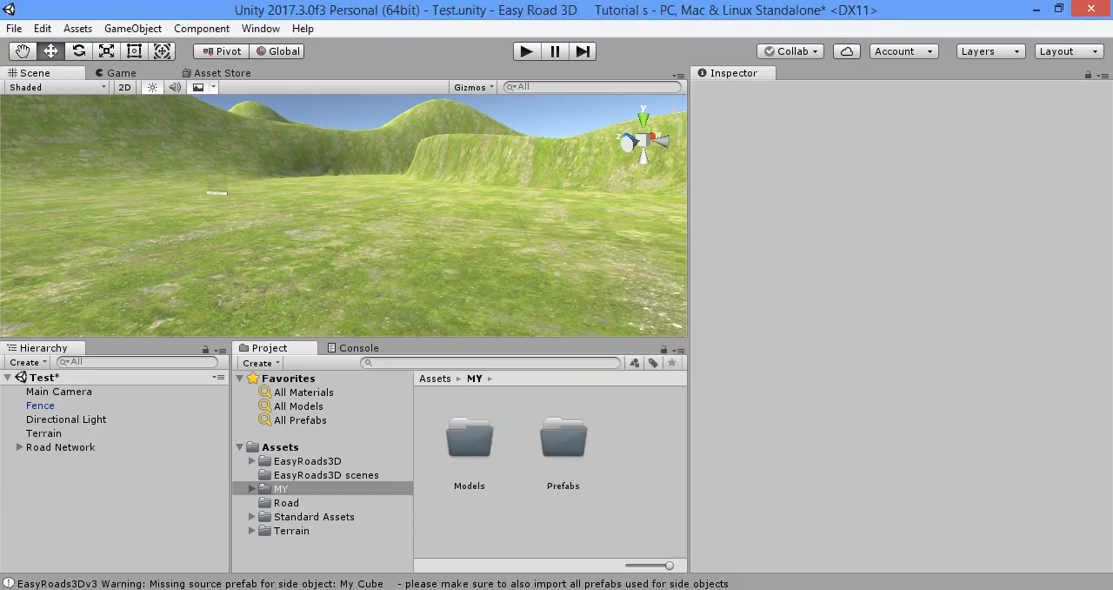
Switch to Maya LT and draw a long, thin polygon cube about 0.36 wide, 1.8 high and 14.96 deep
key(alt+Tab)
key(Delete)
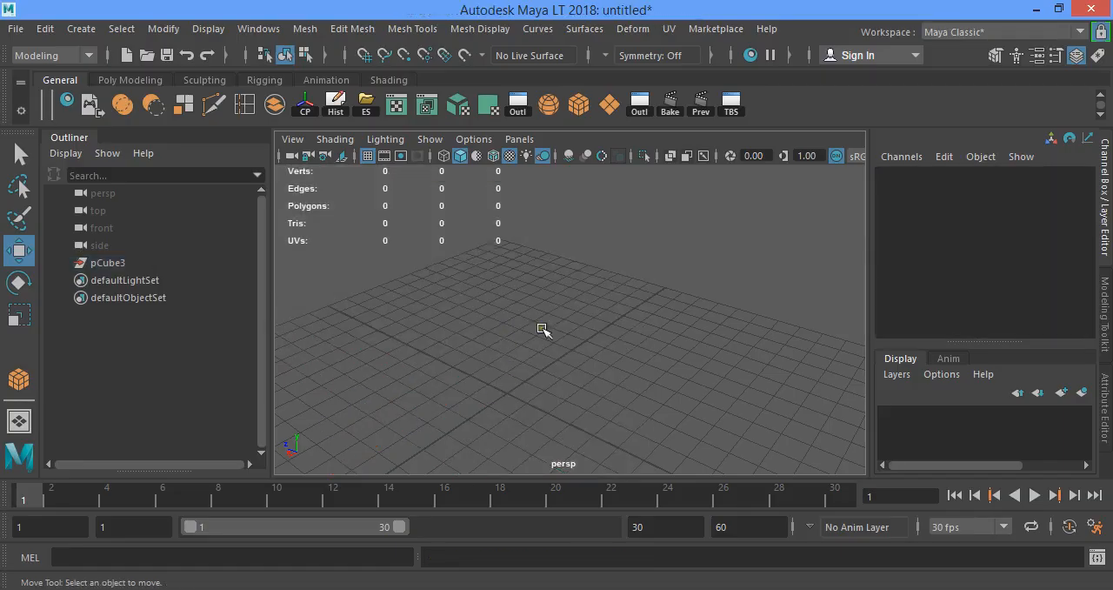
click(130, 79)
click(81, 105)
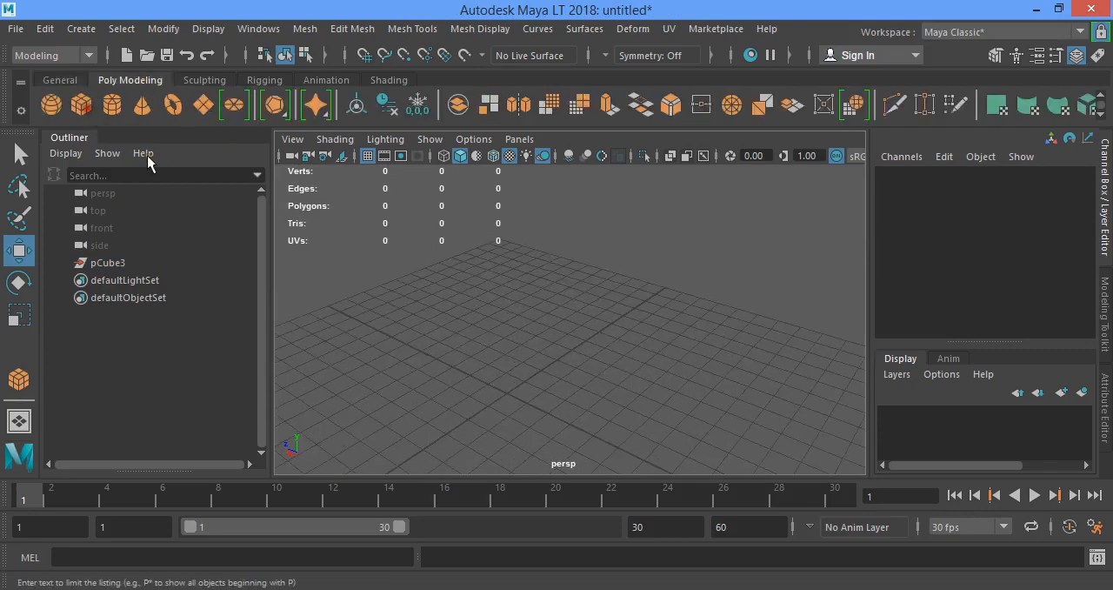
drag(451, 294, 720, 310)
key(f)
alt+middle_drag(686, 324, 531, 289)
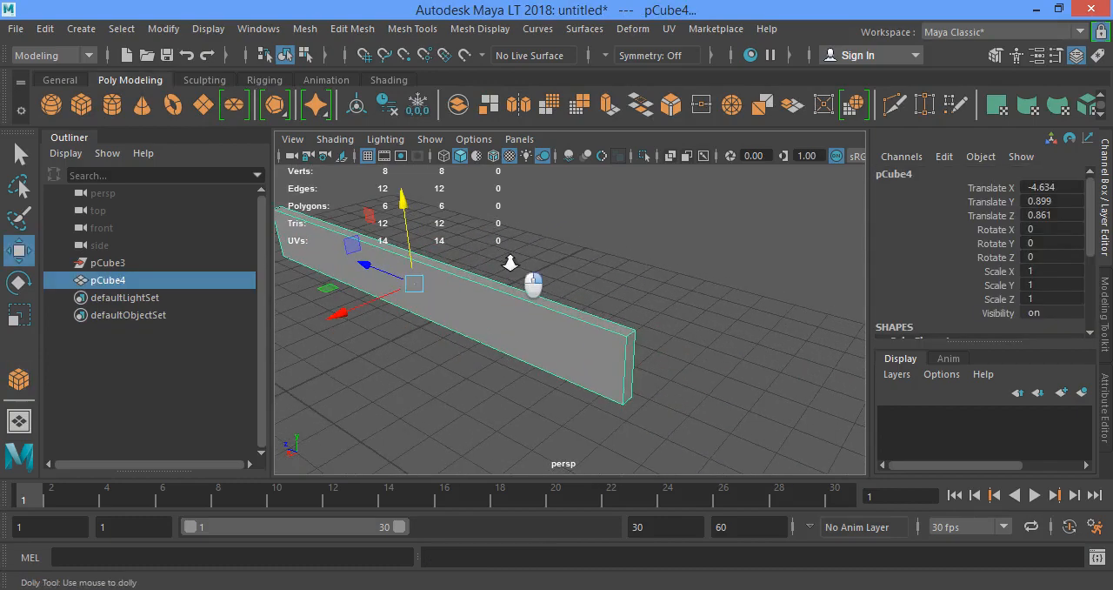
Extrude one long top edge of the cube straight up to form a tall flat fence panel
alt+right_drag(512, 258, 561, 237)
alt+middle_drag(518, 305, 551, 339)
right_drag(486, 213, 480, 81)
click(491, 294)
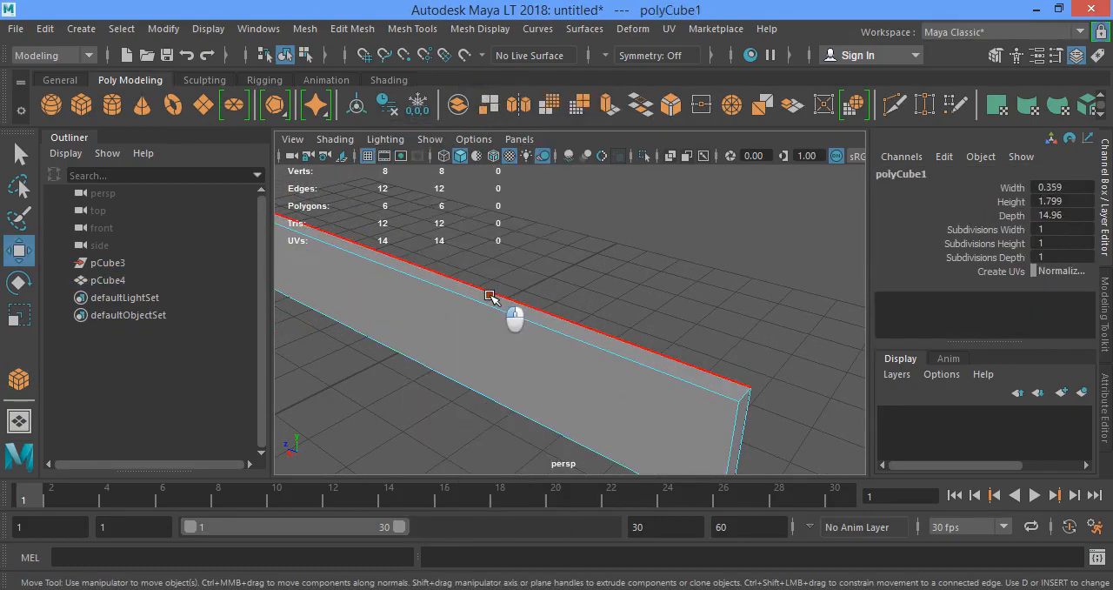
scroll(507, 307, down, 7)
shift+drag(519, 261, 539, 111)
key(f)
alt+middle_drag(594, 389, 502, 252)
Extrude the panel's upper edge again and offset it to form a slanted strip along the top
alt+drag(502, 252, 504, 295)
key(ctrl+e)
key(w)
alt+drag(577, 257, 456, 155)
alt+drag(432, 282, 631, 313)
alt+right_drag(678, 383, 583, 339)
alt+drag(584, 339, 549, 317)
alt+drag(497, 218, 521, 307)
alt+drag(496, 191, 482, 306)
right_drag(481, 305, 527, 123)
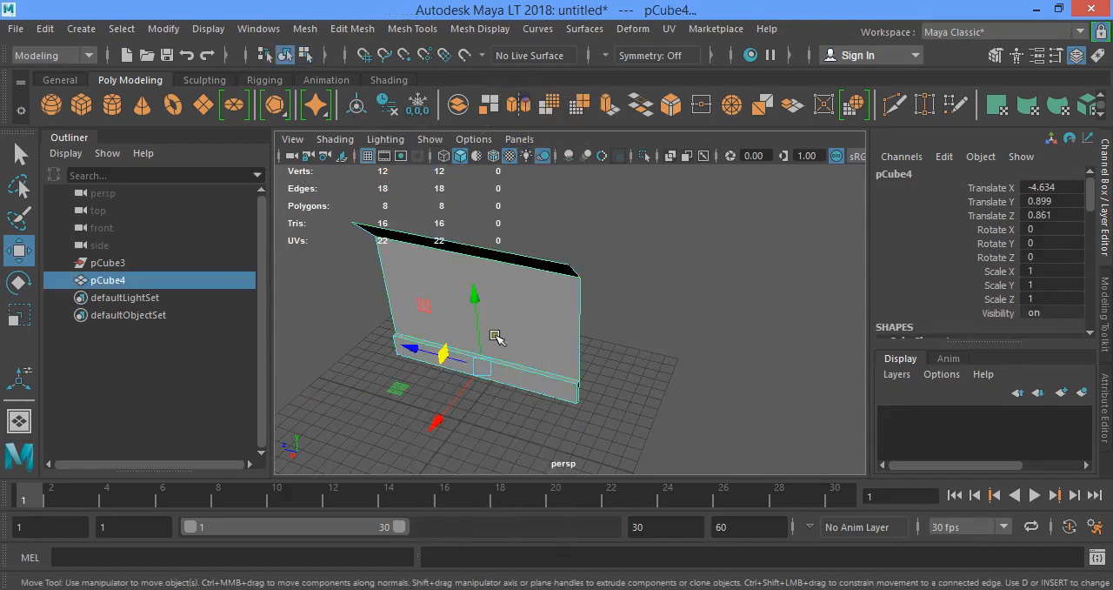
Lengthen the fence panel by scaling it to 1.338 along Z
key(r)
drag(416, 348, 392, 338)
alt+drag(509, 370, 553, 356)
alt+drag(535, 292, 522, 313)
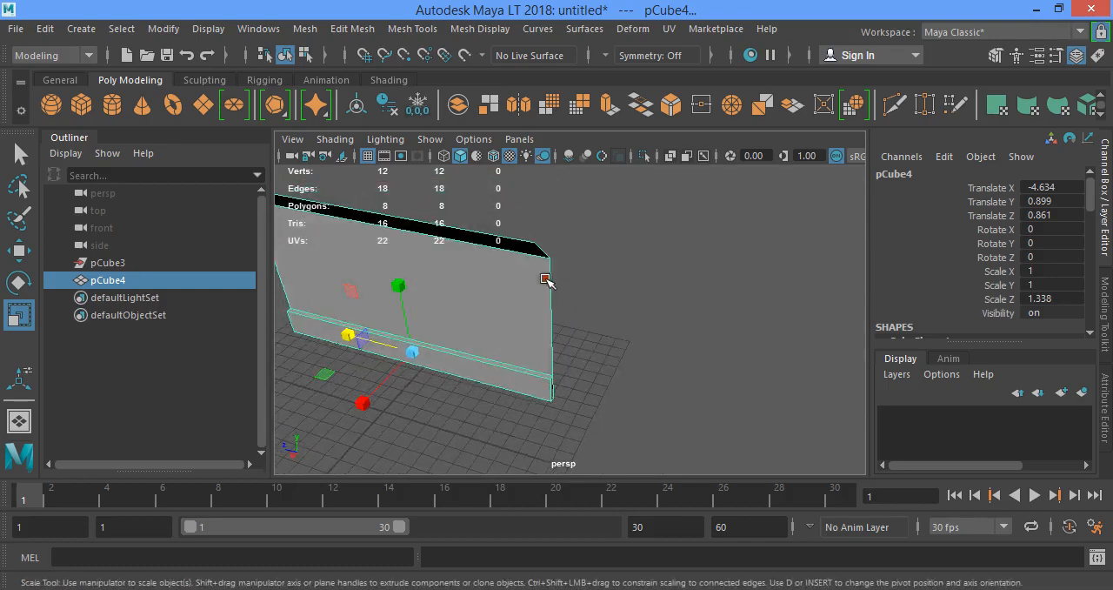
Create a tall, narrow polygon cube as a post and, with its pivot repositioned at its base, snap it to the fence's end corner
click(87, 110)
drag(588, 405, 601, 231)
key(d)
key(v)
drag(582, 319, 564, 371)
key(w)
key(v)
alt+drag(563, 372, 577, 363)
Thin the post by scaling it to 0.409 in X and 0.317 in Z
key(r)
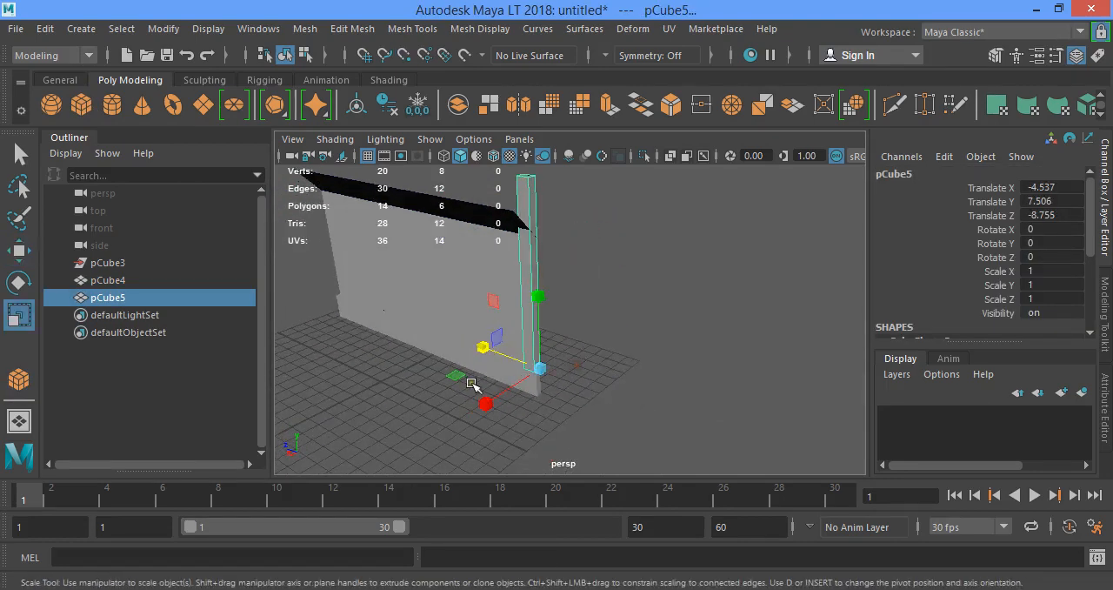
mouse_move(456, 375)
mouse_down()
mouse_move(484, 380)
mouse_move(469, 382)
mouse_up()
alt+middle_drag(470, 383, 523, 286)
alt+drag(523, 286, 556, 425)
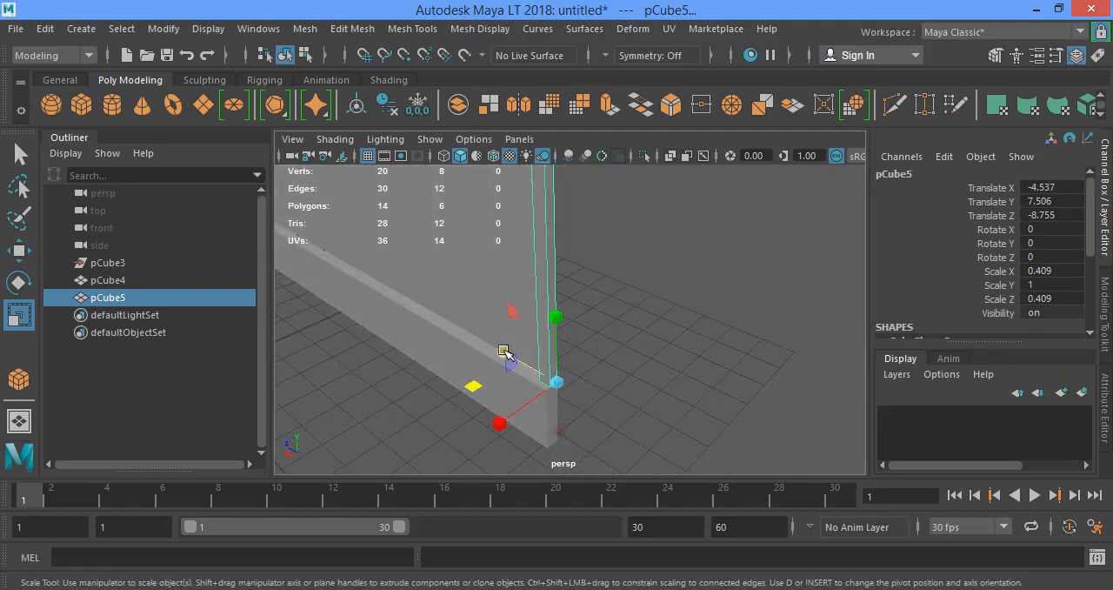
drag(506, 354, 514, 358)
Examine how the post lines up with the fence panel along its height and at the top edge
scroll(591, 402, up, 5)
alt+drag(592, 402, 557, 308)
alt+middle_drag(557, 309, 568, 358)
alt+drag(569, 357, 519, 281)
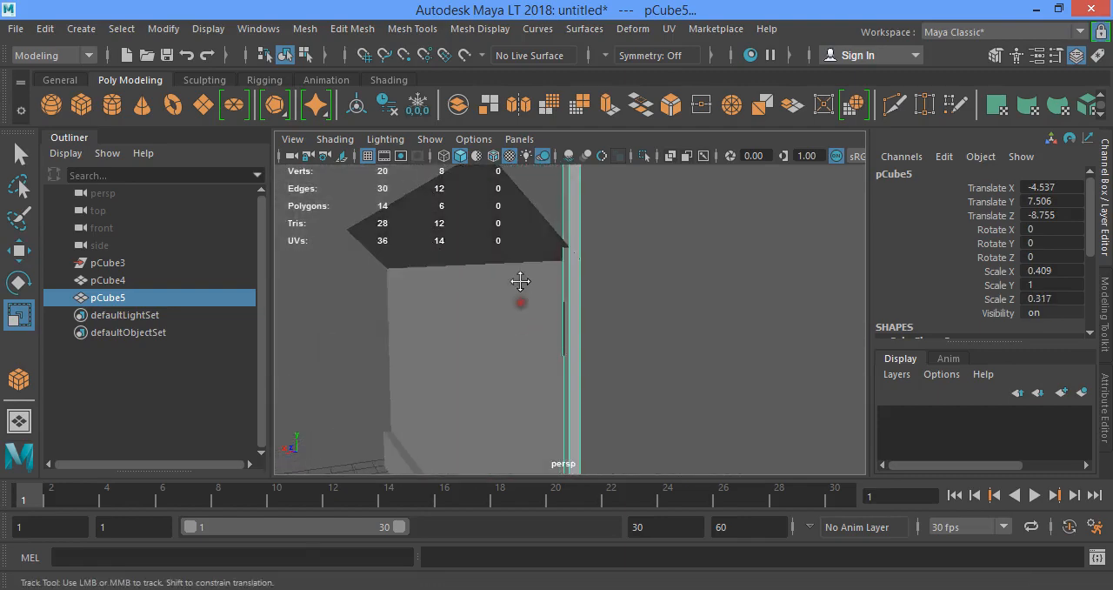
alt+middle_drag(519, 281, 511, 368)
alt+drag(510, 368, 567, 379)
alt+right_drag(567, 379, 607, 390)
alt+drag(607, 390, 617, 335)
alt+right_drag(617, 335, 638, 353)
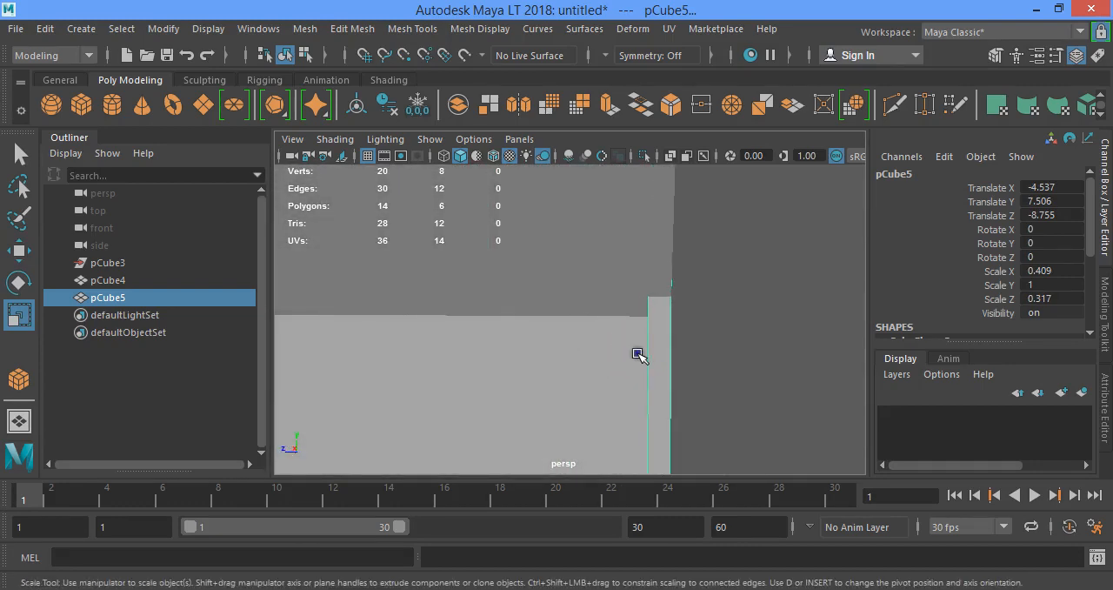
Insert an edge loop around the post near its top and snap it to the height where the fence panel bends
click(88, 81)
click(246, 111)
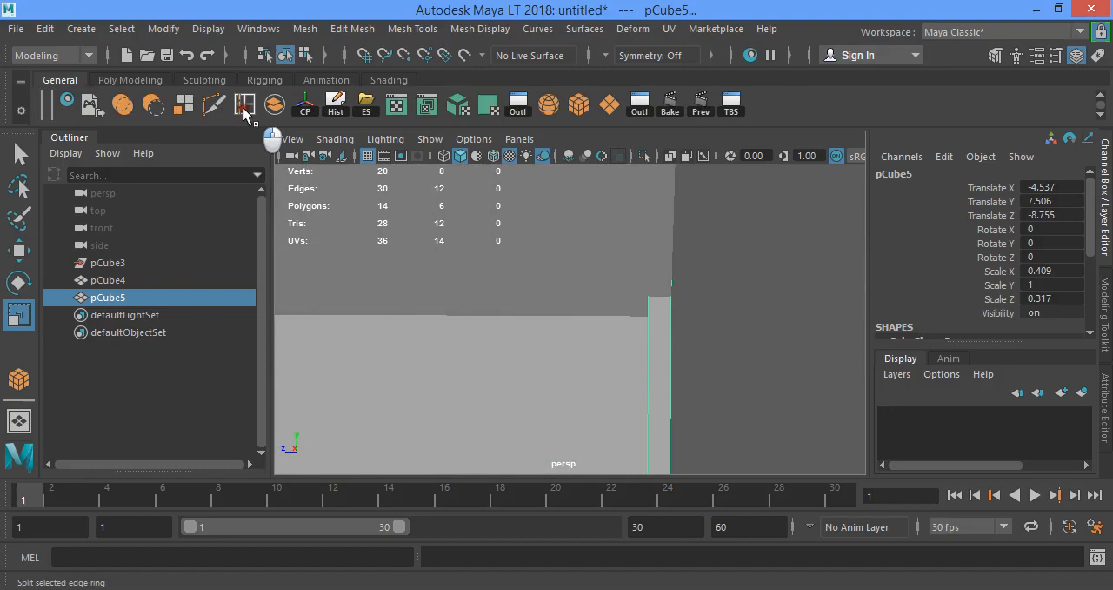
click(655, 318)
alt+drag(700, 306, 591, 303)
key(w)
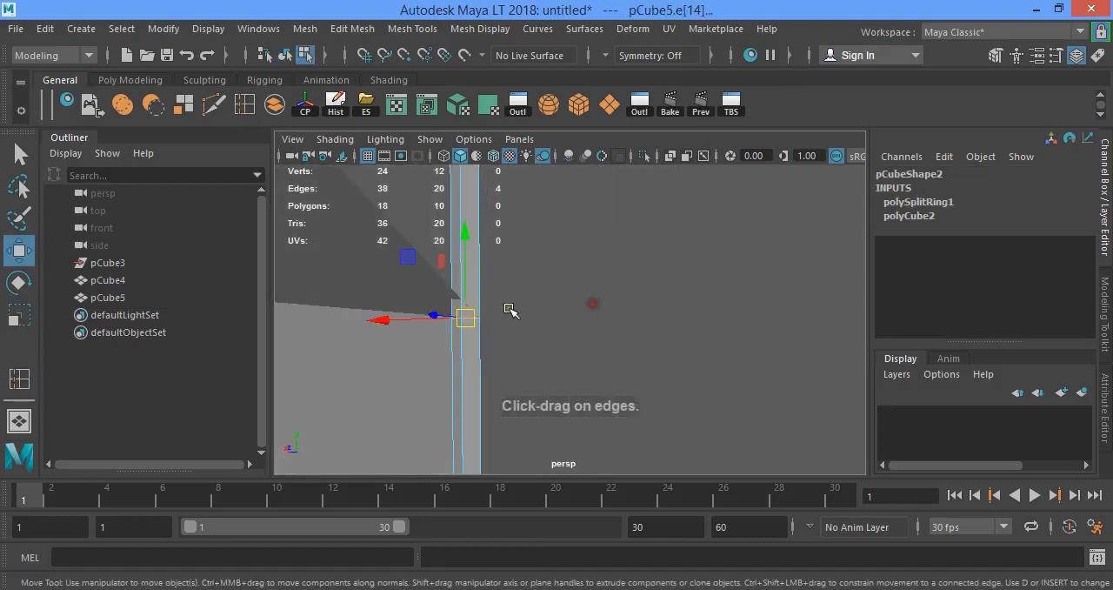
key(v)
drag(466, 230, 467, 317)
alt+middle_drag(492, 287, 380, 304)
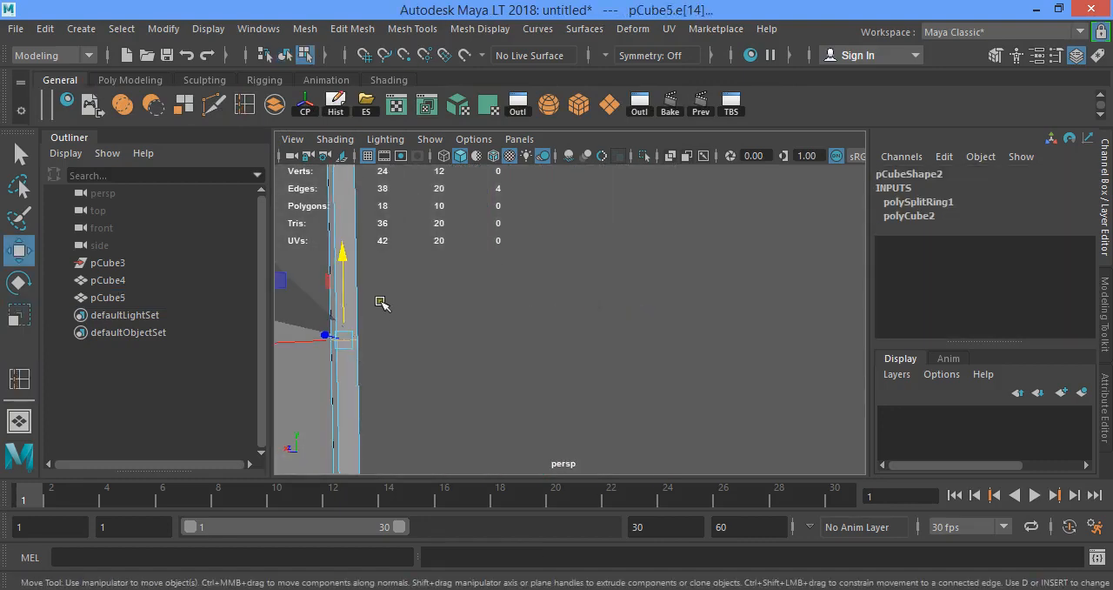
alt+drag(380, 303, 362, 310)
alt+middle_drag(362, 311, 557, 435)
scroll(487, 272, down, 3)
Snap the post's top vertices to the end of the fence's slanted top so the post follows the bend
right_drag(487, 272, 433, 135)
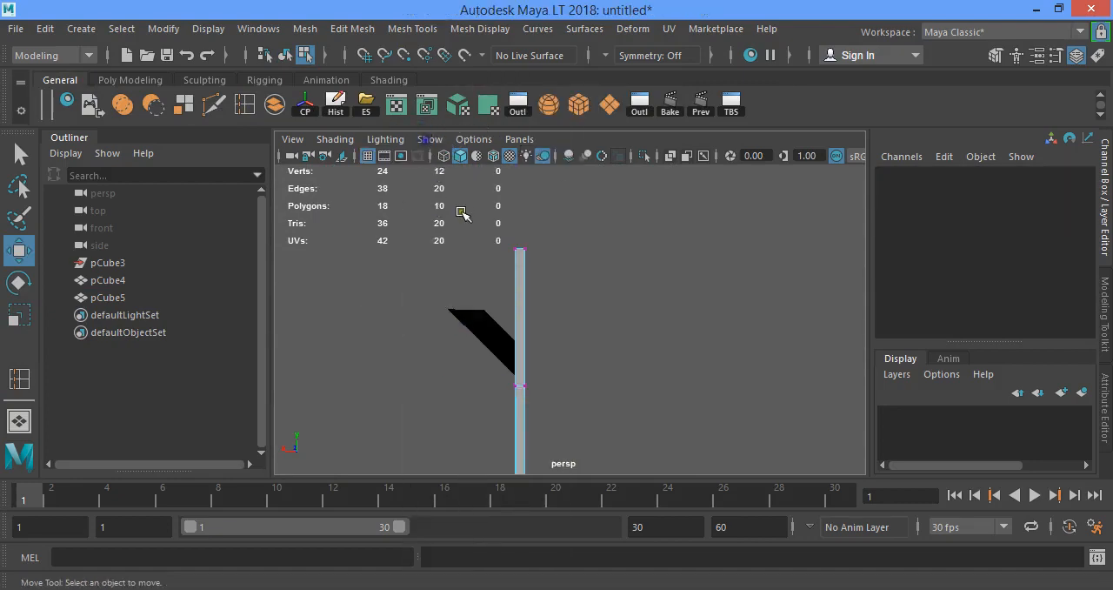
drag(460, 214, 651, 280)
key(v)
drag(520, 248, 427, 278)
alt+middle_drag(426, 278, 541, 348)
scroll(541, 347, up, 3)
alt+drag(541, 348, 624, 300)
right_drag(639, 299, 699, 107)
click(746, 320)
scroll(735, 408, down, 5)
alt+middle_drag(598, 391, 561, 356)
alt+drag(561, 356, 561, 301)
scroll(562, 301, down, 4)
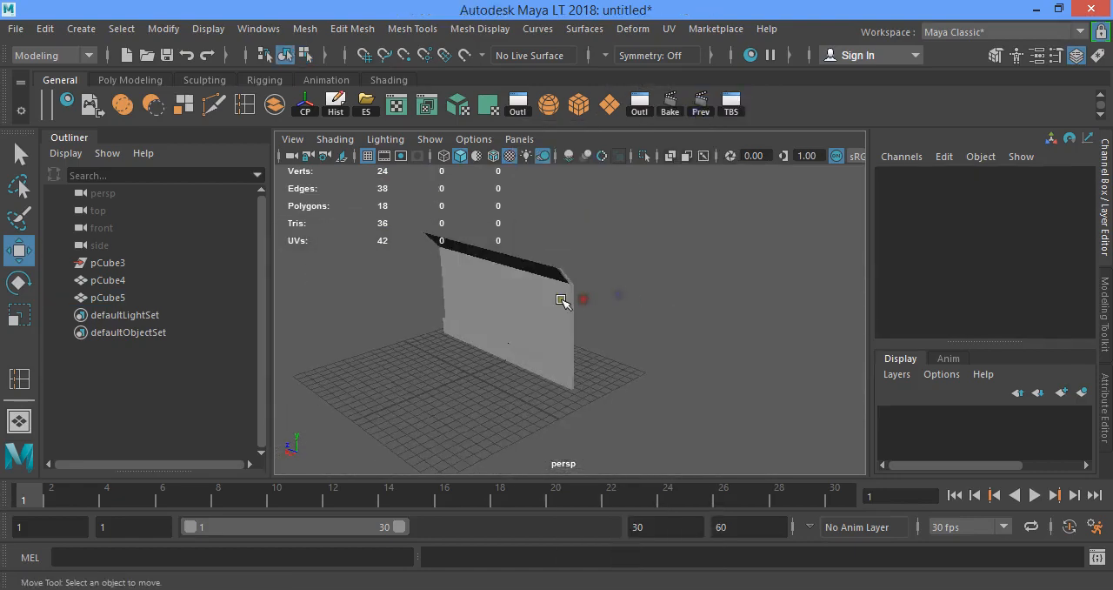
Separate the fence's main panel and slanted top faces from the base strip
alt+middle_drag(561, 301, 636, 351)
scroll(636, 350, up, 3)
click(636, 349)
click(665, 342)
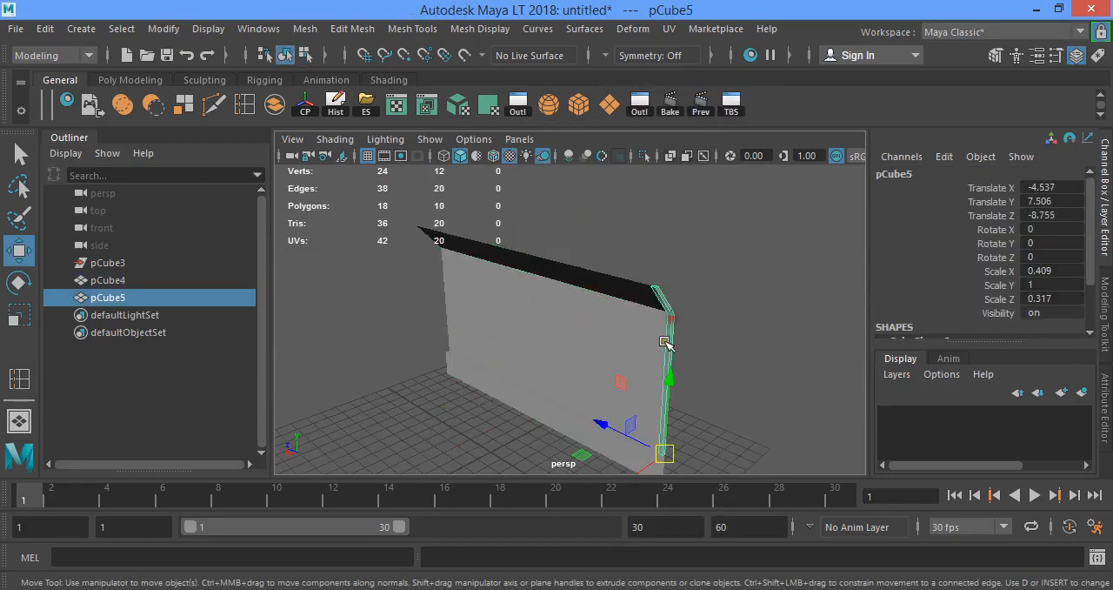
click(551, 417)
alt+drag(550, 409, 626, 300)
right_drag(529, 276, 528, 178)
click(566, 338)
alt+drag(566, 338, 652, 325)
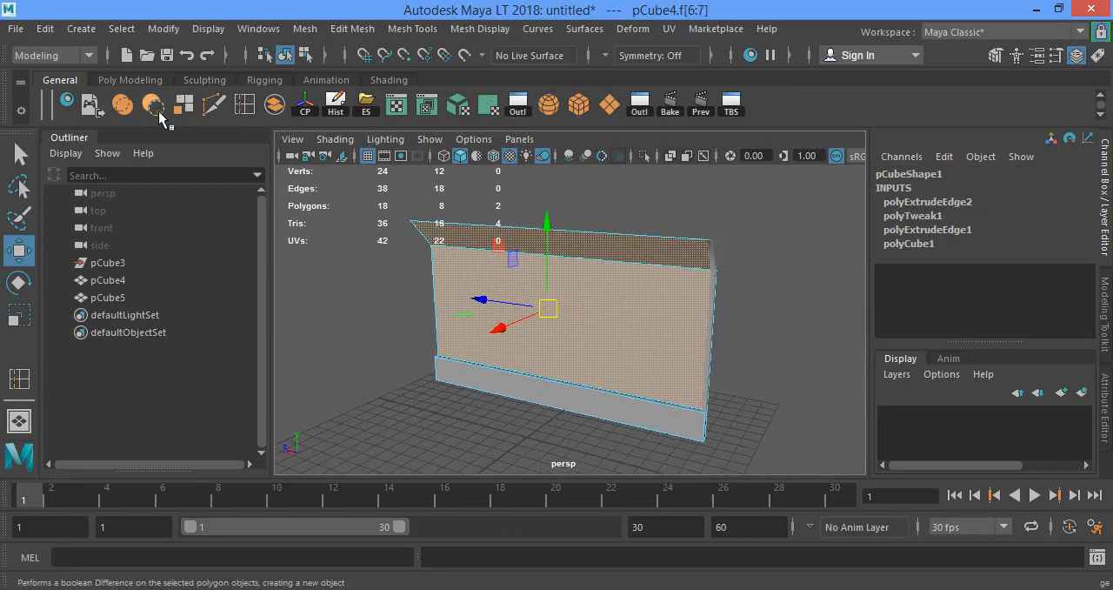
click(184, 105)
Select both separated fence pieces and delete their construction history
right_drag(456, 129, 541, 120)
click(540, 278)
click(521, 391)
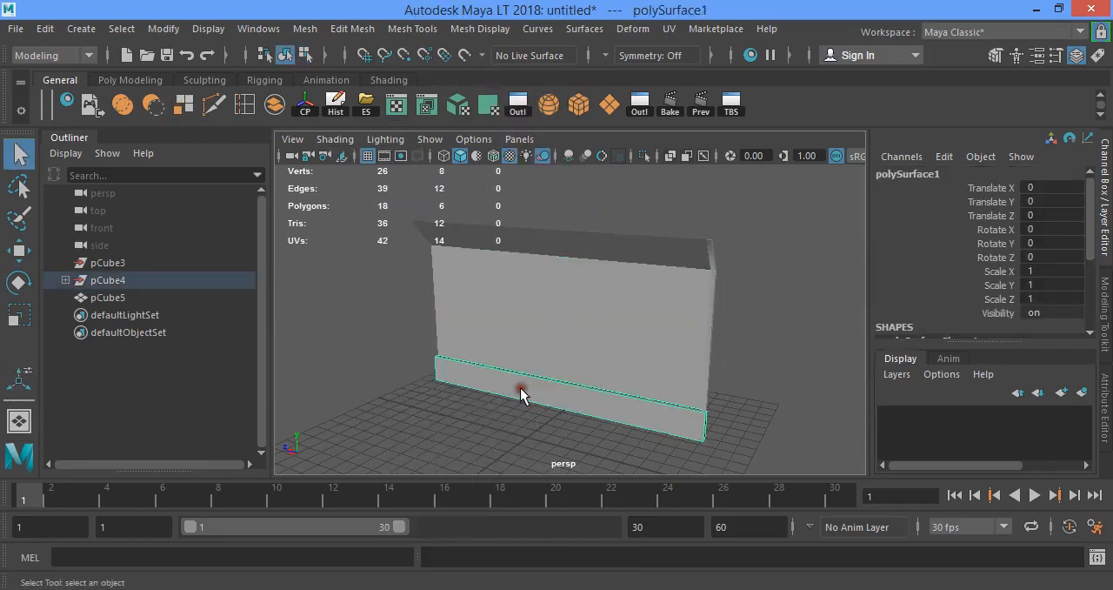
click(706, 343)
alt+drag(707, 345, 609, 326)
drag(426, 222, 698, 391)
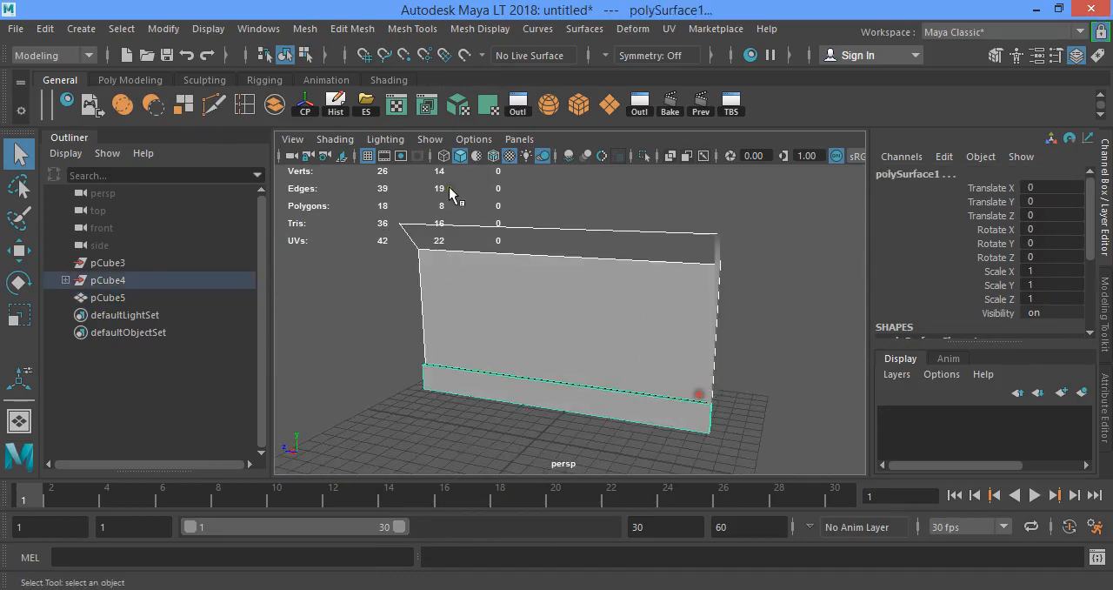
click(334, 103)
Unparent polySurface1 and polySurface2 to the top level and delete the empty pCube4 and pCube3 groups
click(65, 280)
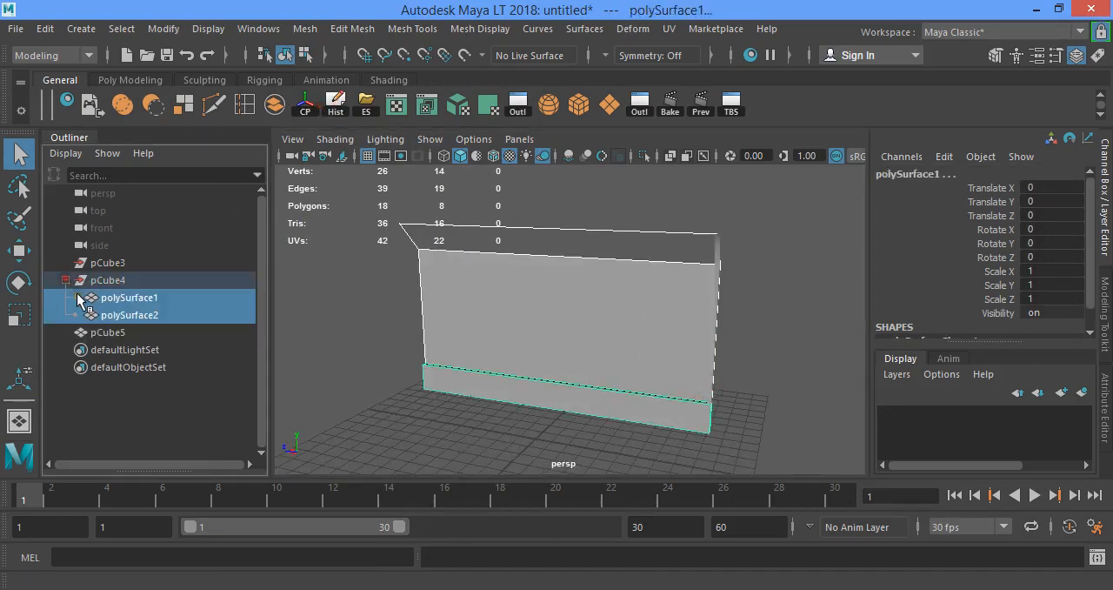
click(113, 313)
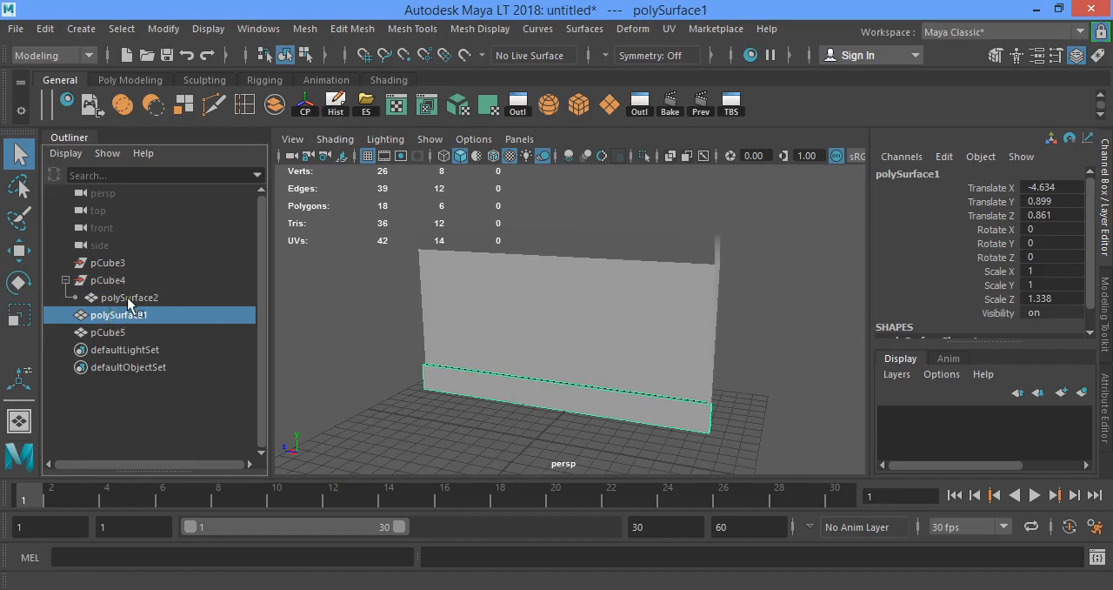
click(125, 297)
middle_drag(126, 297, 116, 335)
click(112, 281)
key(Delete)
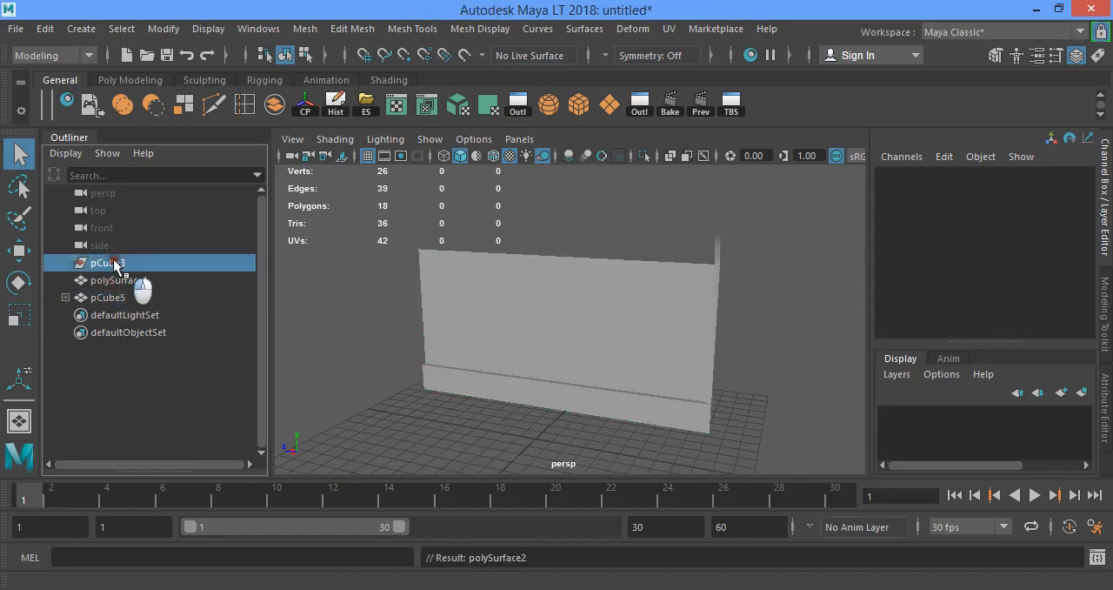
middle_drag(119, 282, 104, 252)
click(67, 262)
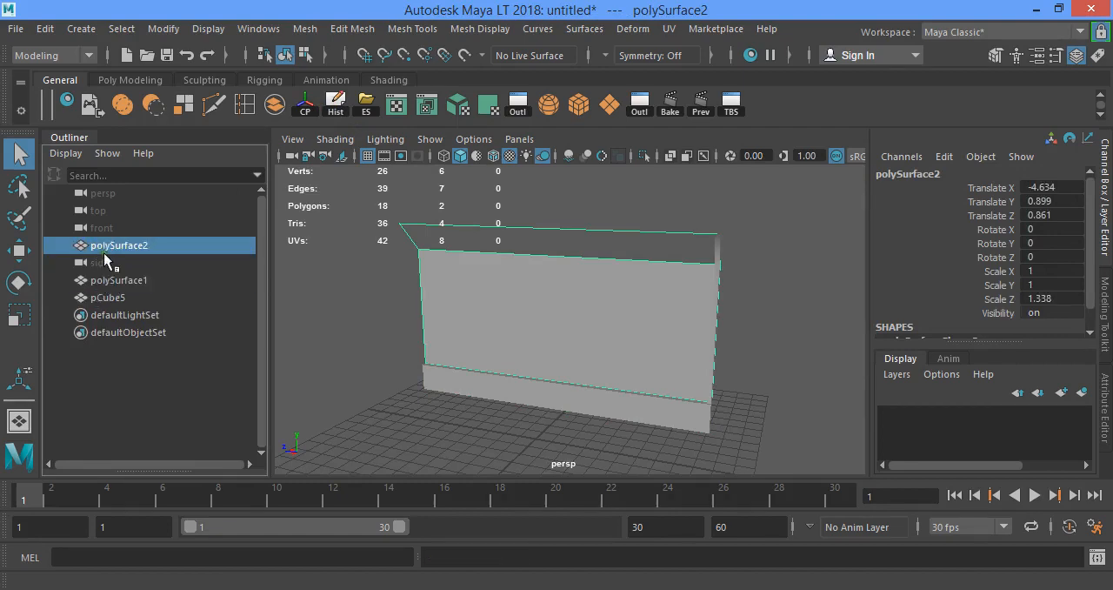
Rename the panel object to Fence, the post to Pipe and the base strip to Down
double_click(146, 245)
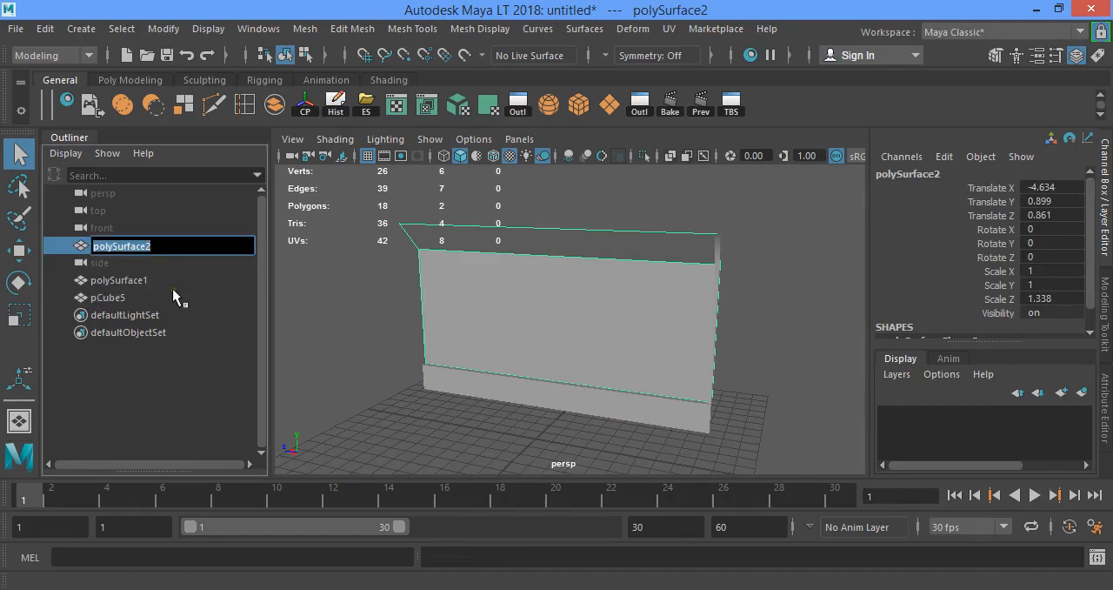
text(Fence)
key(Return)
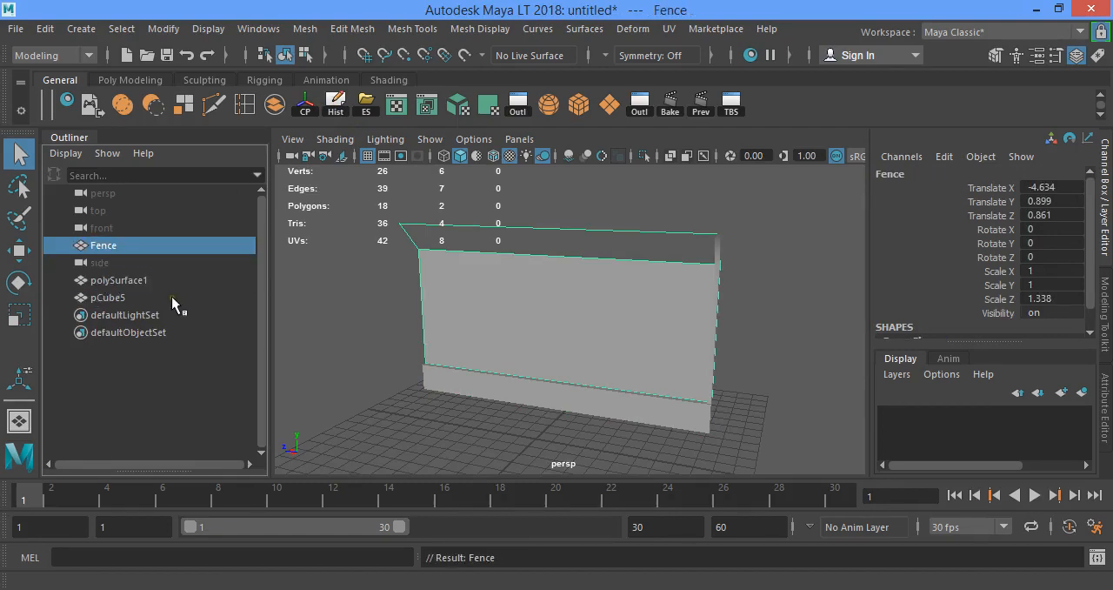
double_click(171, 297)
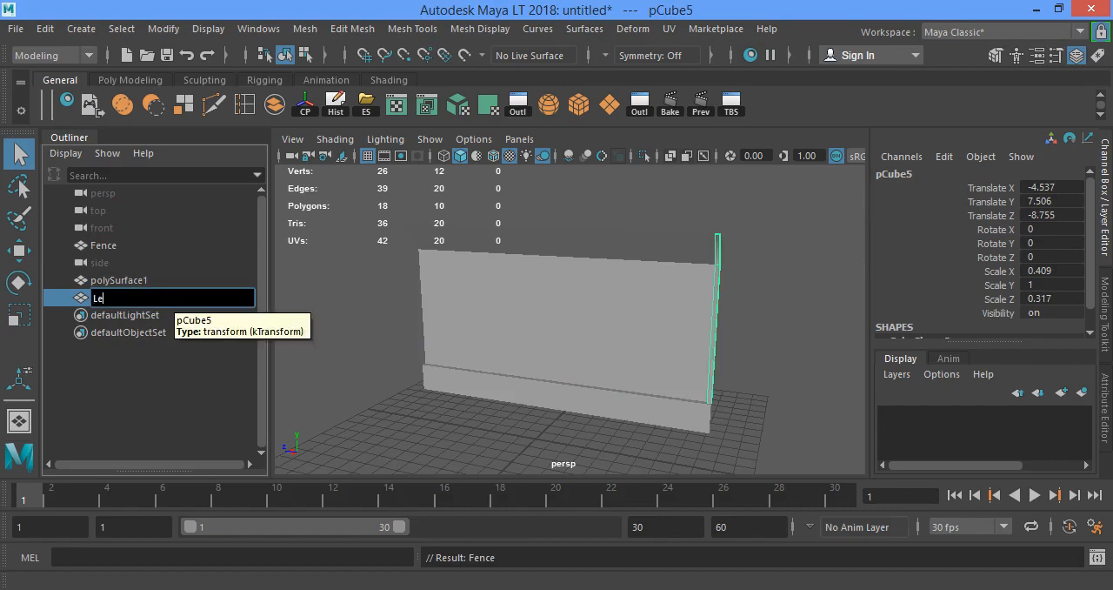
text(Pipe)
key(Return)
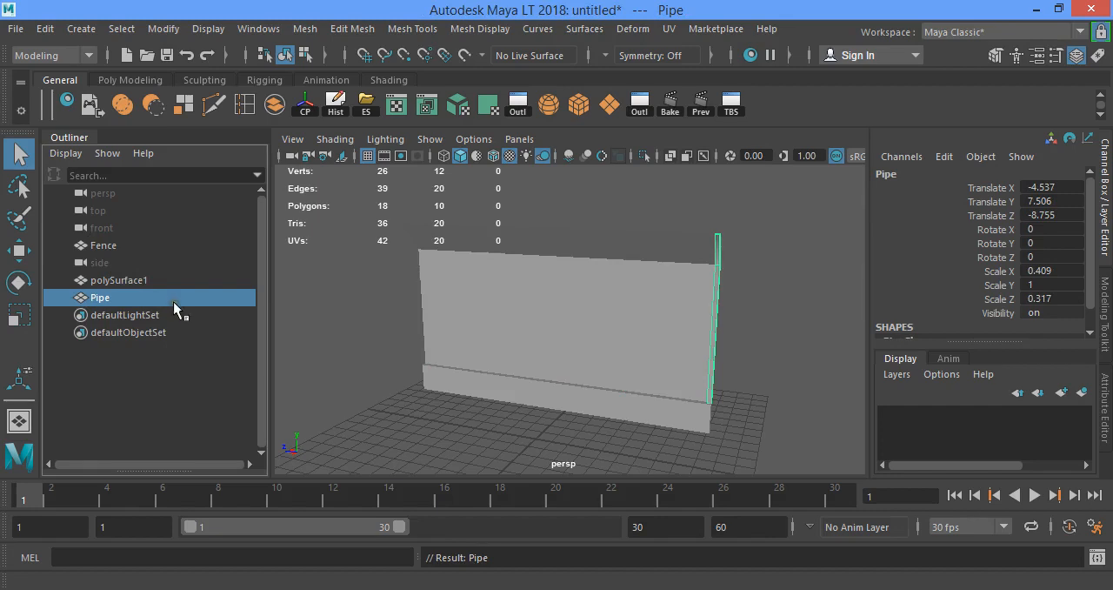
double_click(163, 283)
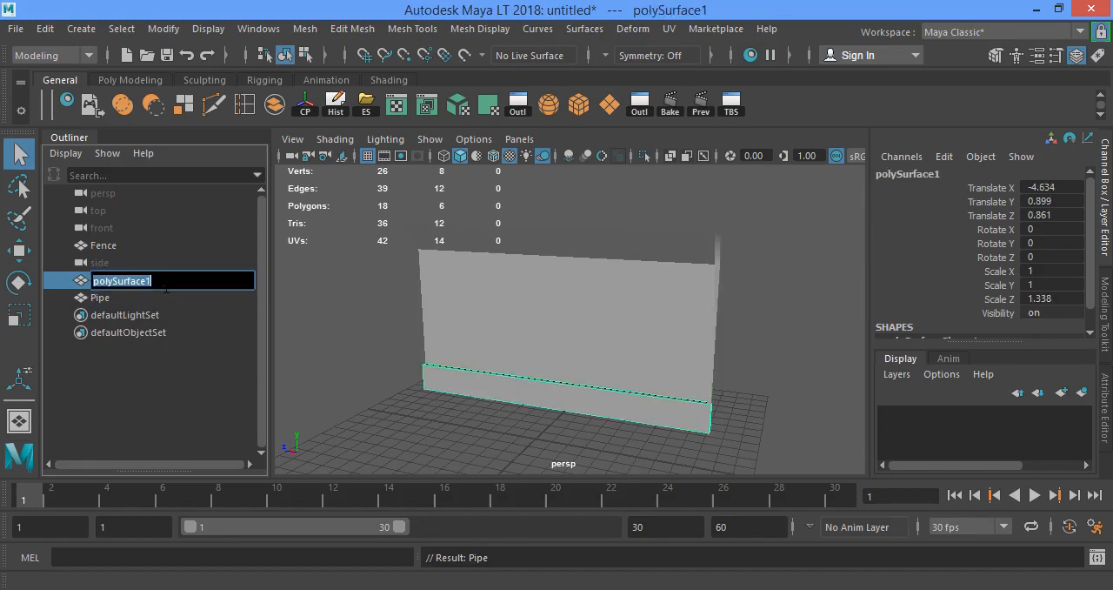
key(Return)
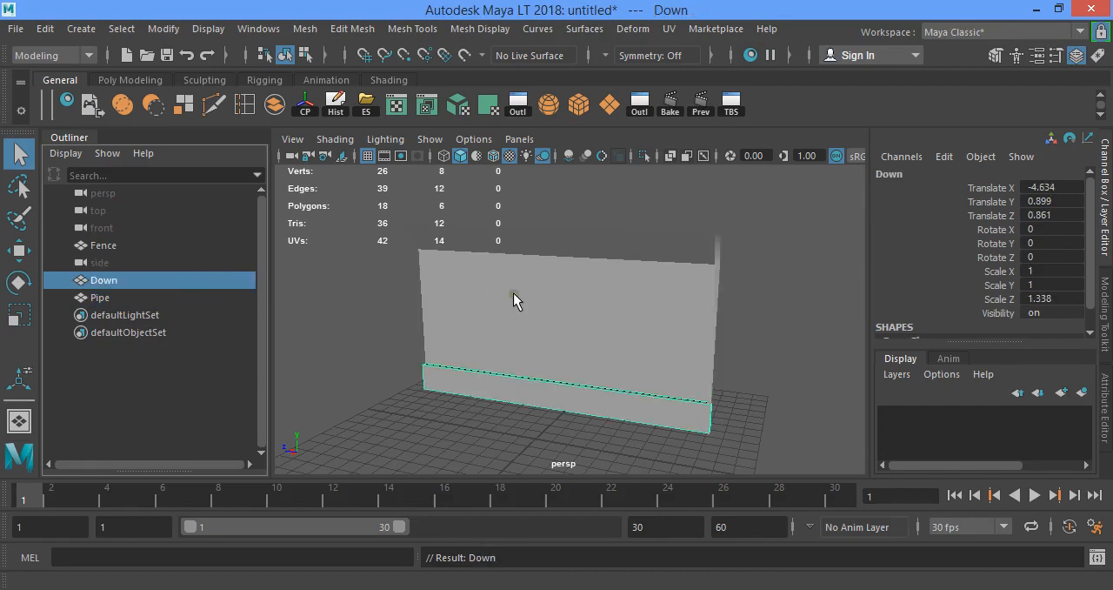
Rename the materials phong2, phong3 and phong4 in Hypershade to Fence, Down and Pipe
drag(518, 250, 647, 272)
click(69, 103)
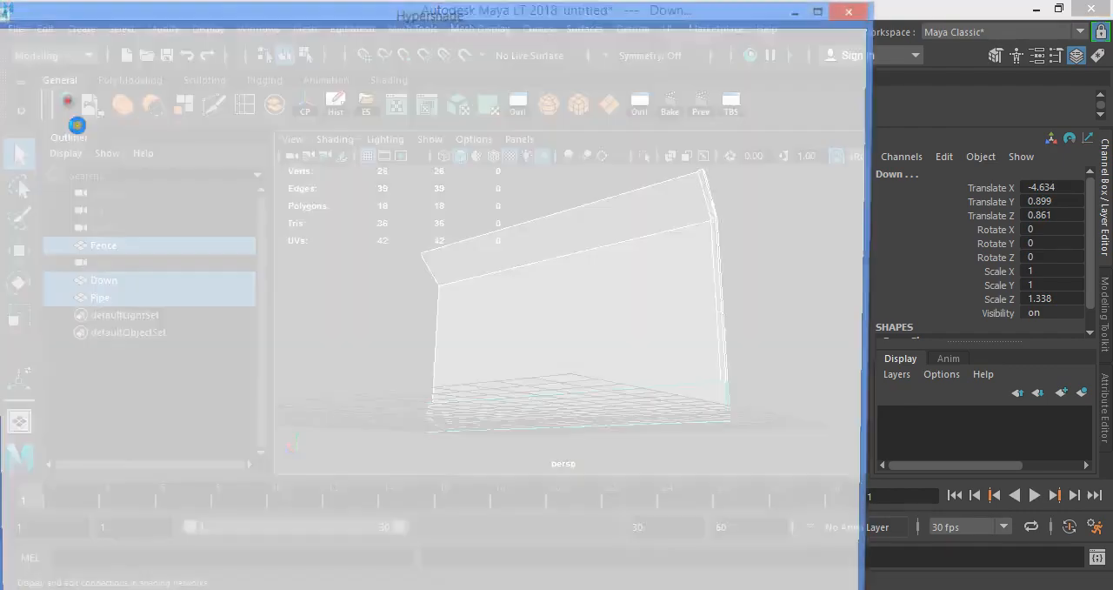
right_drag(155, 167, 147, 356)
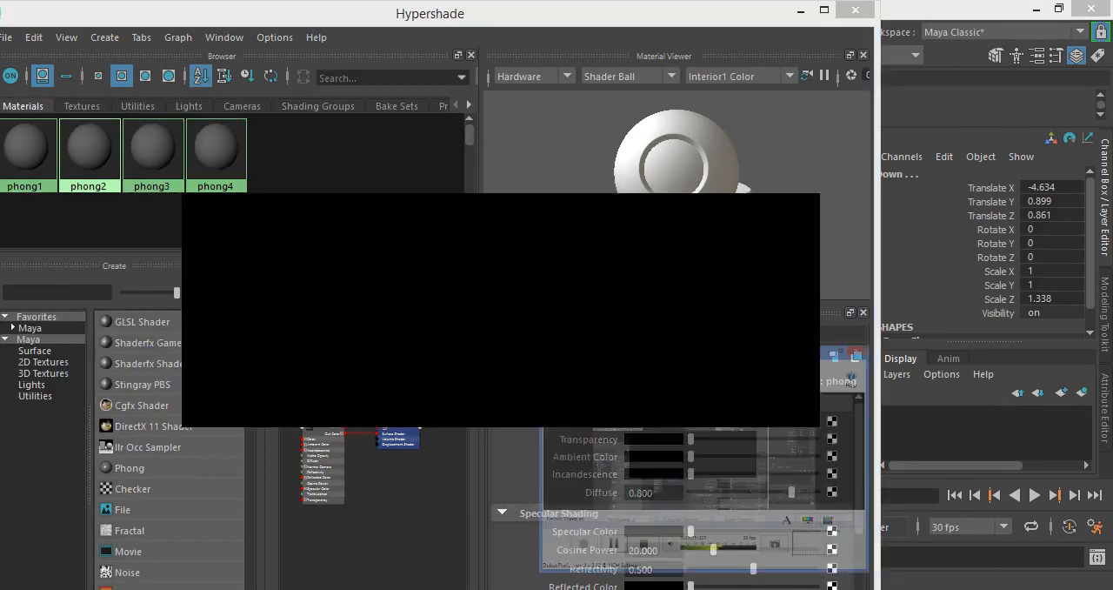
click(322, 476)
click(322, 492)
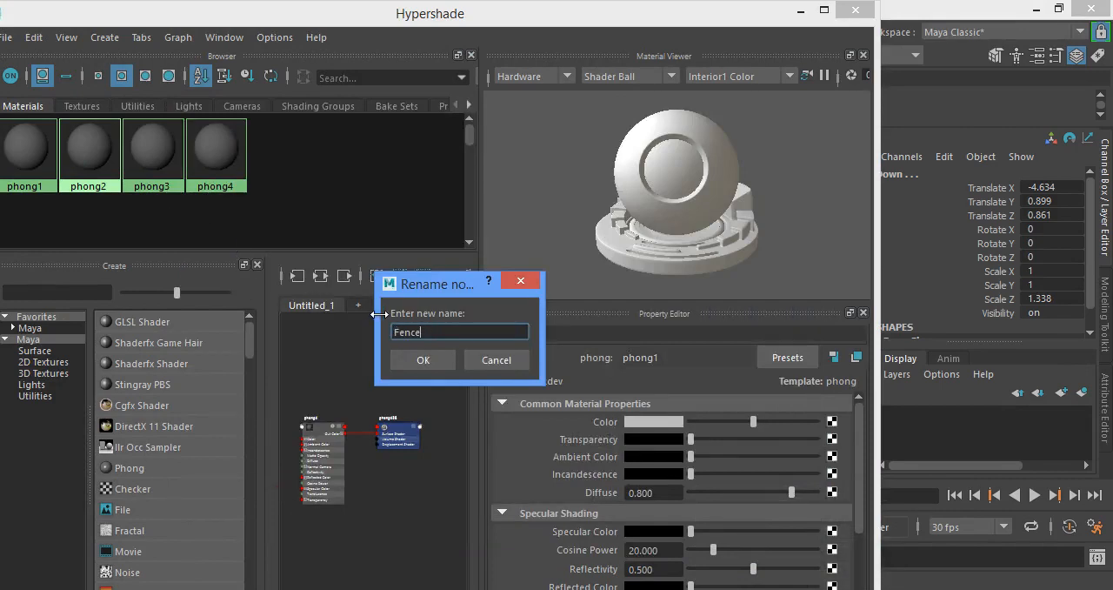
key(Return)
right_drag(149, 161, 157, 350)
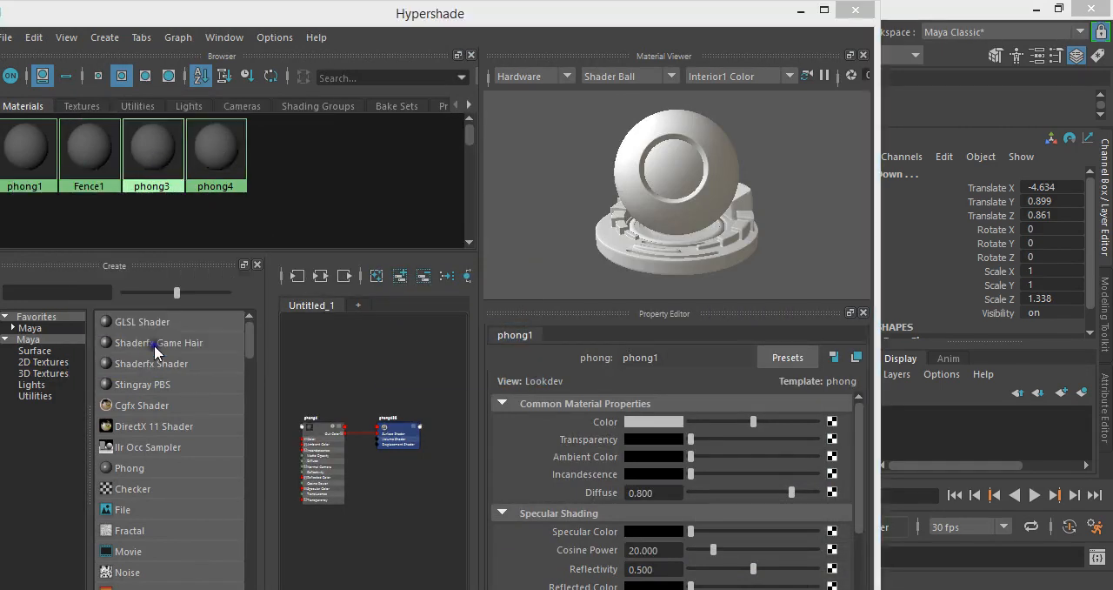
text(Road)
key(Return)
right_drag(208, 165, 198, 356)
text(Pipe)
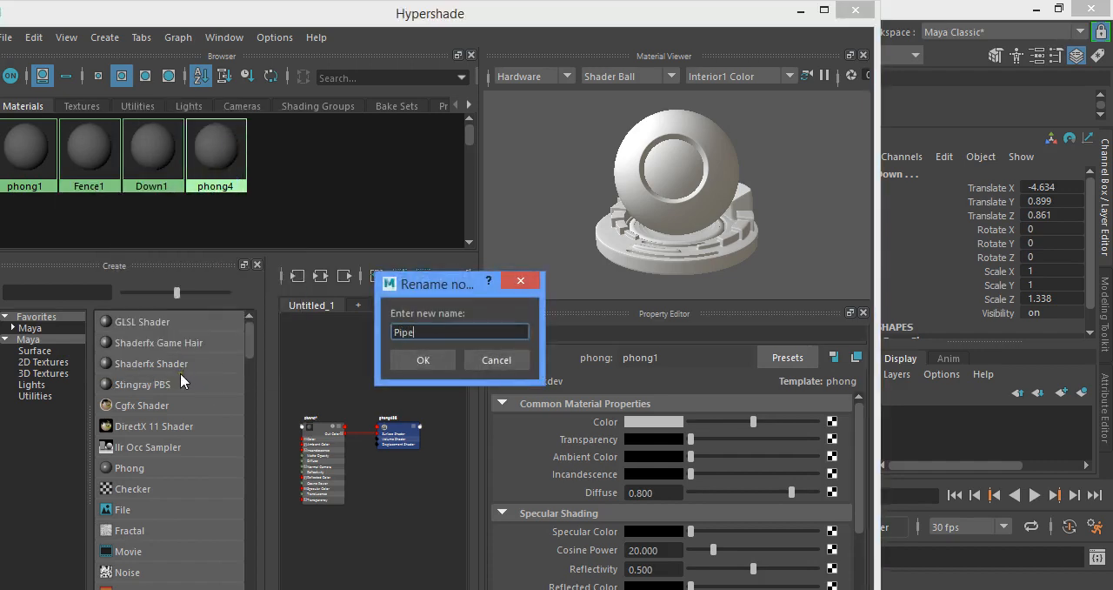
key(Return)
Set the phong1 material's color to black and close Hypershade
click(634, 420)
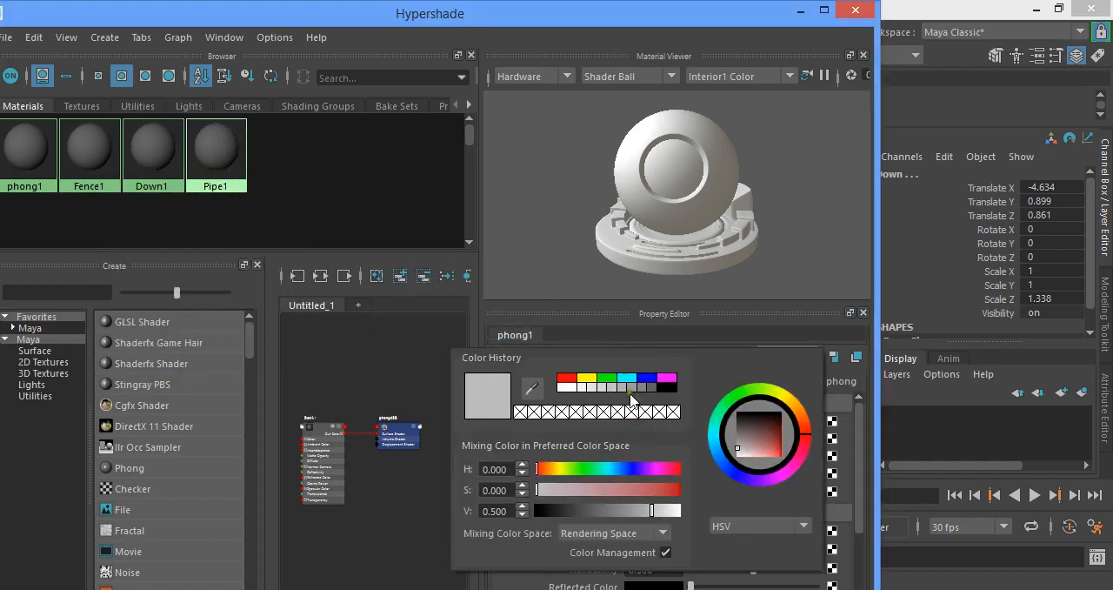
click(669, 388)
click(855, 9)
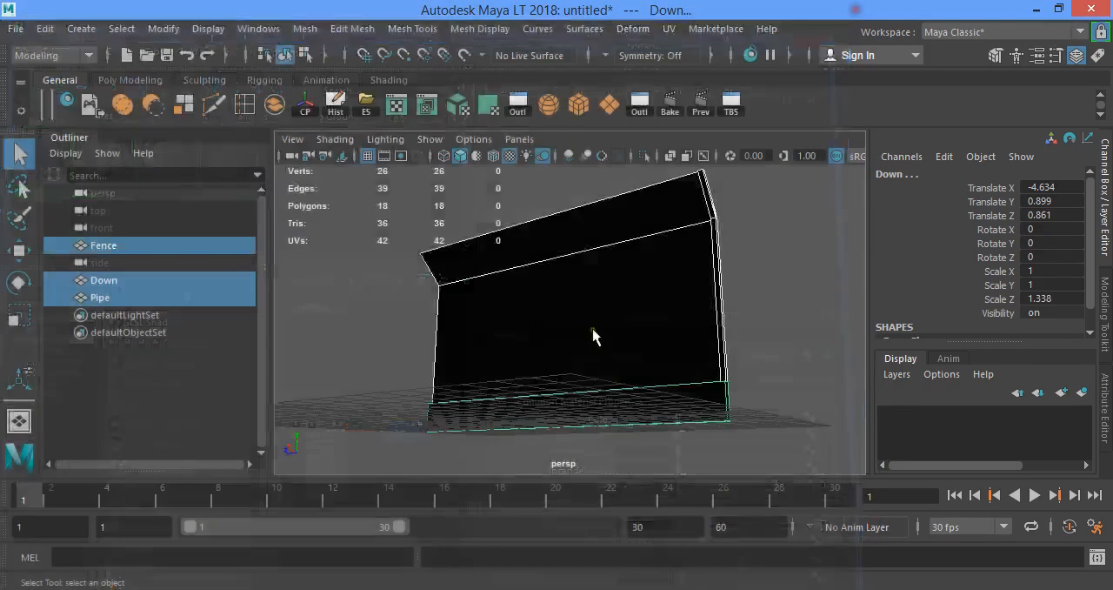
Assign the existing Pipe1 material to the post
click(713, 263)
key(f)
right_click(715, 287)
mouse_move(713, 587)
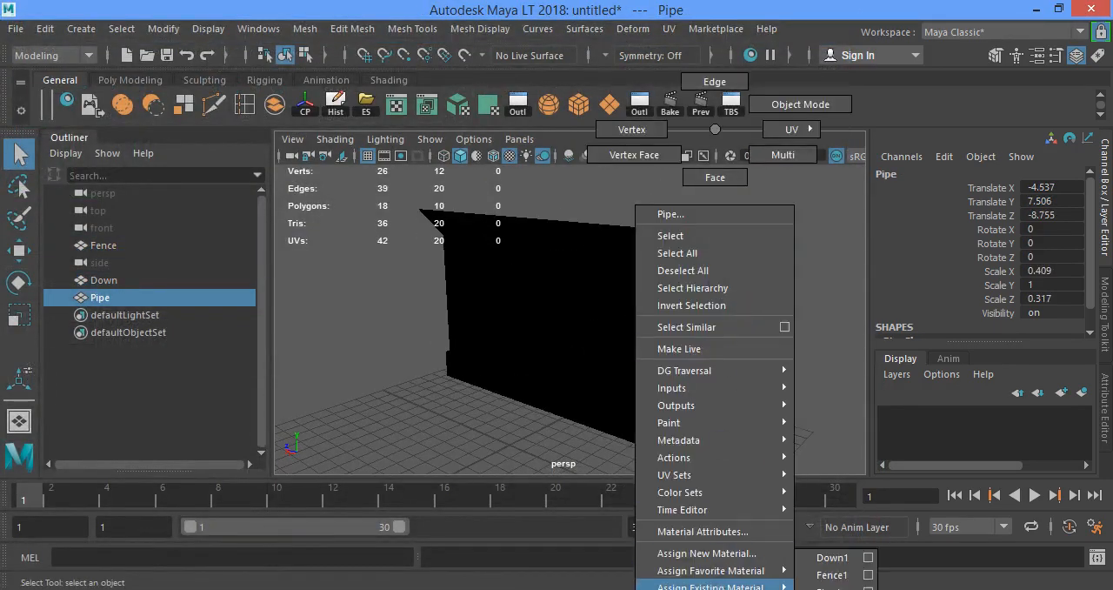
click(809, 588)
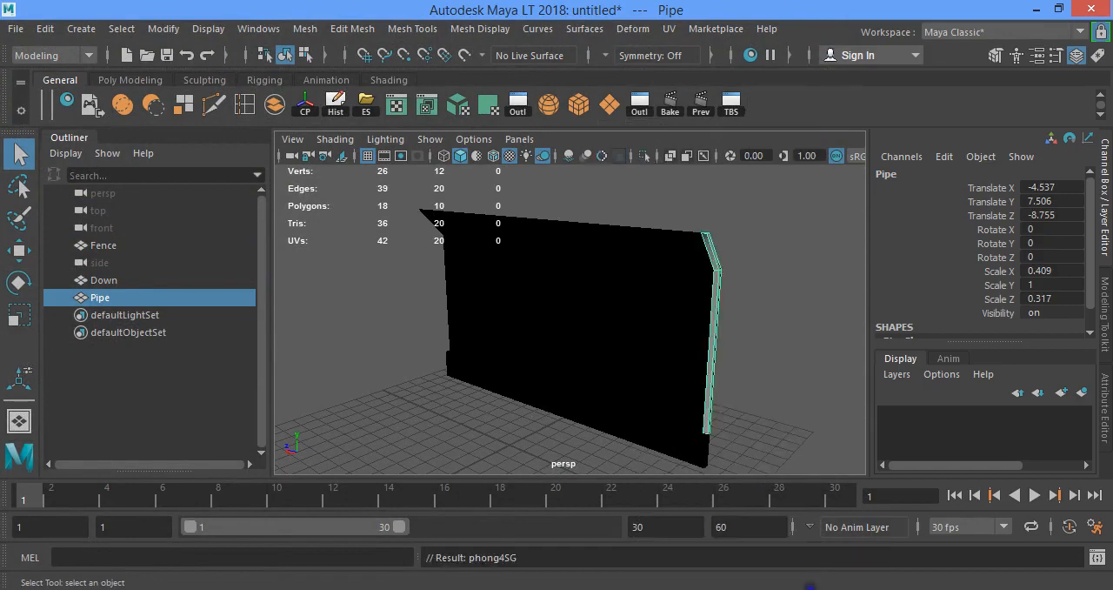
Assign the existing Fence1 material to the Fence panel
alt+middle_drag(652, 360, 617, 350)
click(600, 322)
right_click(577, 291)
mouse_move(636, 587)
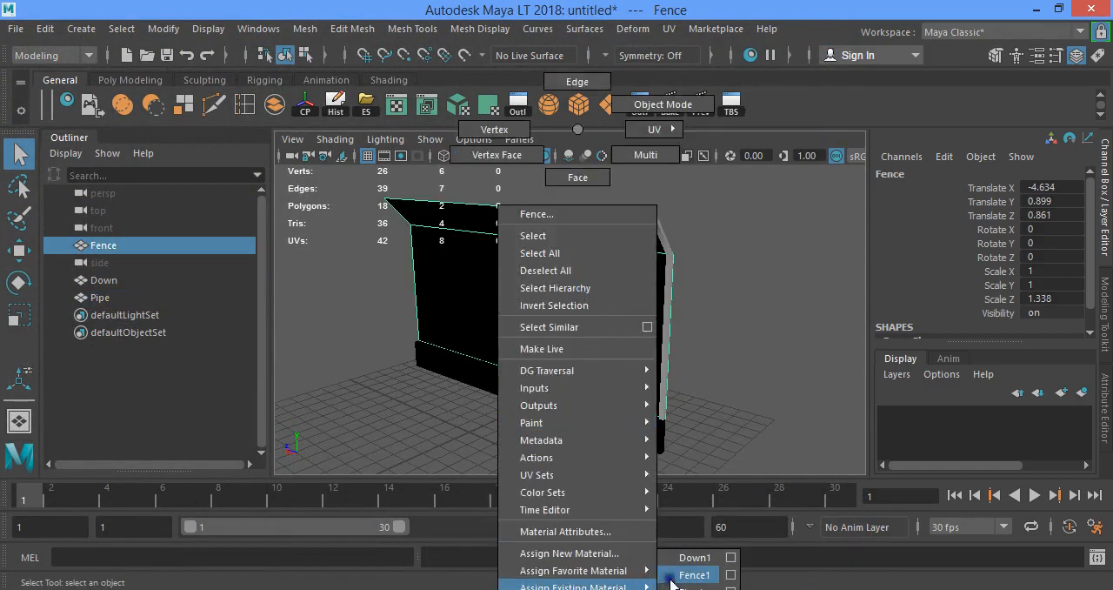
click(677, 574)
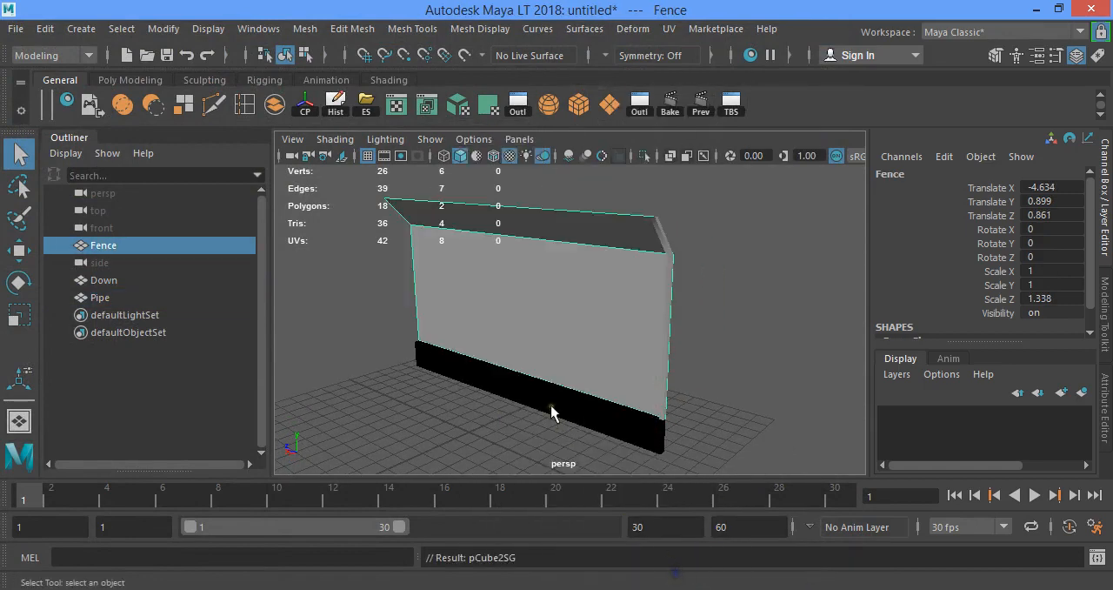
Assign the existing Down1 material to the base strip
click(551, 409)
right_click(552, 410)
mouse_move(548, 587)
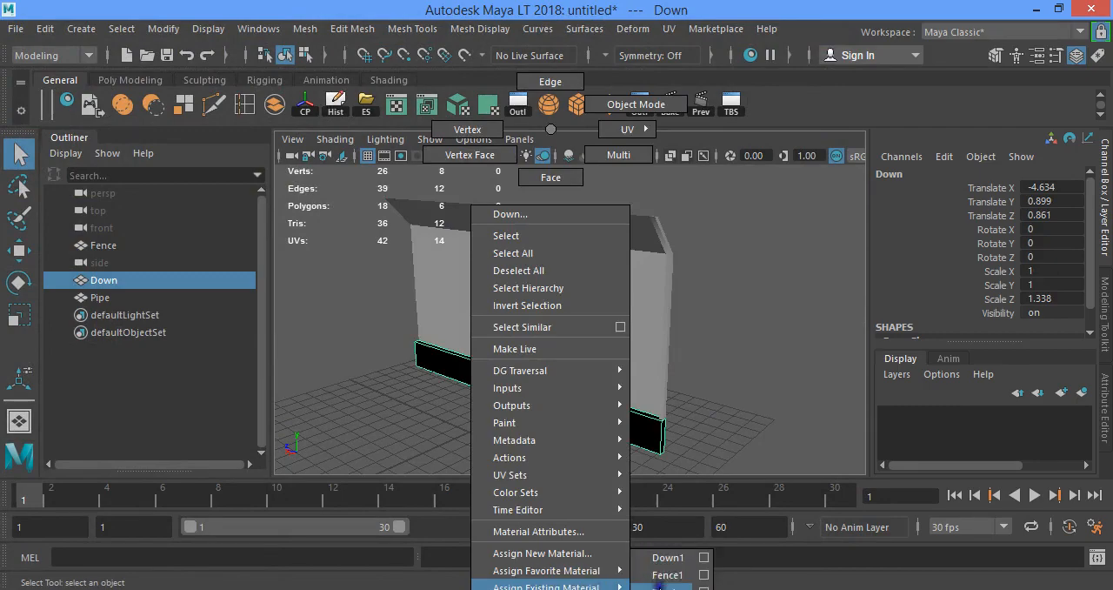
mouse_move(443, 371)
alt+mouse_down()
mouse_move(539, 331)
mouse_move(424, 365)
alt+mouse_up()
alt+middle_drag(483, 348, 457, 356)
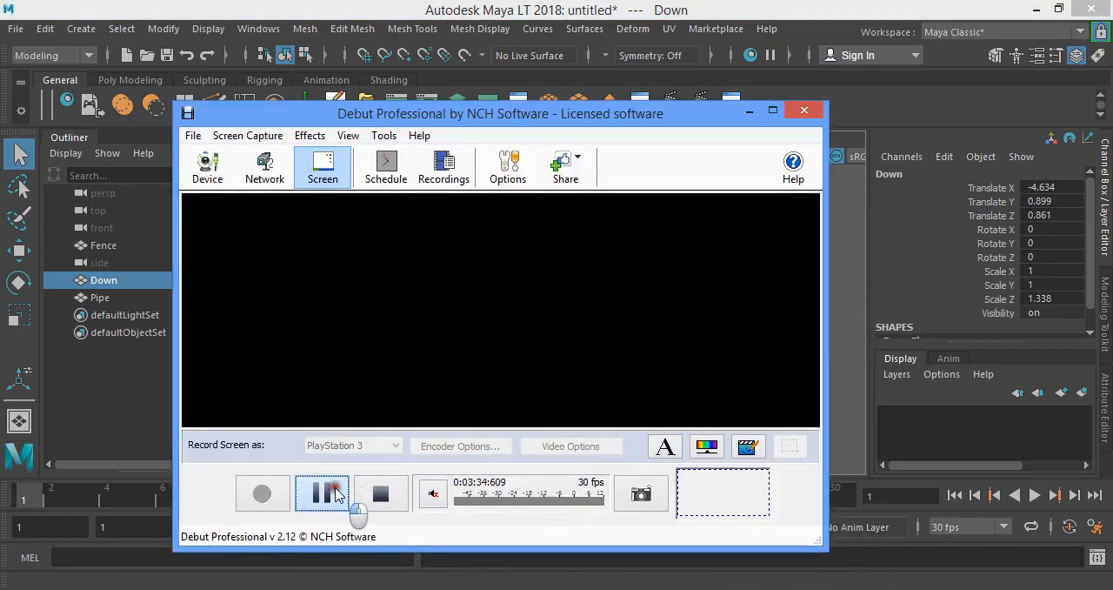
click(338, 490)
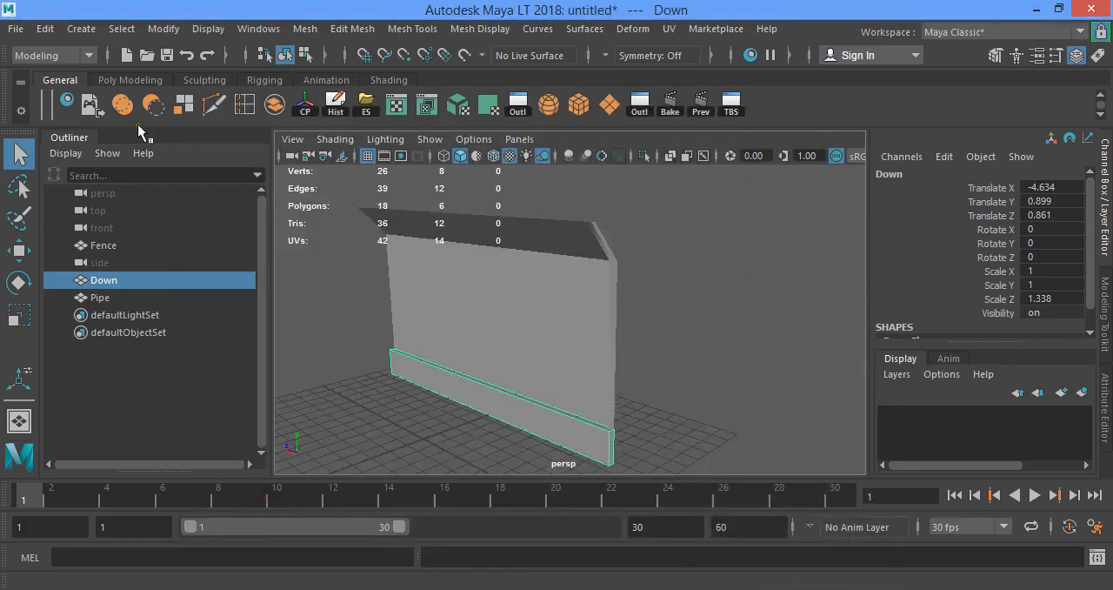
Connect a File texture node to the Color of the Fence1 material in Hypershade
click(66, 106)
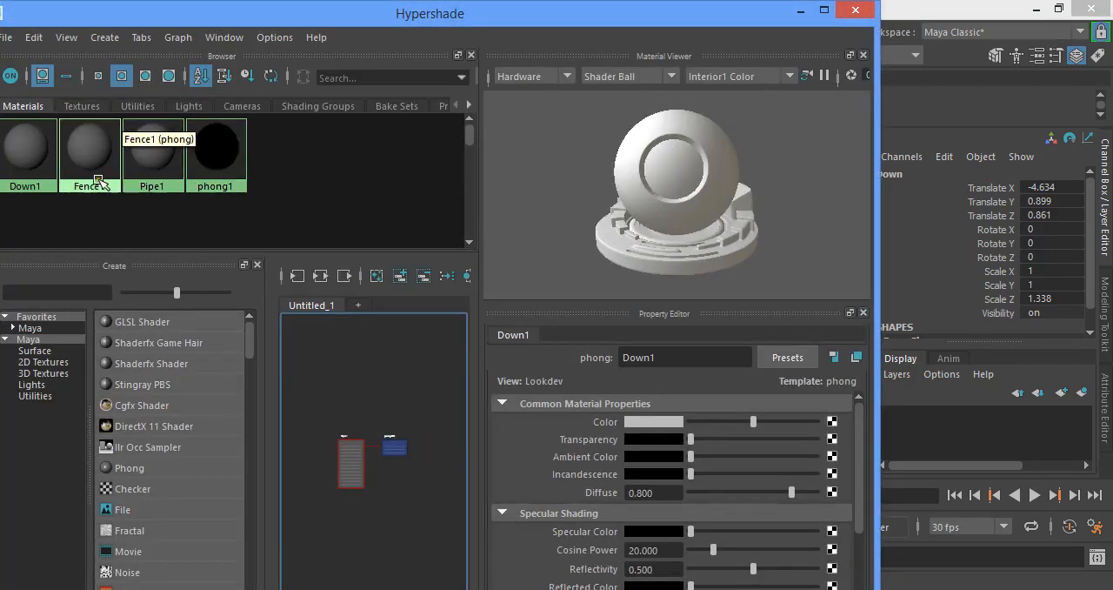
click(80, 170)
click(832, 424)
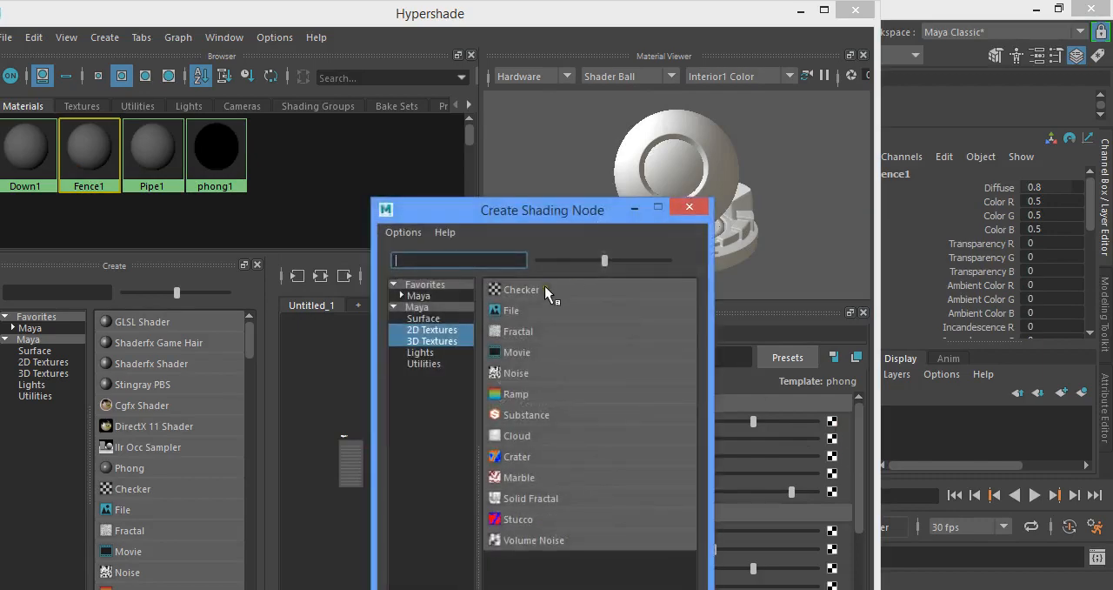
click(525, 308)
Load Fence.png from the Desktop as the file texture's image and close Hypershade
click(837, 477)
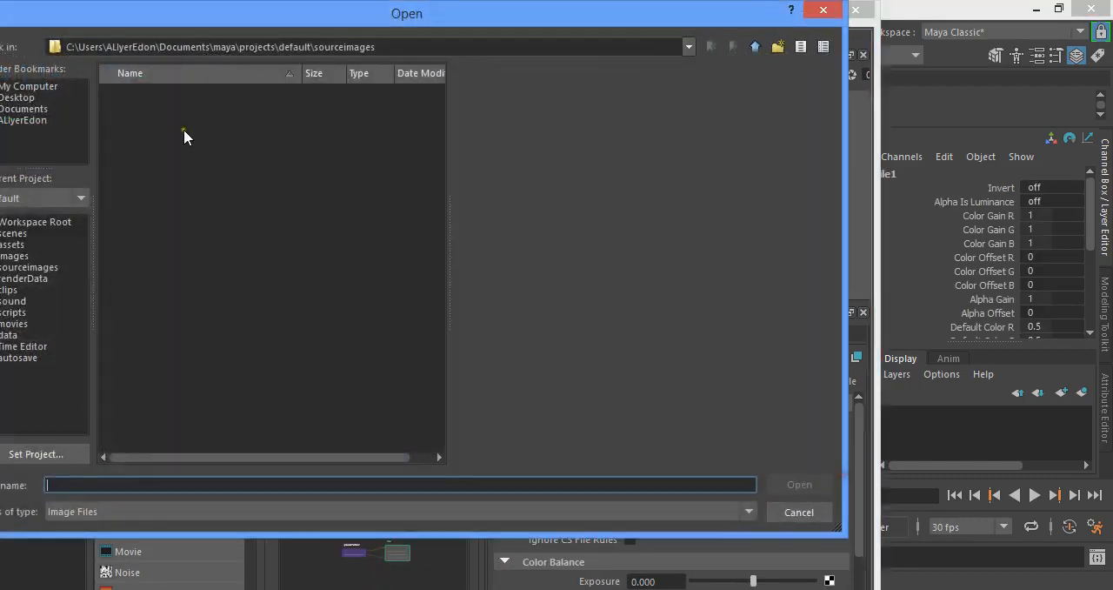
click(19, 97)
click(168, 479)
text(Fence)
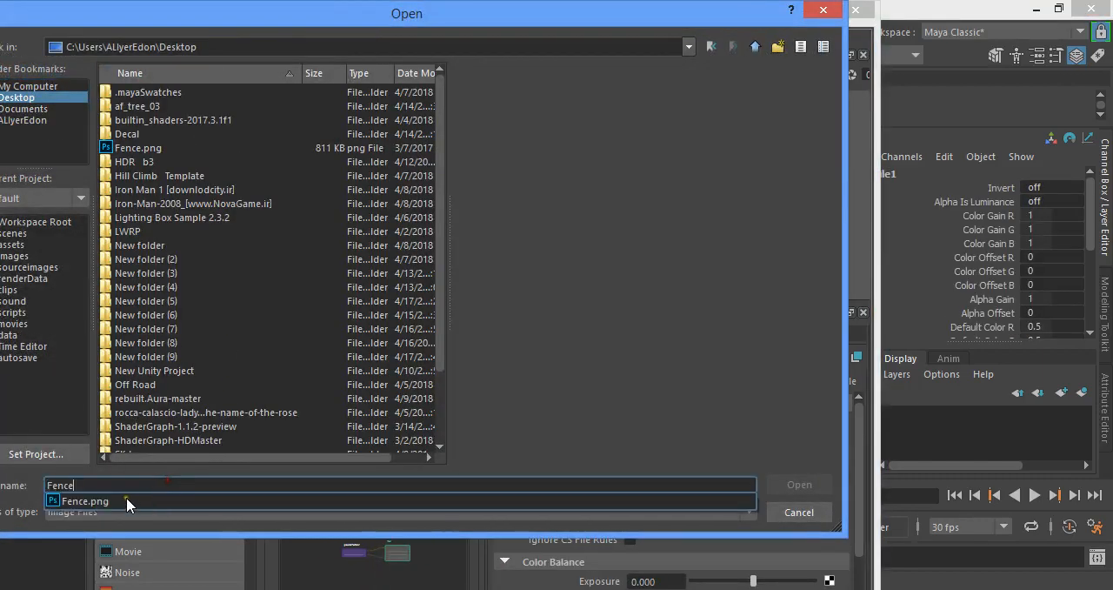
click(126, 496)
click(796, 484)
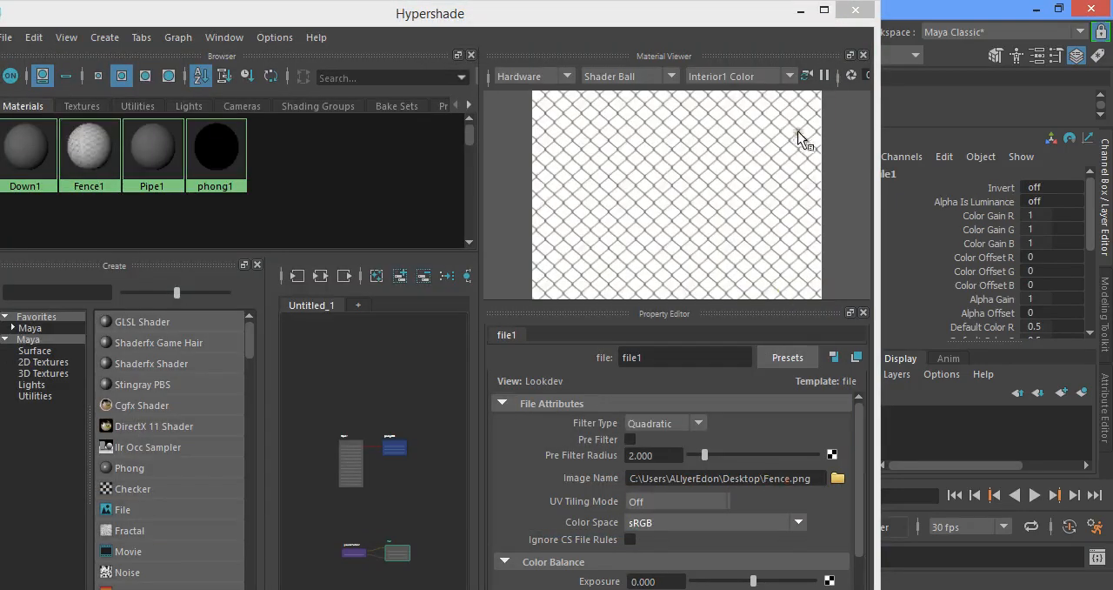
click(856, 10)
Apply planar mapping to the Fence panel, projected from the X axis and fitted to the bounding box
alt+drag(515, 322, 541, 256)
click(557, 261)
click(489, 108)
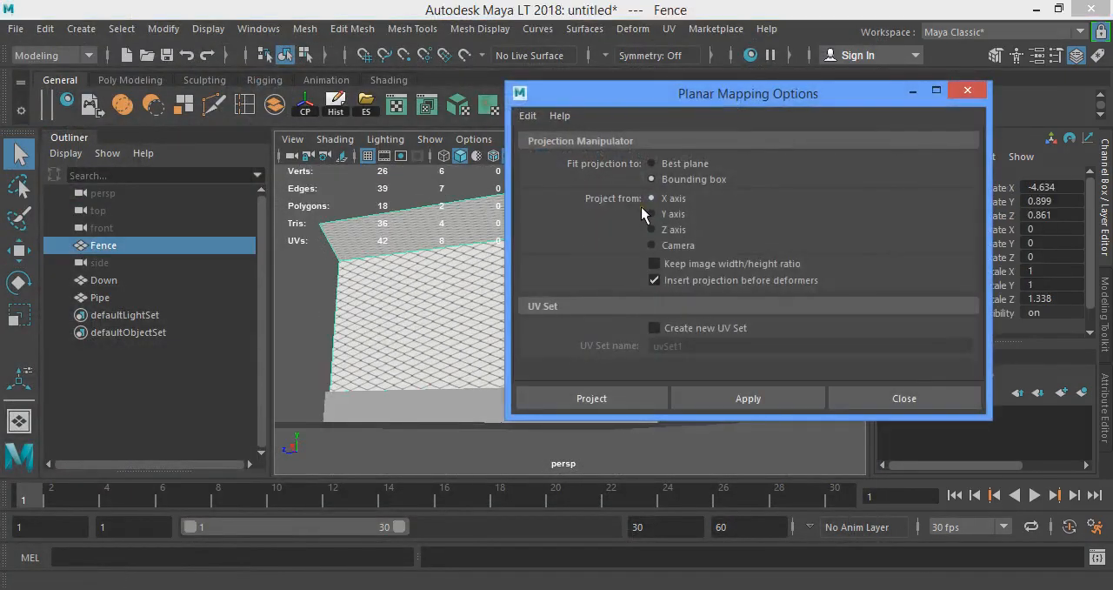
click(765, 398)
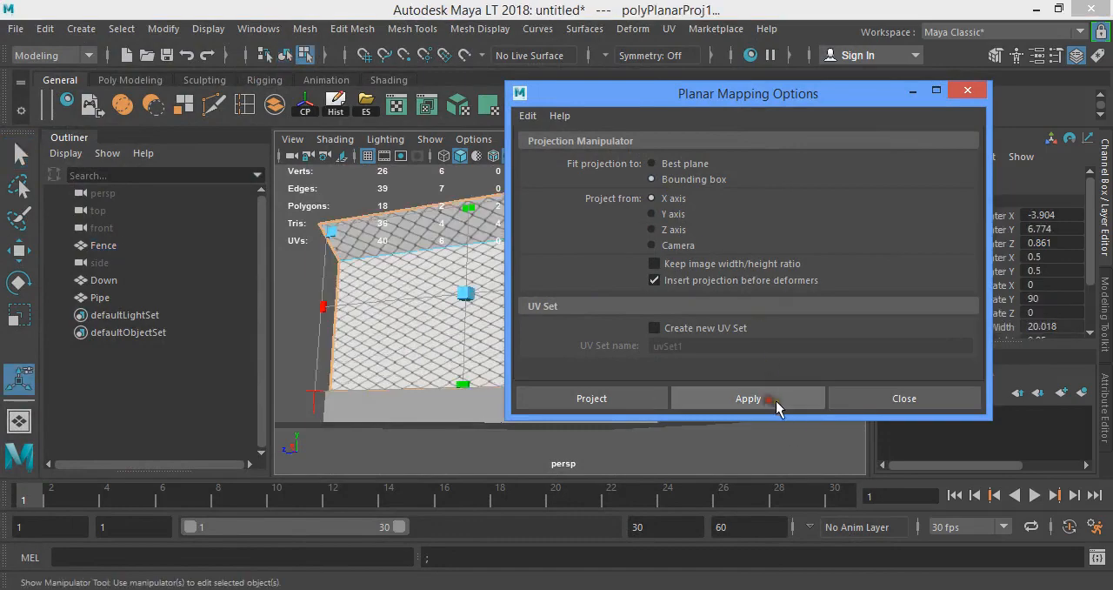
click(877, 398)
Apply automatic UV mapping to the base strip and the post together
right_drag(549, 423, 616, 104)
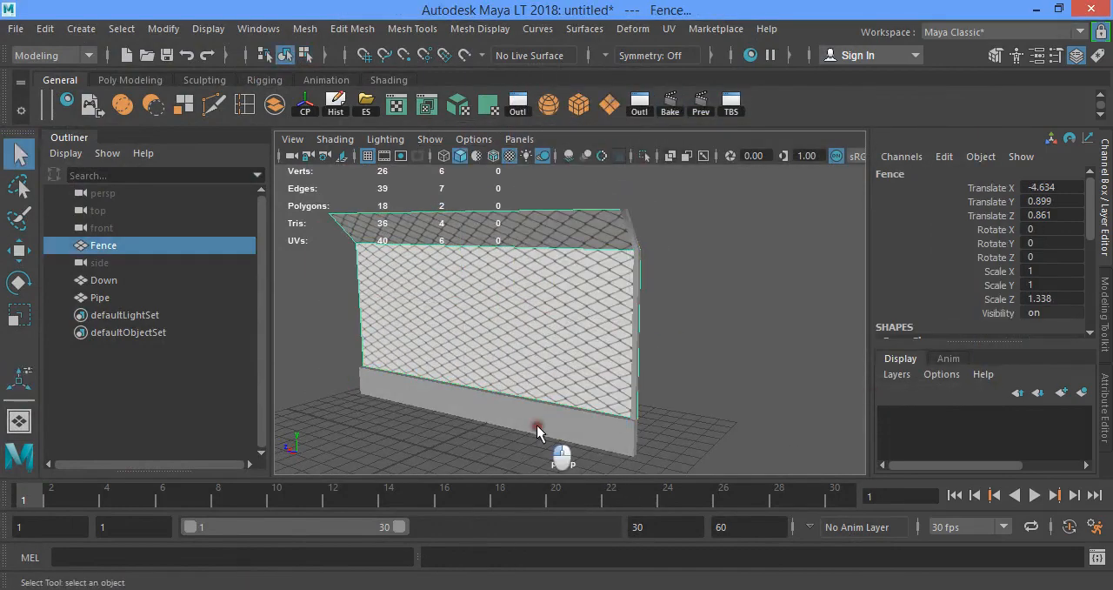
click(538, 427)
click(637, 415)
click(458, 105)
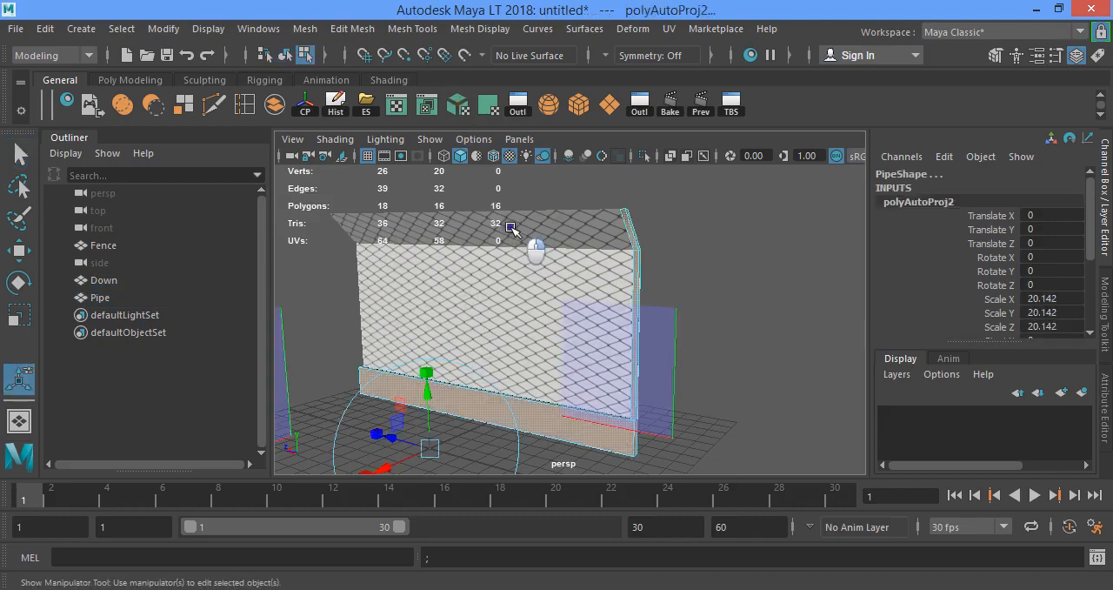
right_drag(511, 129, 572, 110)
click(697, 219)
Export the Fence, Down and Pipe meshes together to the Desktop as FenceFinal.fbx
drag(446, 196, 658, 449)
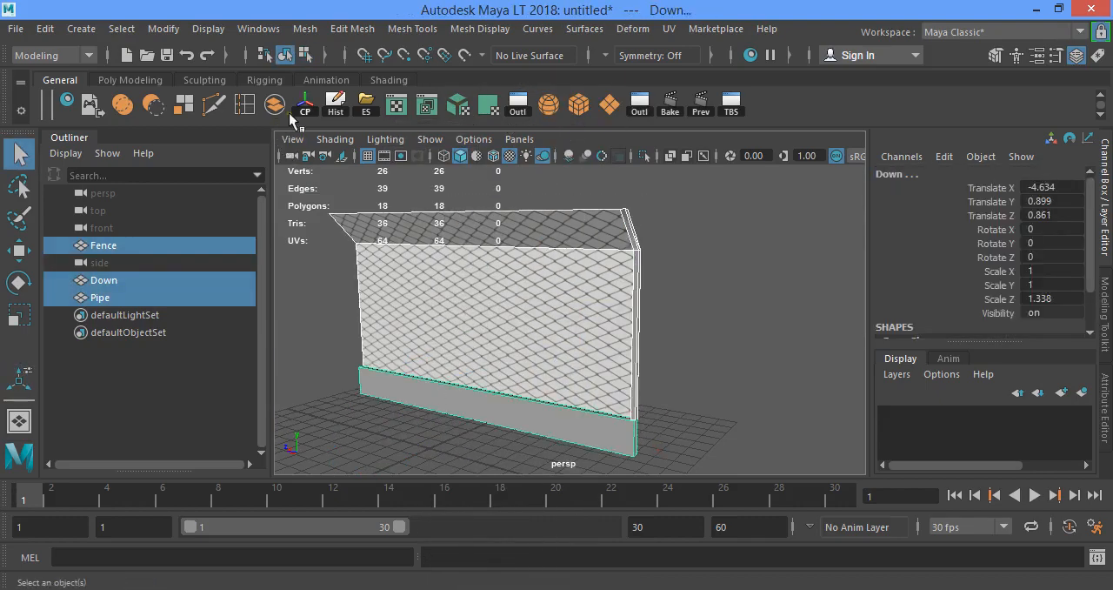
click(366, 104)
text(Fence)
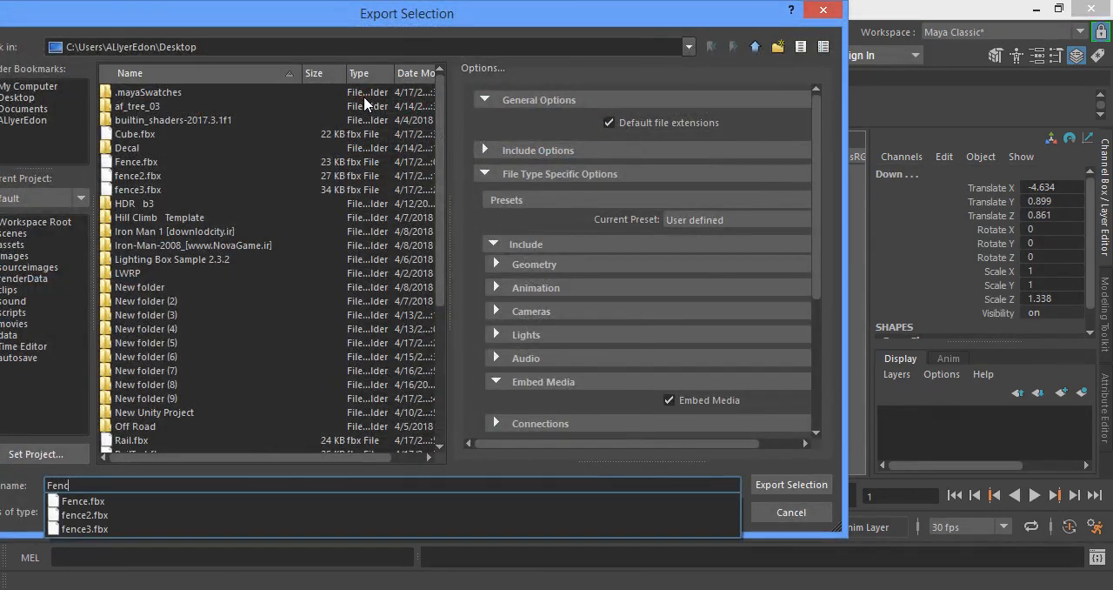
text(Final)
key(Return)
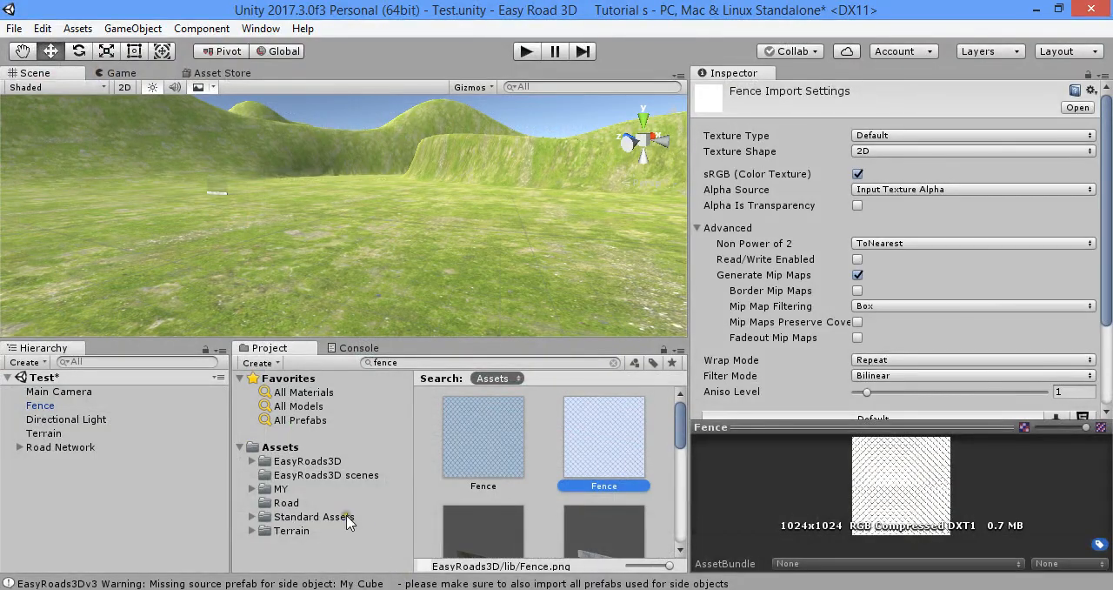
Switch to Unity and import FenceFinal.fbx and the Fence texture from the desktop into the MY/Models folder
click(252, 489)
click(283, 494)
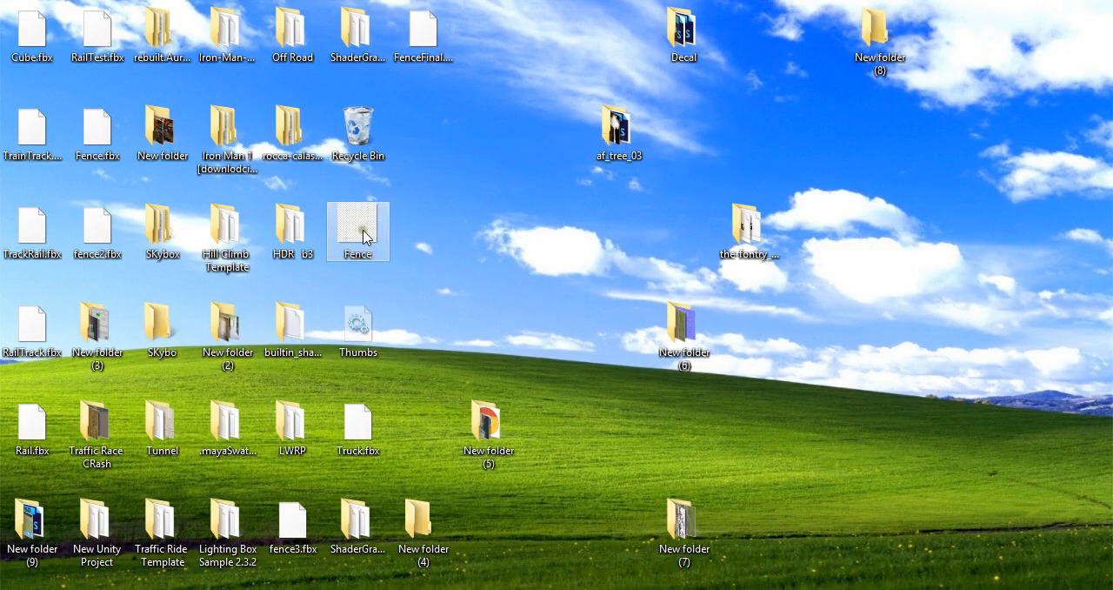
drag(354, 300, 489, 500)
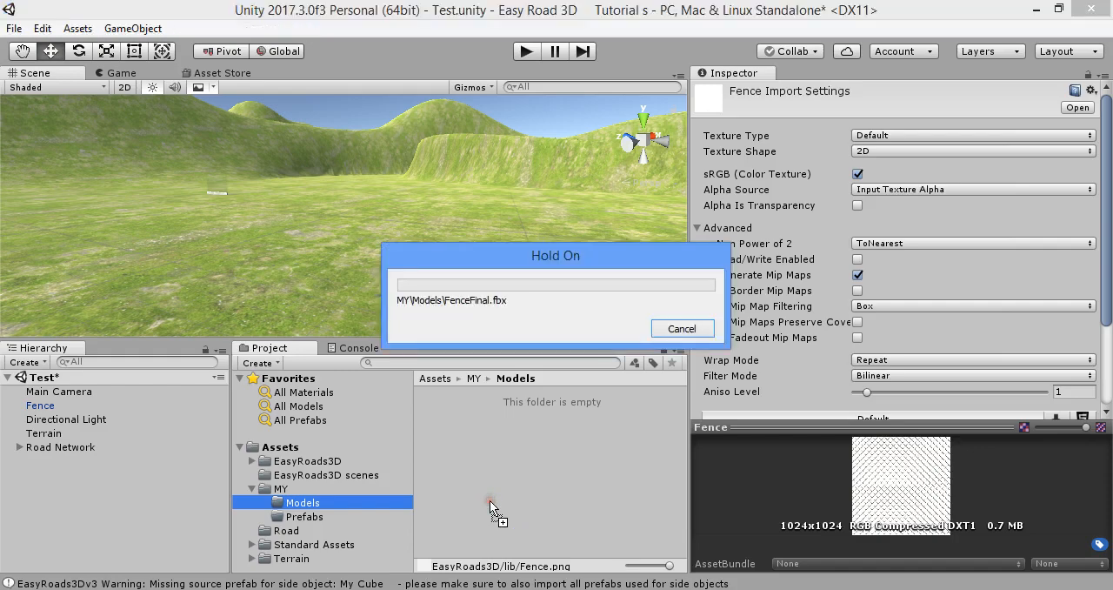
Set the FenceFinal model's material location to Use External Materials (Legacy)
click(470, 439)
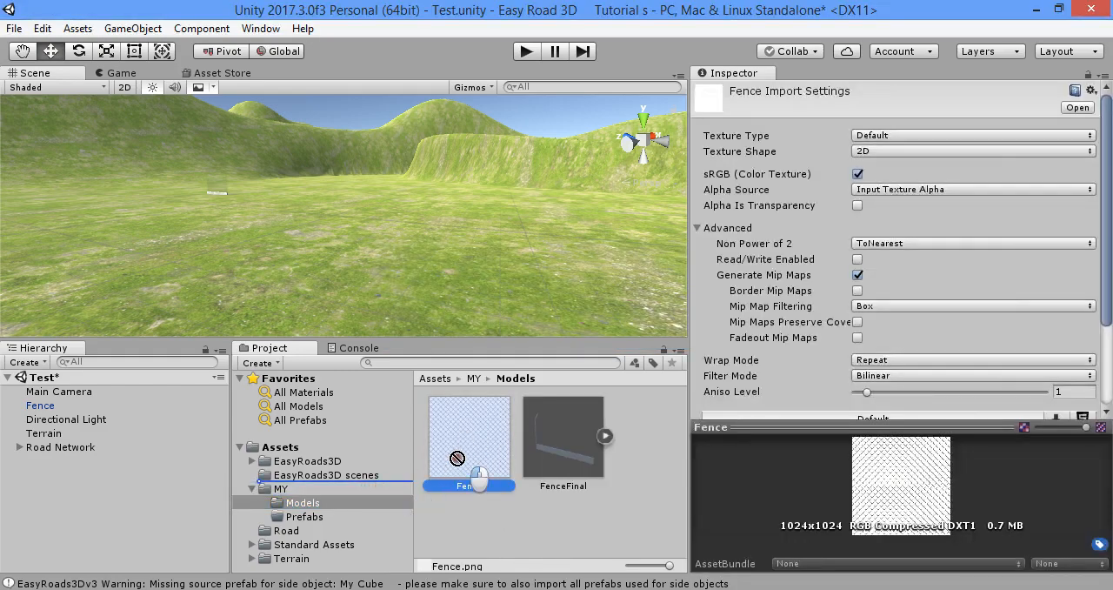
click(570, 435)
click(952, 136)
click(923, 168)
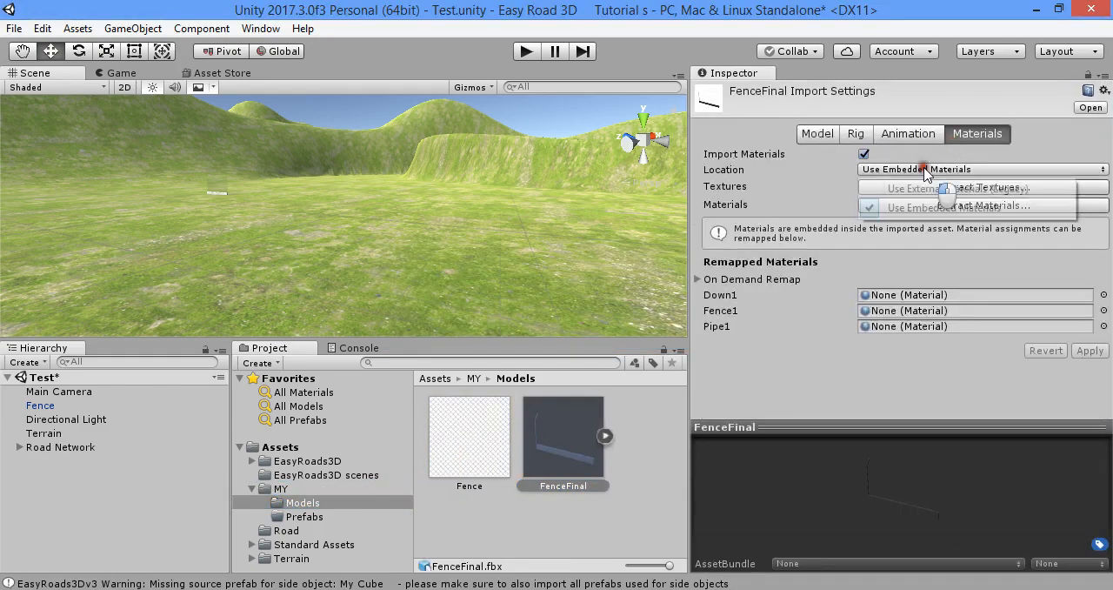
click(915, 187)
Set the FenceFinal model's animation type to None
click(906, 133)
click(852, 133)
click(882, 154)
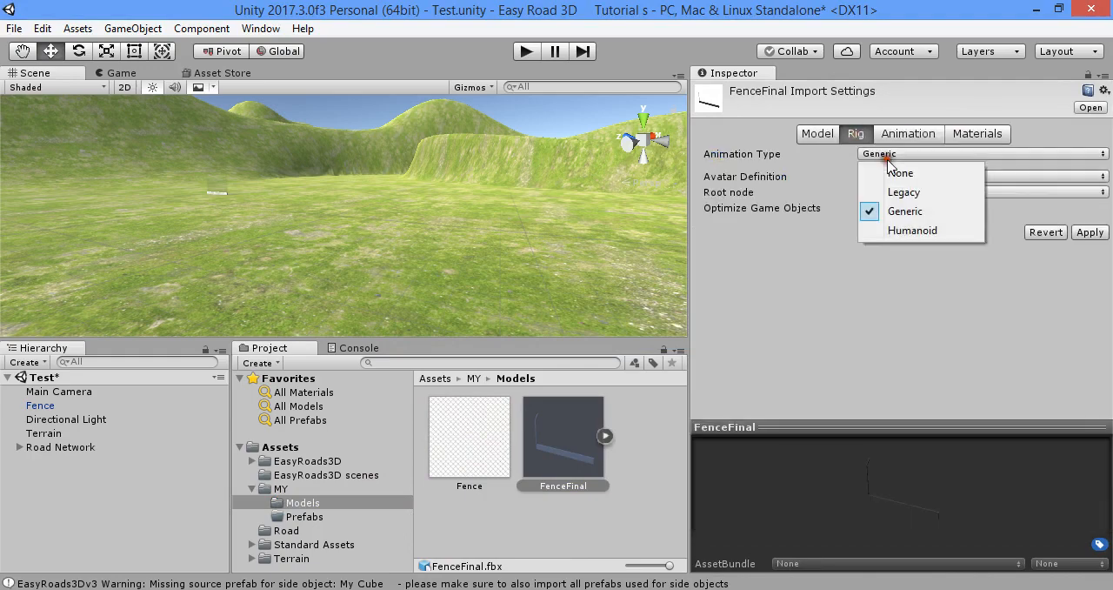
click(884, 169)
Set FenceFinal's scale factor to 20, enable Generate Lightmap UVs, set Normals to Calculate and apply the import settings
click(810, 133)
click(880, 175)
scroll(861, 261, down, 5)
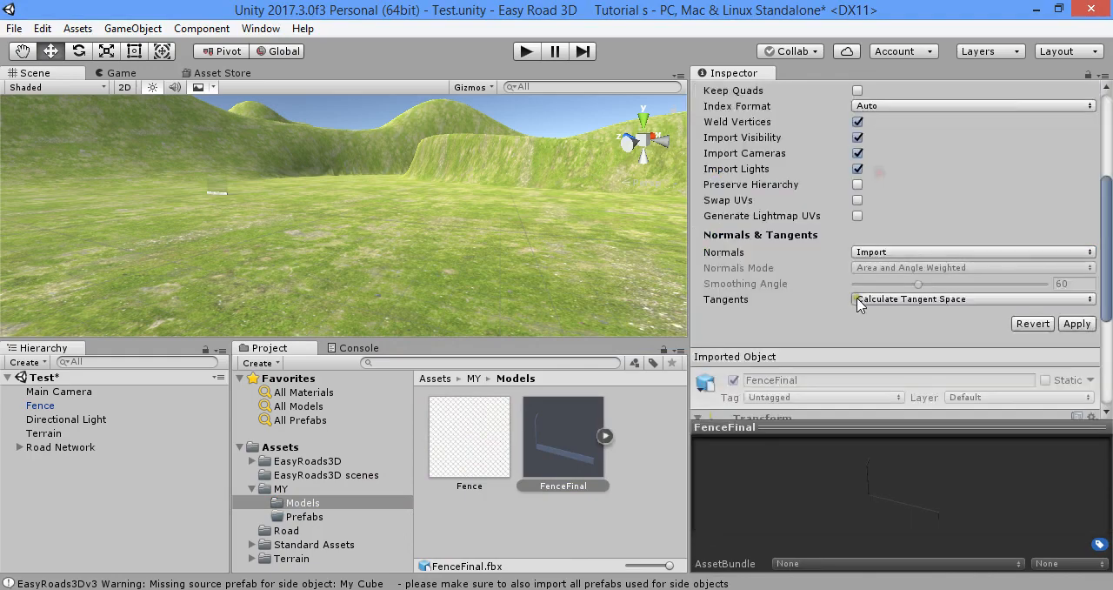
click(859, 217)
click(933, 269)
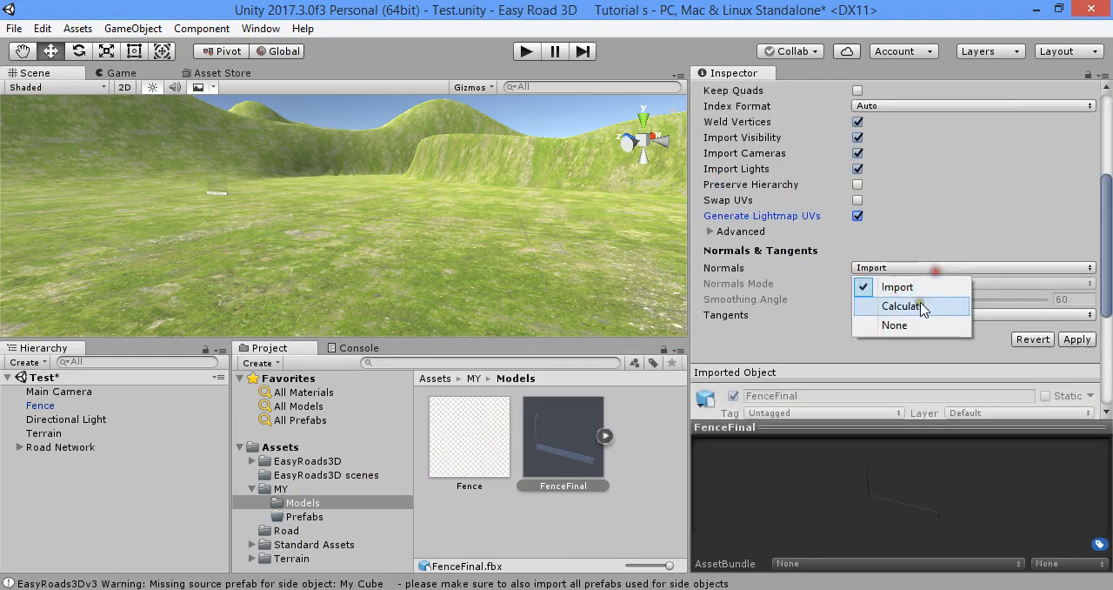
click(948, 305)
click(1077, 339)
Place the FenceFinal model on the terrain in the scene
click(588, 516)
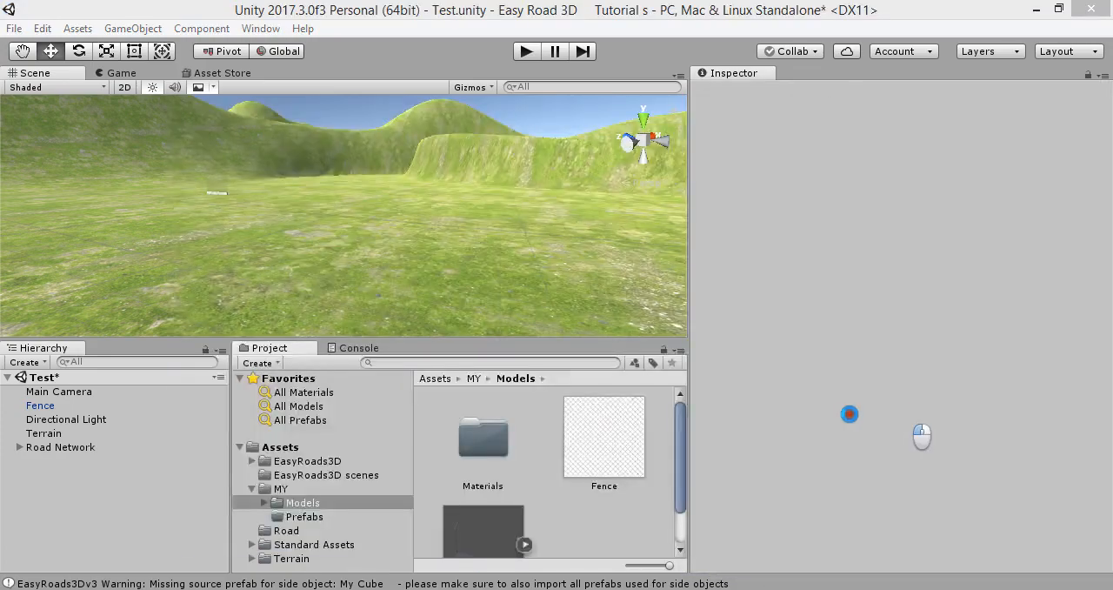
right_drag(577, 275, 519, 247)
scroll(551, 457, down, 2)
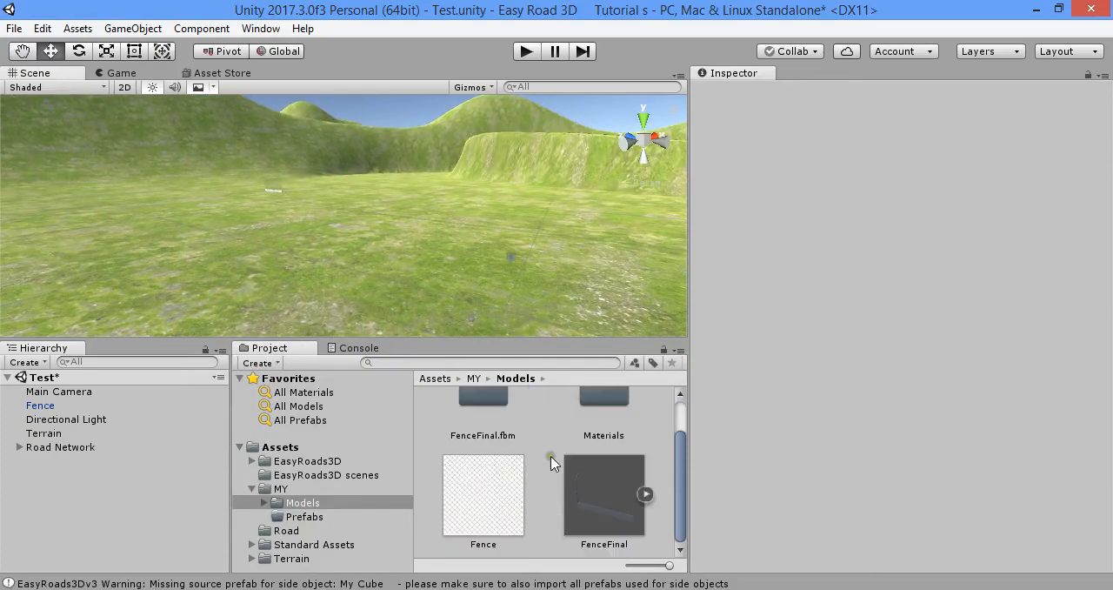
click(569, 487)
drag(570, 487, 402, 275)
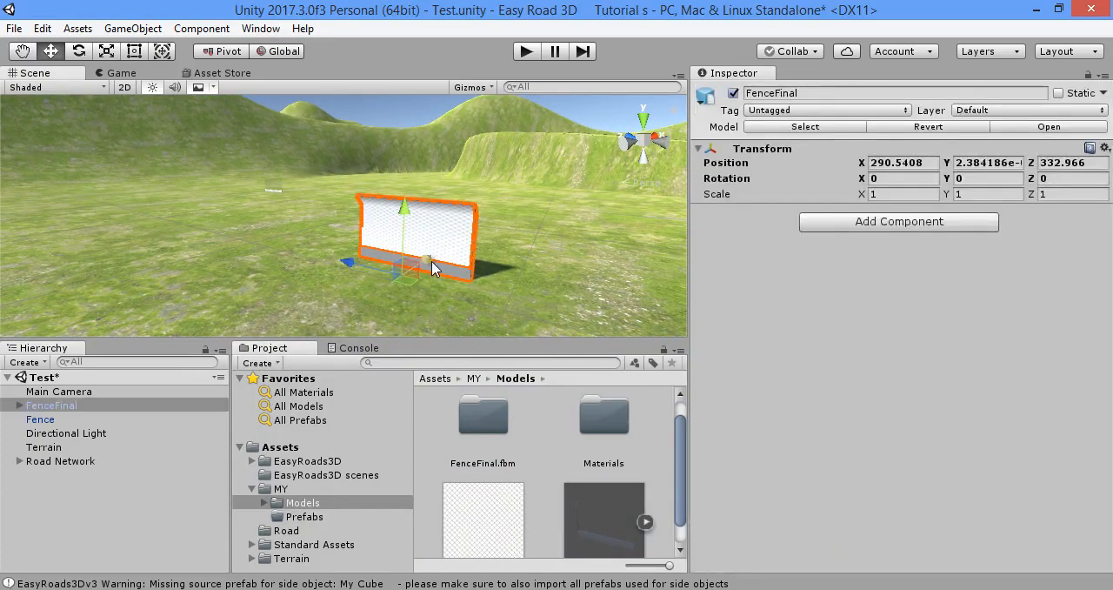
Set the FenceFinal model's normals smoothing angle to 30 and apply the import settings
right_drag(439, 271, 427, 219)
click(427, 219)
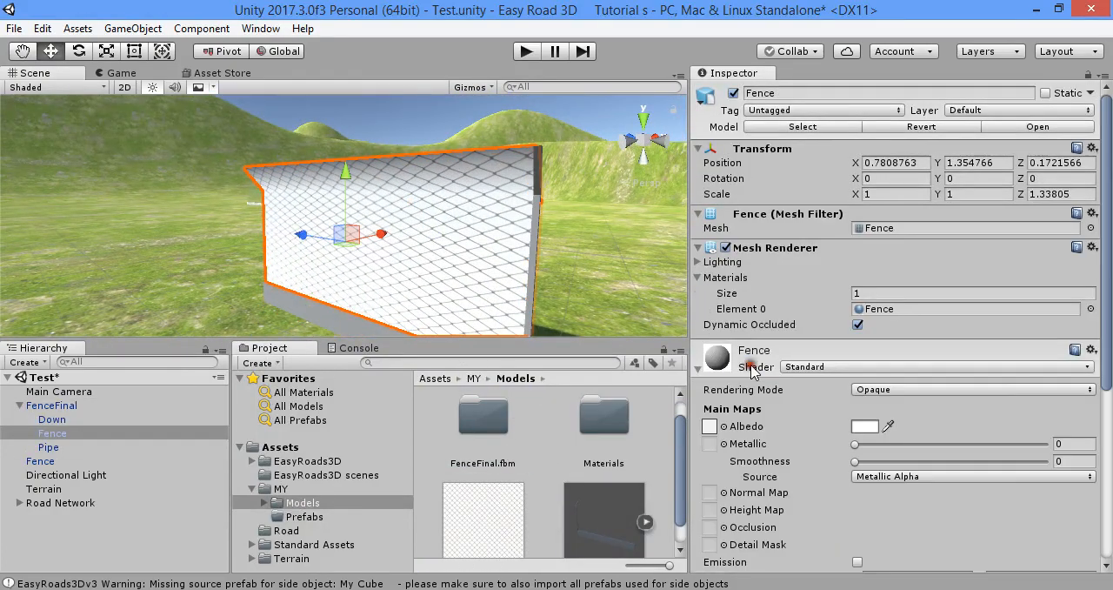
scroll(646, 471, down, 1)
click(582, 499)
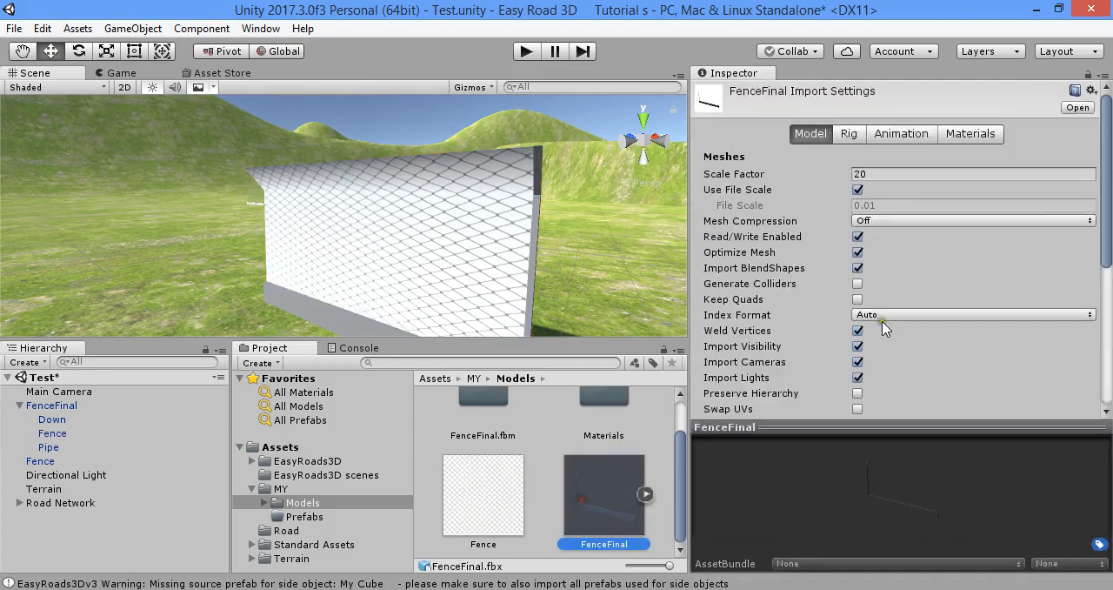
scroll(976, 308, down, 5)
text(30)
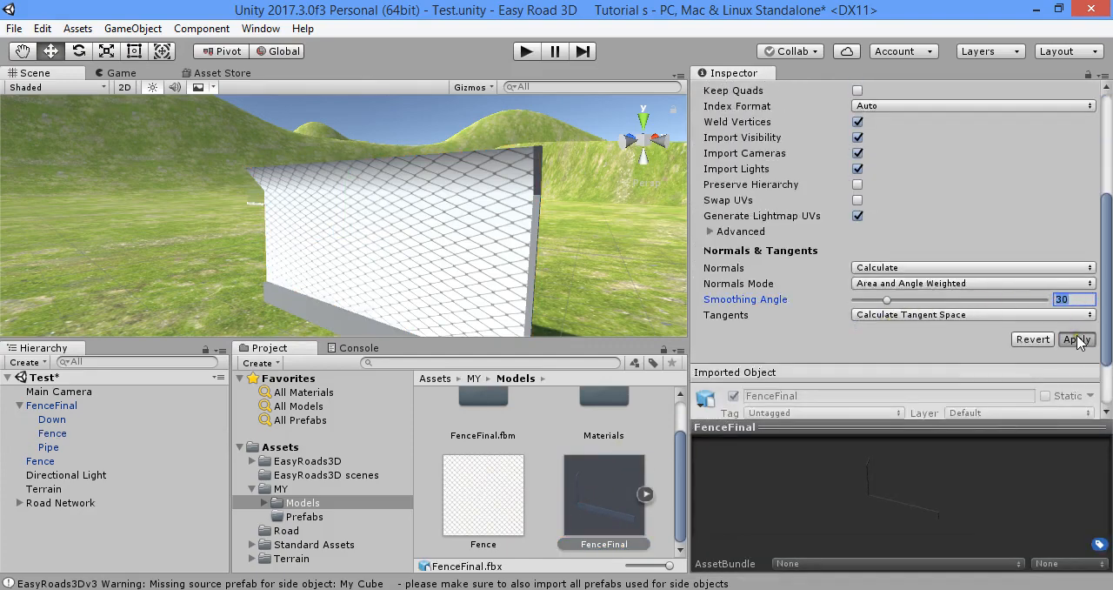
click(1076, 339)
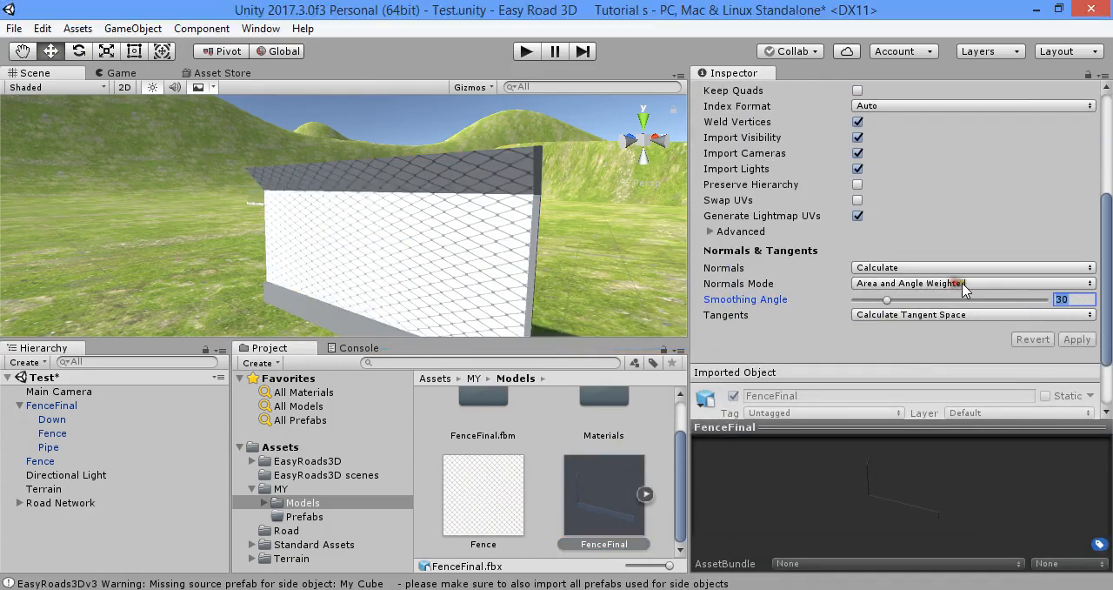
click(1077, 339)
scroll(793, 298, up, 5)
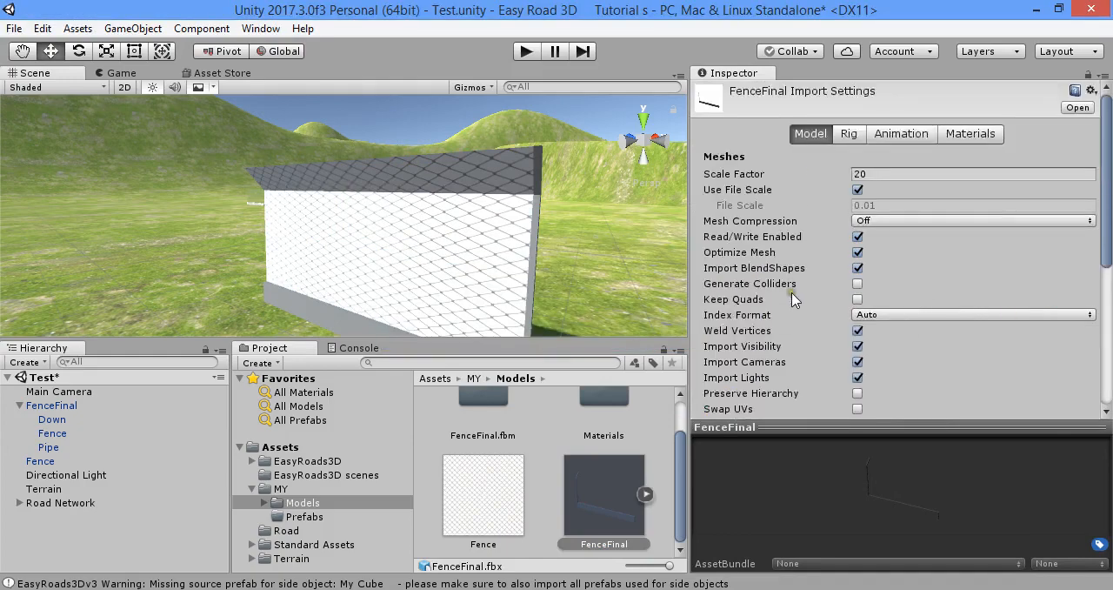
Examine the Down, Fence and Pipe parts of FenceFinal and the material assigned to each
click(448, 244)
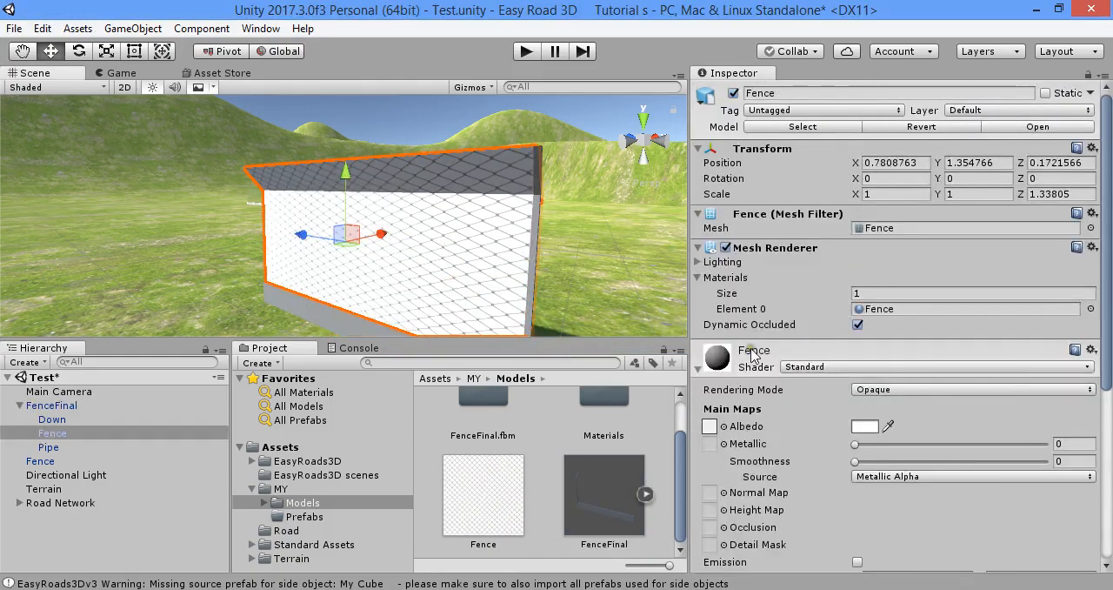
click(59, 447)
click(60, 434)
click(59, 420)
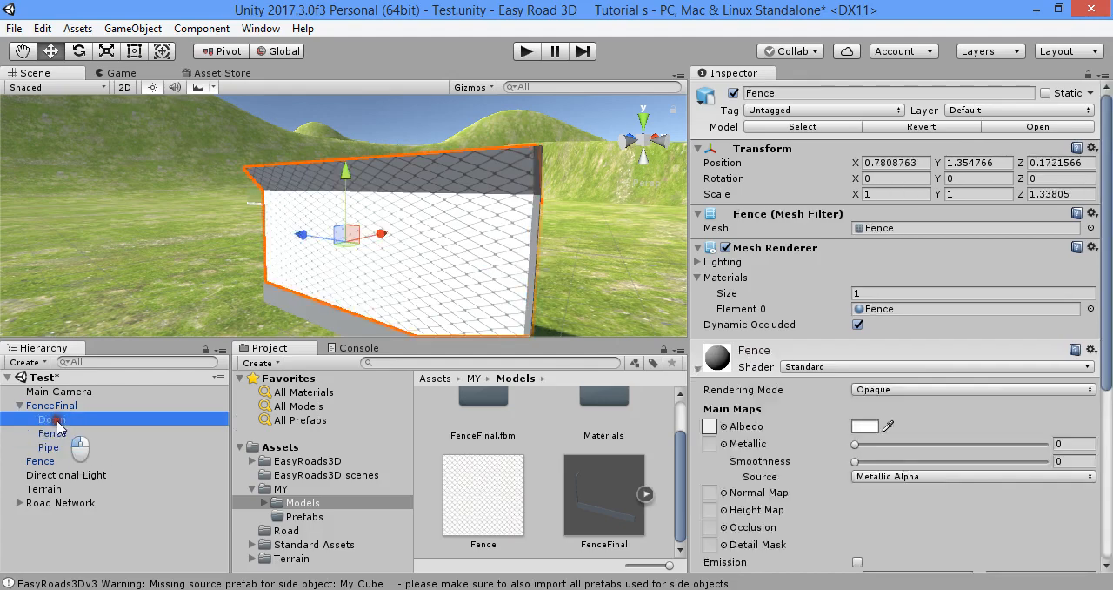
click(59, 433)
click(59, 446)
click(60, 434)
click(62, 420)
click(61, 433)
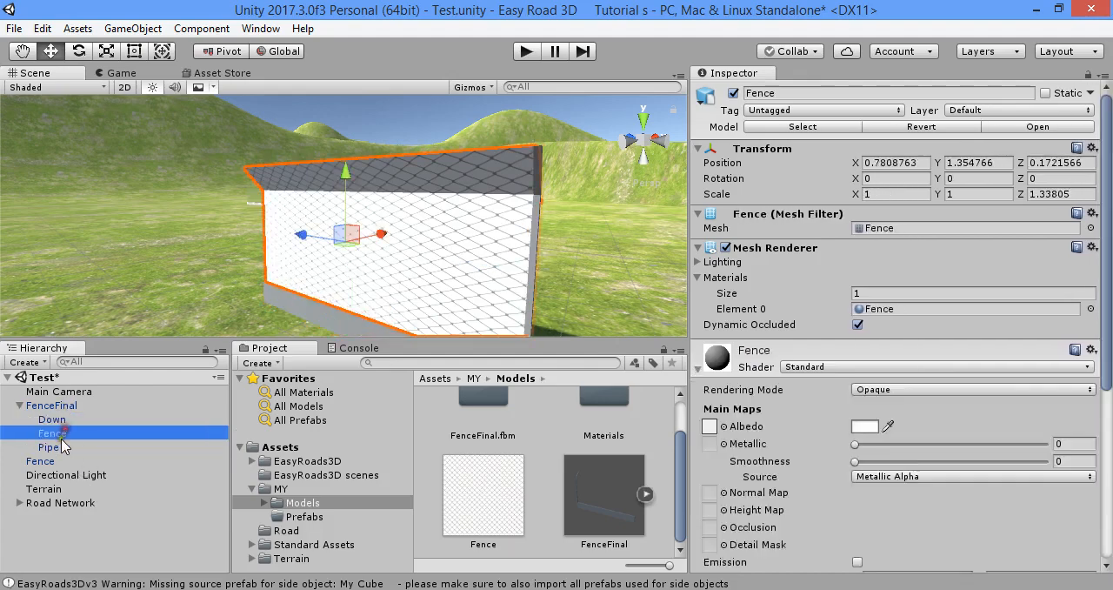
key(F2)
click(91, 417)
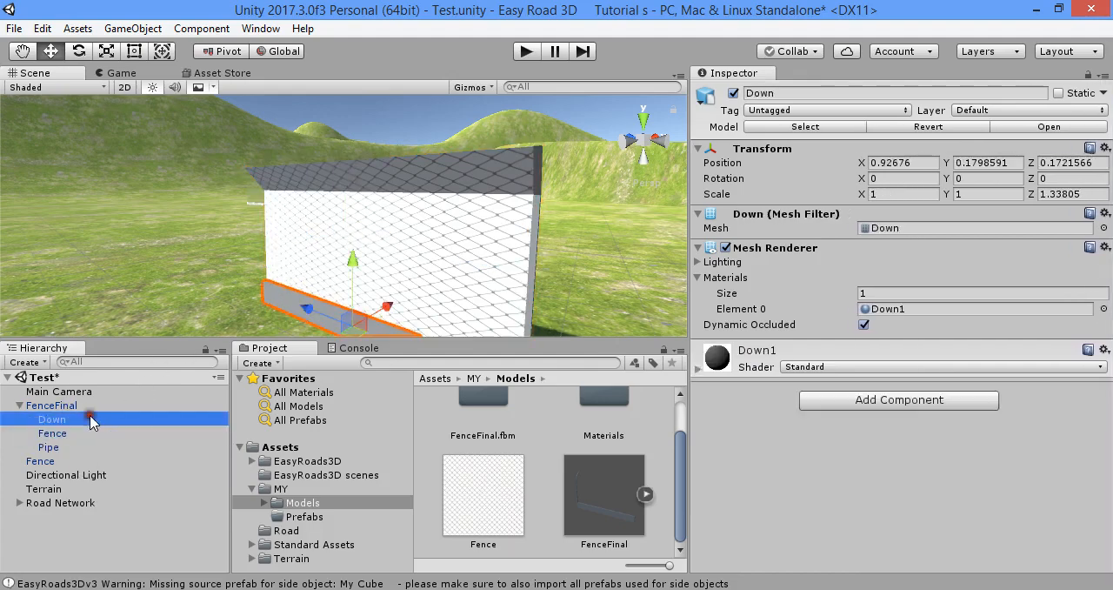
click(81, 404)
click(80, 419)
click(69, 433)
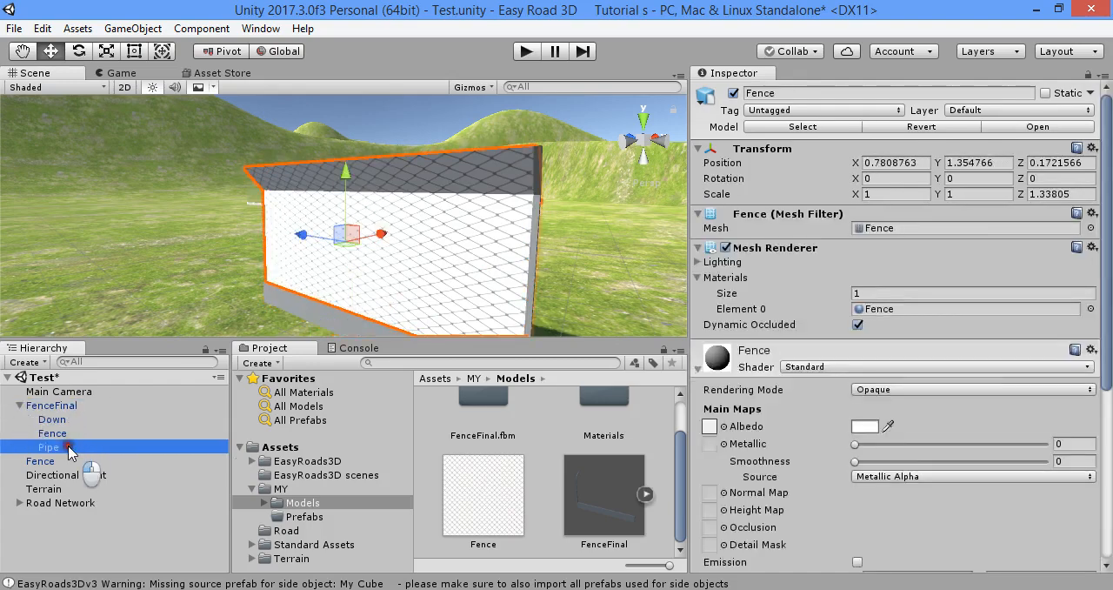
Set the Pipe1 material's smoothness to about 0.876, its metallic value to about 0.968 and its albedo color to black
click(65, 446)
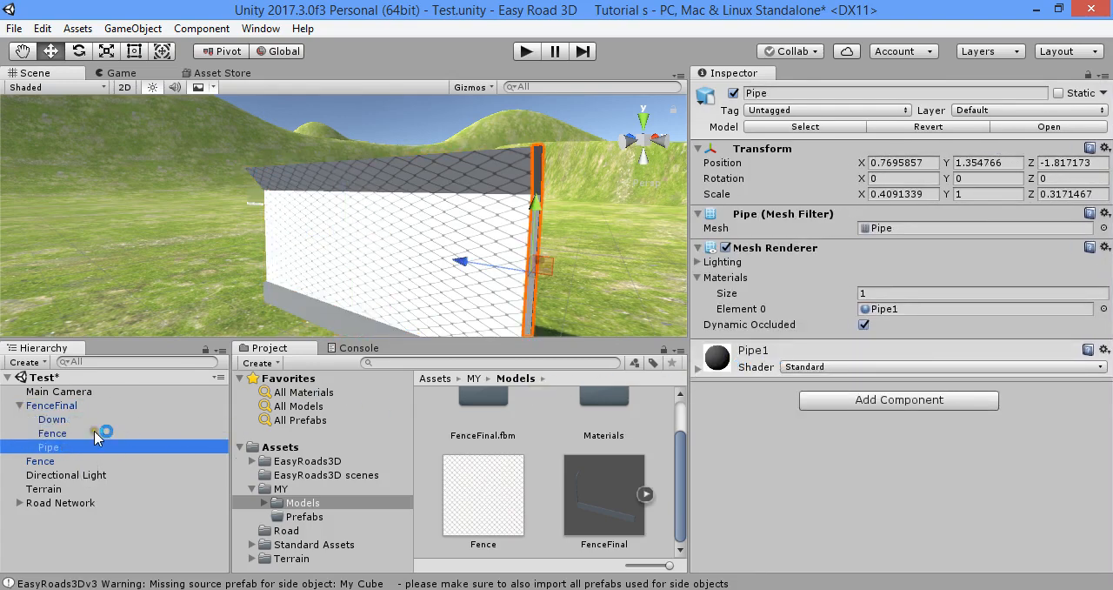
click(750, 349)
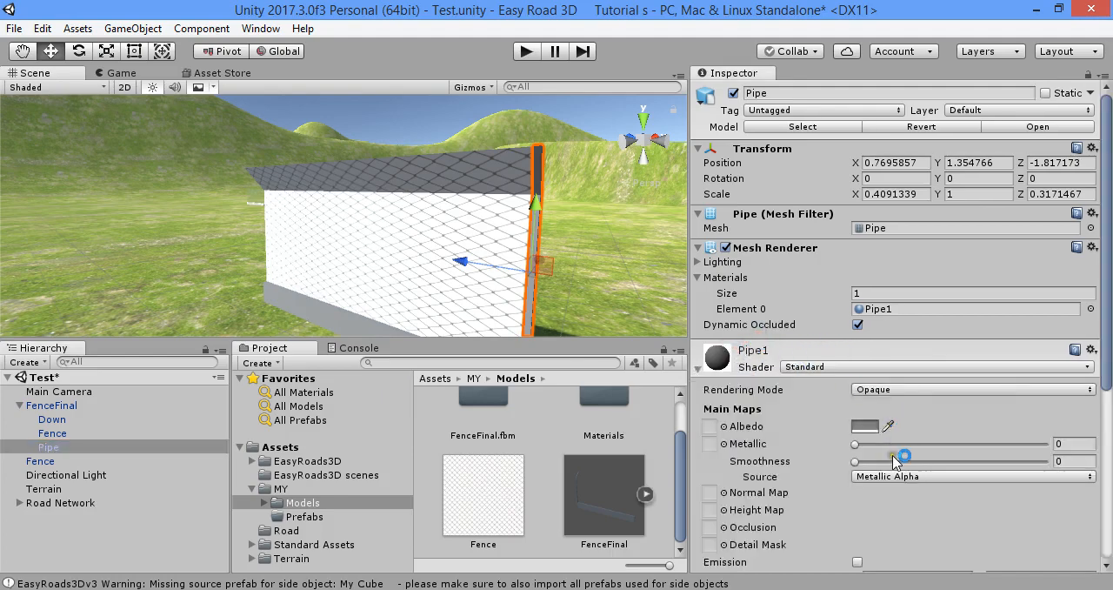
drag(893, 459, 1022, 461)
drag(959, 441, 1039, 444)
click(868, 425)
drag(806, 244, 429, 348)
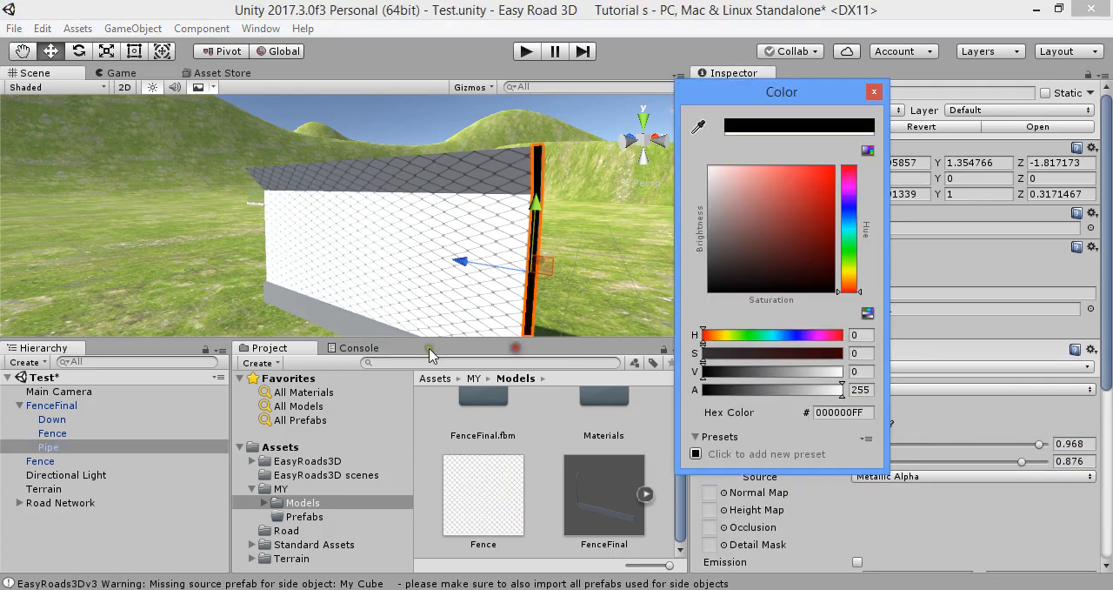
Select the Fence part of FenceFinal, try the Cutout rendering mode on its material, and set the mode to Fade
click(428, 349)
click(94, 432)
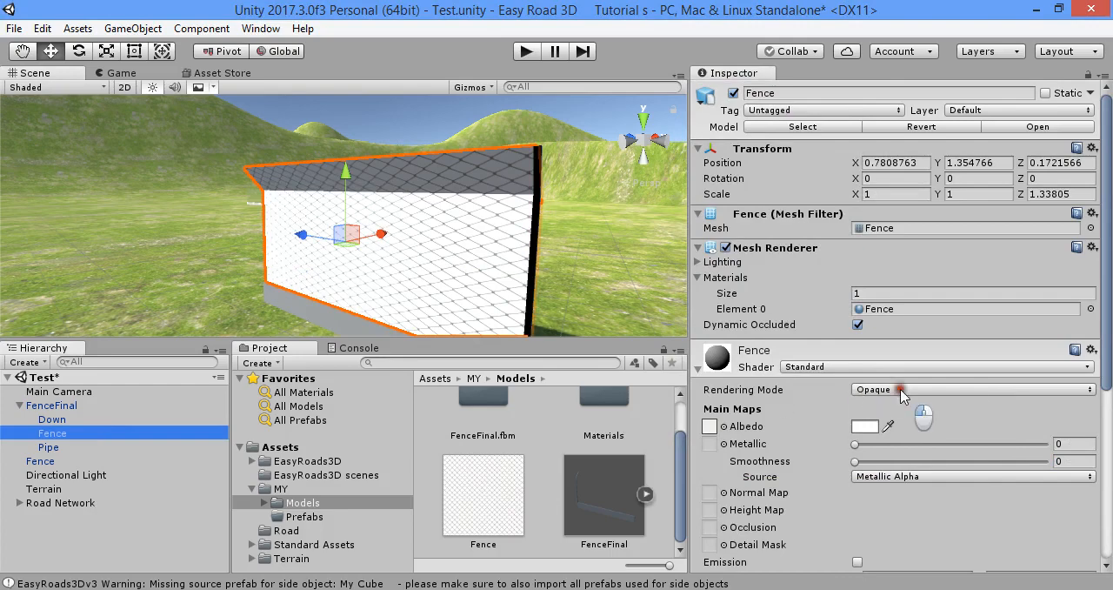
click(901, 390)
click(913, 447)
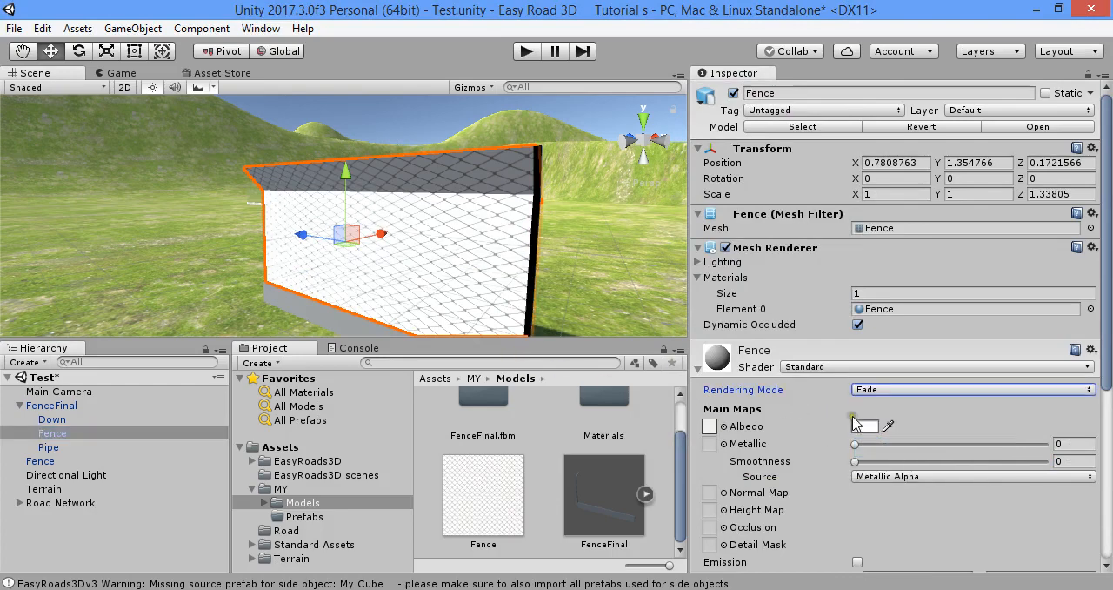
click(900, 390)
click(899, 427)
click(906, 389)
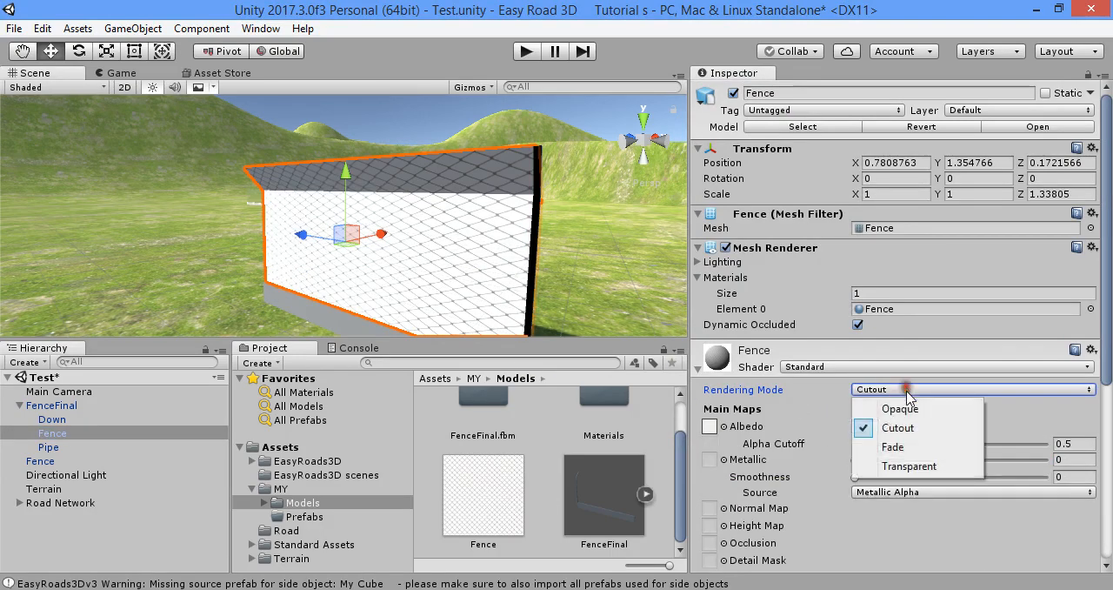
click(896, 447)
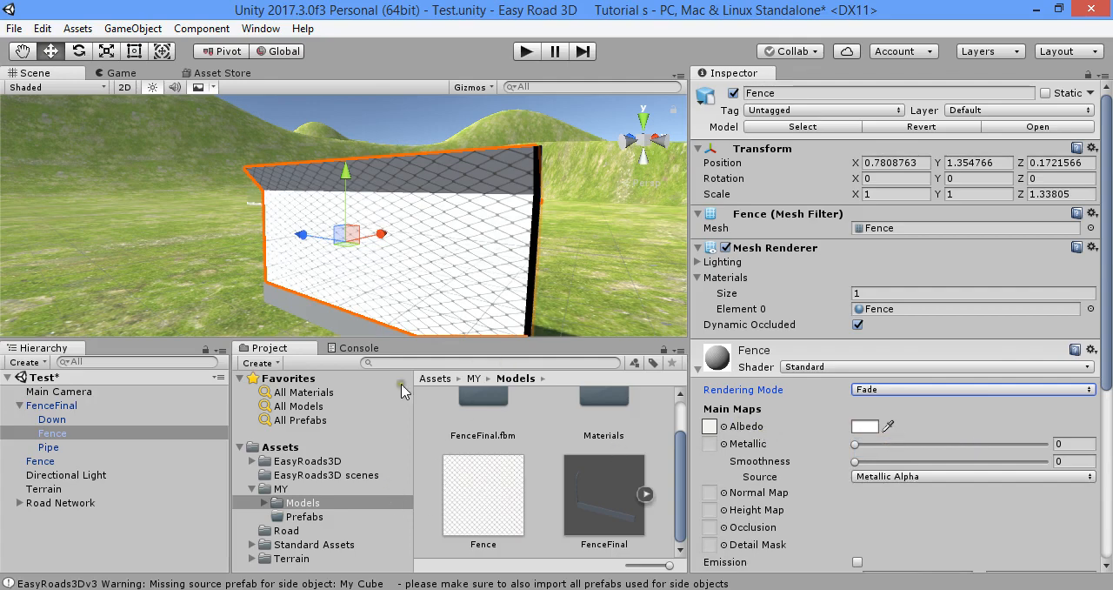
Search the project for "fence" and assign the mesh-patterned Fence texture to the Fence material's albedo
click(432, 362)
text(fence)
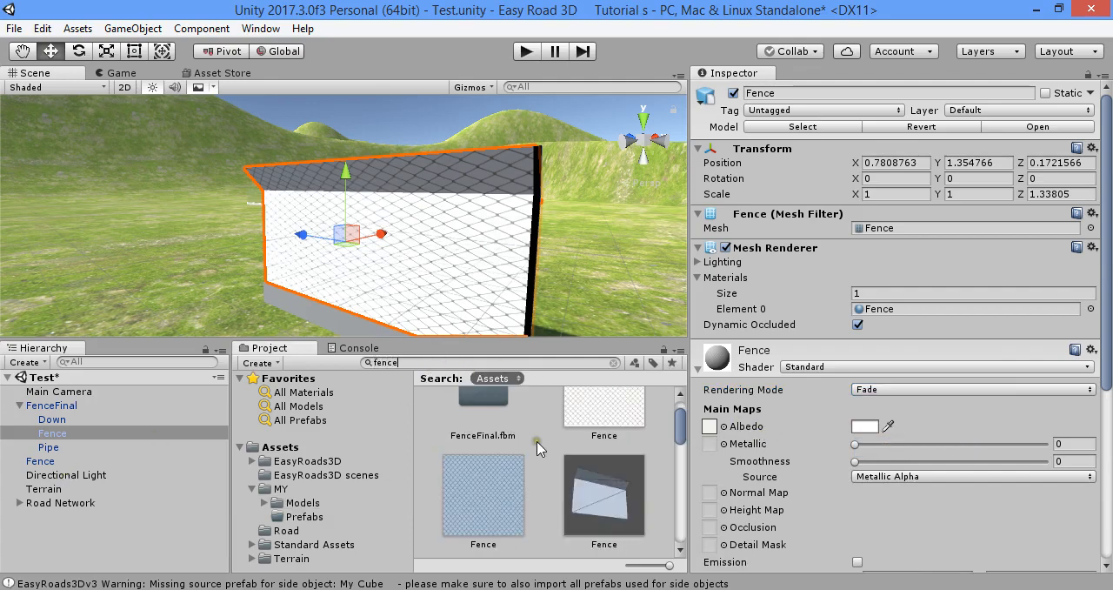
drag(482, 494, 711, 426)
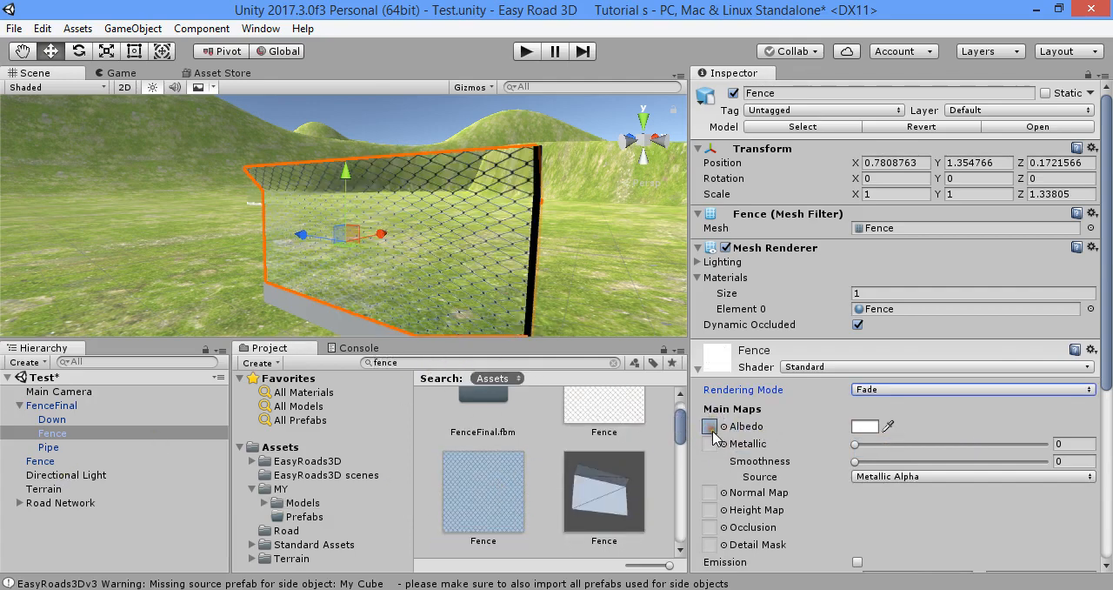
Compare the Cutout and Fade rendering modes on the textured Fence material from different angles, finishing with Fade
click(896, 388)
click(895, 426)
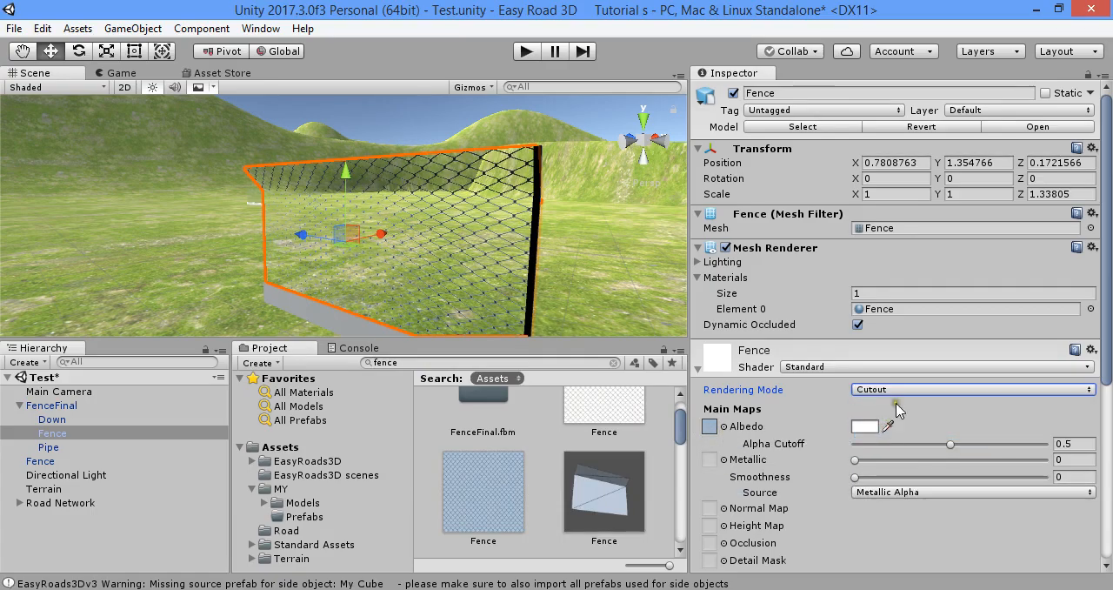
click(895, 389)
click(896, 447)
alt+drag(348, 261, 855, 385)
click(857, 388)
click(905, 427)
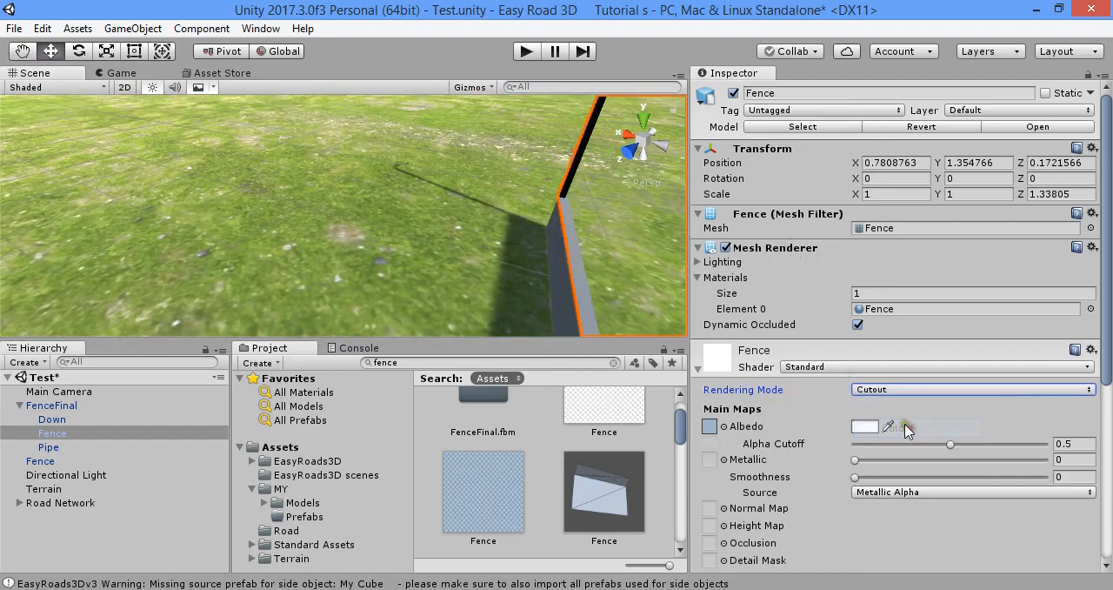
click(904, 391)
click(909, 447)
right_drag(609, 228, 509, 149)
scroll(537, 163, down, 5)
scroll(497, 273, up, 3)
right_drag(508, 202, 559, 337)
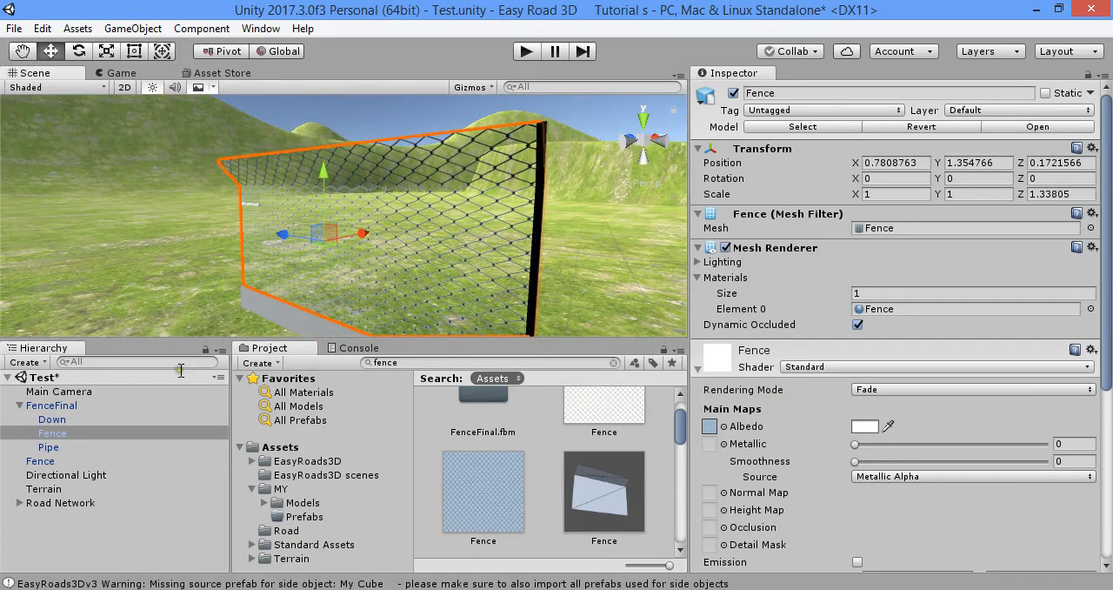
Select the Down part at the fence's base and set its Down1 material's albedo color to white
click(277, 325)
click(294, 320)
click(296, 320)
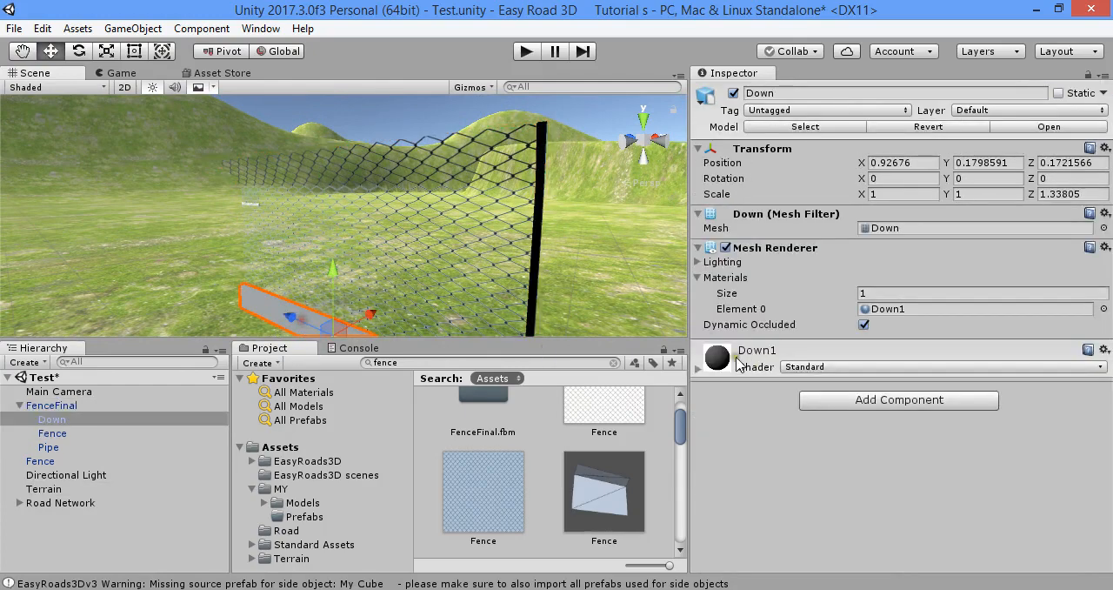
click(755, 347)
click(855, 425)
drag(771, 219, 630, 115)
right_click(437, 267)
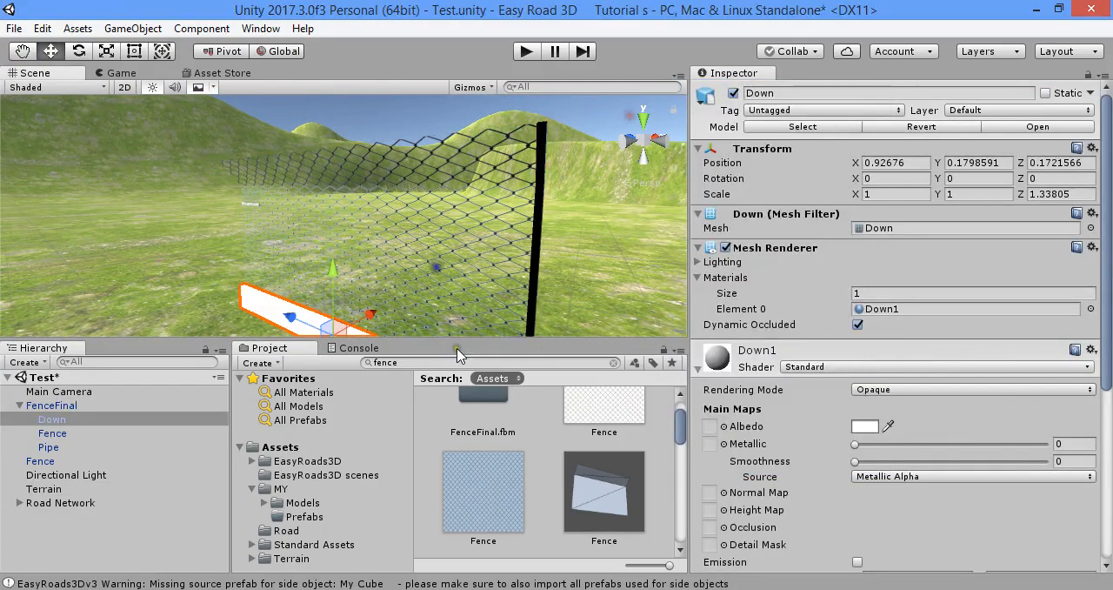
Search the project for "wall" and assign the wall texture to the Down1 material's albedo
text(wall)
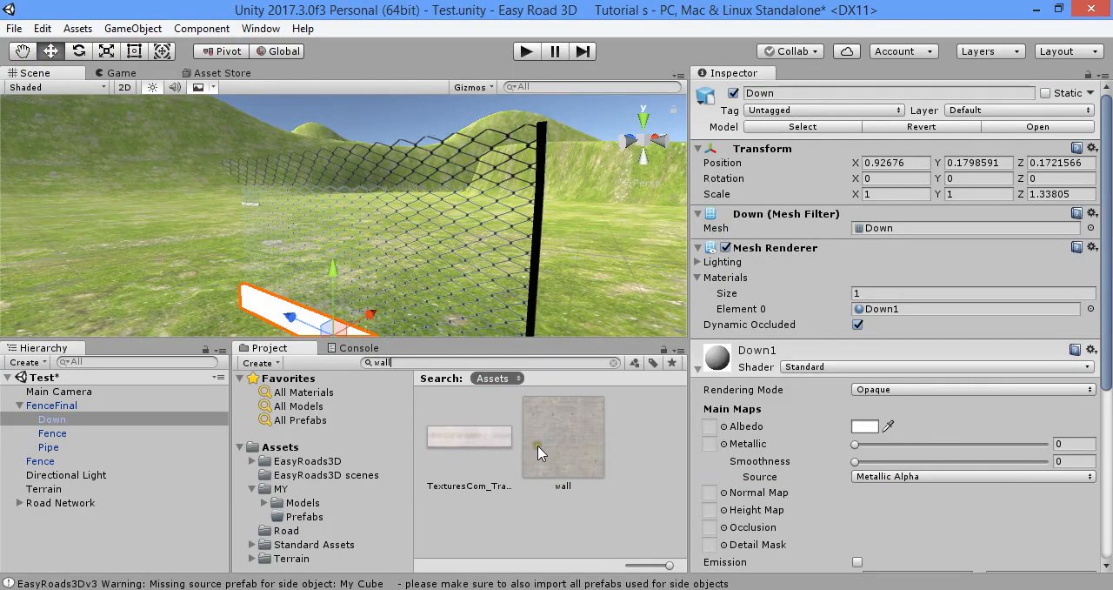
drag(539, 453, 709, 426)
alt+drag(661, 313, 453, 304)
Switch the handle position to Center and save FenceFinal as a prefab in the MY/Prefabs folder
click(72, 406)
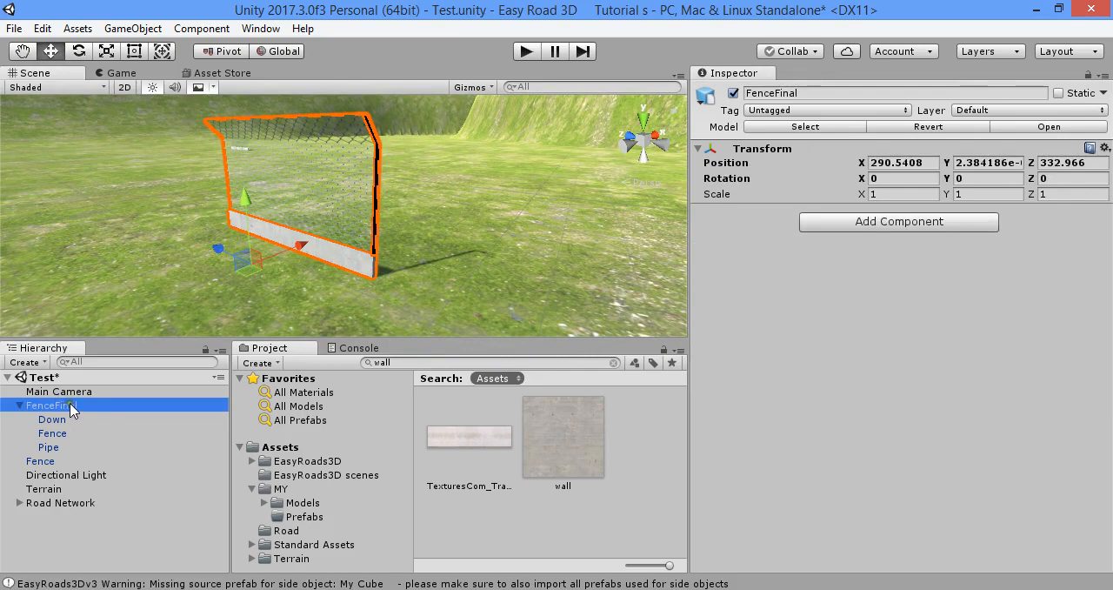
click(222, 52)
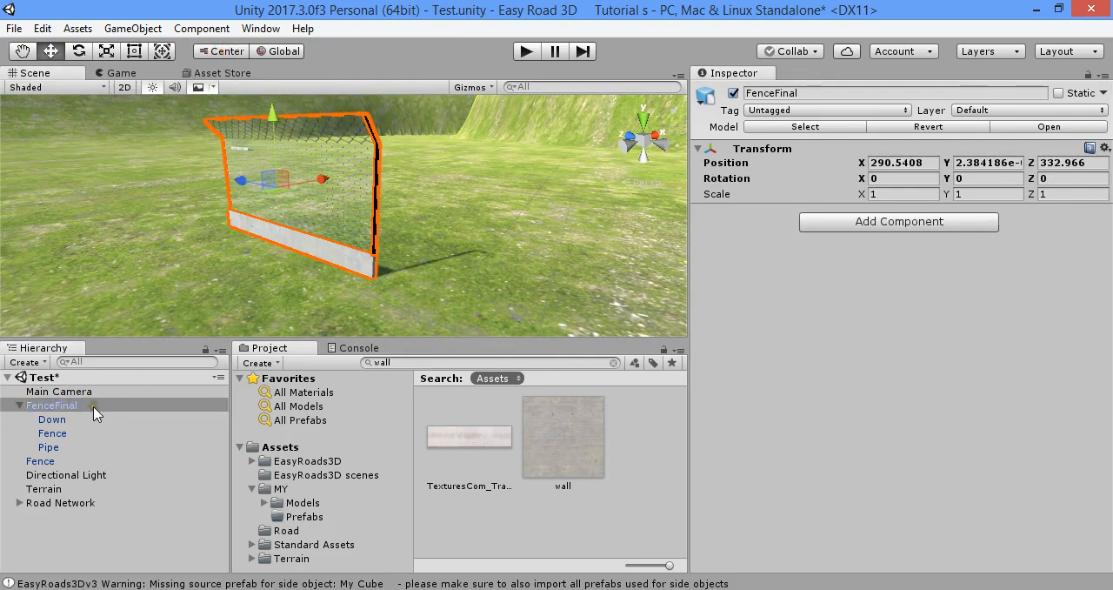
drag(96, 413, 325, 516)
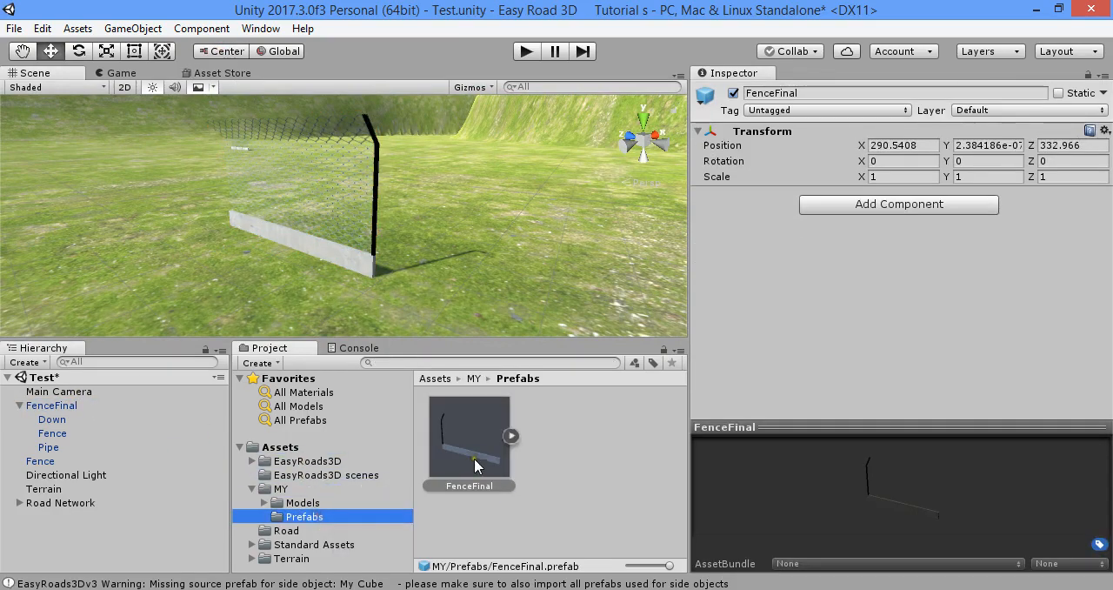
Place a test copy of the FenceFinal prefab on the terrain and delete both it and the original FenceFinal
drag(476, 465, 519, 268)
click(335, 261)
key(Delete)
click(546, 235)
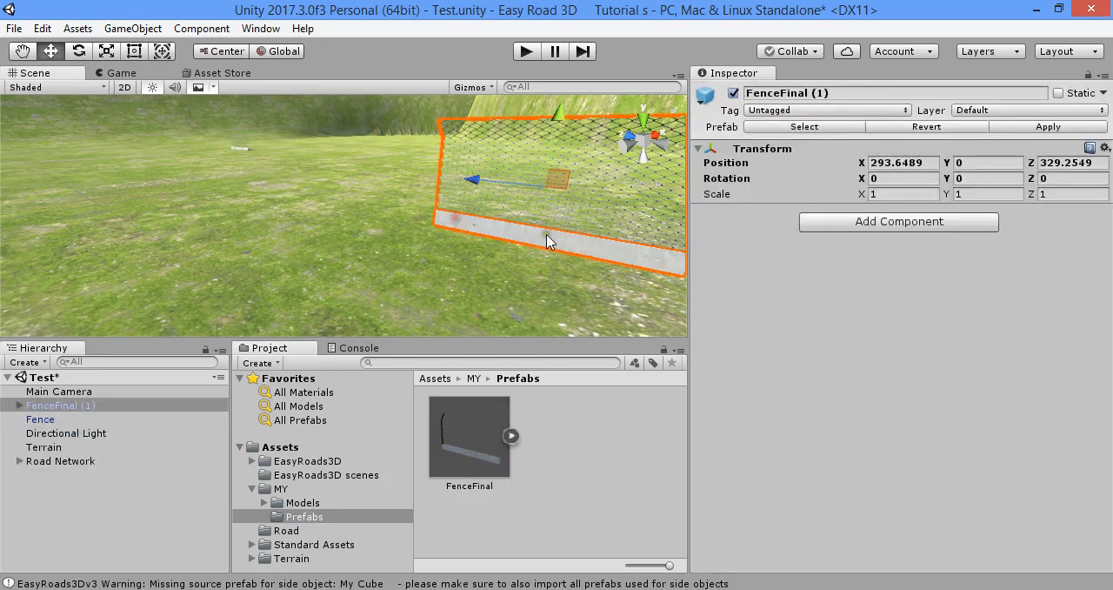
key(Delete)
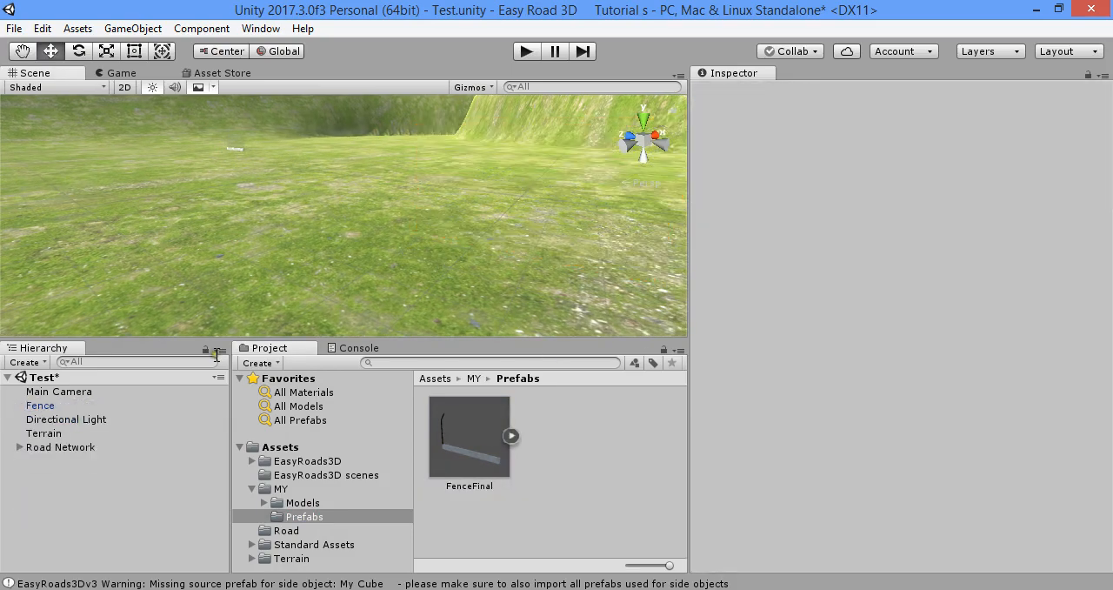
Create a new side object in the Road Network's Side Object Manager and name it Fence Right
click(87, 448)
click(1009, 227)
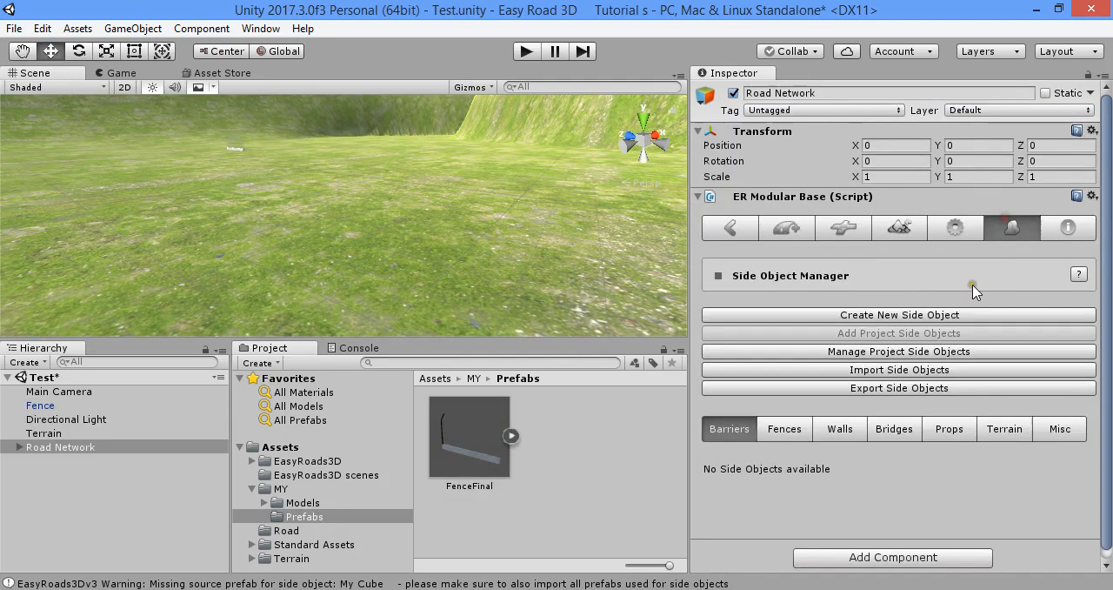
click(930, 316)
scroll(931, 417, down, 4)
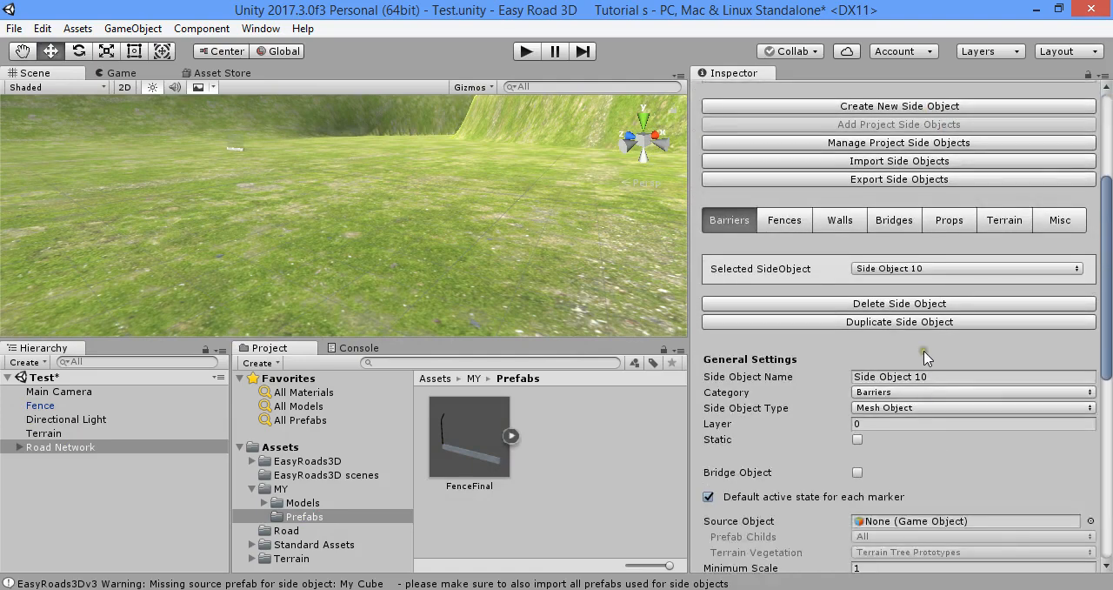
click(931, 374)
text(Fence Right)
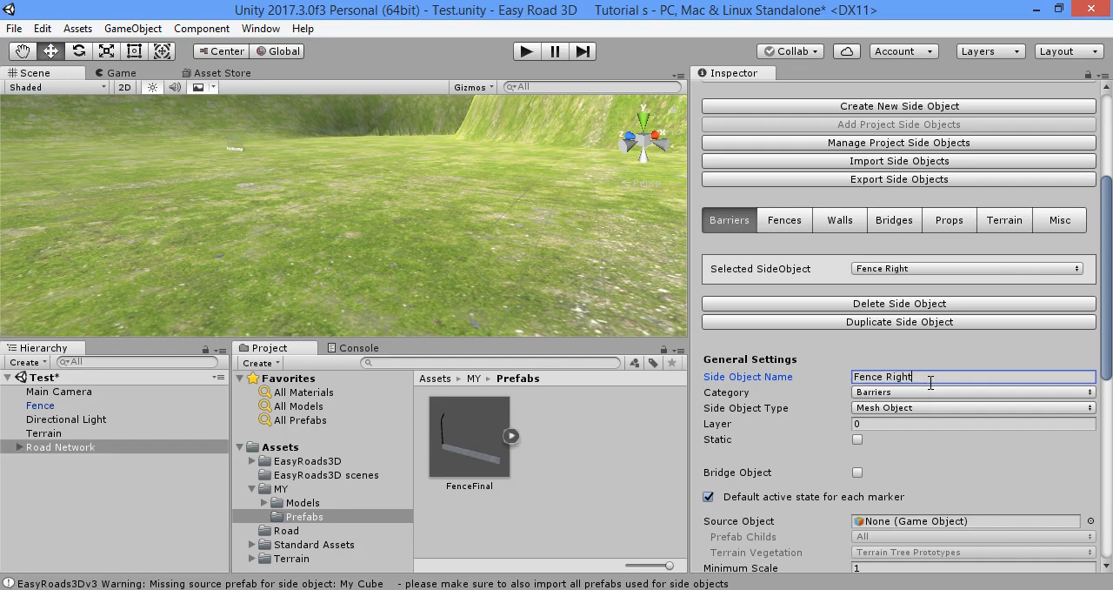
Assign the FenceFinal prefab as Fence Right's source object and set the side object type to Procedural Mesh Object
scroll(896, 318, down, 4)
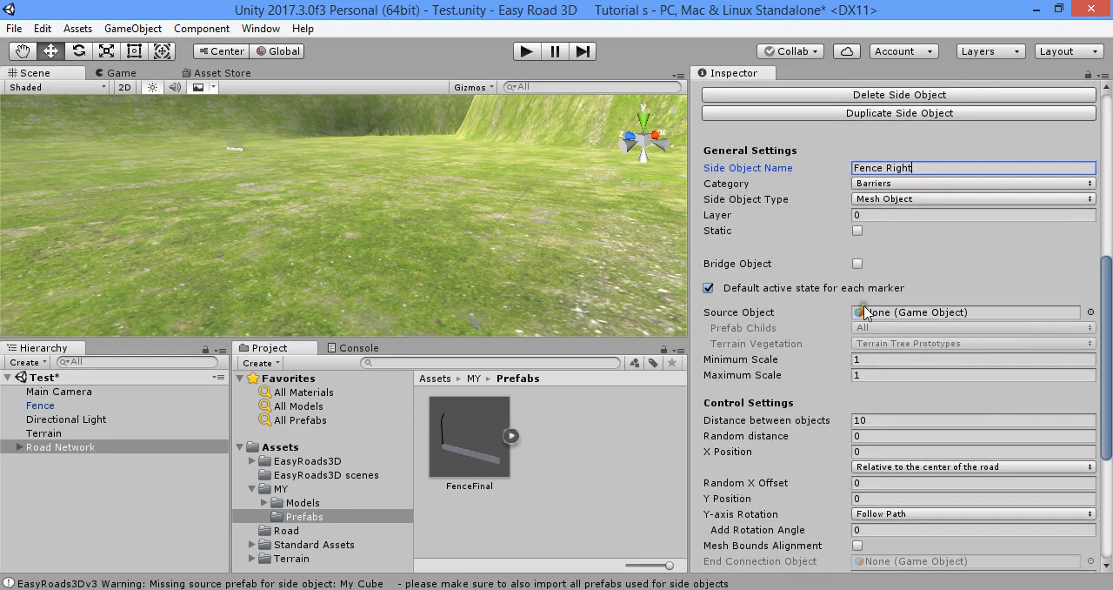
scroll(830, 278, down, 2)
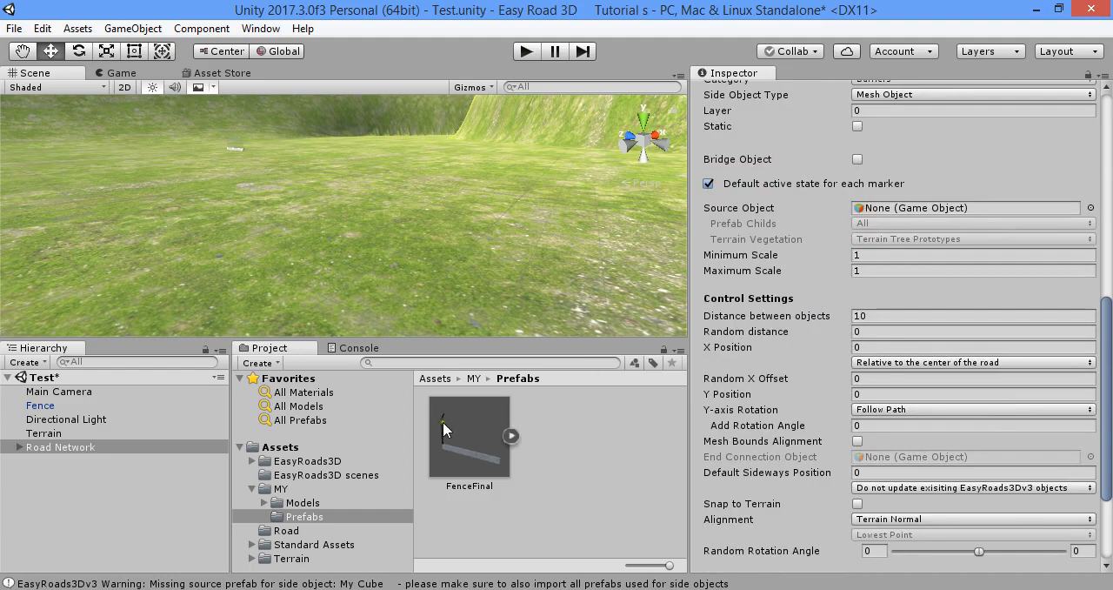
drag(443, 426, 869, 210)
scroll(905, 248, up, 2)
click(913, 199)
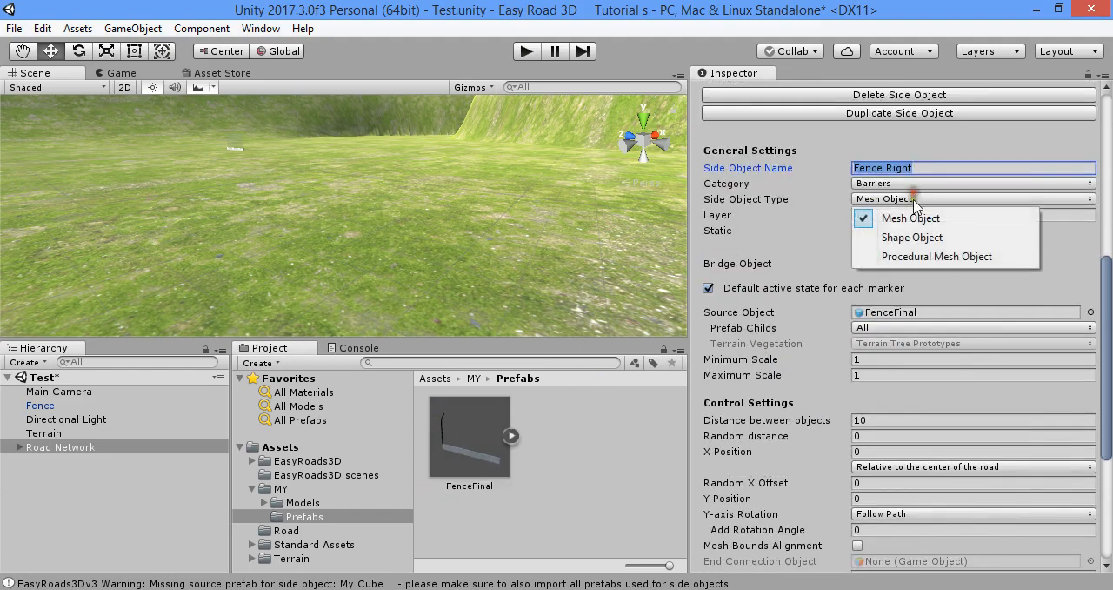
click(924, 256)
View Fence Right's mesh outline in its editor window, close that window, and set the side object's category to Misc
scroll(884, 306, down, 2)
click(868, 337)
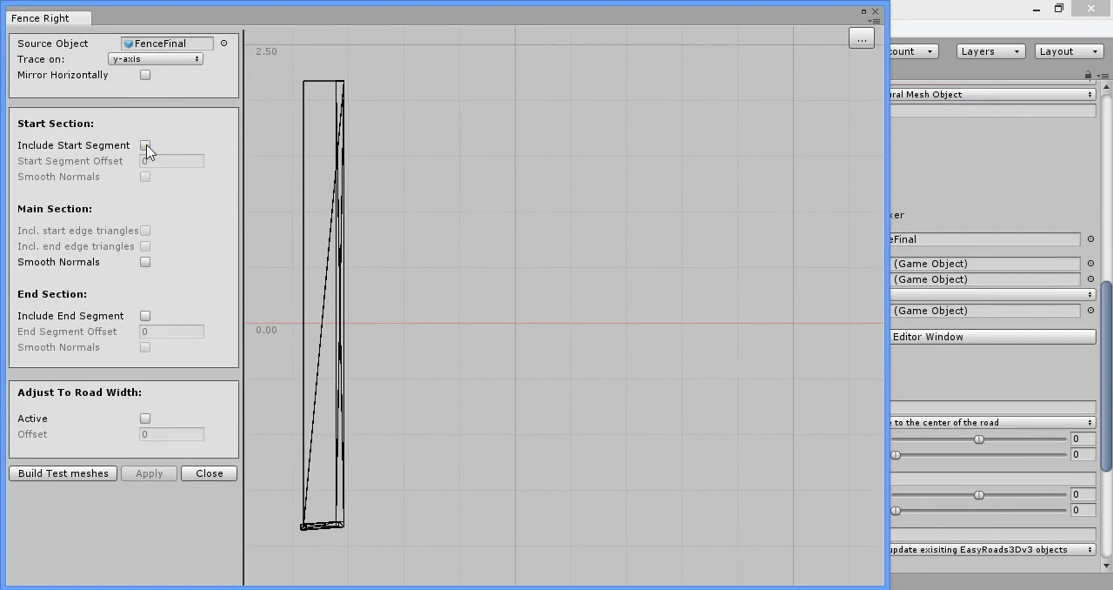
click(874, 10)
scroll(825, 306, up, 5)
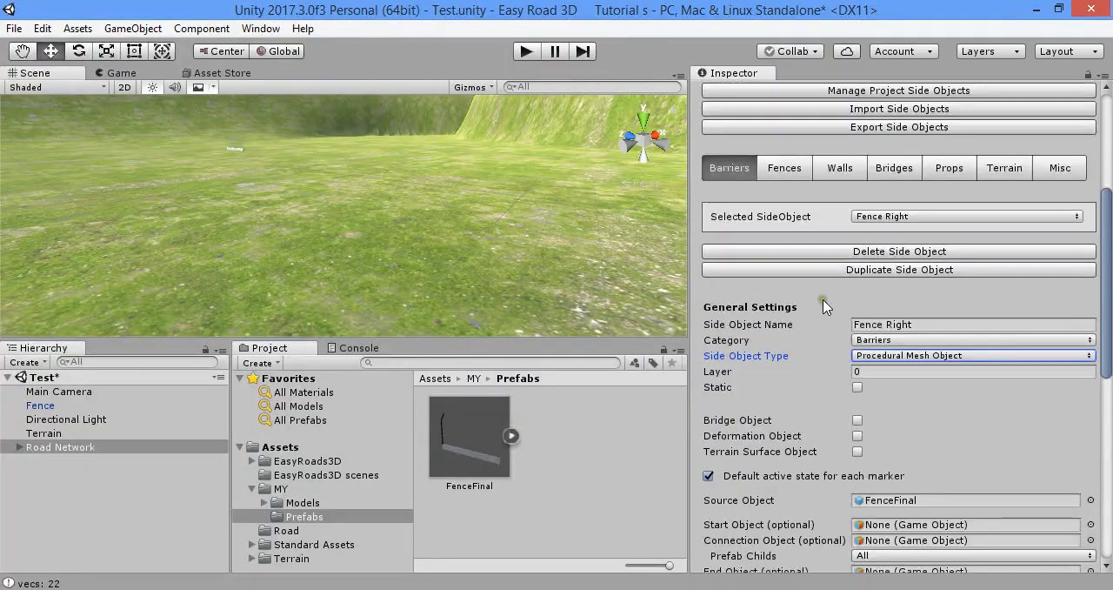
click(896, 341)
click(898, 455)
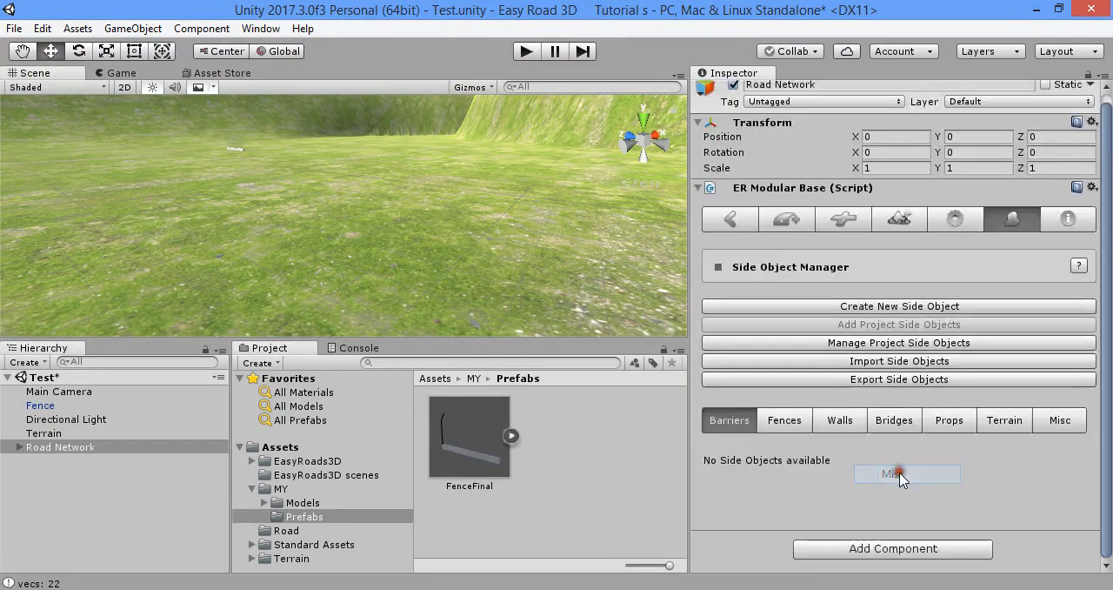
Add a new object named road_0001 to the road network with the Side Object option enabled
click(743, 228)
click(775, 228)
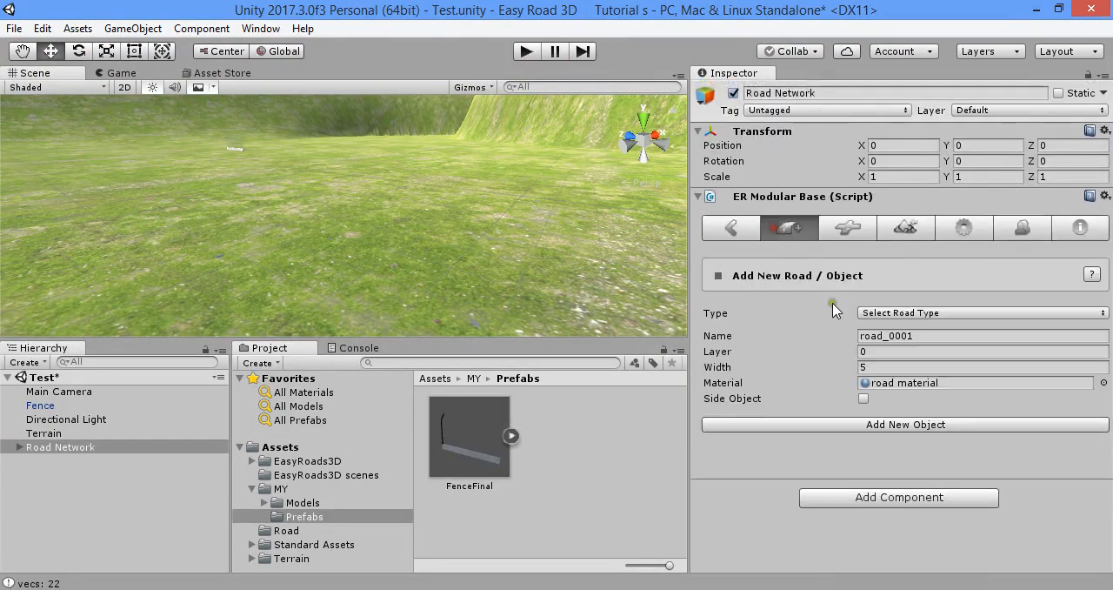
click(900, 311)
click(899, 322)
click(863, 398)
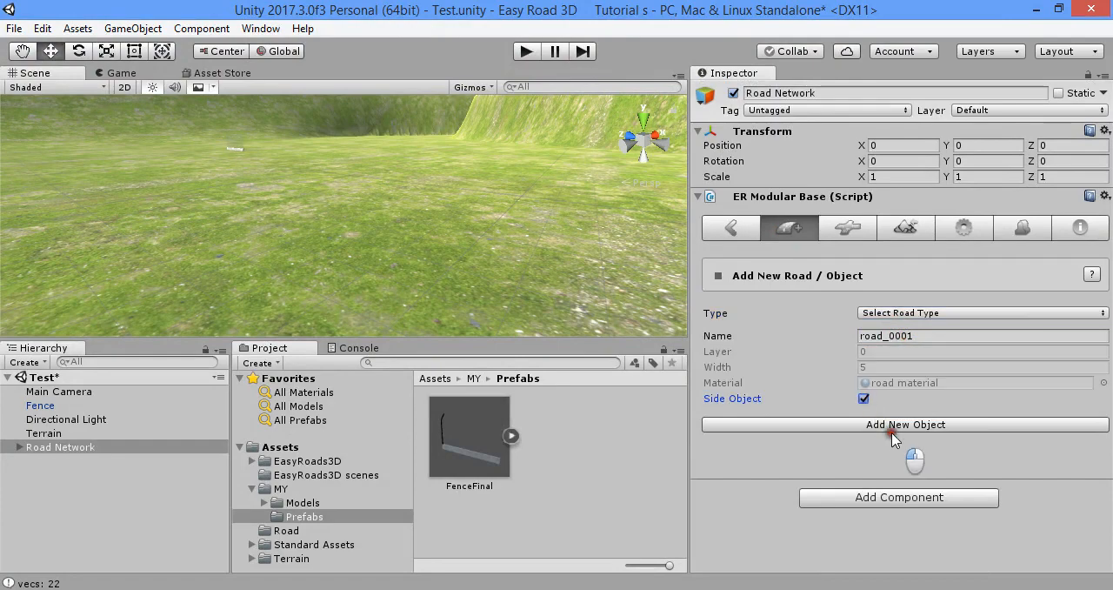
click(891, 428)
Place six markers around the open terrain to lay out the road_0001 path
scroll(865, 422, down, 2)
shift+click(112, 221)
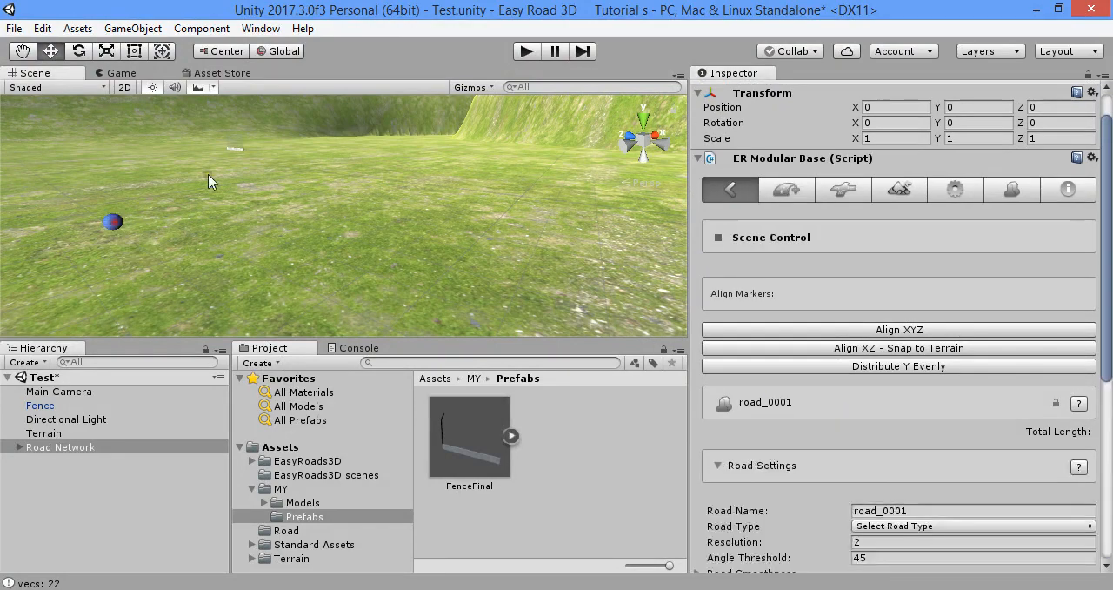
shift+click(229, 163)
shift+click(427, 137)
shift+click(545, 196)
shift+click(409, 284)
shift+click(287, 254)
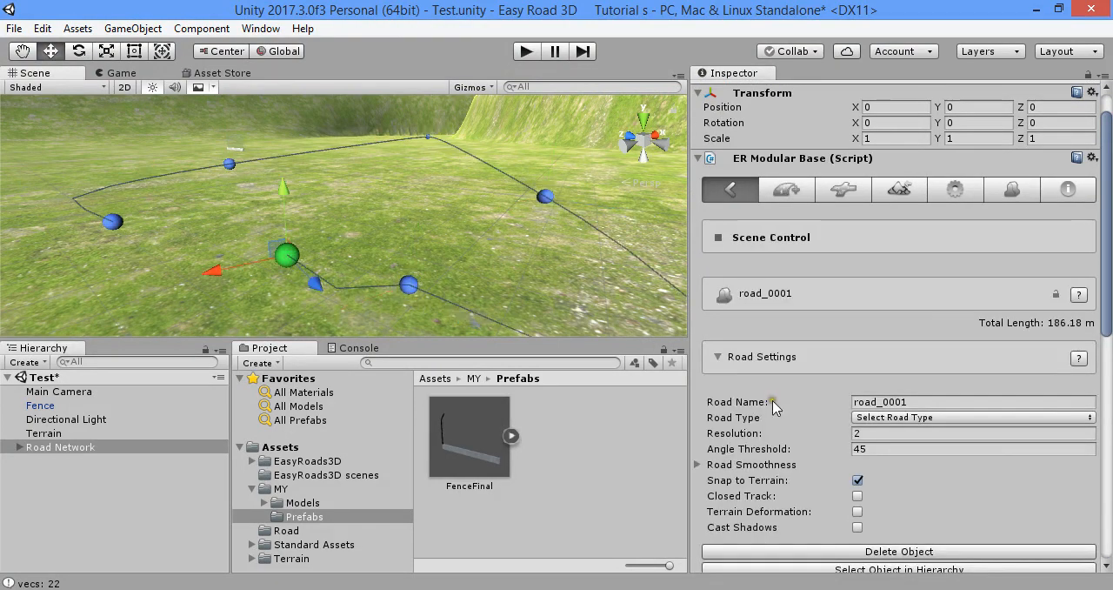
Turn road_0001 into a closed track and reposition its fifth and sixth markers
scroll(852, 452, down, 6)
click(857, 183)
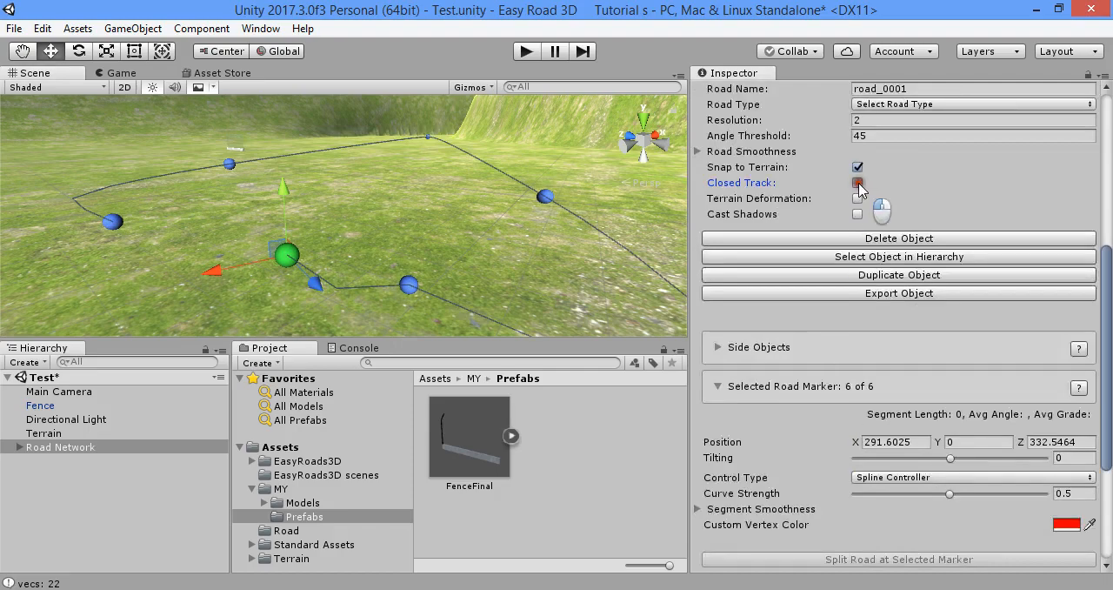
mouse_move(211, 270)
mouse_down()
mouse_move(173, 326)
mouse_move(201, 322)
mouse_up()
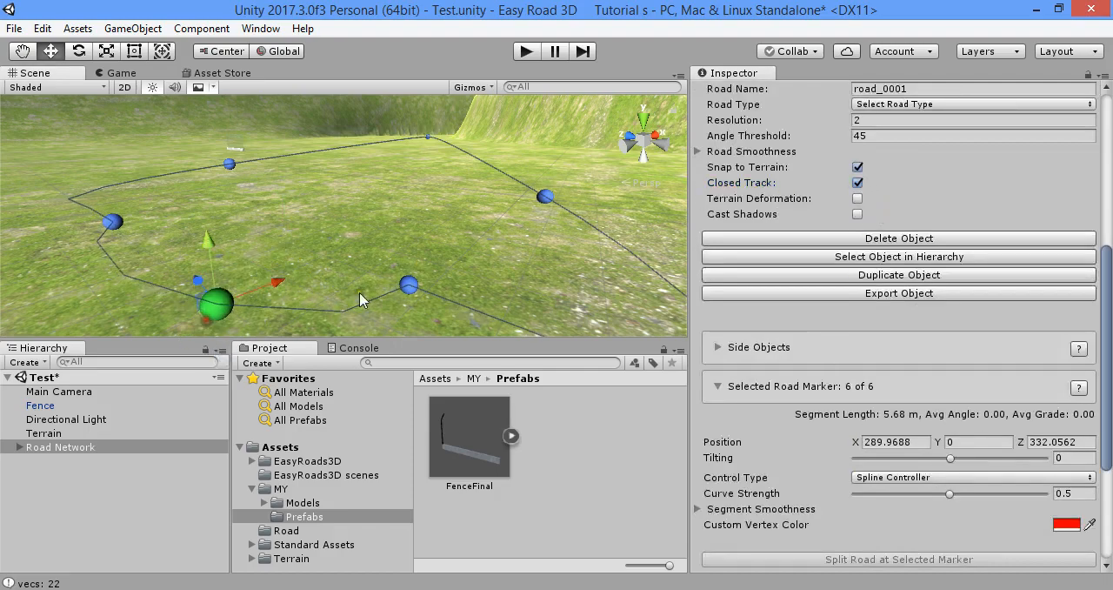
click(409, 284)
alt+drag(450, 228, 443, 246)
Adjust the nearer markers of road_0001 to even out the shape of the closed loop
mouse_move(375, 233)
mouse_down()
mouse_move(393, 285)
mouse_move(391, 256)
mouse_move(507, 335)
mouse_move(470, 198)
mouse_move(577, 146)
mouse_move(568, 151)
mouse_up()
click(290, 244)
click(390, 243)
click(305, 264)
mouse_move(305, 263)
mouse_down()
mouse_move(216, 224)
mouse_move(87, 254)
mouse_move(115, 246)
mouse_up()
click(316, 271)
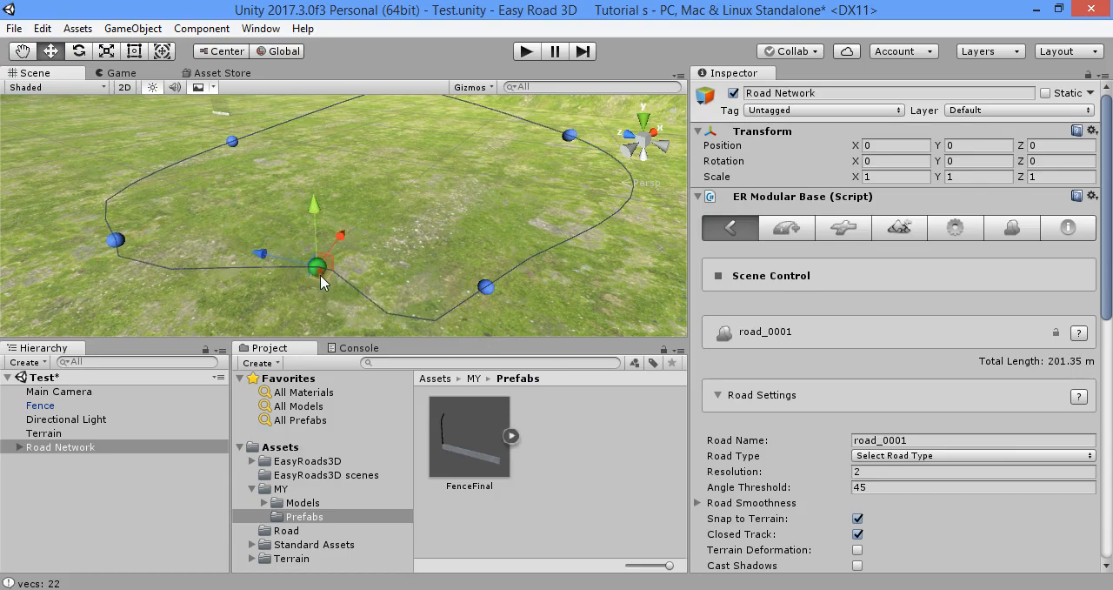
mouse_move(317, 273)
mouse_down()
mouse_move(261, 350)
mouse_move(260, 414)
mouse_up()
mouse_move(382, 305)
alt+mouse_down()
mouse_move(298, 211)
mouse_move(427, 269)
mouse_move(489, 210)
alt+mouse_up()
Enable the Fence Right side object from the Misc category on road_0001 and view the generated fence
scroll(788, 331, down, 4)
scroll(788, 336, down, 3)
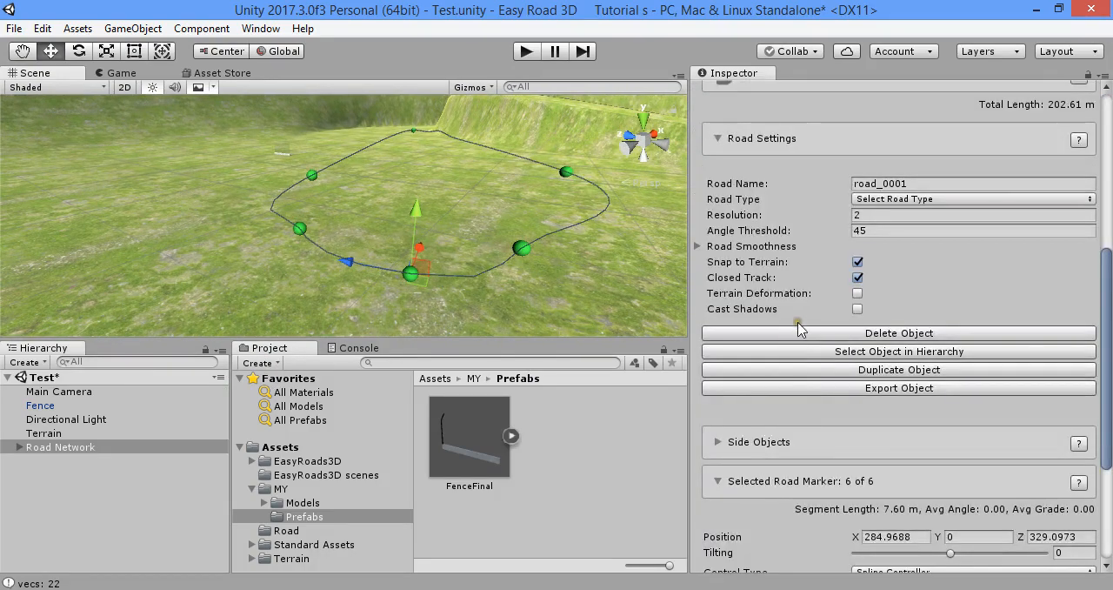
scroll(782, 339, down, 4)
click(735, 248)
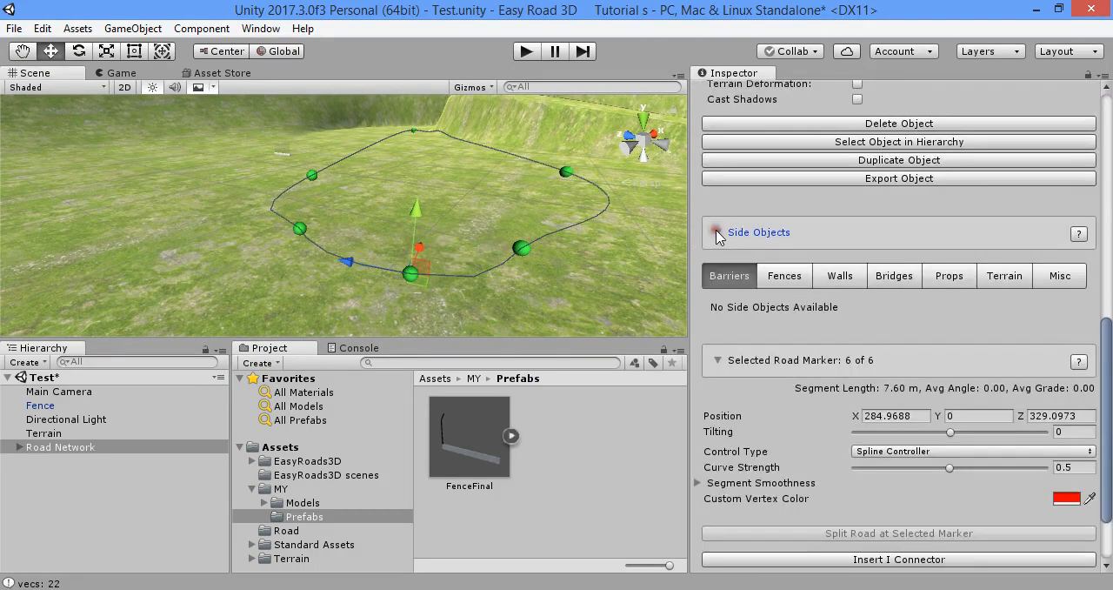
scroll(758, 302, down, 2)
scroll(734, 356, up, 2)
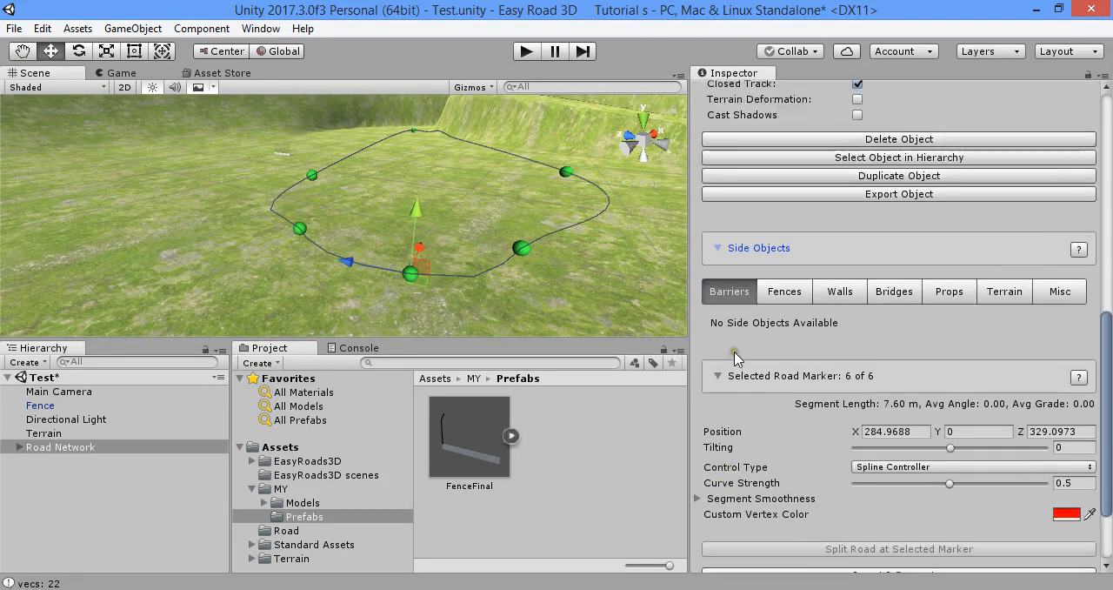
click(792, 294)
click(1068, 294)
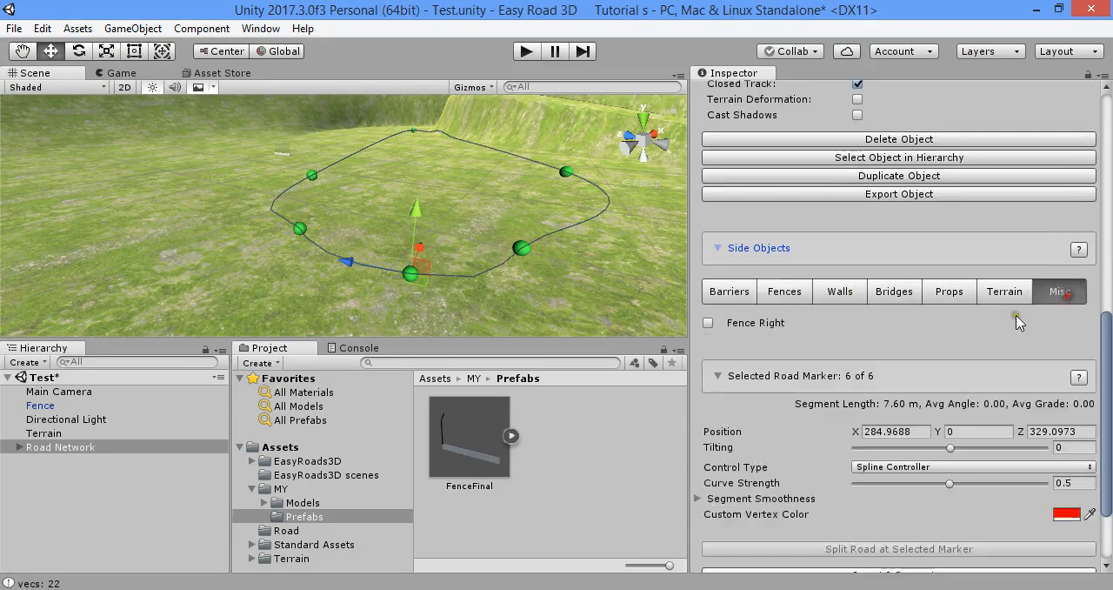
scroll(970, 343, down, 2)
click(709, 219)
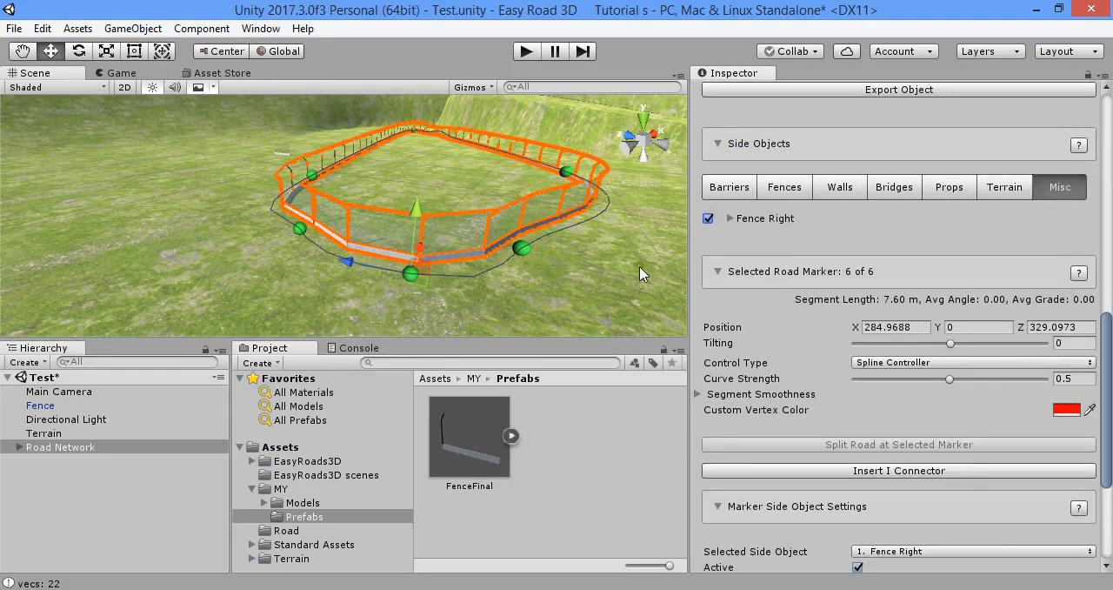
alt+drag(570, 309, 504, 282)
right_drag(507, 281, 331, 254)
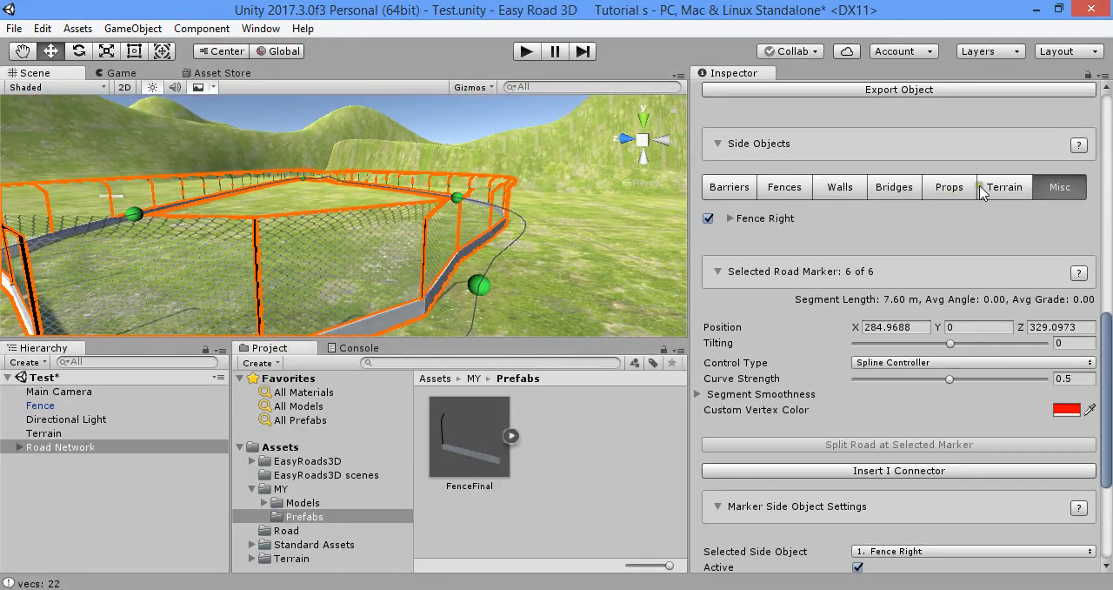
Change the category of the Fence Right side object to Fences in the Side Object Manager
scroll(980, 191, up, 15)
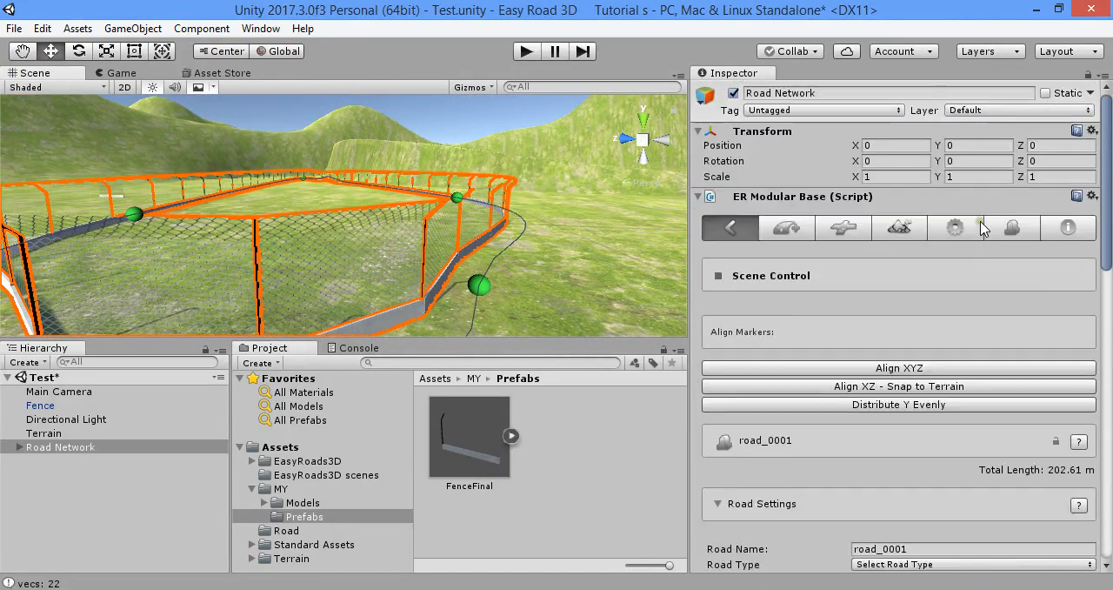
click(1009, 228)
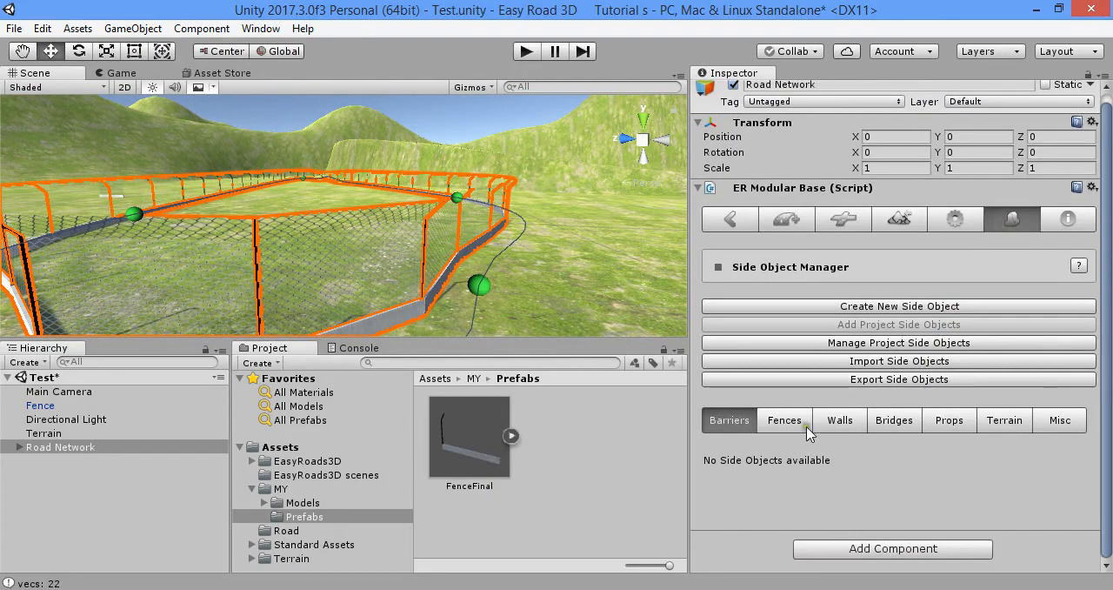
click(1005, 420)
click(1060, 420)
scroll(1035, 424, down, 5)
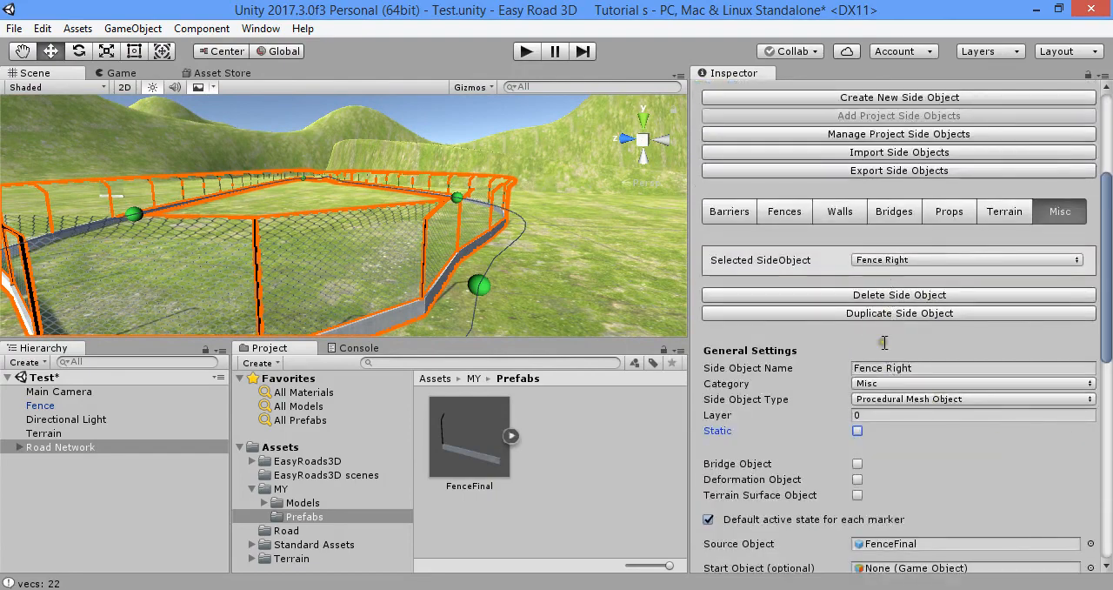
click(887, 383)
click(896, 426)
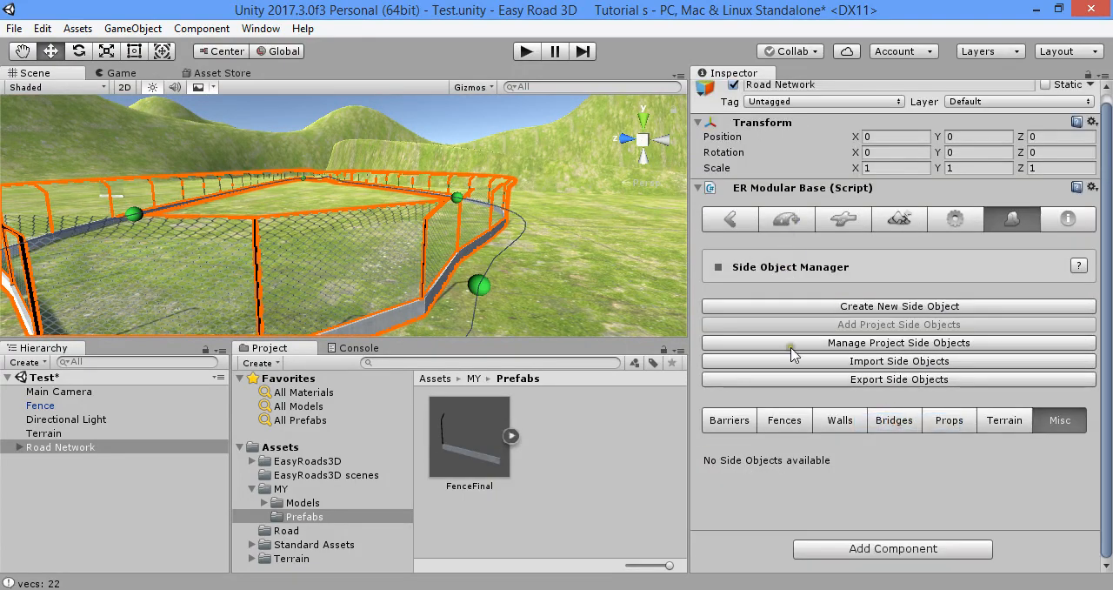
click(784, 420)
Change Fence Right's side object type to Mesh Object and update the active scene instances
scroll(818, 402, down, 5)
scroll(849, 295, down, 3)
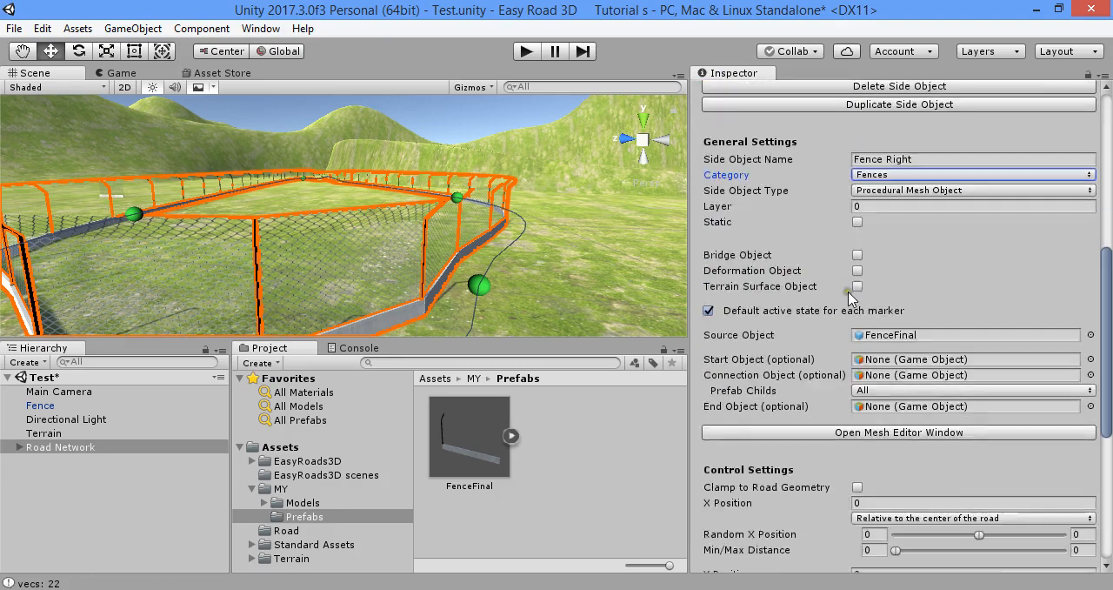
click(896, 190)
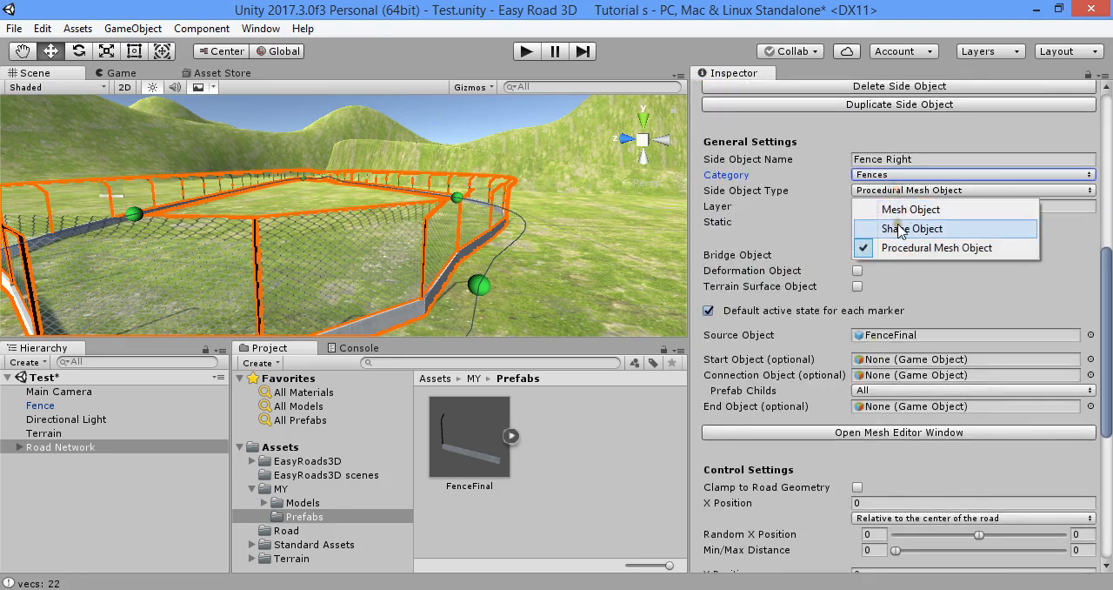
click(896, 209)
scroll(905, 309, down, 5)
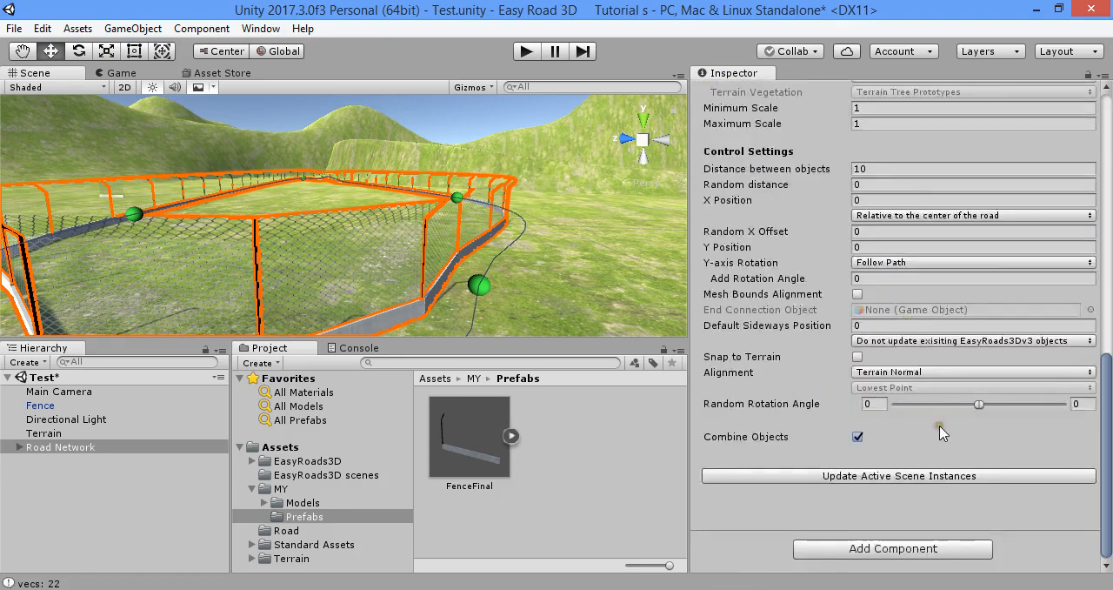
click(950, 478)
scroll(498, 228, down, 5)
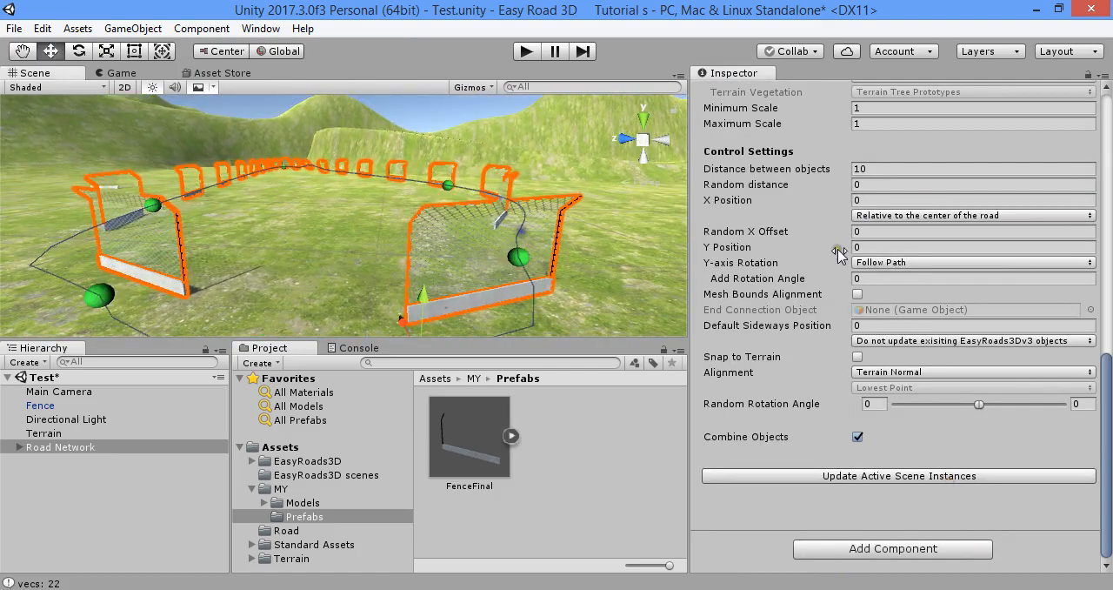
Try 7 and 3 as Fence Right's distance between objects, updating the active scene instances each time
click(884, 172)
click(959, 474)
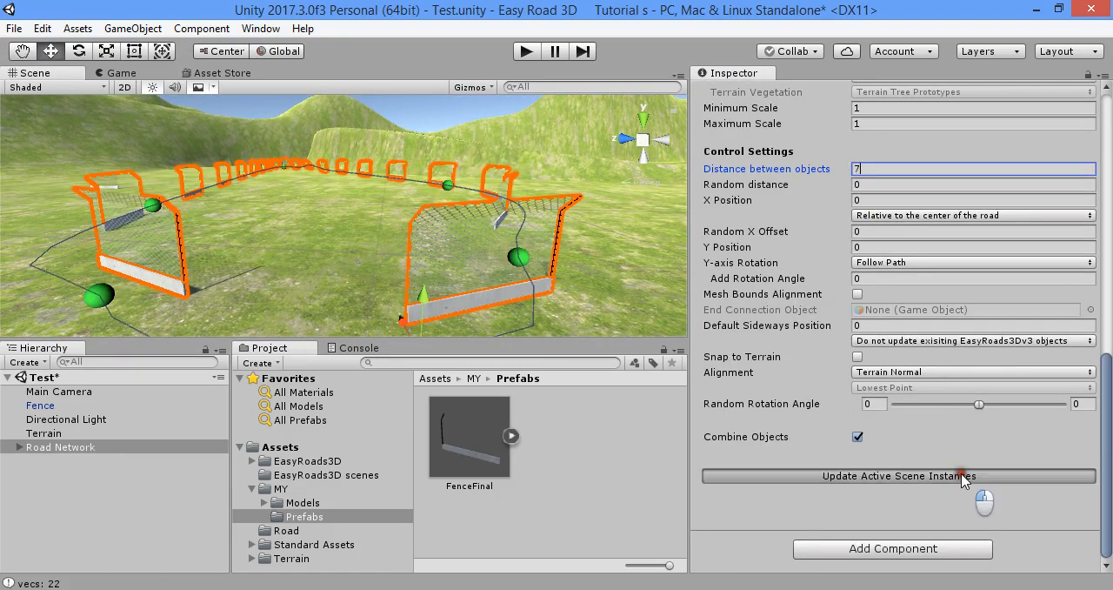
click(1033, 475)
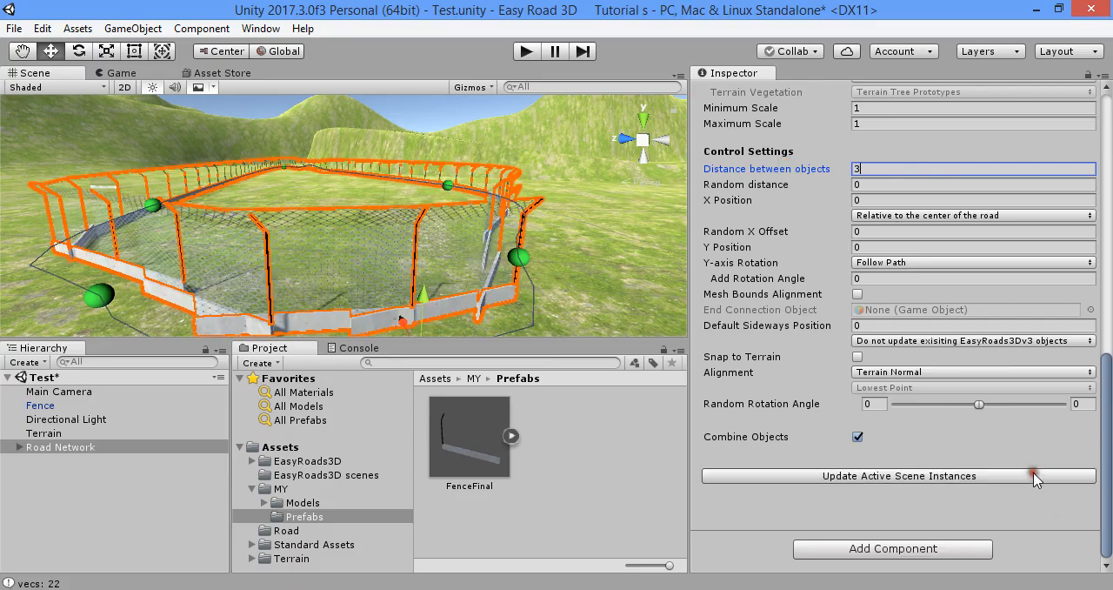
mouse_move(502, 276)
right_down()
mouse_move(404, 233)
mouse_move(706, 364)
mouse_move(519, 207)
mouse_move(431, 243)
mouse_move(335, 217)
mouse_move(463, 219)
right_up()
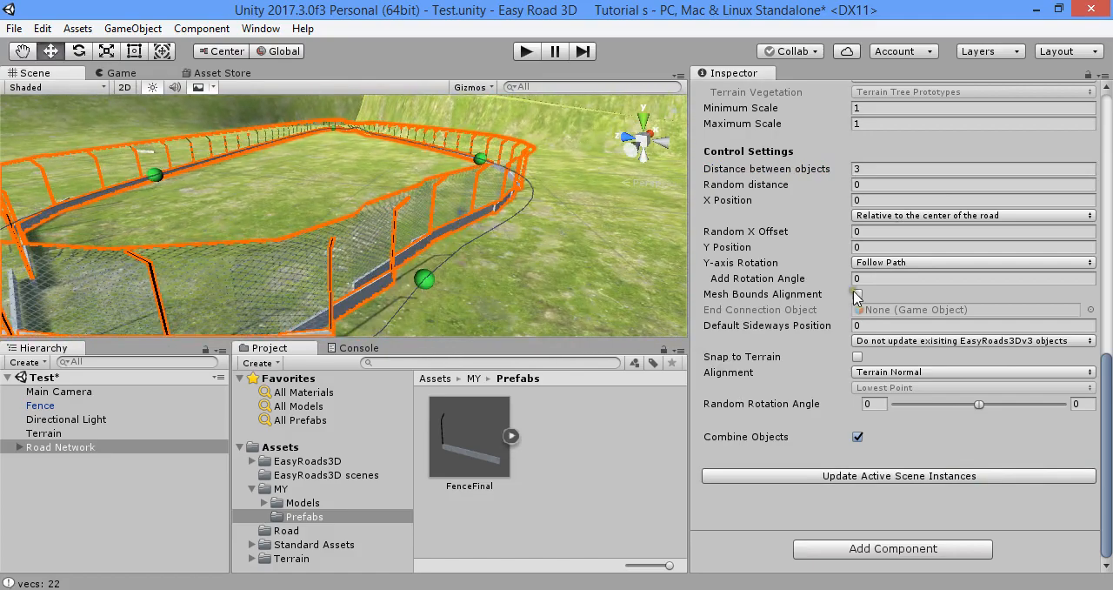
Return Fence Right's side object type to Procedural Mesh Object and update the active scene instances
scroll(915, 253, up, 4)
scroll(915, 253, up, 2)
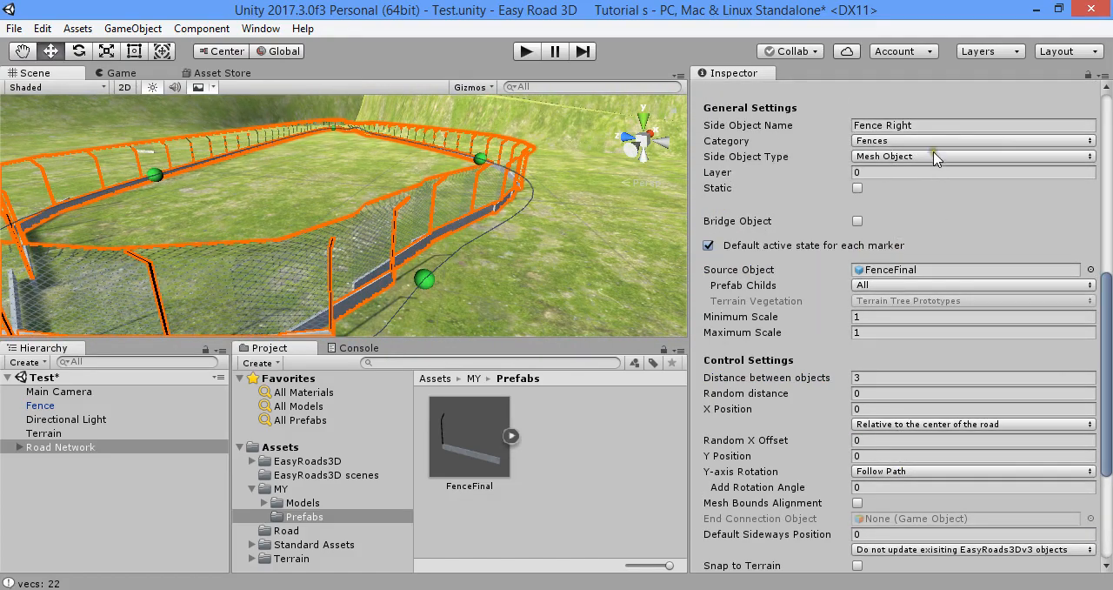
click(936, 157)
click(948, 214)
click(950, 517)
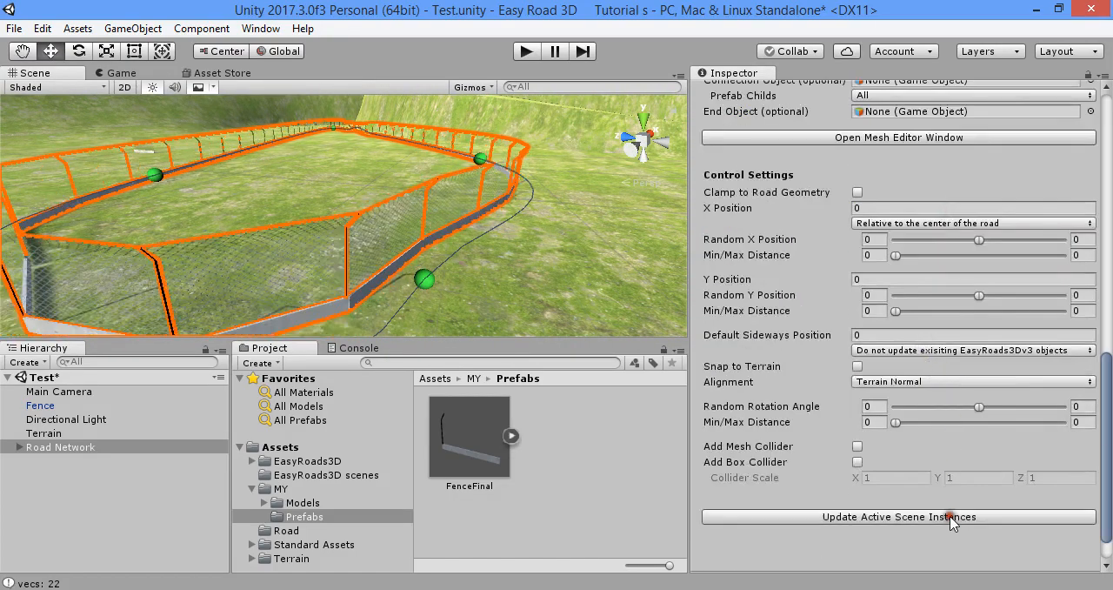
right_drag(527, 211, 414, 203)
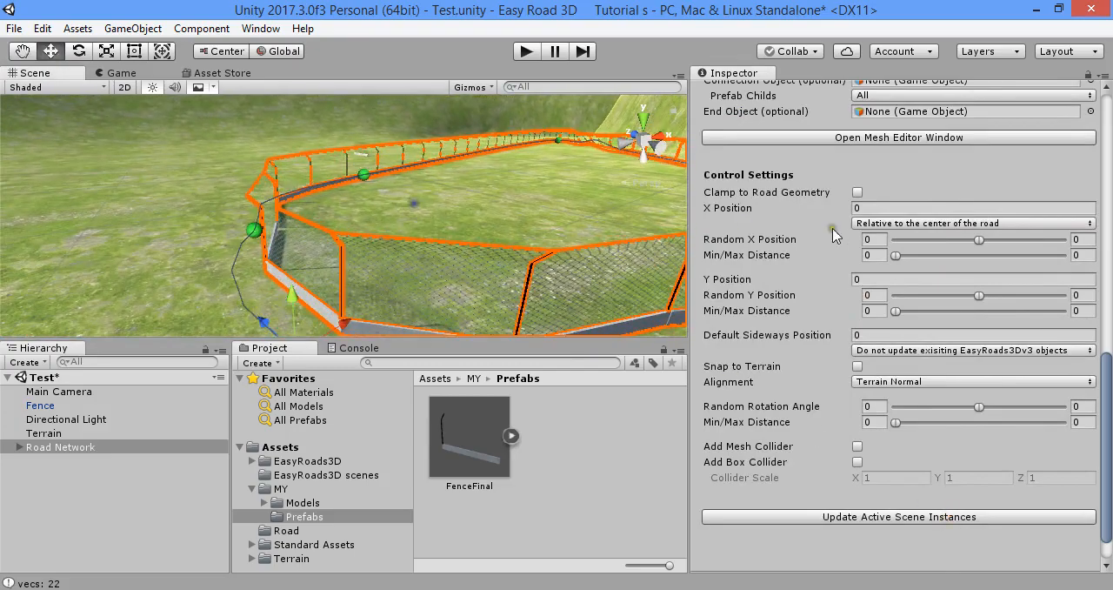
Move the nearest road_0001 marker outward to widen that end of the closed fence loop
key(w)
right_drag(547, 231, 863, 290)
key(s)
key(w)
click(427, 277)
click(387, 288)
right_drag(402, 258, 408, 275)
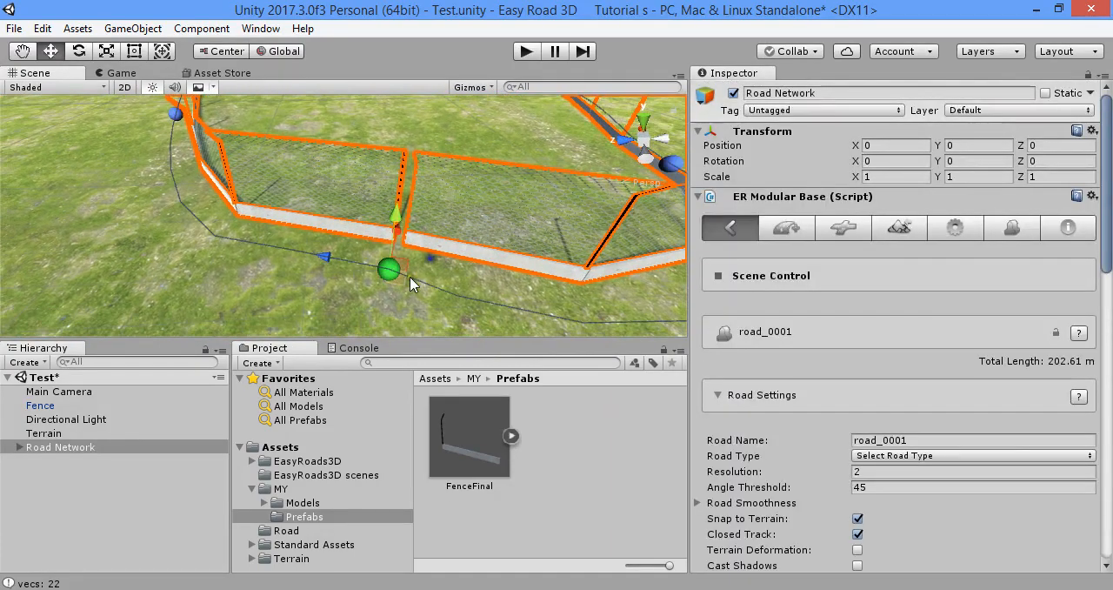
mouse_move(381, 280)
mouse_down()
mouse_move(300, 298)
mouse_move(398, 314)
mouse_move(505, 245)
mouse_move(362, 387)
mouse_up()
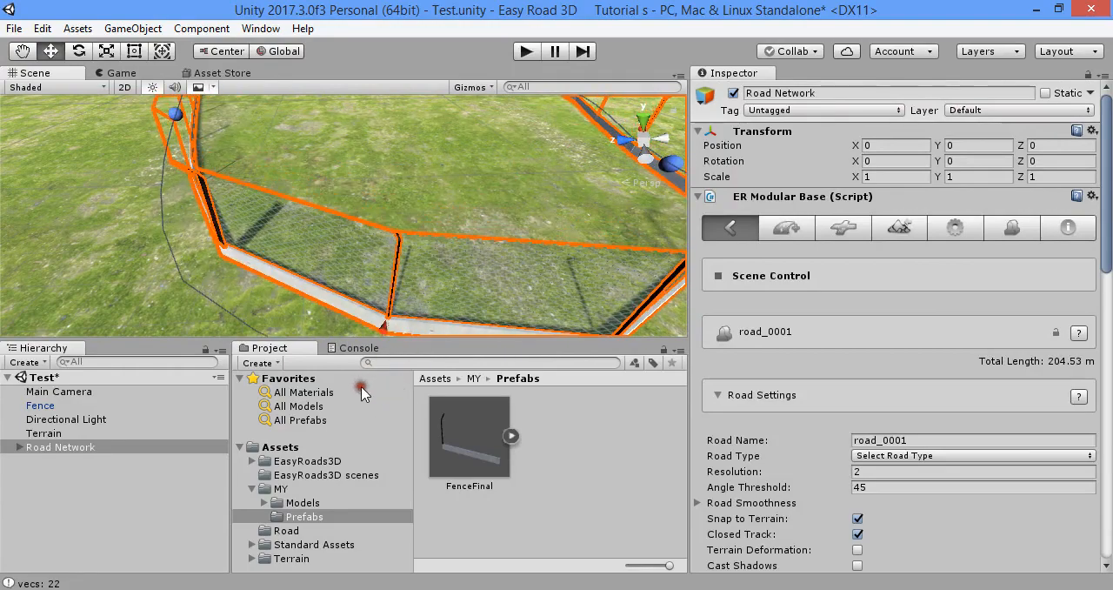
Deselect the Road Network and examine the finished fence loop without its selection outline
right_drag(383, 198, 442, 212)
scroll(442, 211, down, 3)
click(518, 389)
key(w)
right_drag(559, 240, 397, 195)
right_drag(395, 237, 365, 253)
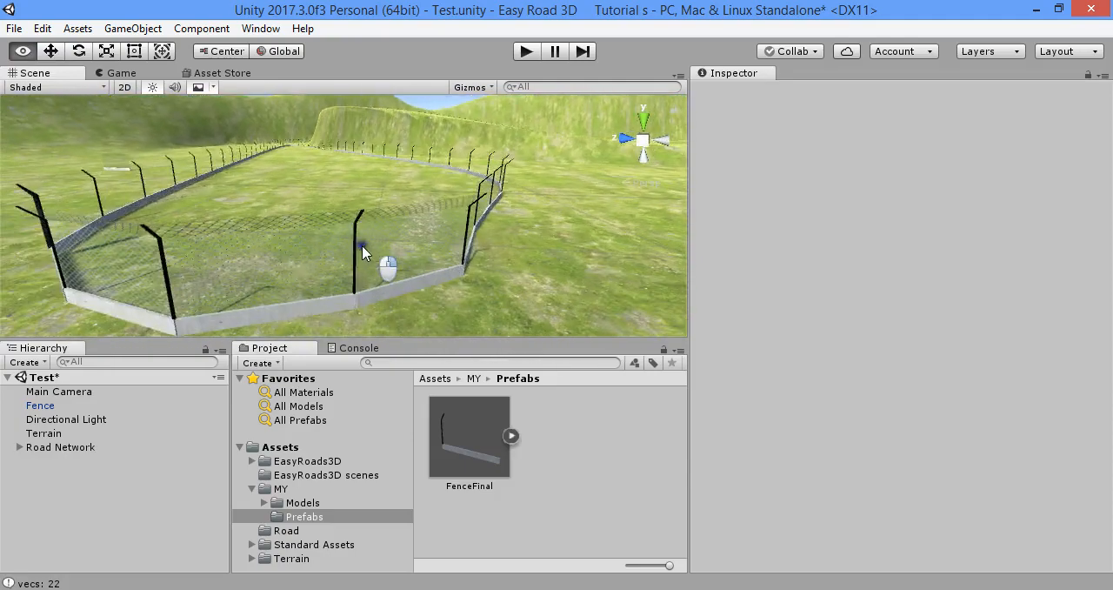
click(444, 448)
Set Fence Right's first Random Rotation Angle value to 180 and update the active scene instances
click(102, 448)
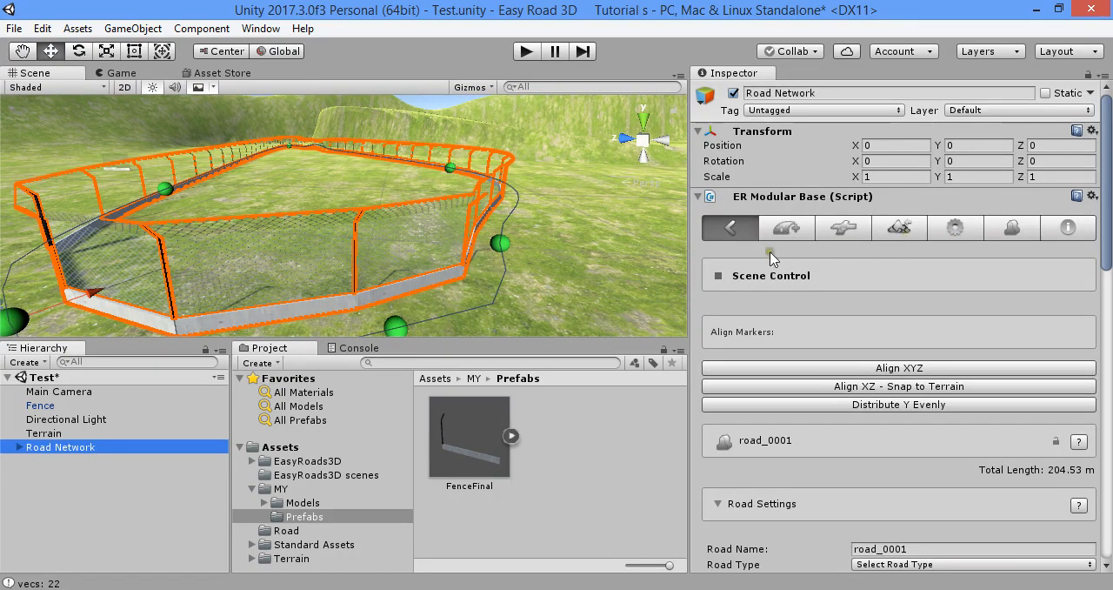
click(1009, 230)
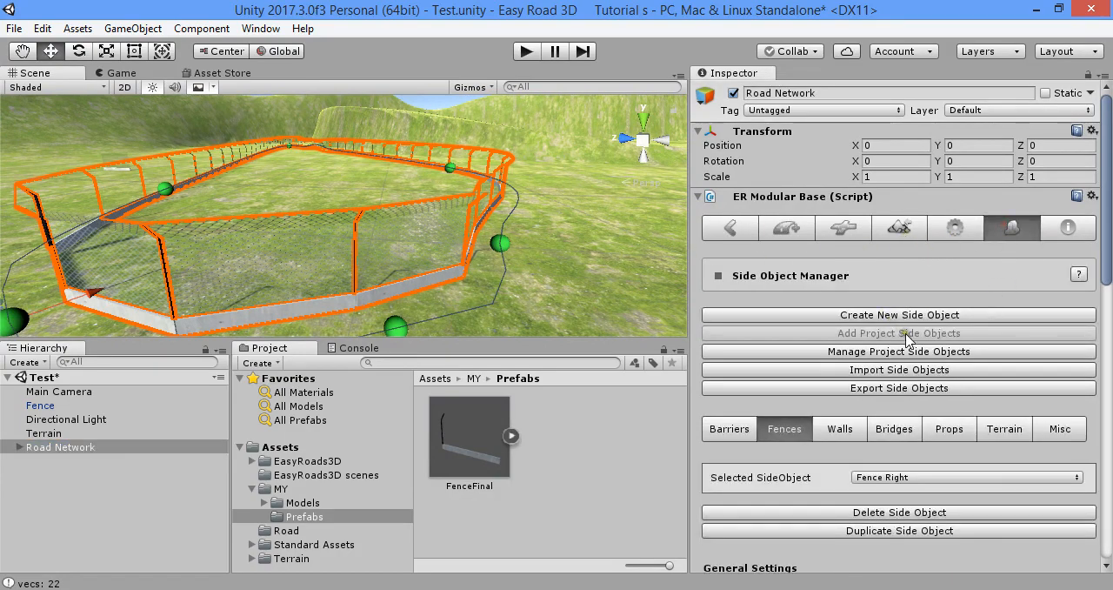
scroll(907, 339, down, 10)
scroll(877, 302, down, 5)
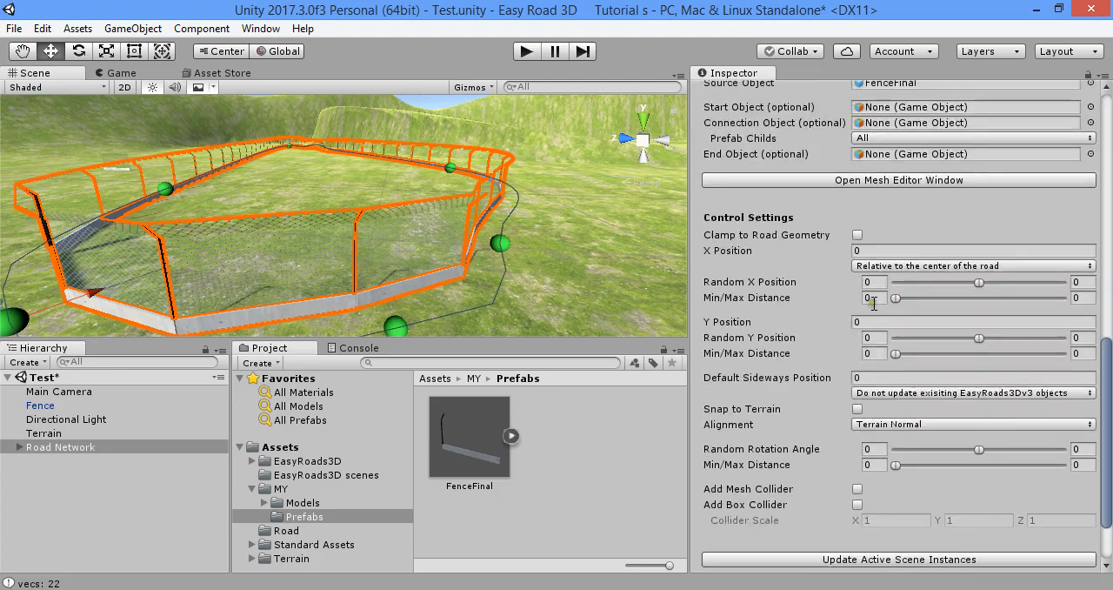
scroll(817, 320, down, 2)
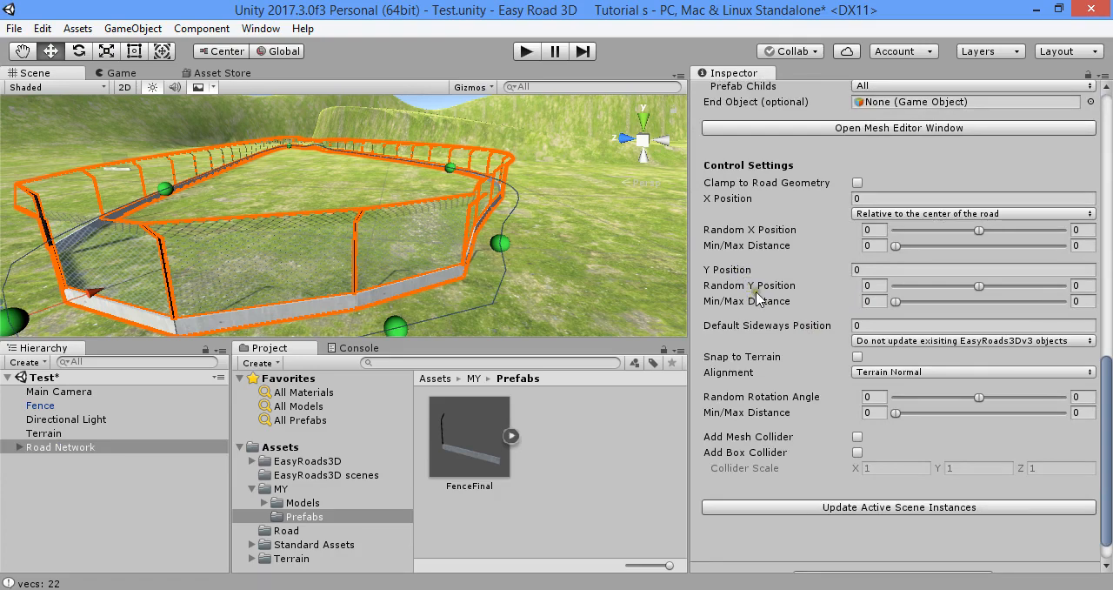
scroll(746, 304, down, 1)
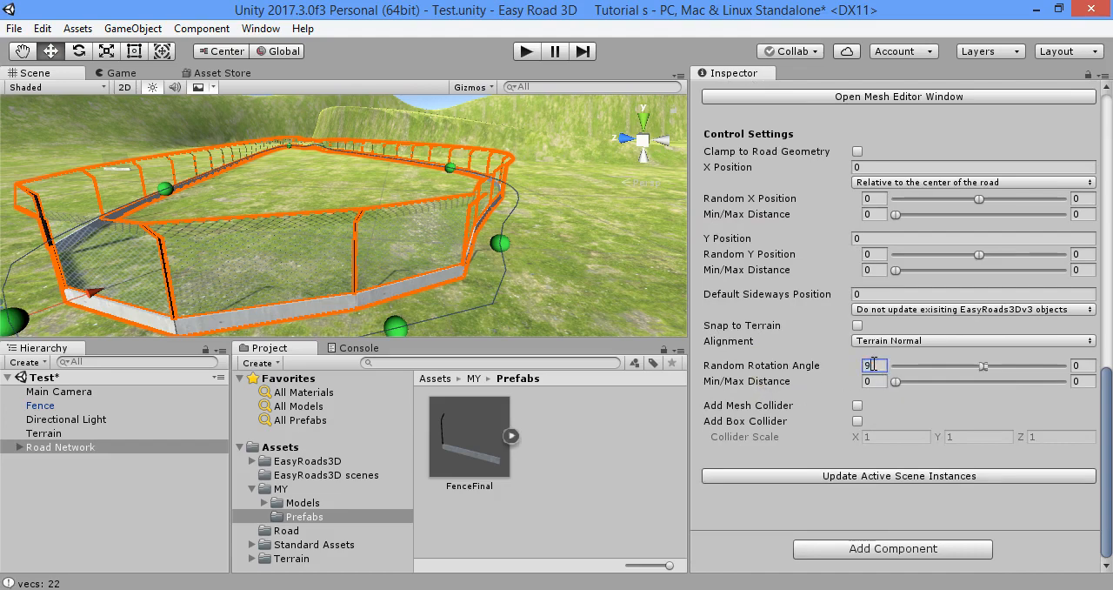
click(896, 476)
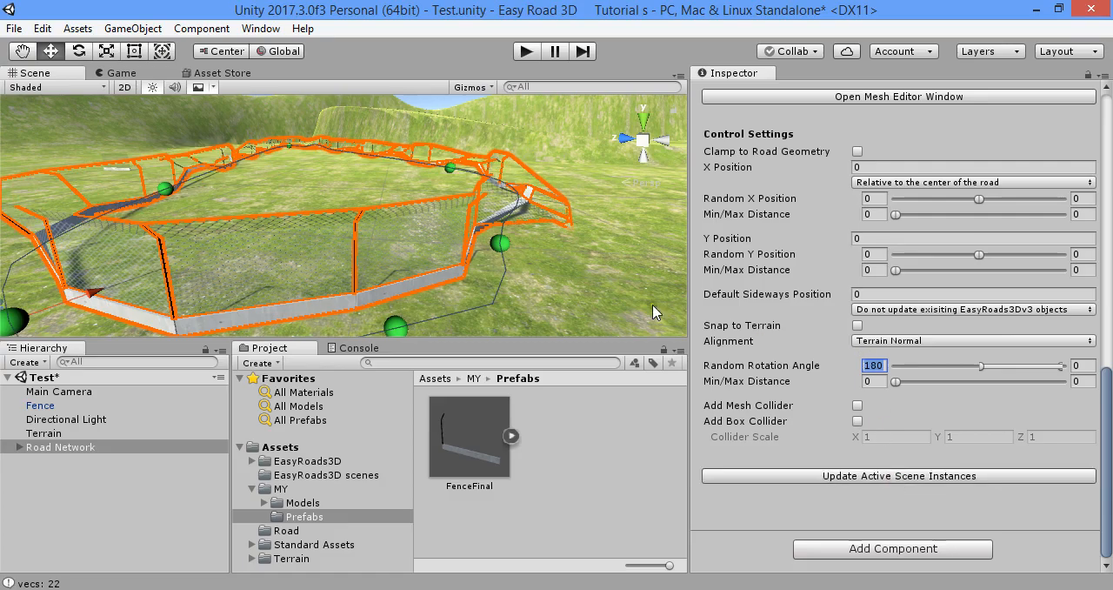
alt+drag(654, 312, 374, 205)
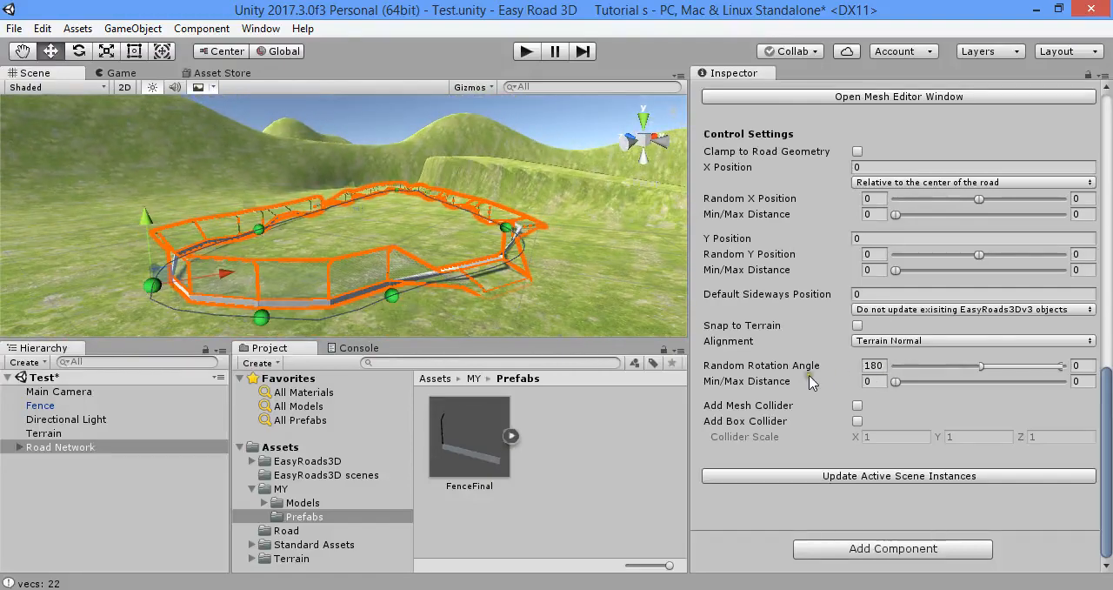
Reset Fence Right's first Random Rotation Angle value to 0 and update the active scene instances
text(90)
alt+drag(597, 320, 252, 269)
right_drag(936, 305, 590, 328)
alt+drag(514, 280, 535, 280)
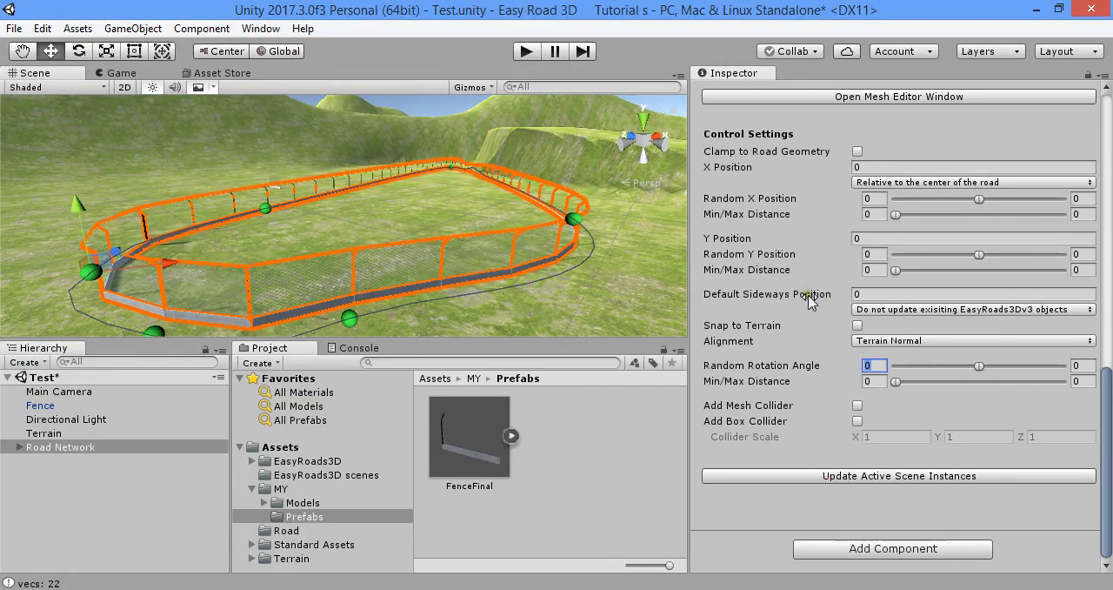
Check the fence base from ground level, enable Clamp to Road Geometry for Fence Right, and update the active scene instances
right_drag(557, 259, 661, 336)
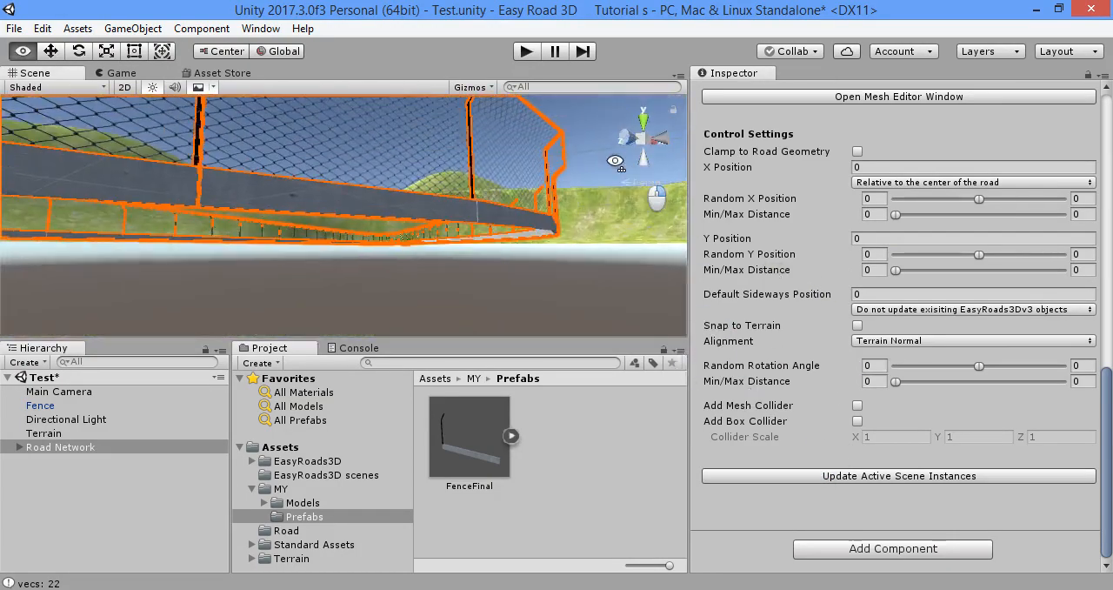
right_drag(614, 93, 744, 196)
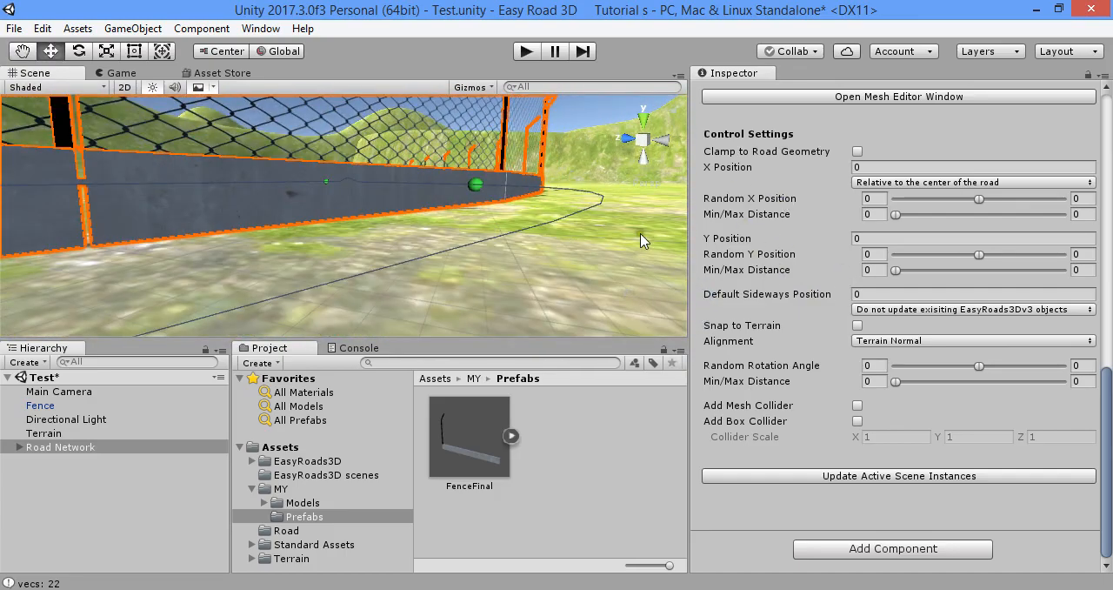
right_drag(574, 248, 563, 290)
click(857, 151)
click(894, 476)
right_drag(517, 254, 304, 236)
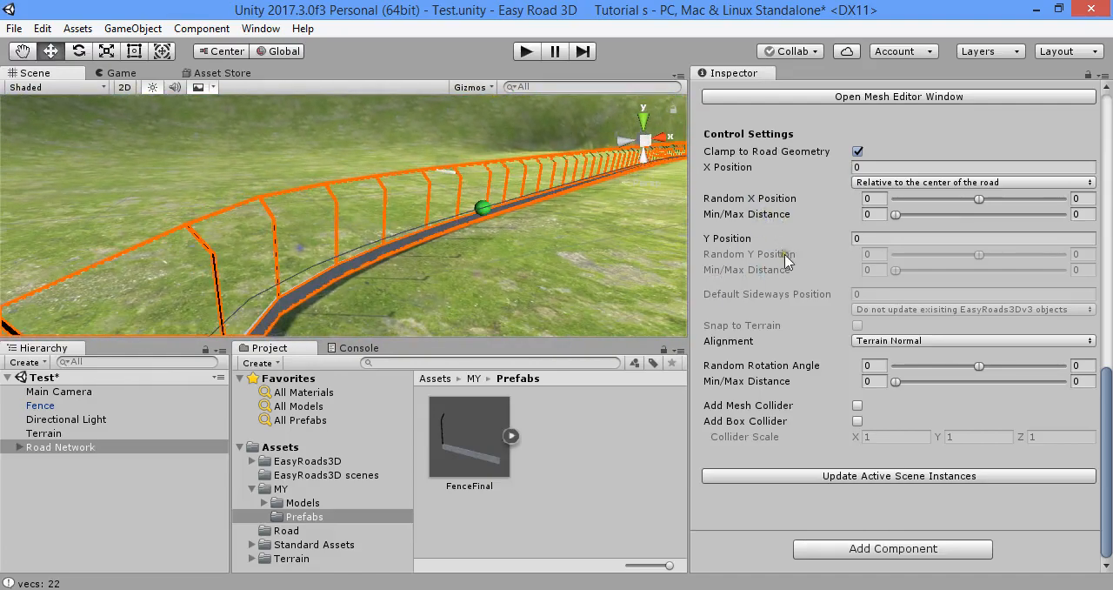
Disable Clamp to Road Geometry for Fence Right, update the active scene instances, and check the fence base up close
click(859, 152)
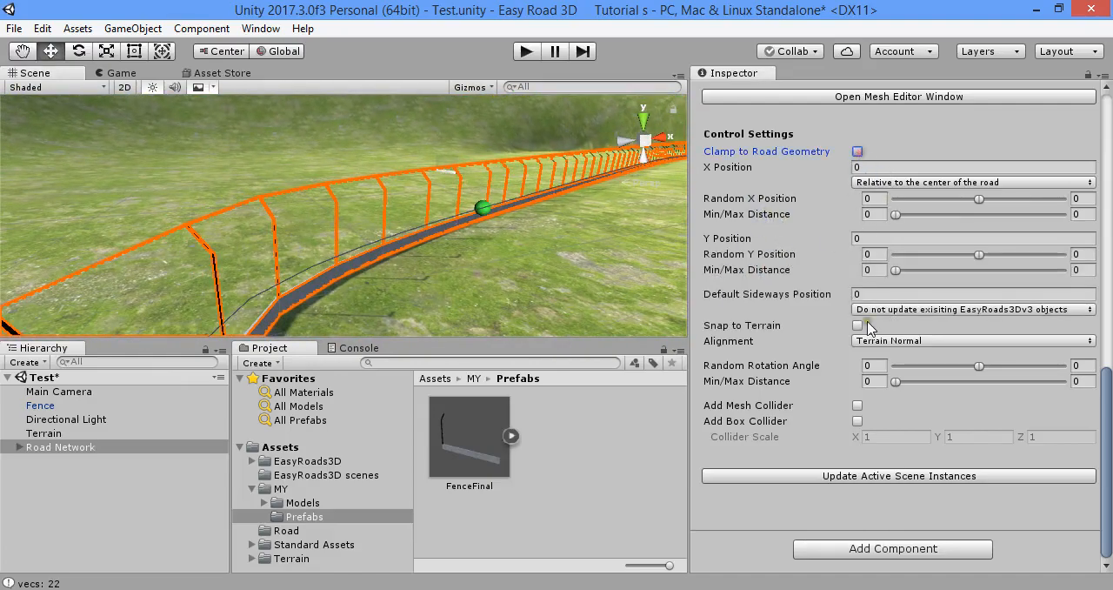
click(931, 478)
right_drag(497, 245, 466, 223)
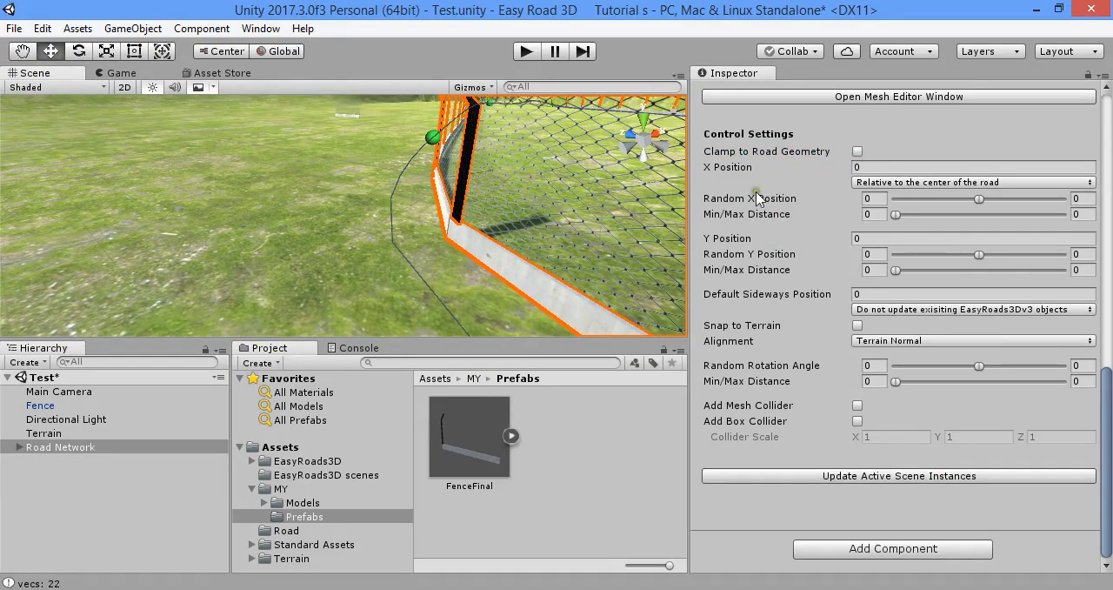
Try Fence Right's X Position at 1 and at -1, updating the active scene instances after each value
click(871, 168)
click(954, 477)
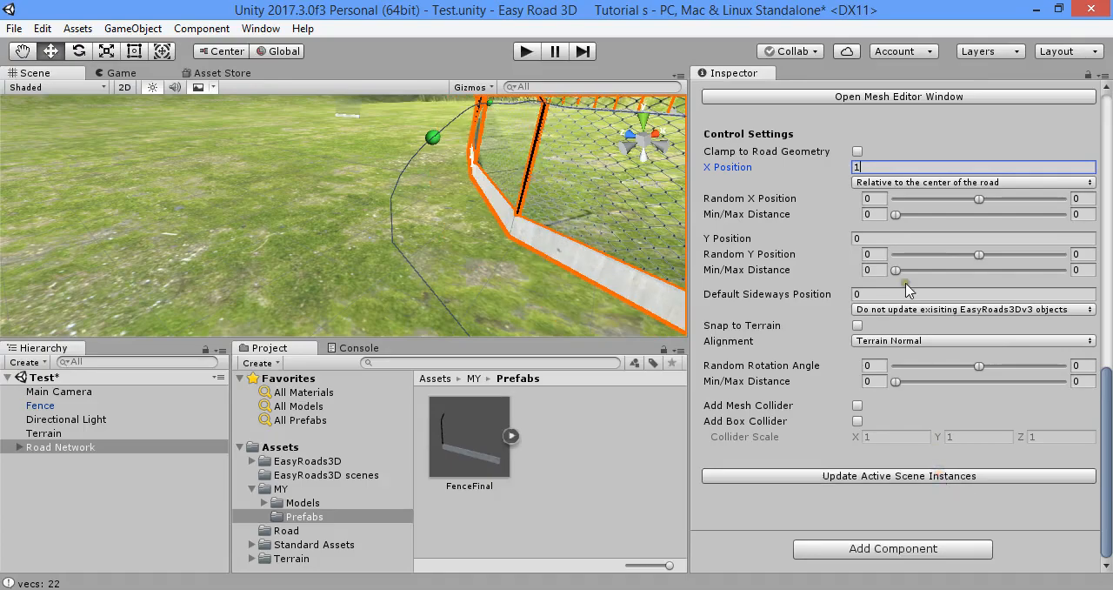
click(965, 480)
Examine how the offset fence follows the path around the closed loop, including at road marker 3
alt+drag(451, 280, 745, 160)
right_drag(744, 160, 705, 218)
scroll(493, 243, down, 5)
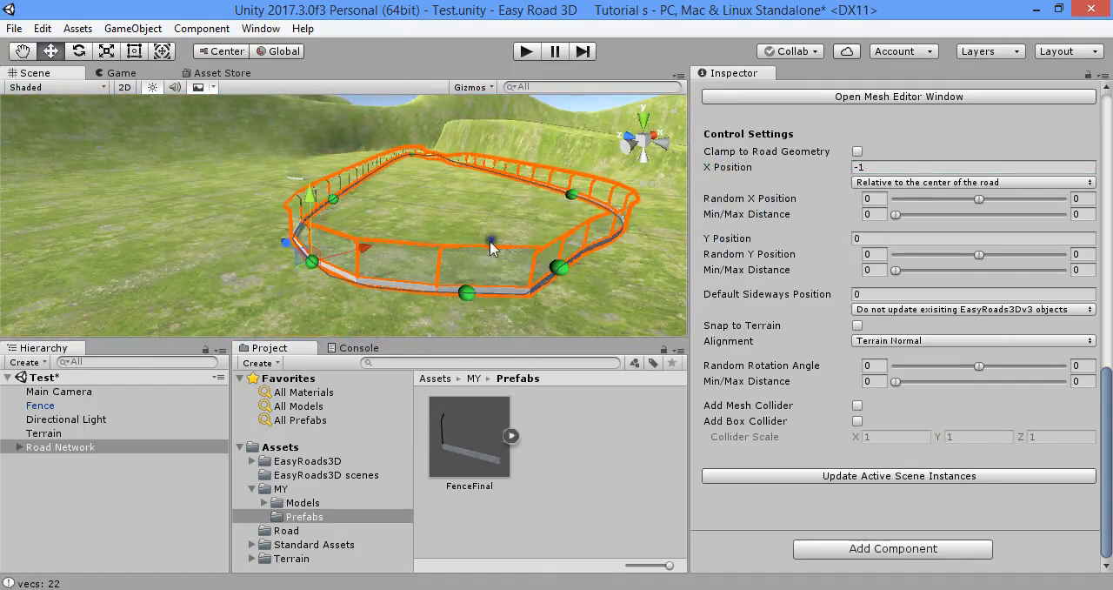
scroll(492, 243, up, 2)
right_drag(492, 244, 557, 197)
scroll(441, 236, up, 3)
alt+drag(480, 249, 403, 265)
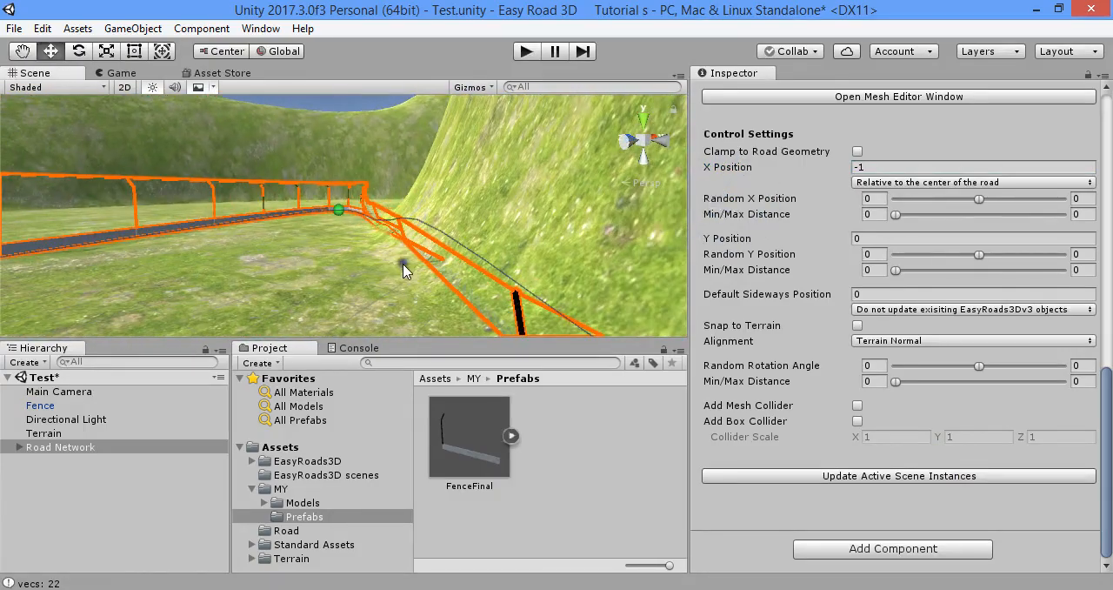
click(340, 210)
mouse_move(341, 216)
alt+mouse_down()
mouse_move(395, 274)
mouse_move(388, 181)
alt+mouse_up()
scroll(388, 181, down, 3)
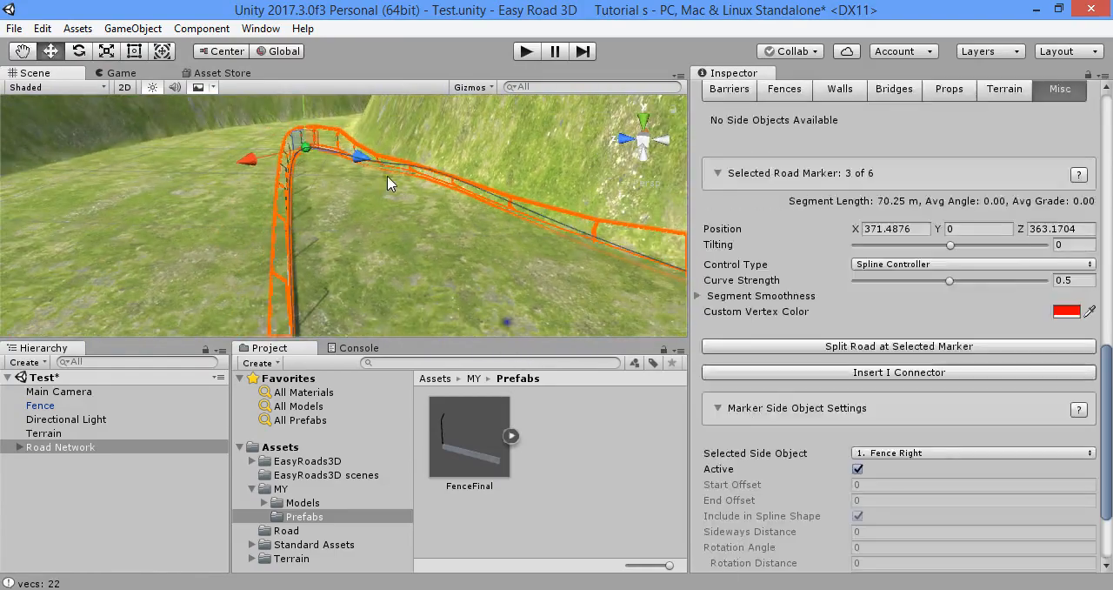
drag(307, 158, 337, 240)
mouse_move(339, 242)
right_down()
mouse_move(899, 244)
mouse_move(87, 193)
mouse_move(41, 158)
mouse_move(793, 184)
mouse_move(344, 213)
mouse_move(325, 233)
mouse_move(347, 215)
right_up()
key(s)
key(w)
Rename the FenceFinal prefab as FenceFinalLeft
click(471, 452)
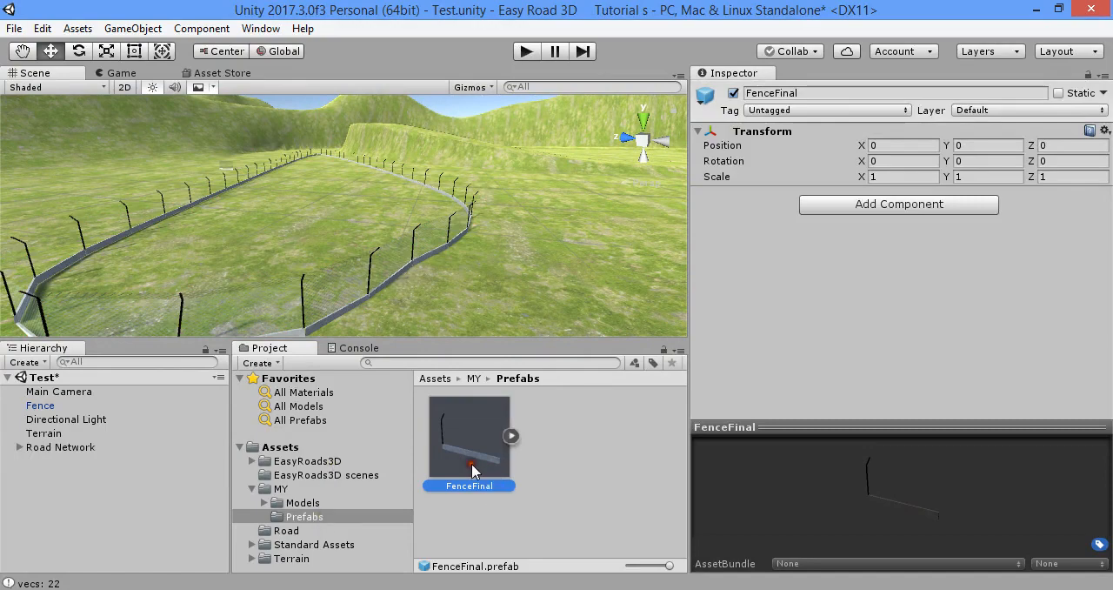
click(472, 468)
key(Return)
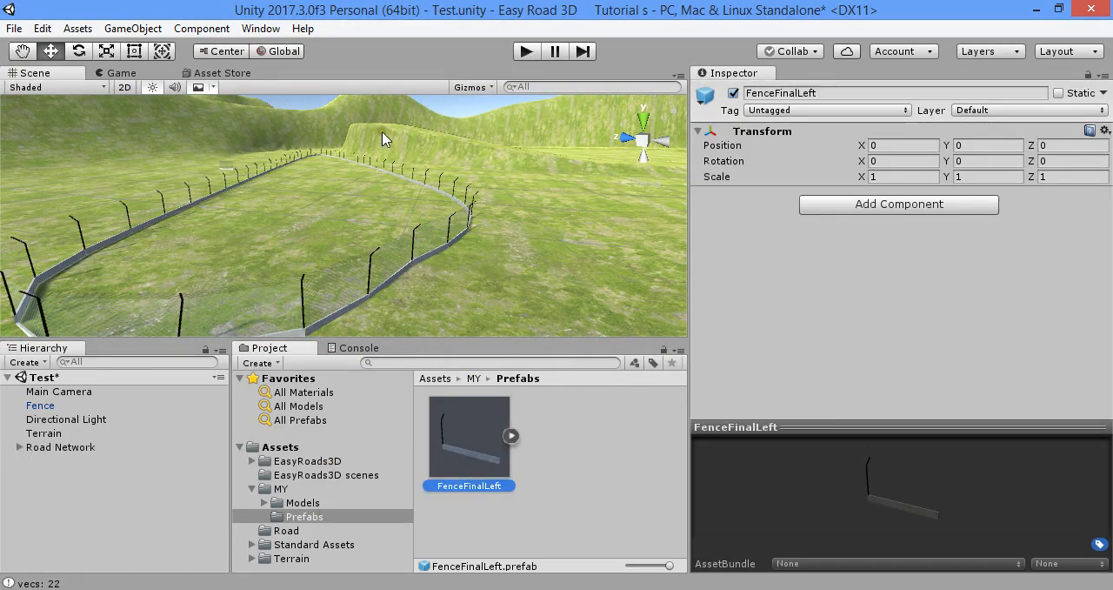
Duplicate the FenceFinalLeft prefab and name the copy FenceFinalRight
key(ctrl+d)
click(594, 477)
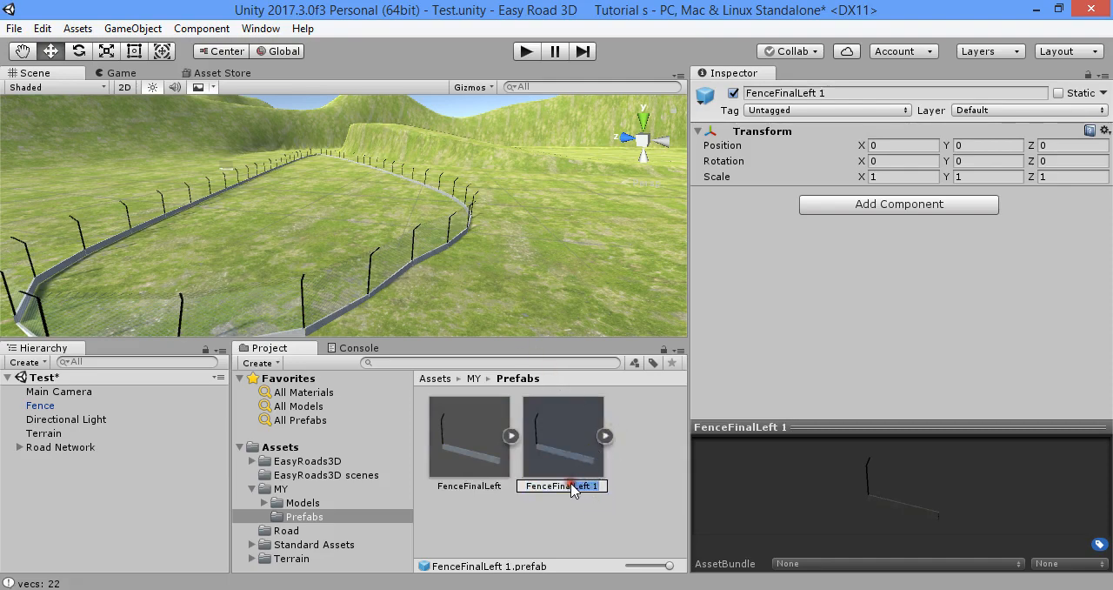
click(598, 493)
drag(598, 486, 574, 487)
key(Return)
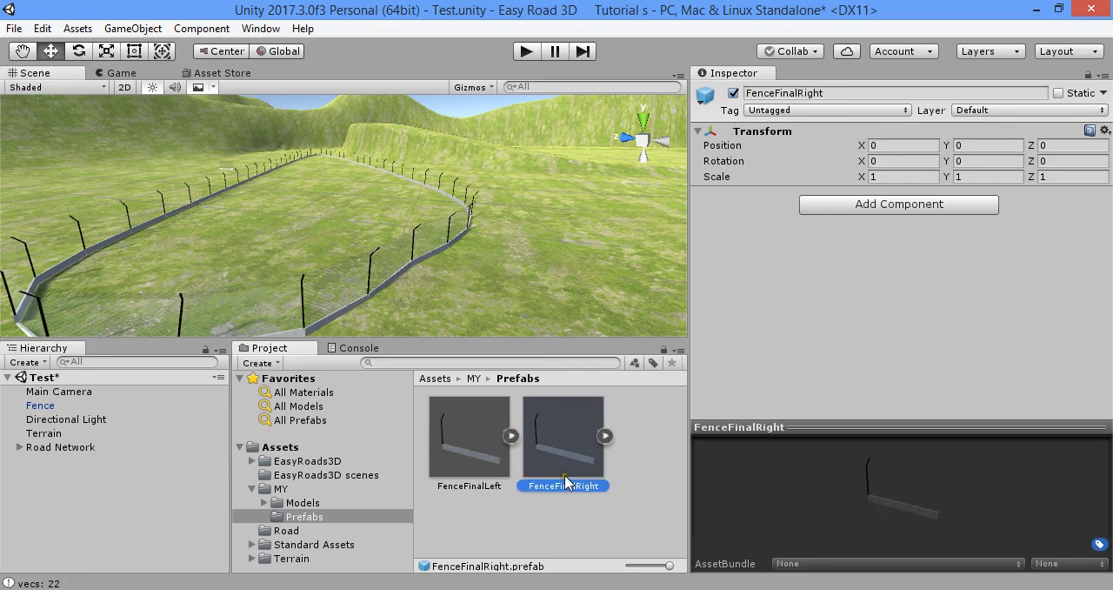
Place a FenceFinalRight instance on the terrain beside the fence loop and mirror it by setting its X scale to -1
key(f)
drag(552, 373, 372, 211)
key(r)
key(ctrl+z)
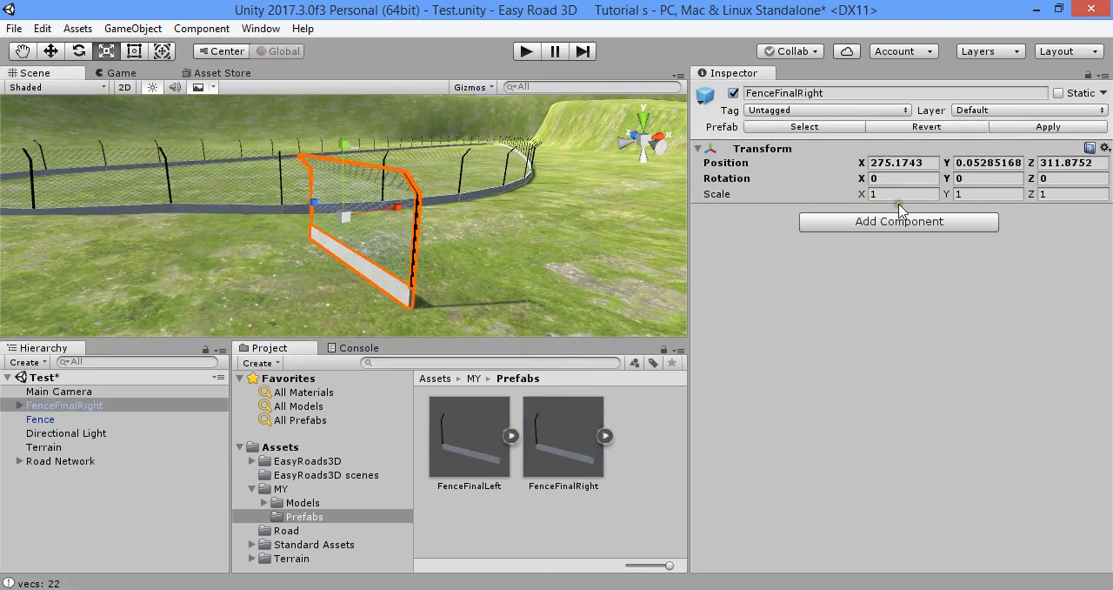
click(904, 198)
text(-1)
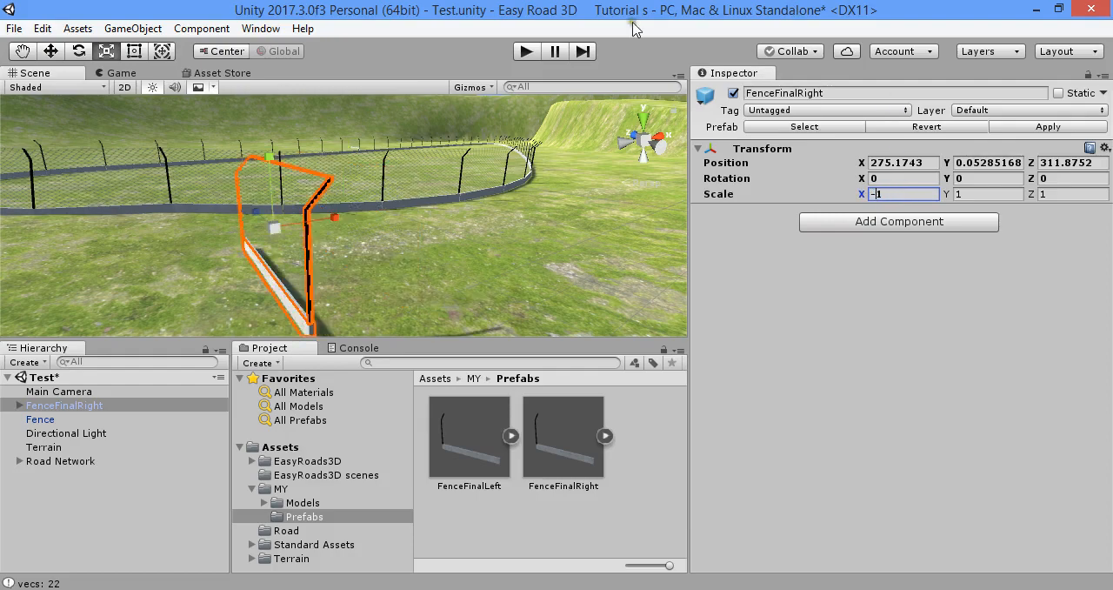
Apply the mirrored scale to the FenceFinalRight prefab and delete its instance from the scene
right_click(224, 209)
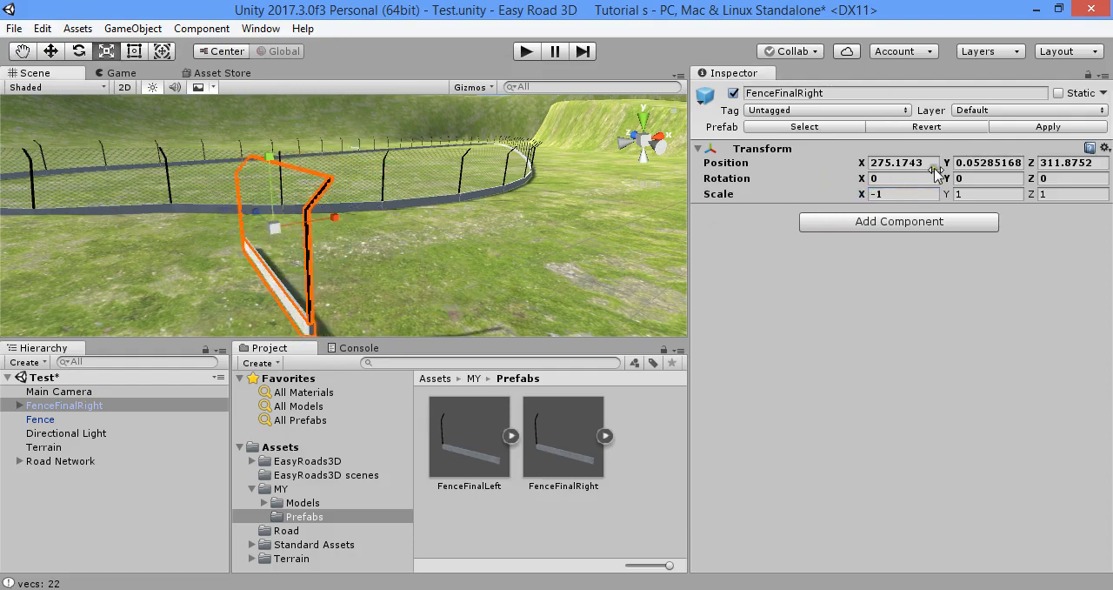
click(1035, 128)
key(Delete)
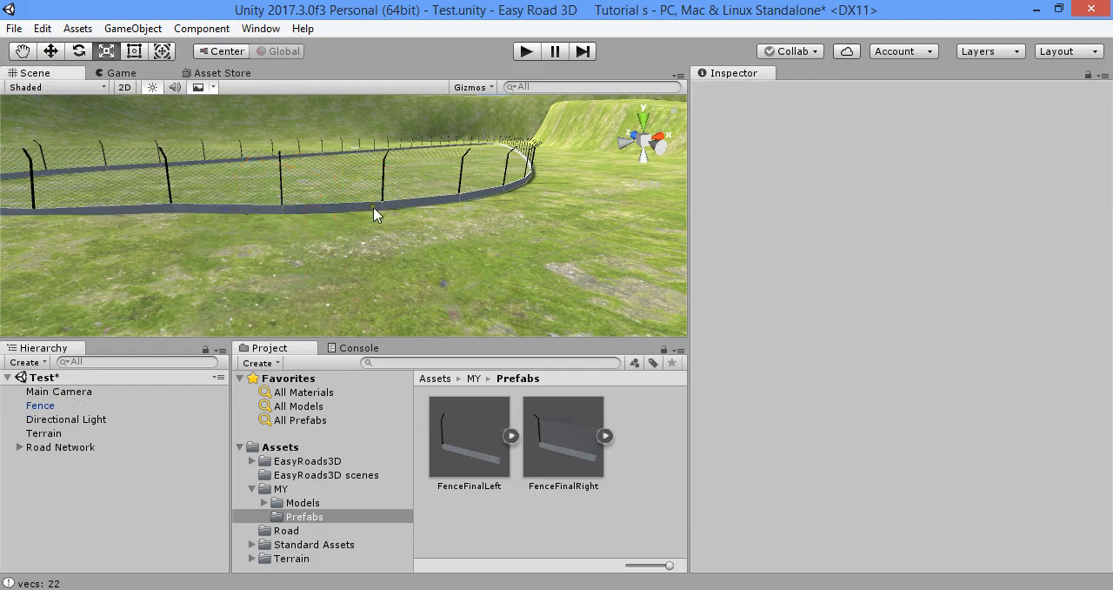
Assign FenceFinalRight as the Source Object of the Road Network's Fence Right side object and update the active scene instances
click(103, 447)
click(987, 236)
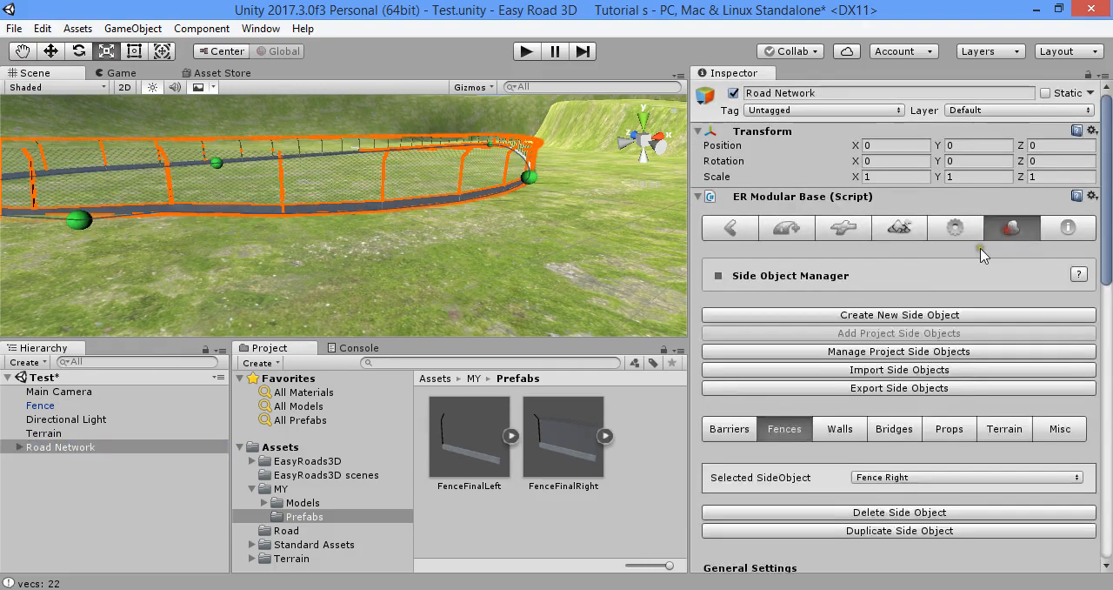
scroll(838, 407, down, 5)
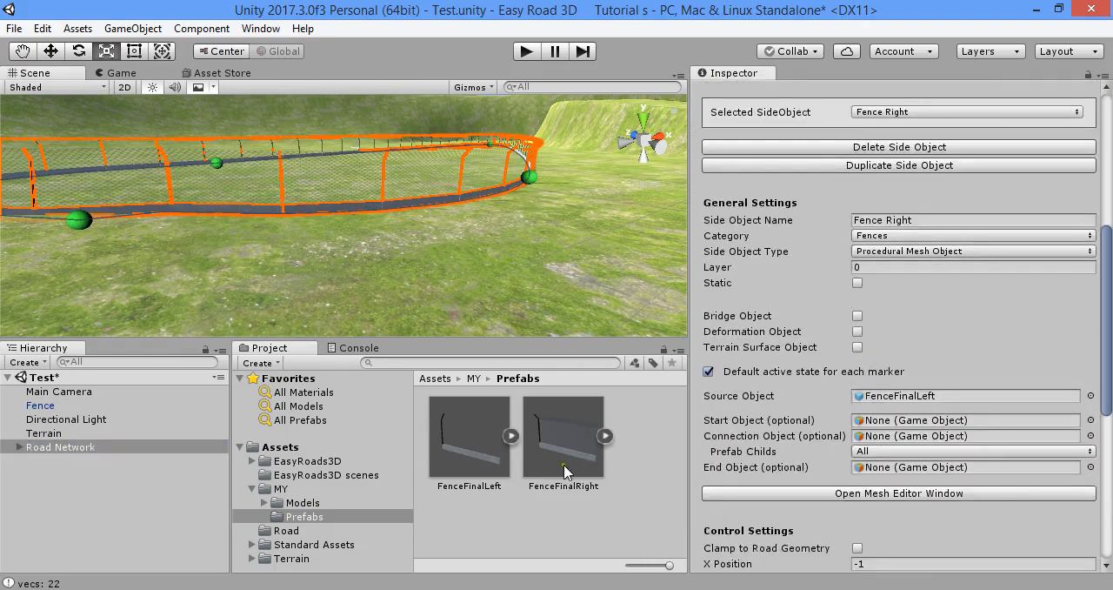
drag(838, 394, 869, 396)
scroll(929, 458, down, 5)
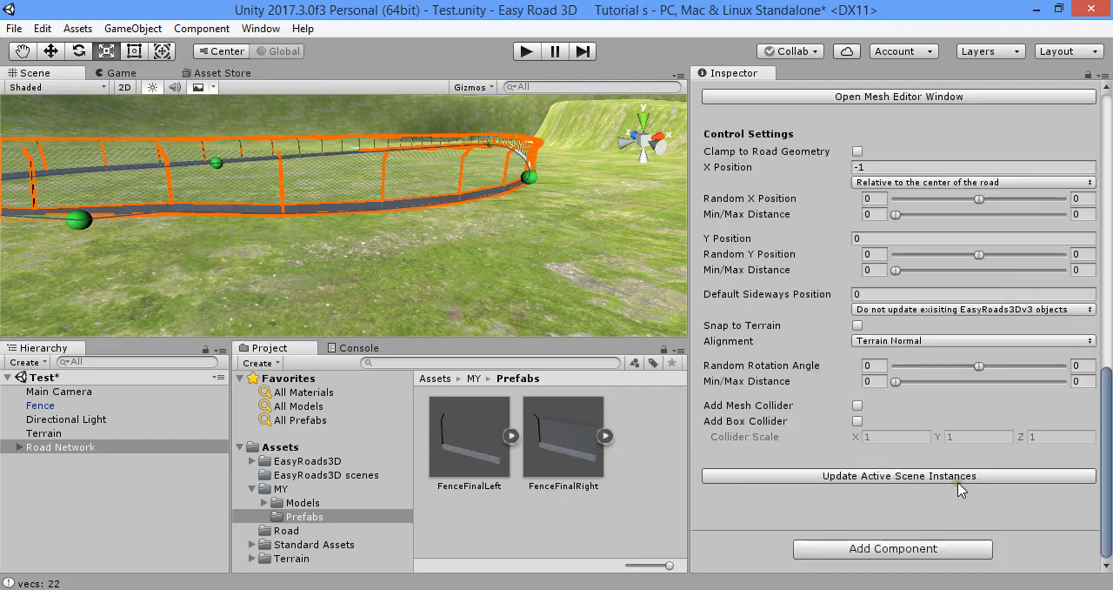
click(957, 477)
Set Fence Right's X Position to 1, update the active scene instances, and check the fence against the path
key(w)
right_drag(489, 252, 494, 208)
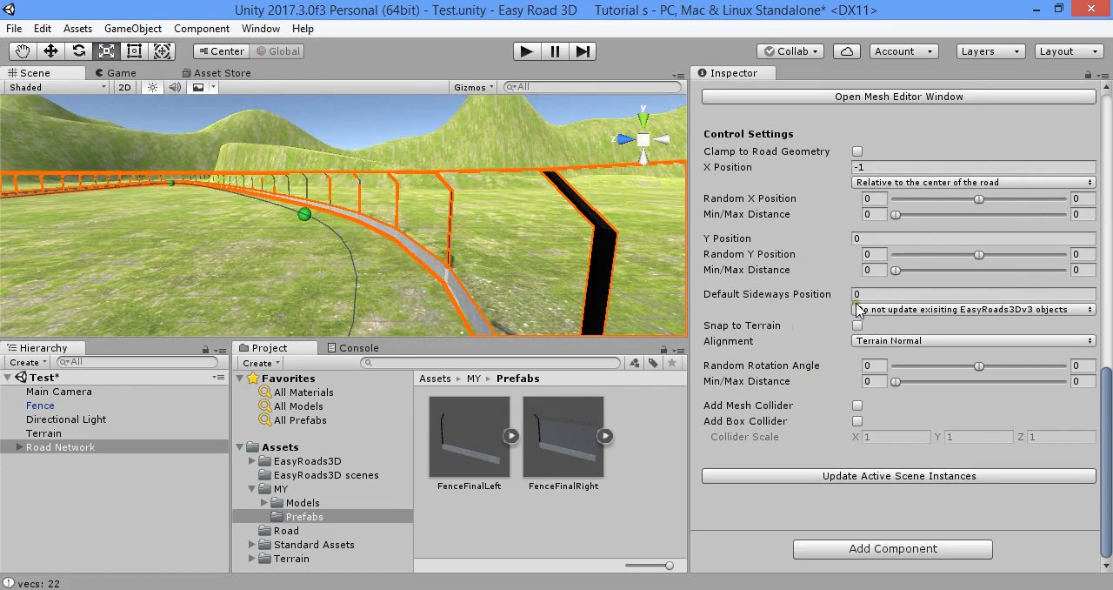
click(939, 481)
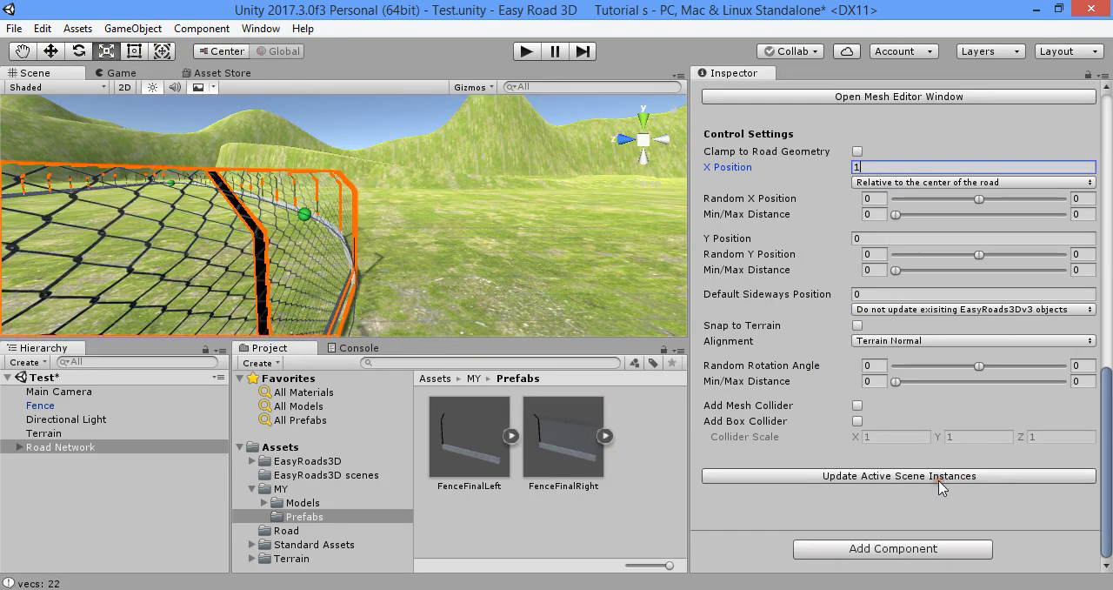
mouse_move(426, 292)
right_down()
mouse_move(413, 371)
mouse_move(571, 374)
mouse_move(568, 350)
mouse_move(417, 289)
right_up()
key(f)
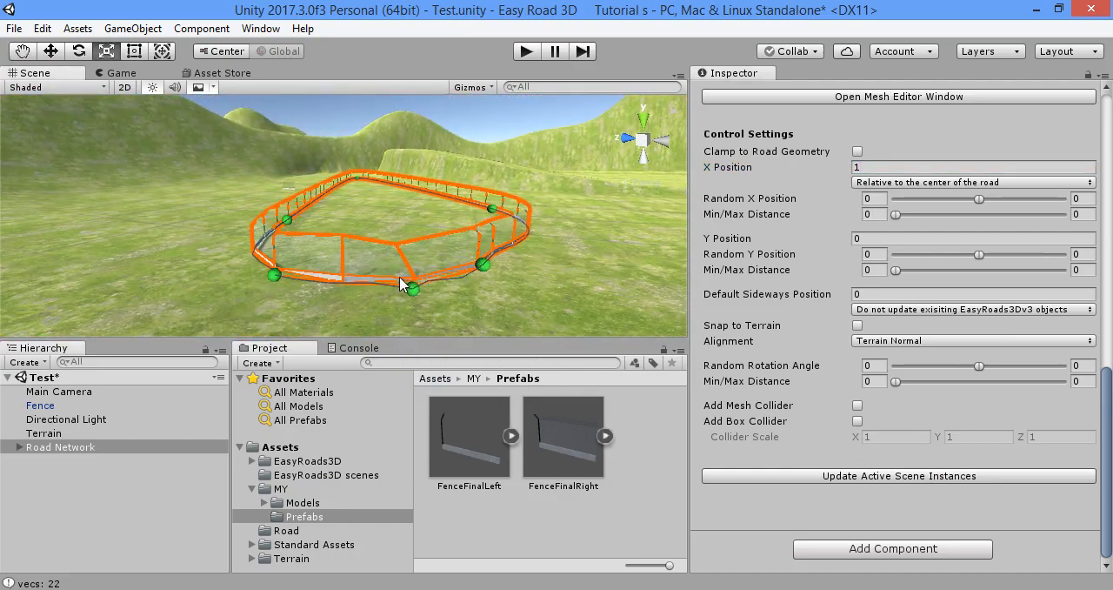
Rename the Fence Right side object as Fence Left and update the active scene instances
scroll(865, 313, up, 10)
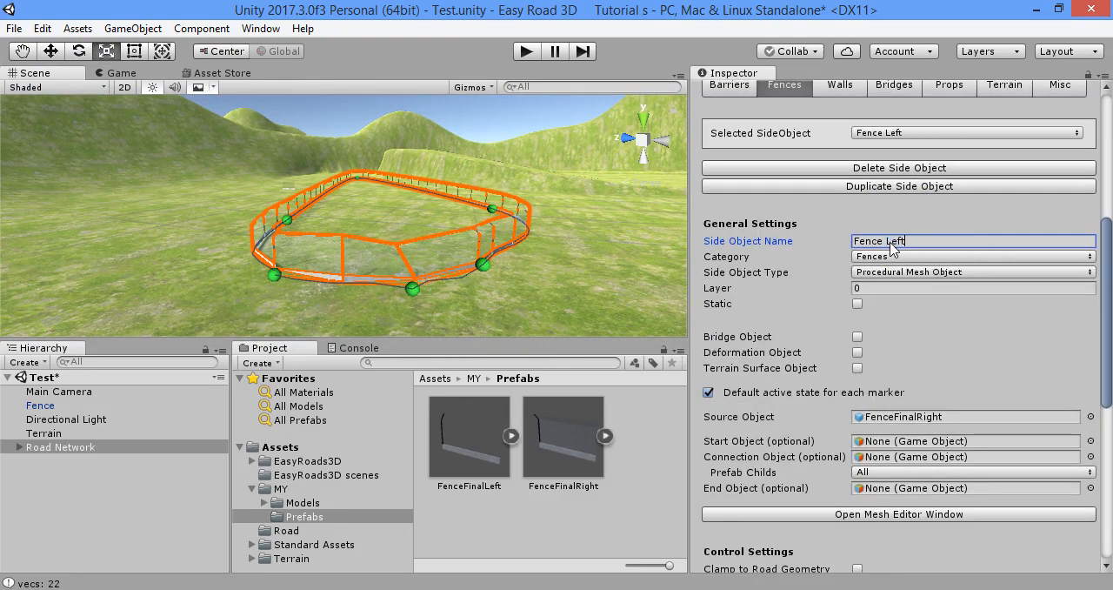
scroll(913, 397, down, 5)
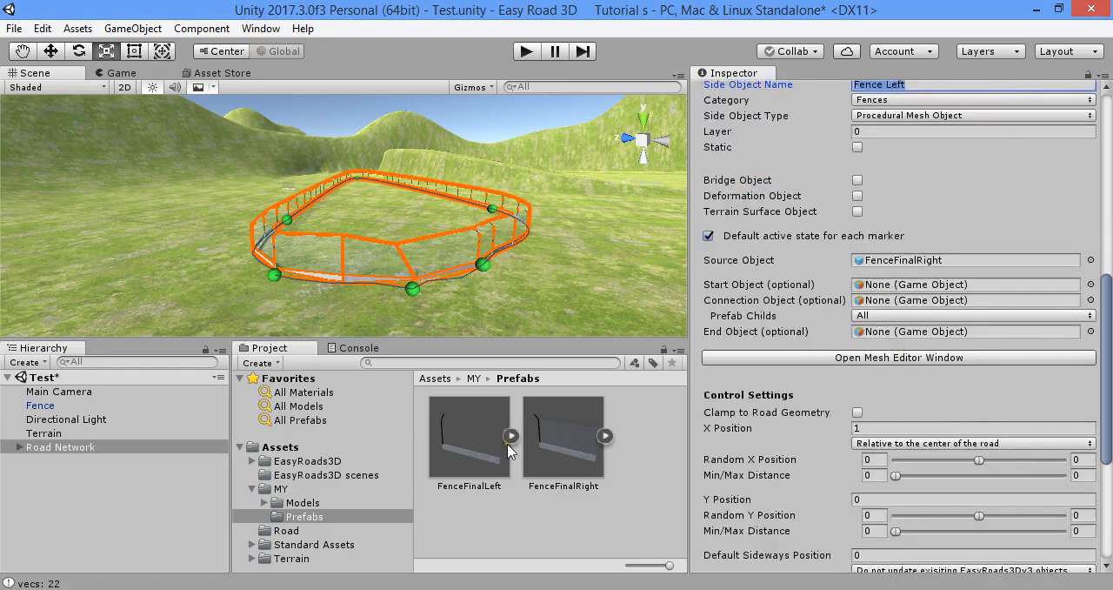
scroll(894, 336, down, 8)
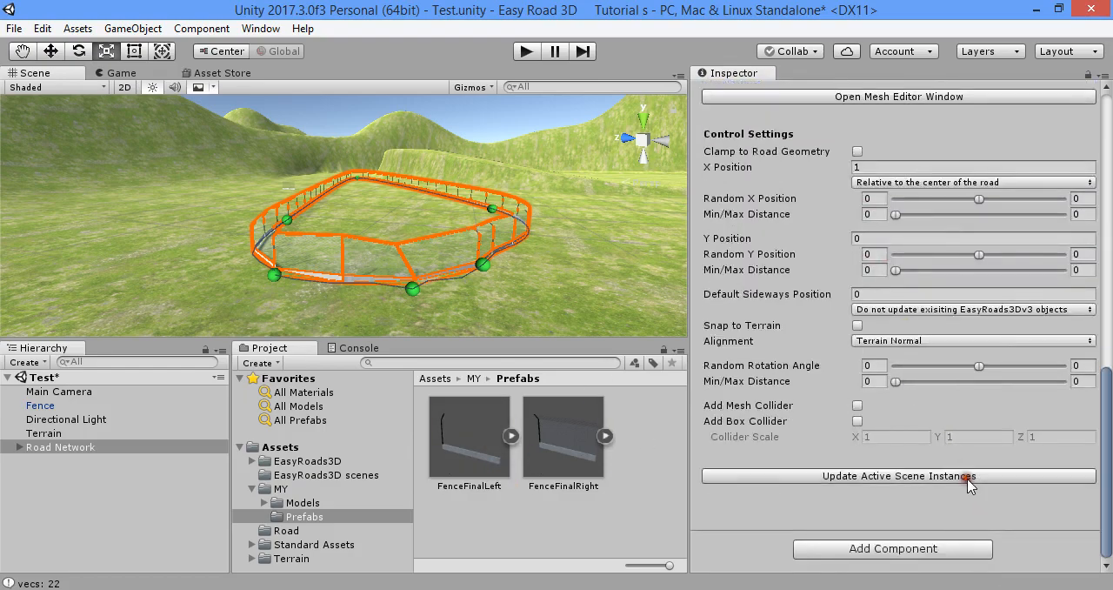
Add a new road object of type Default Road to the Road Network
right_drag(474, 207, 611, 207)
scroll(533, 204, down, 3)
scroll(835, 282, up, 13)
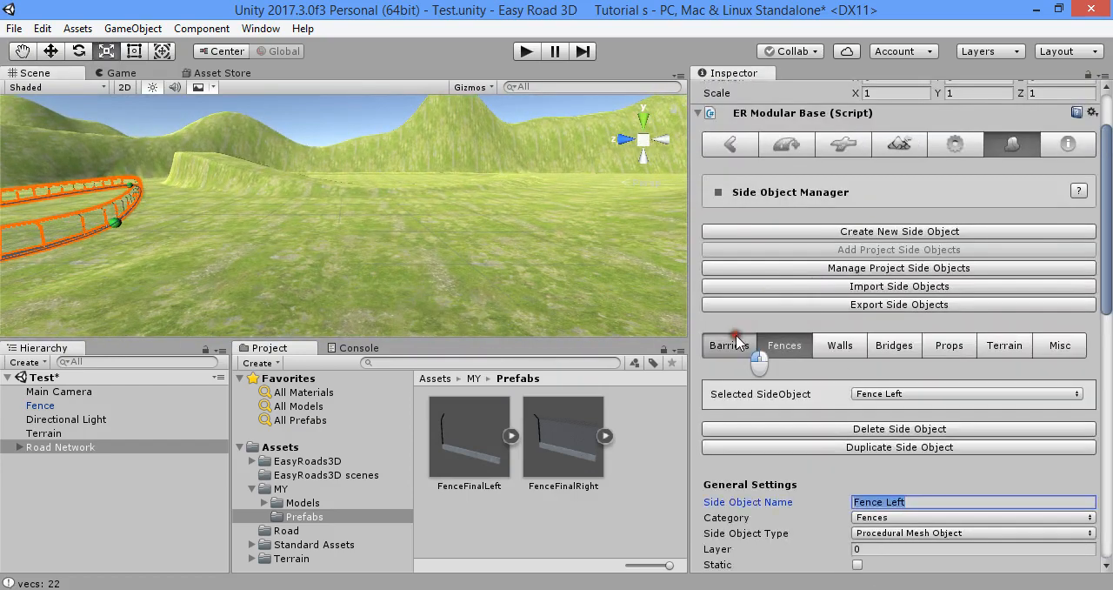
click(736, 345)
click(732, 227)
click(782, 228)
click(899, 313)
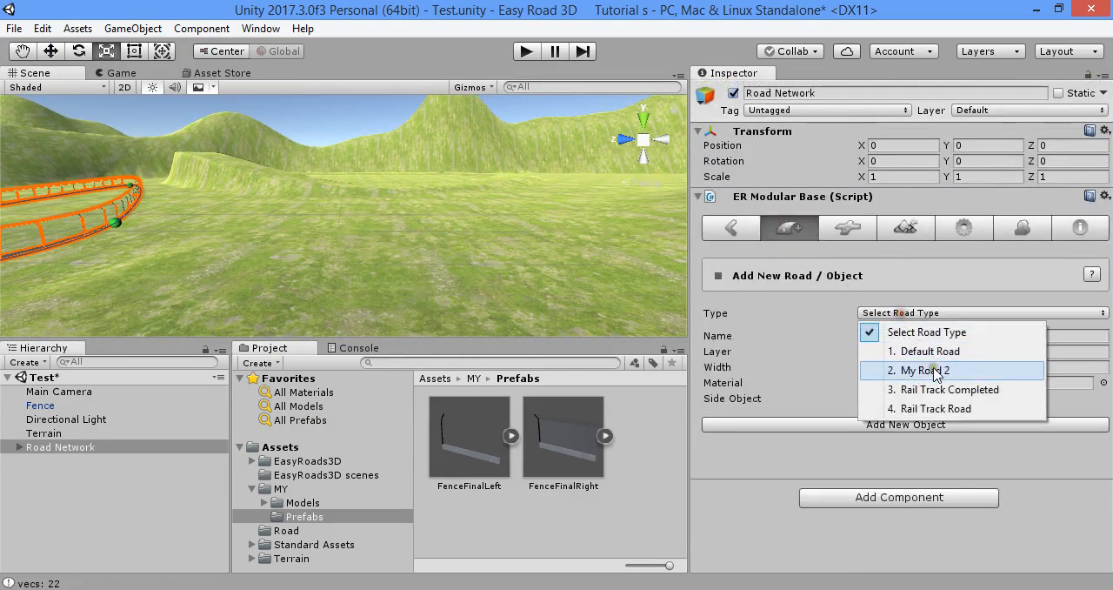
click(901, 351)
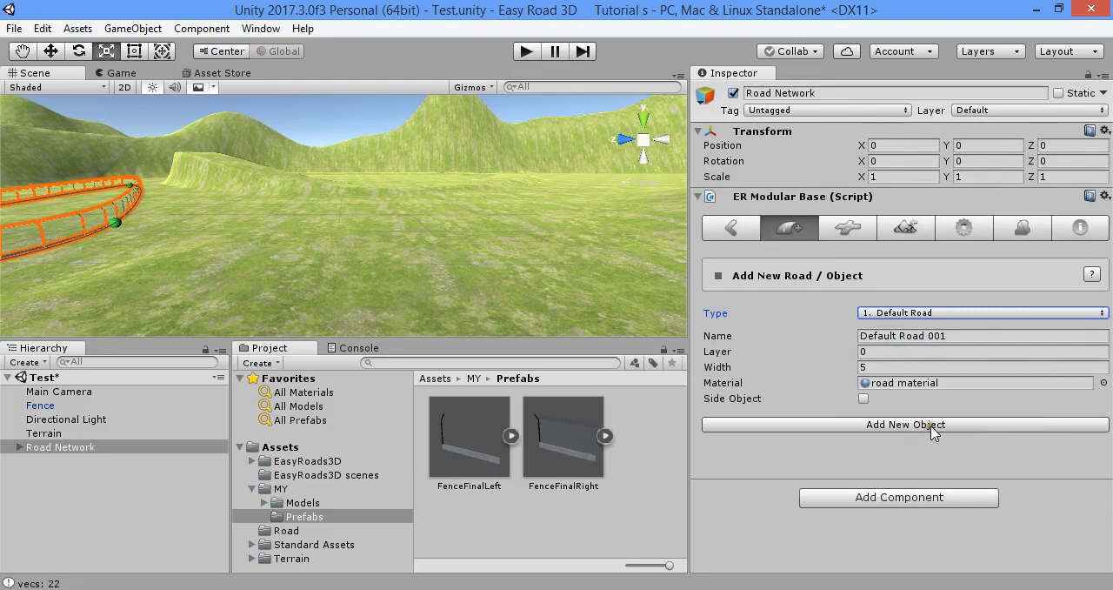
click(904, 425)
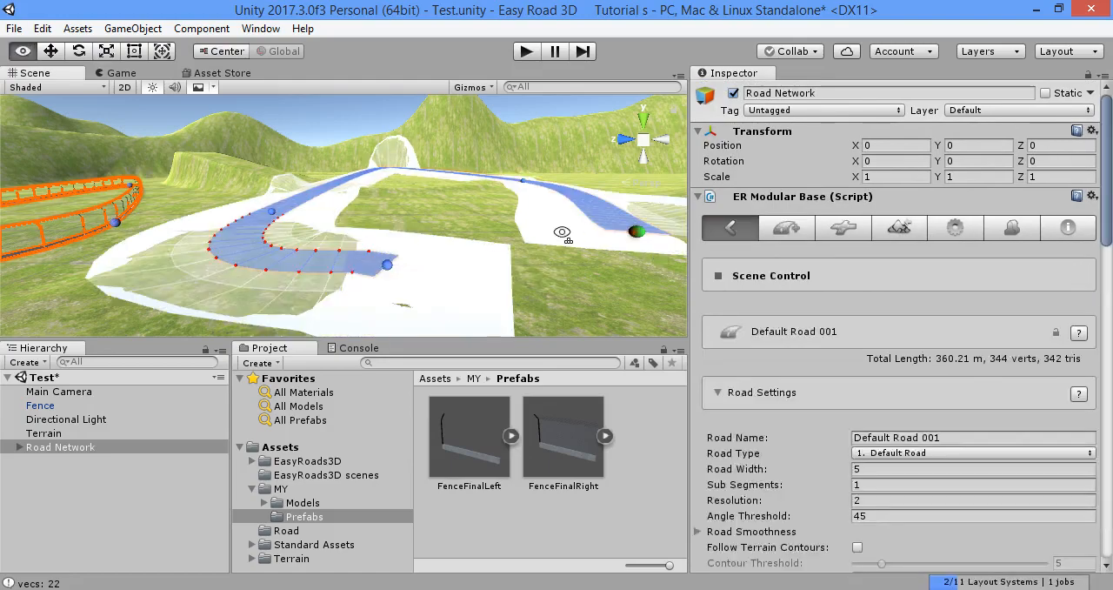
Place the markers of Default Road 001 in a curved loop on the open terrain beside the fence and enable Closed Track
right_drag(562, 234, 621, 272)
shift+click(407, 237)
scroll(859, 392, down, 4)
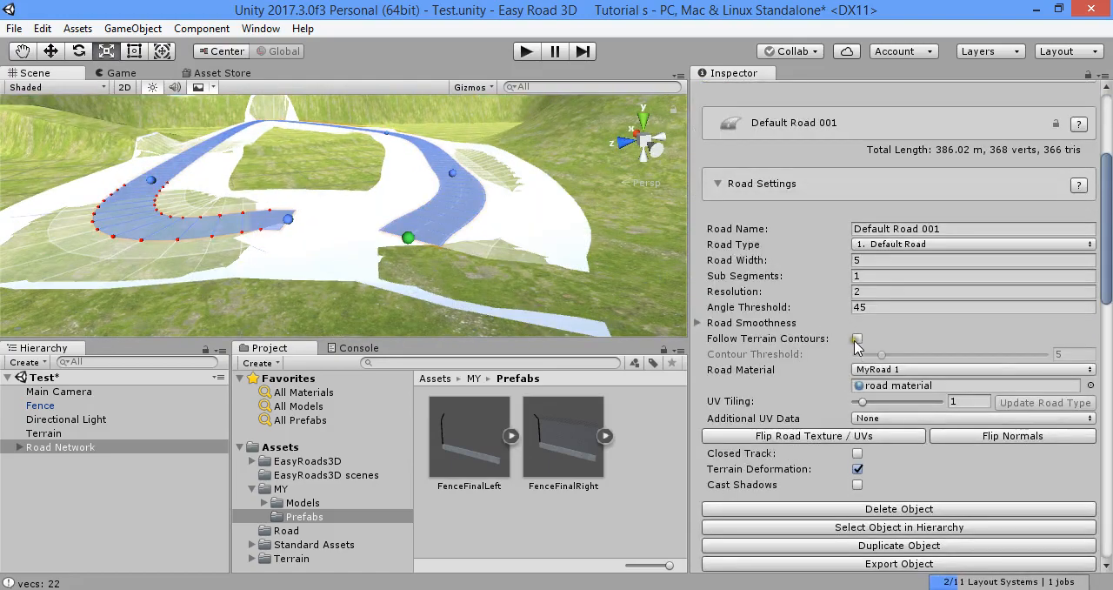
click(859, 453)
mouse_move(551, 233)
right_down()
mouse_move(423, 236)
mouse_move(442, 196)
mouse_move(400, 160)
right_up()
click(447, 209)
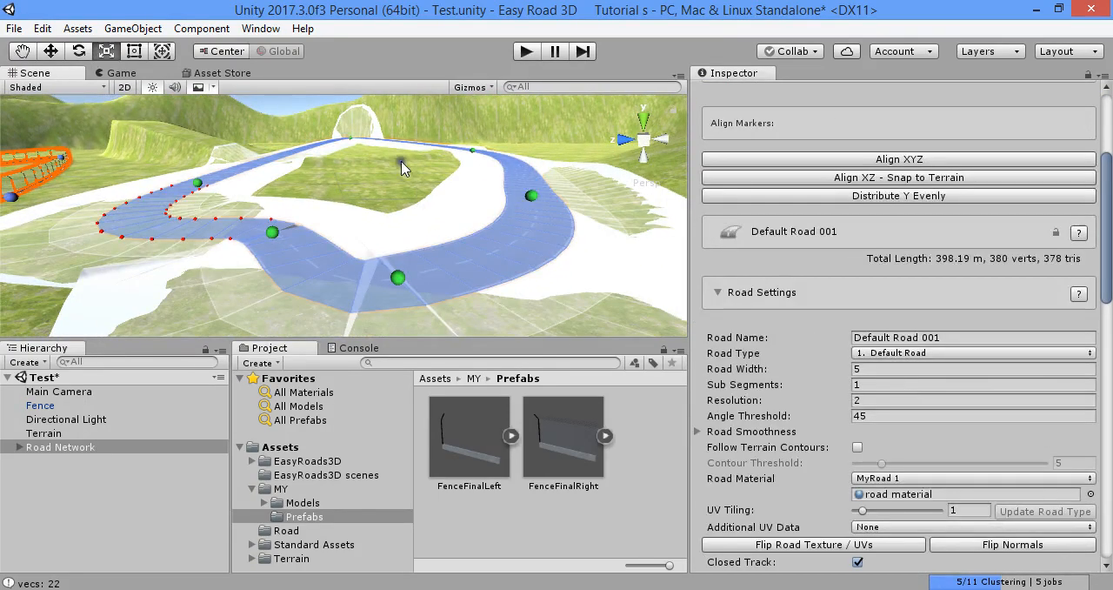
scroll(857, 395, down, 3)
click(858, 408)
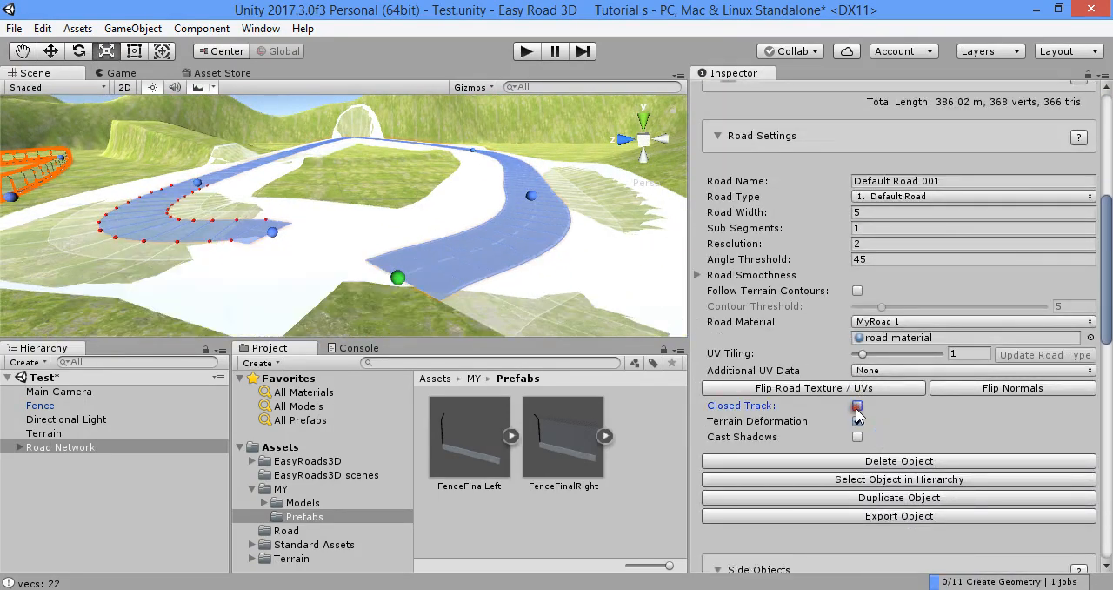
click(858, 408)
Reposition the markers of Default Road 001 near the closing bend to smooth where the track joins
click(397, 277)
mouse_move(475, 256)
alt+mouse_down()
mouse_move(421, 261)
mouse_move(500, 197)
mouse_move(626, 175)
alt+mouse_up()
mouse_move(626, 176)
right_down()
mouse_move(706, 101)
mouse_move(462, 193)
right_up()
click(416, 190)
mouse_move(424, 194)
mouse_down()
mouse_move(561, 174)
mouse_move(636, 178)
mouse_up()
mouse_move(125, 191)
mouse_down()
mouse_move(84, 209)
mouse_move(23, 206)
mouse_move(73, 237)
mouse_up()
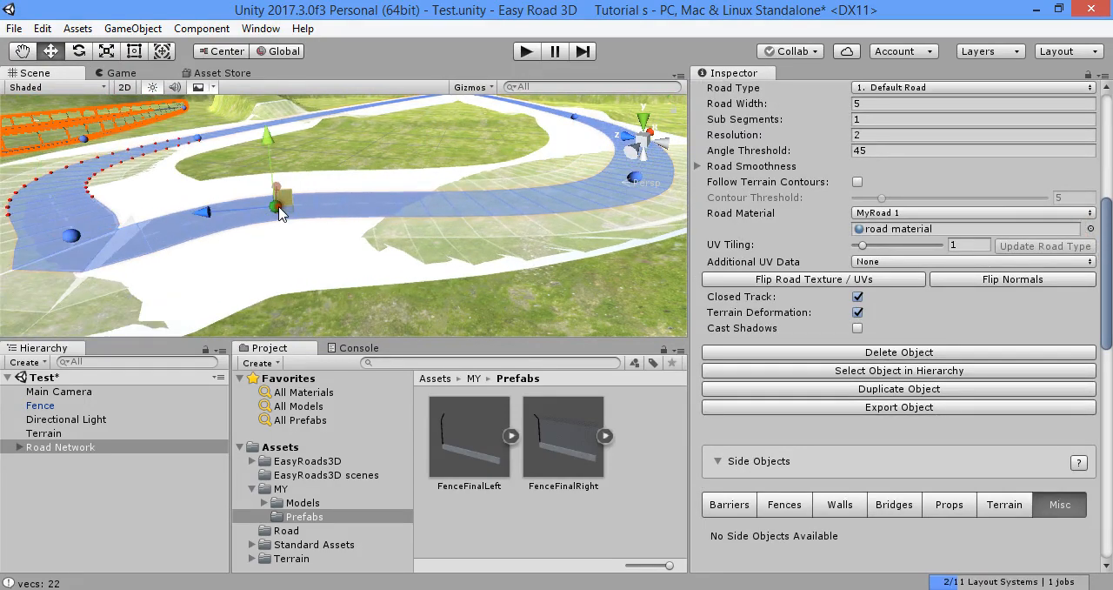
alt+drag(279, 214, 419, 252)
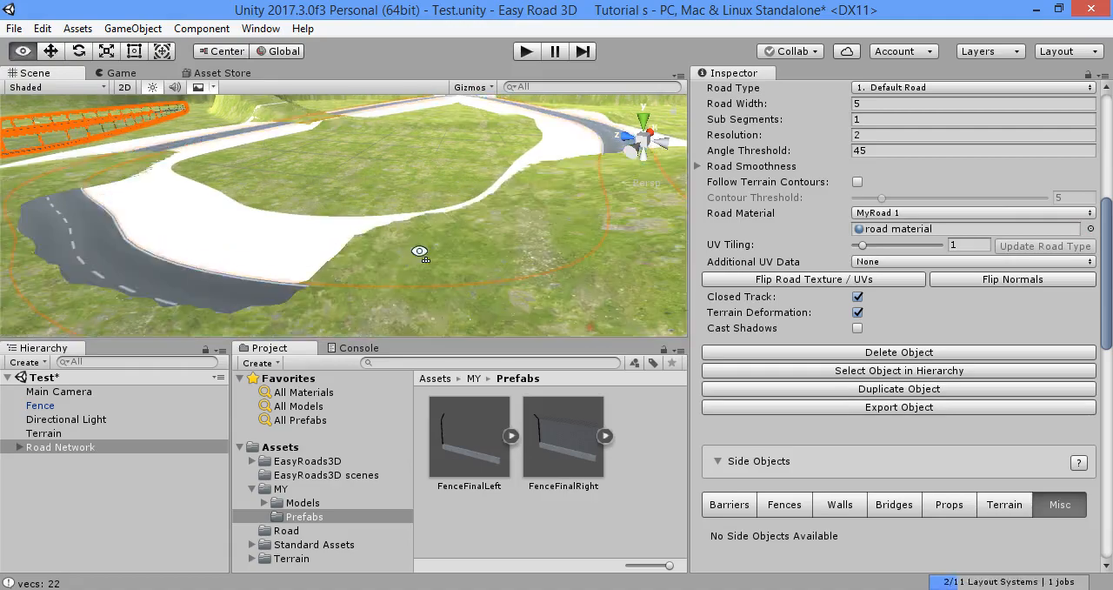
Move the end marker of Default Road 001 inward to shorten and round off the closed loop
key(w)
mouse_move(419, 253)
right_down()
mouse_move(473, 104)
mouse_move(467, 178)
mouse_move(380, 206)
right_up()
click(379, 202)
drag(342, 270, 91, 548)
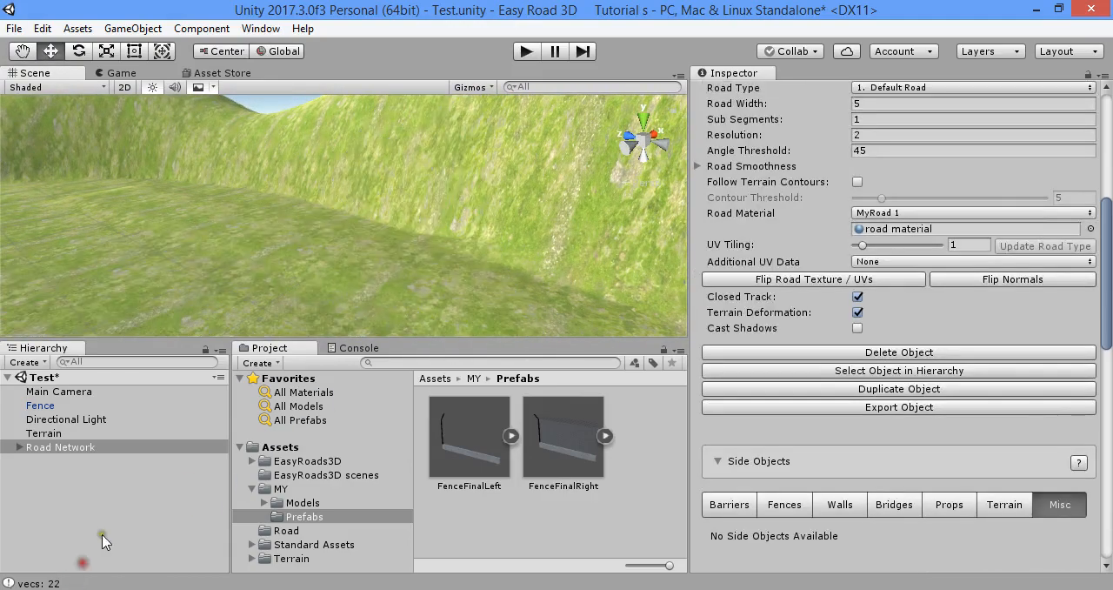
mouse_move(261, 261)
alt+mouse_down()
mouse_move(971, 246)
mouse_move(728, 273)
mouse_move(611, 244)
alt+mouse_up()
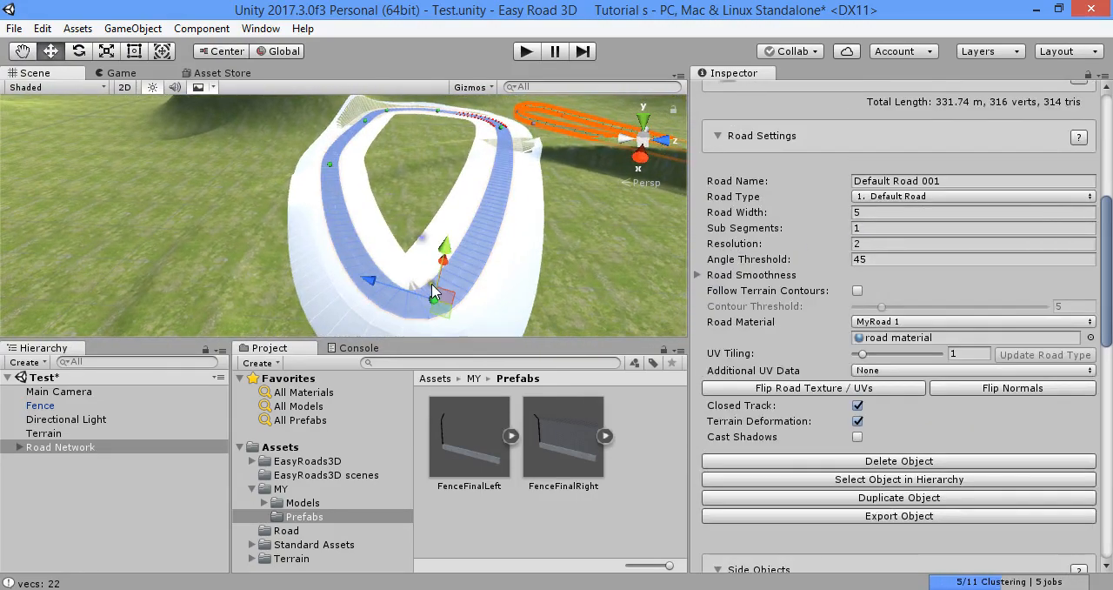
mouse_move(442, 298)
mouse_down()
mouse_move(459, 266)
mouse_move(427, 249)
mouse_move(443, 179)
mouse_up()
key(w)
right_drag(500, 207, 467, 214)
key(s)
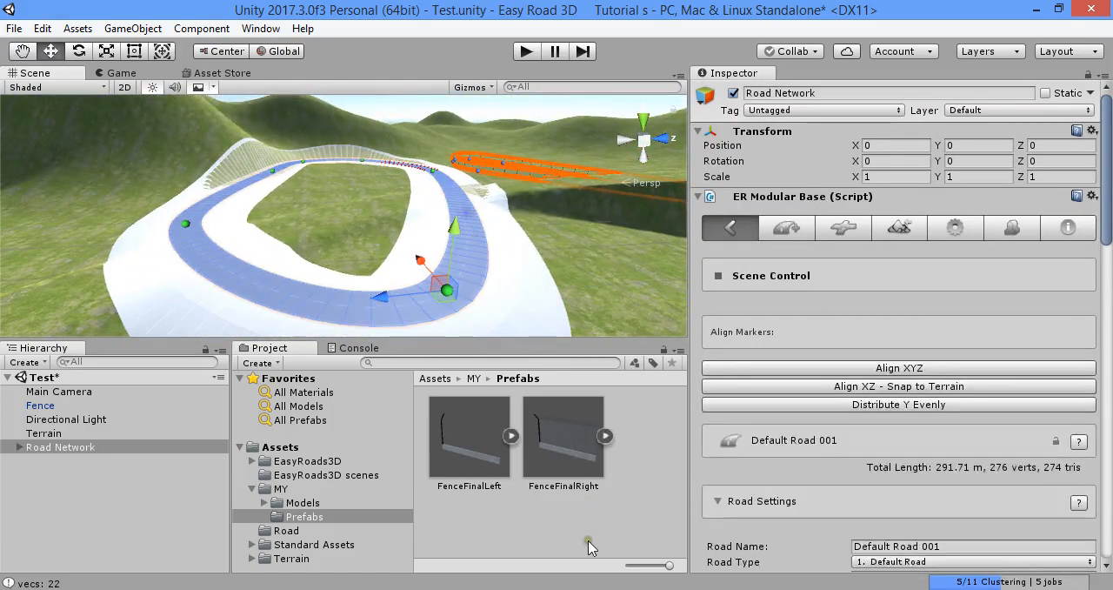
click(749, 589)
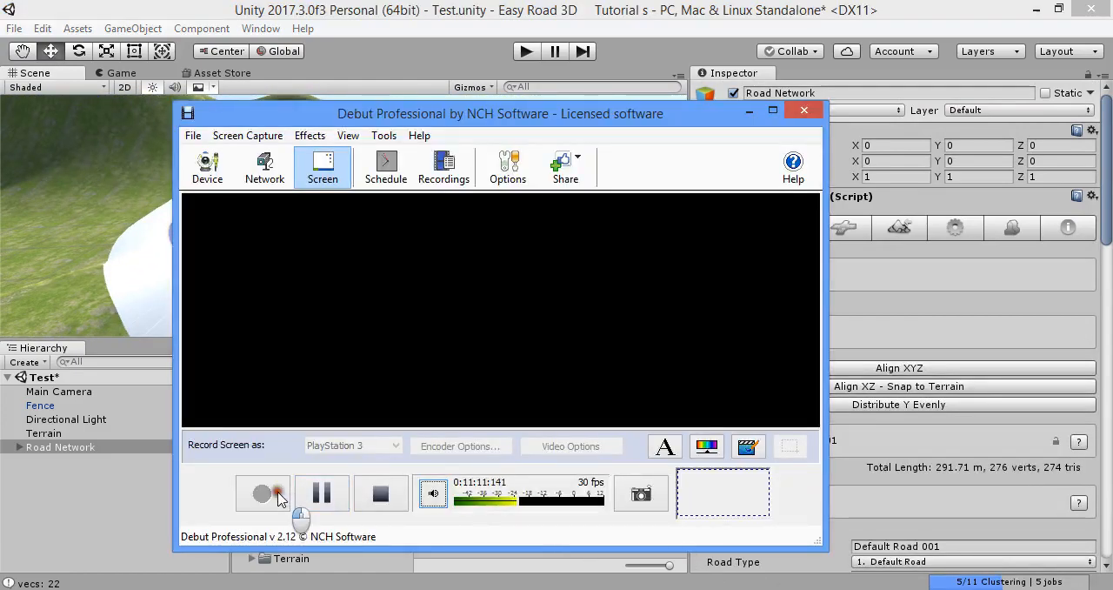
click(315, 494)
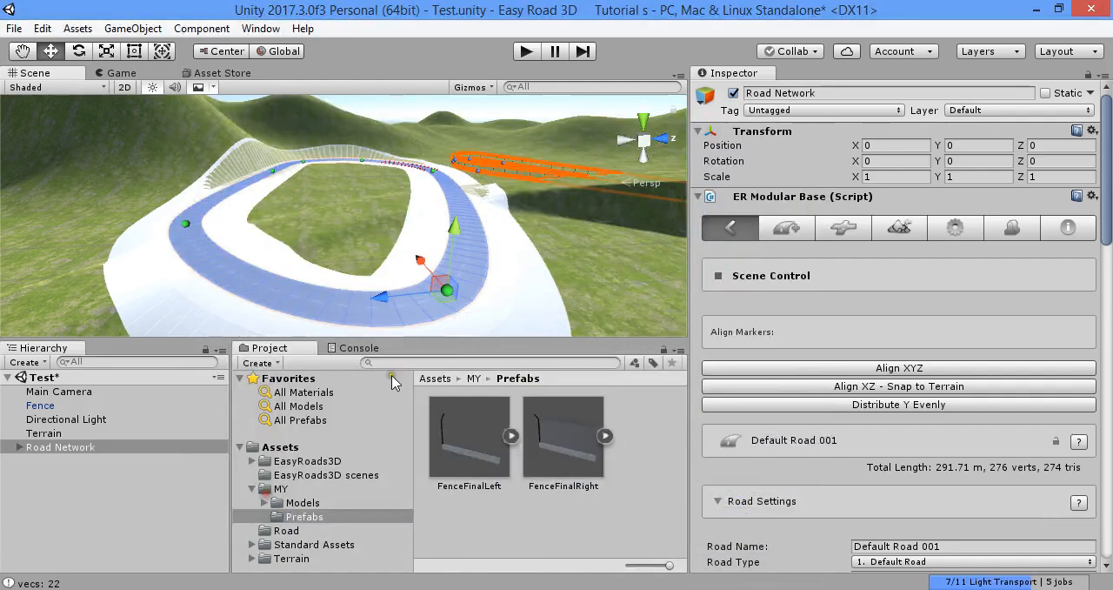
right_drag(539, 261, 521, 206)
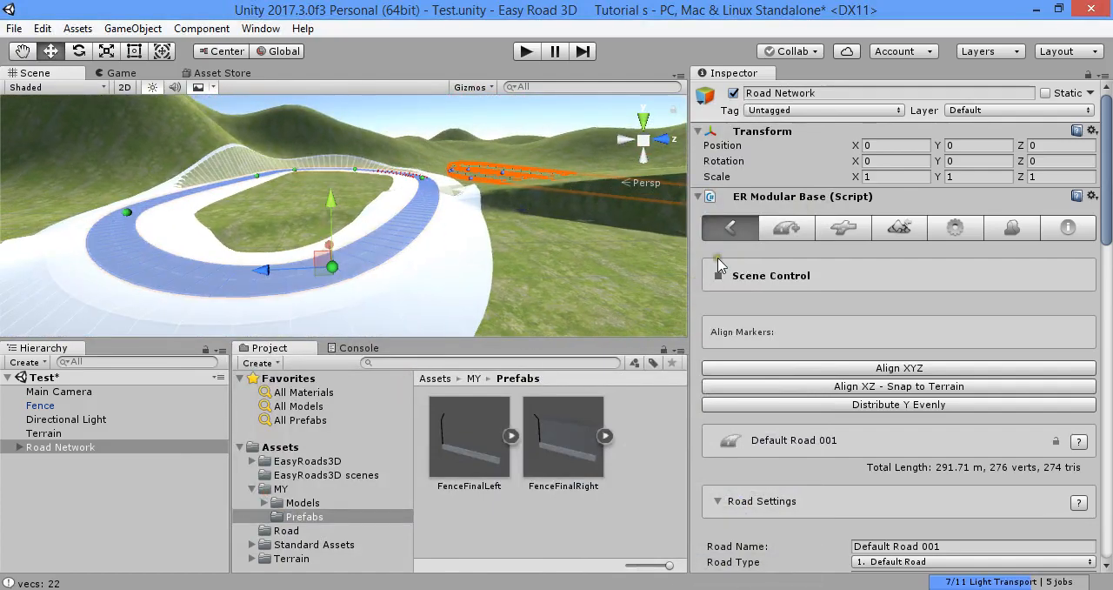
Enable the Fence Right and Fence Left side objects from the Fences category on Default Road 001
scroll(765, 322, down, 12)
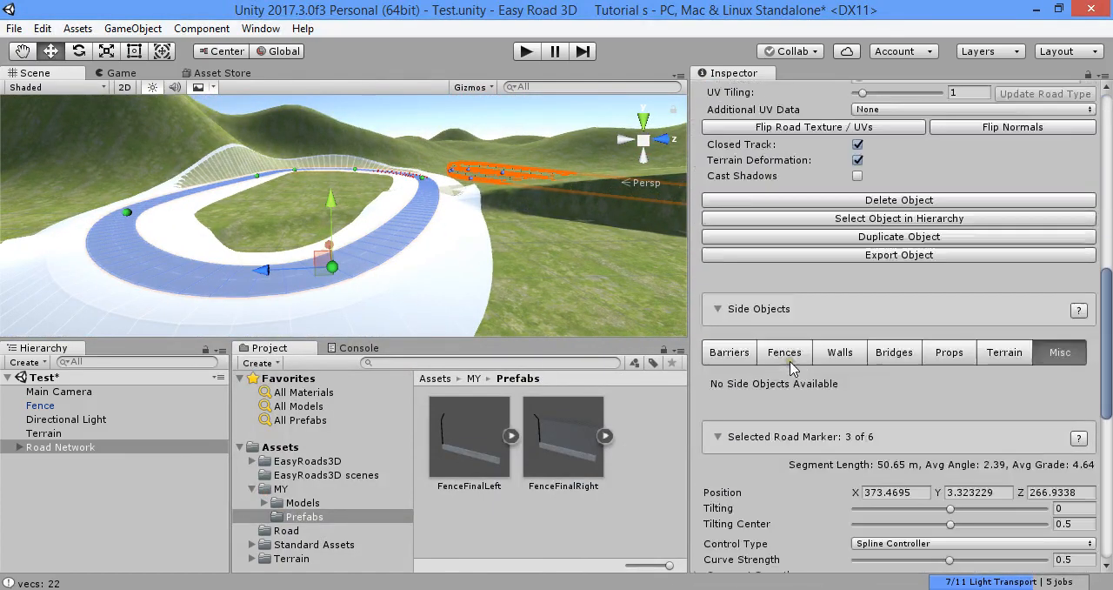
scroll(800, 360, up, 6)
scroll(785, 390, down, 15)
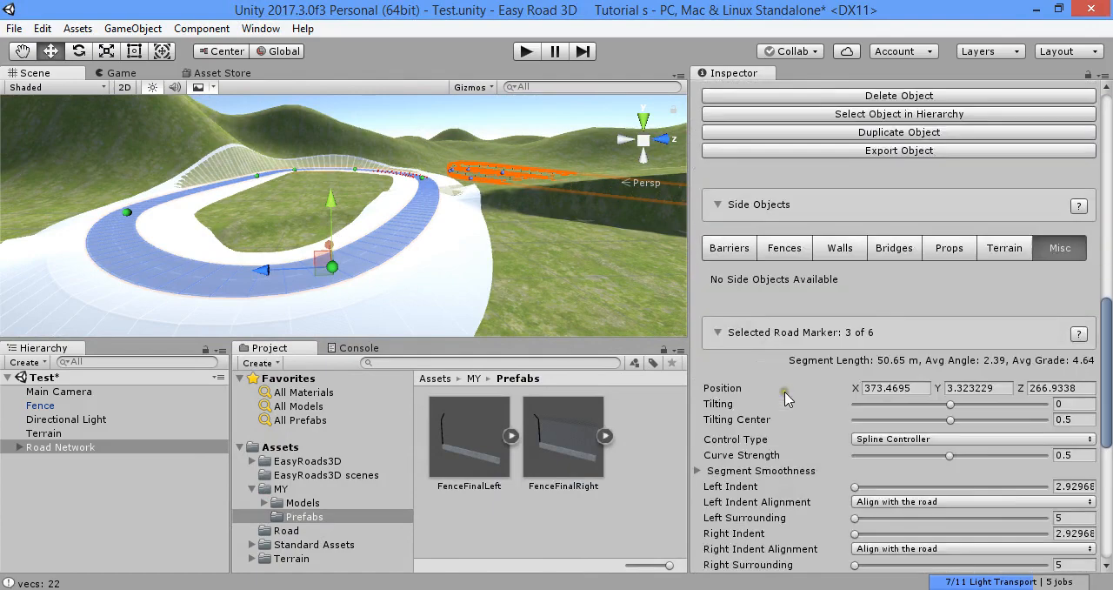
scroll(765, 378, up, 5)
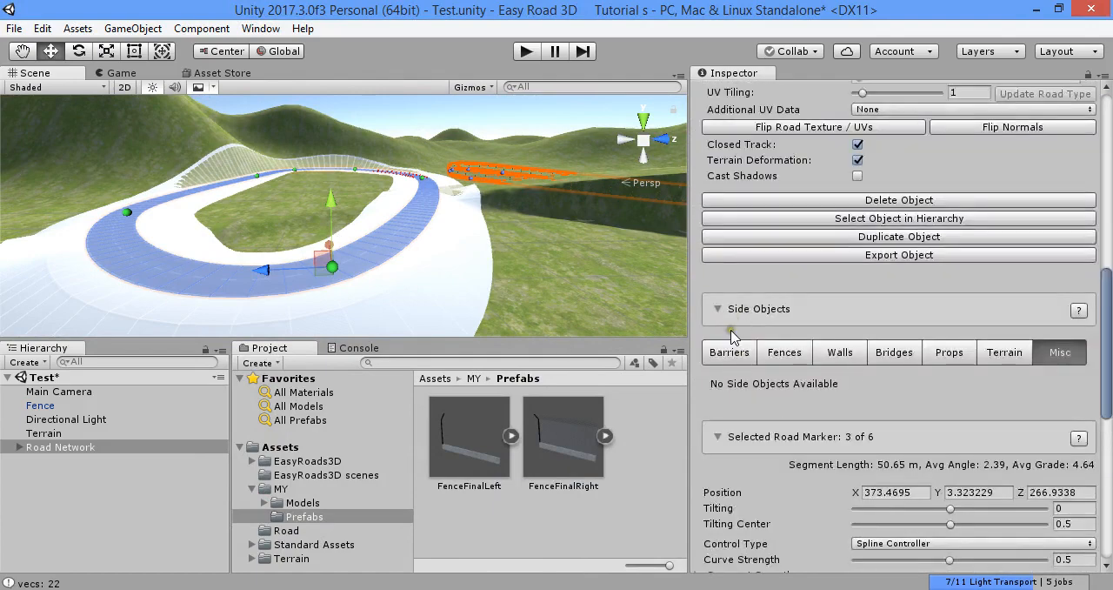
click(773, 352)
scroll(730, 383, down, 2)
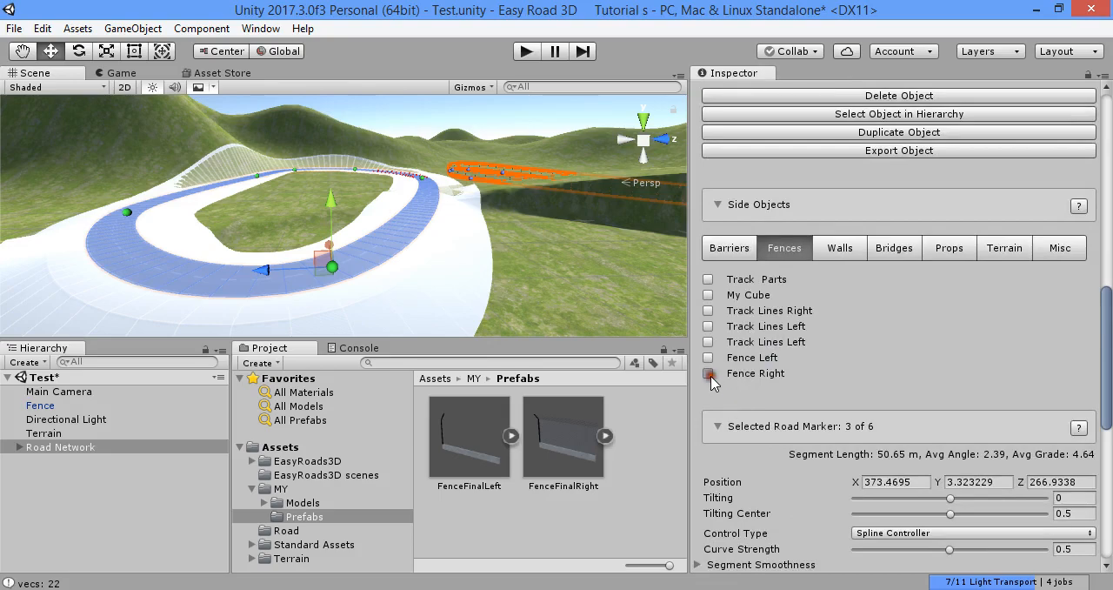
right_drag(488, 306, 448, 214)
key(w)
key(w)
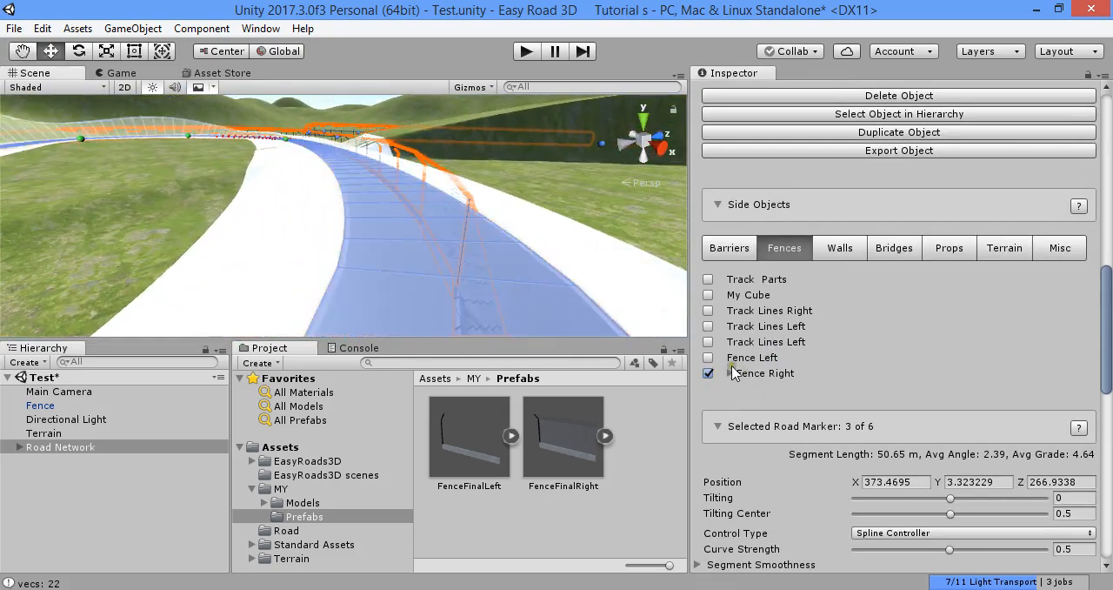
key(s)
mouse_move(473, 271)
right_down()
mouse_move(450, 269)
mouse_move(410, 291)
right_up()
Set the X Position of the Fence Left side object to 3 and then 5, updating the active scene instances each time
scroll(728, 350, up, 10)
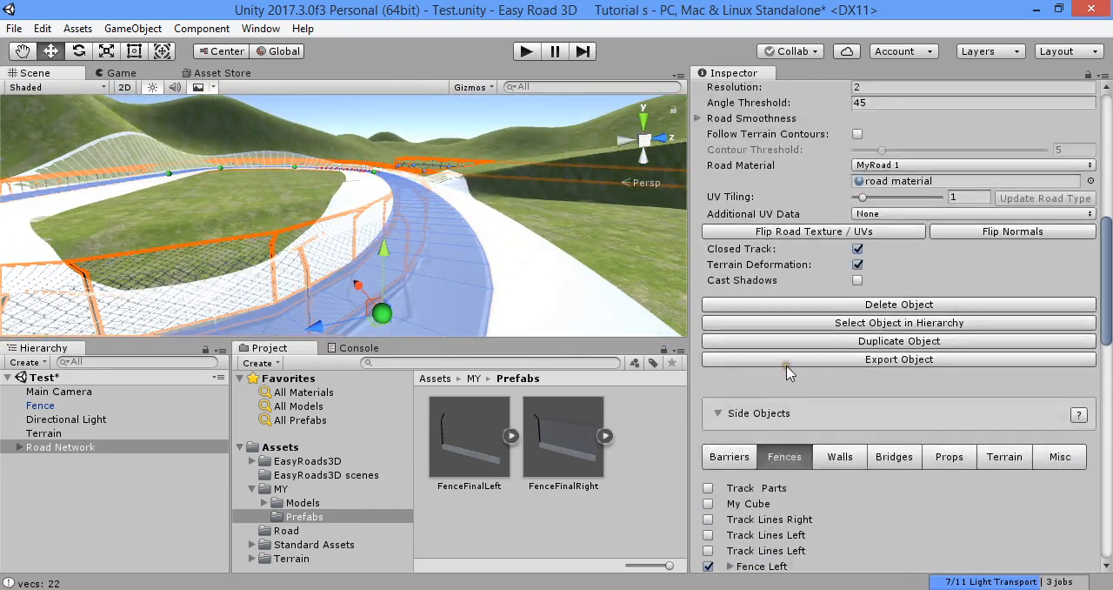
click(999, 225)
scroll(947, 323, down, 1)
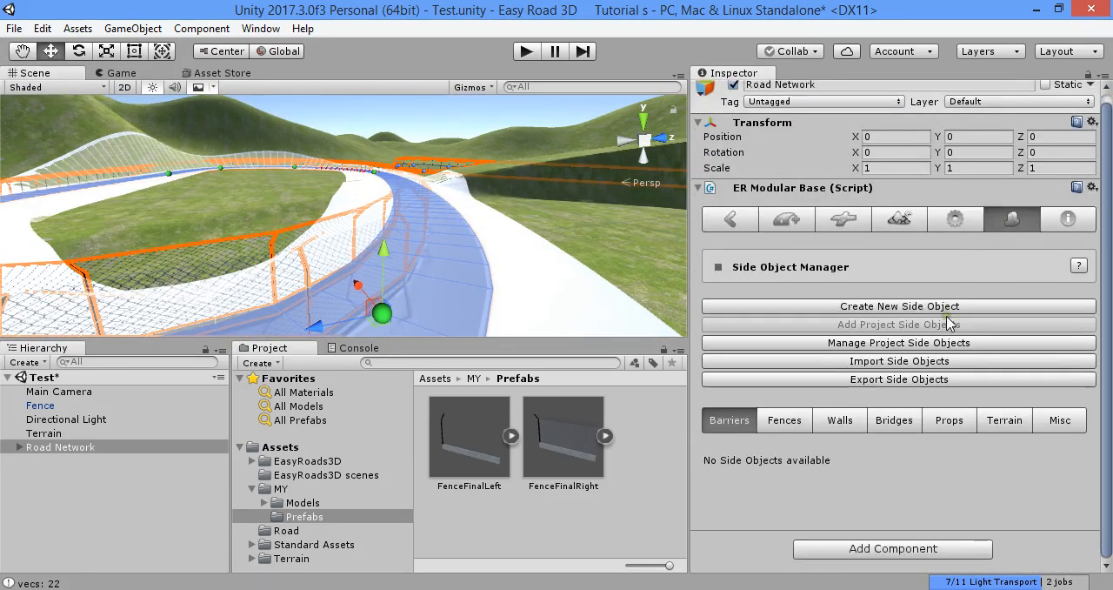
click(786, 420)
scroll(821, 423, down, 8)
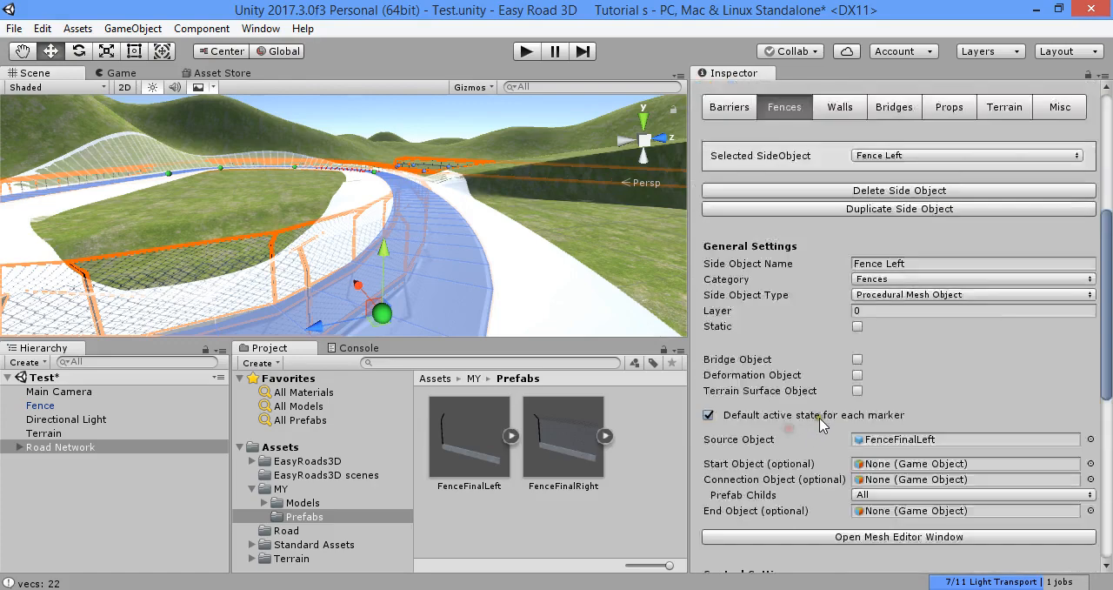
scroll(885, 361, down, 8)
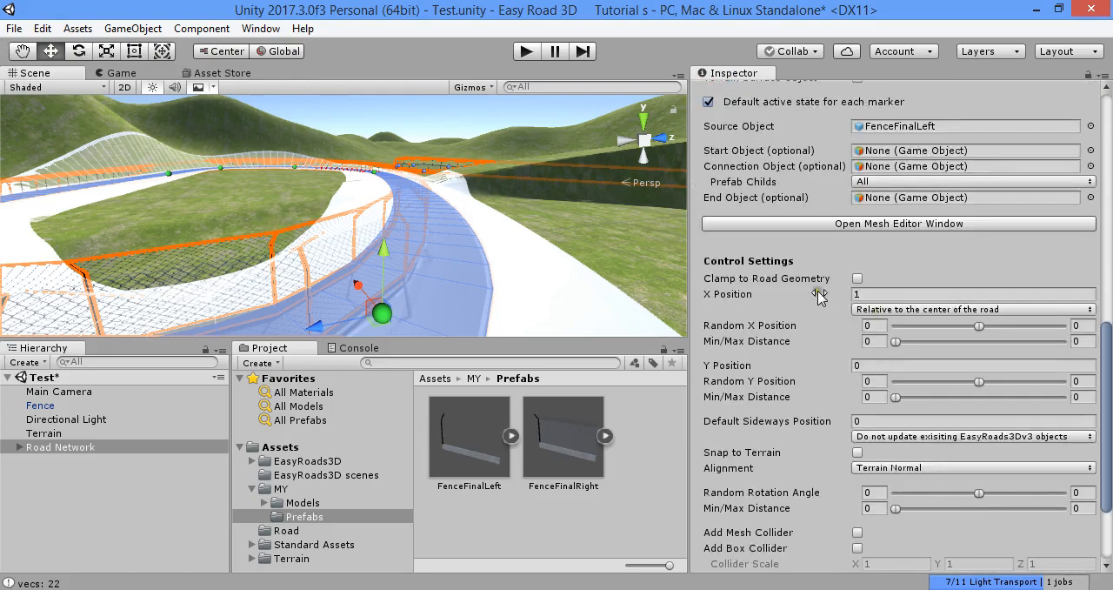
text(3)
scroll(929, 374, down, 3)
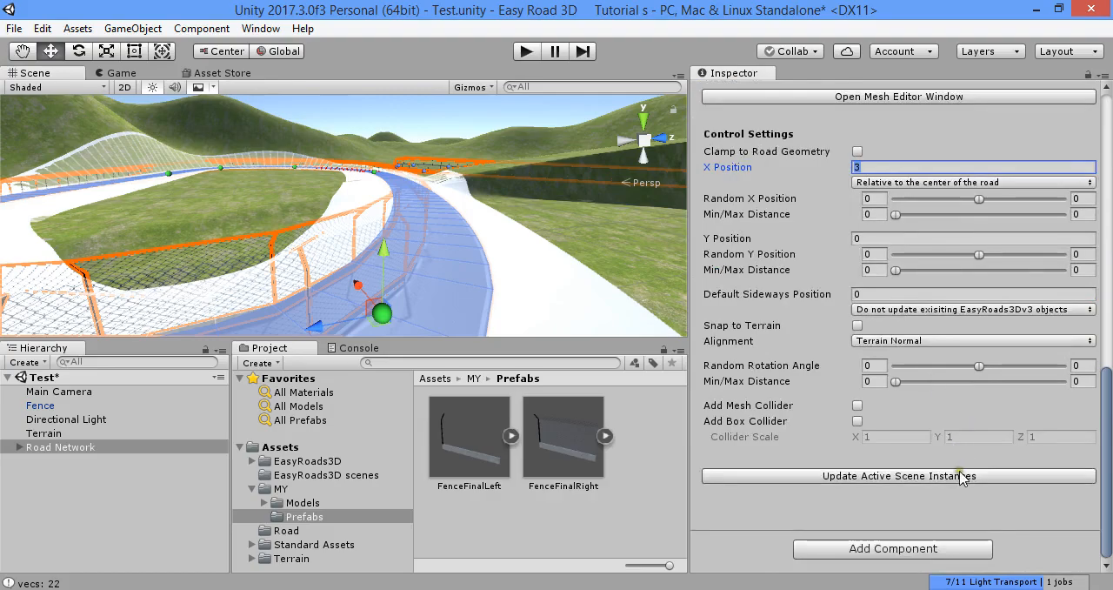
click(961, 476)
right_drag(547, 317, 449, 230)
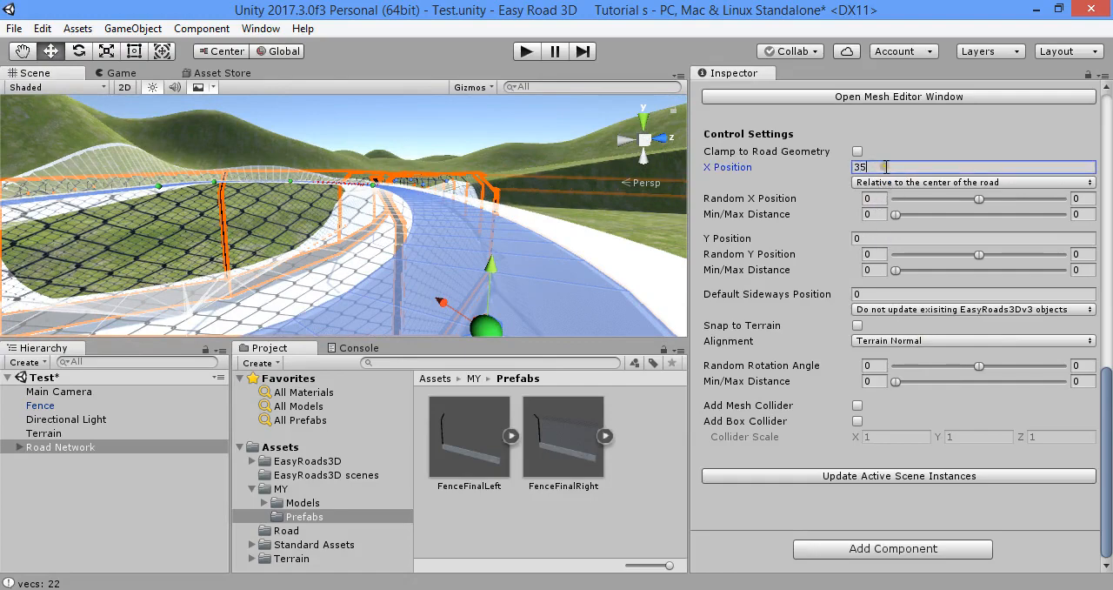
click(961, 476)
Set the X Position of the Fence Right side object to -5 and update the active scene instances
scroll(903, 263, up, 8)
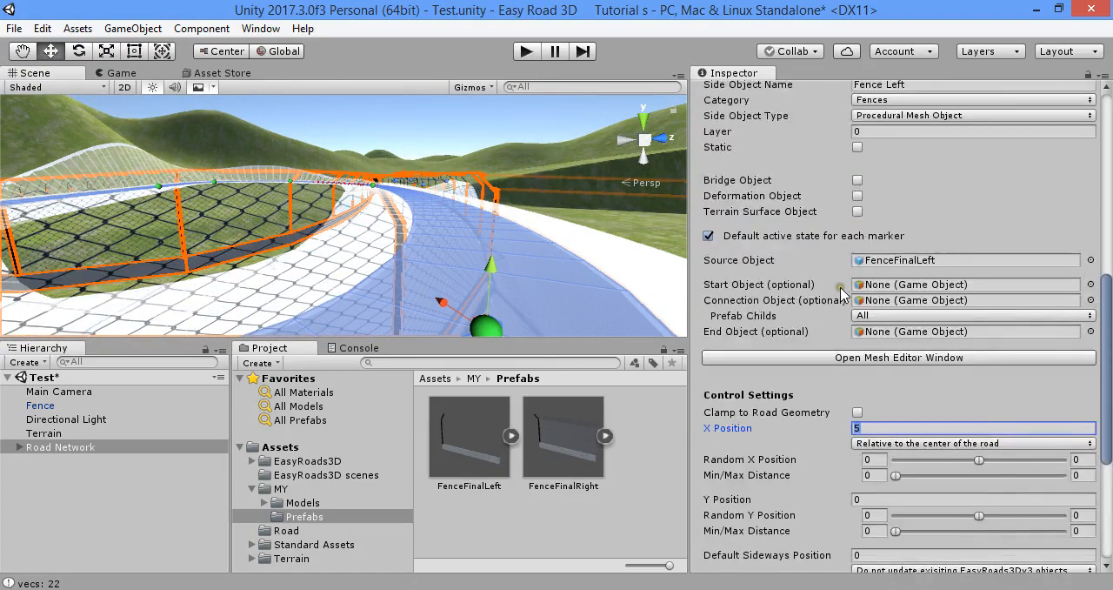
click(916, 134)
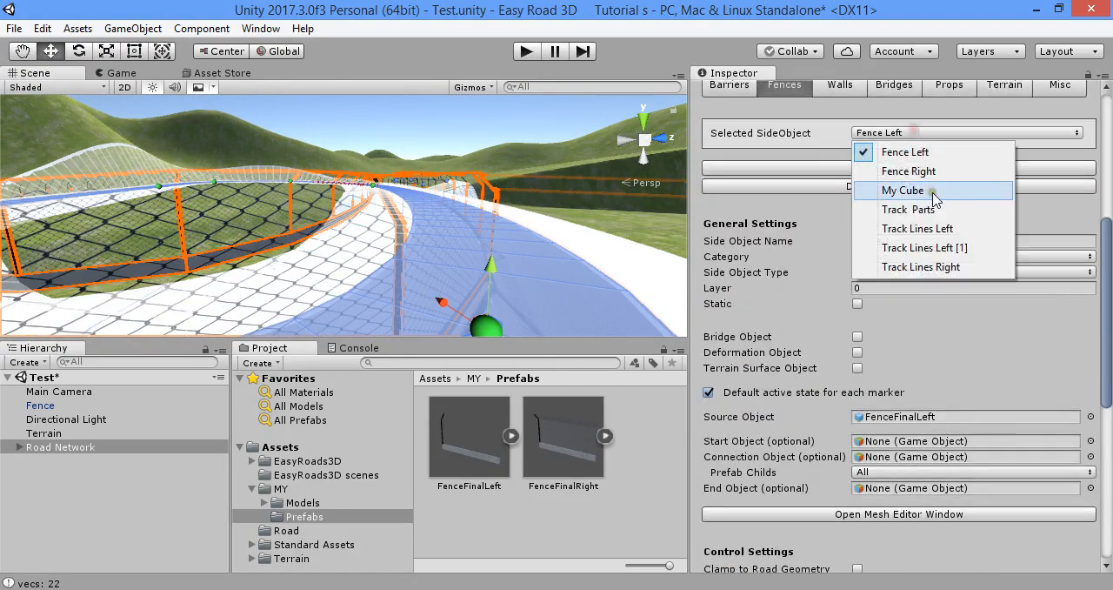
click(944, 173)
scroll(888, 395, down, 5)
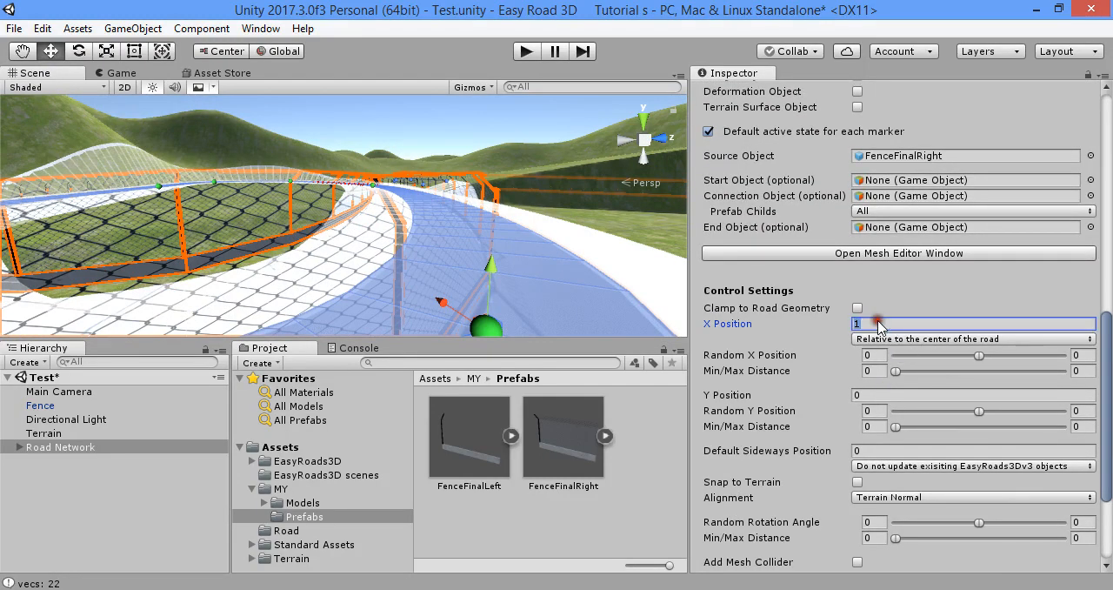
scroll(900, 348, down, 5)
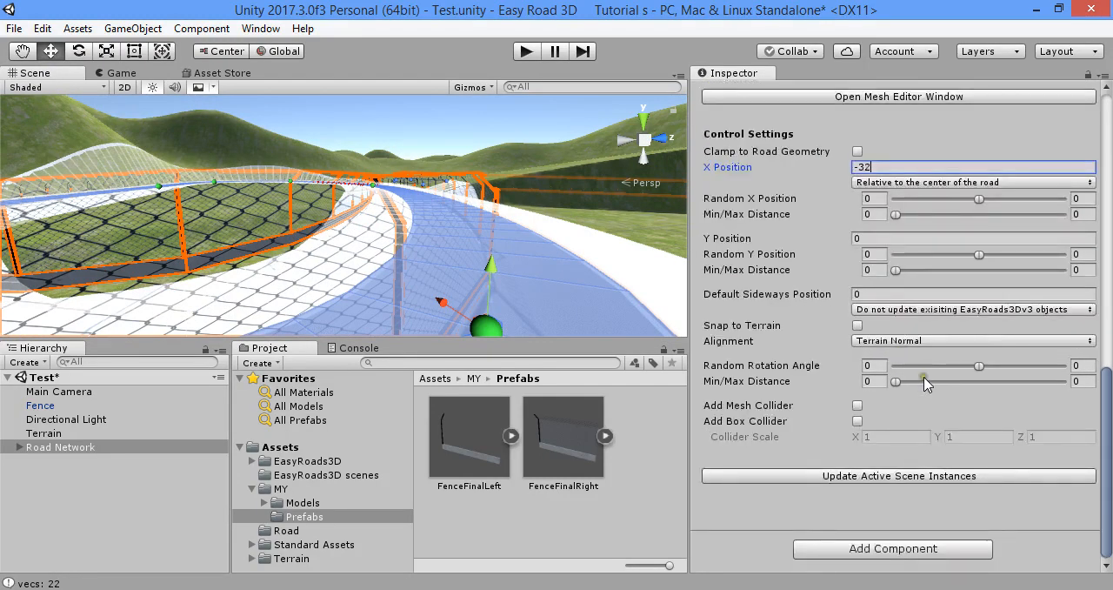
click(952, 475)
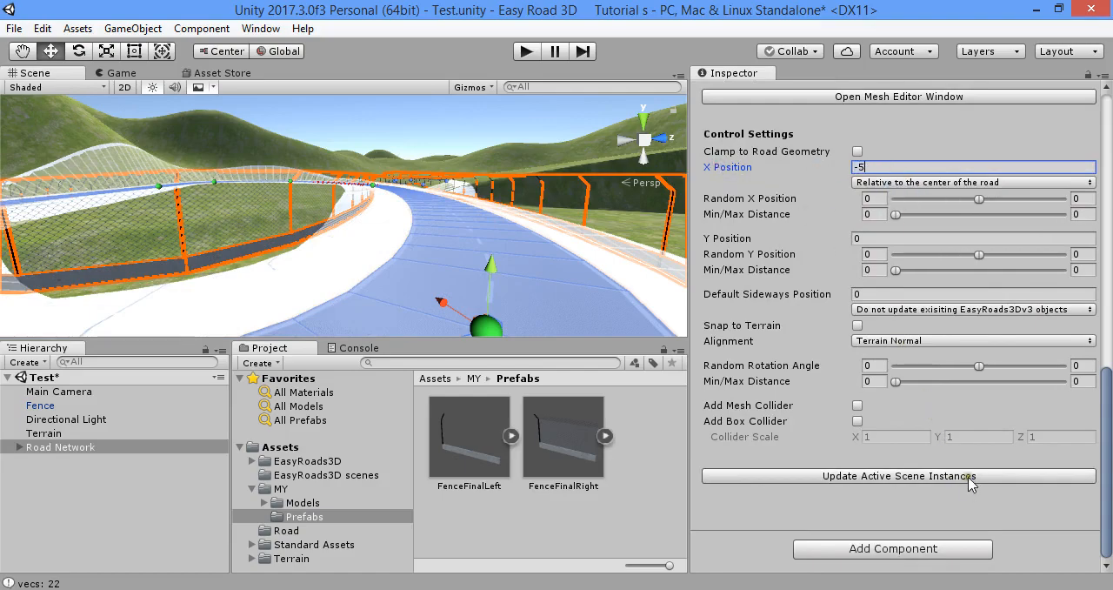
right_drag(574, 295, 459, 289)
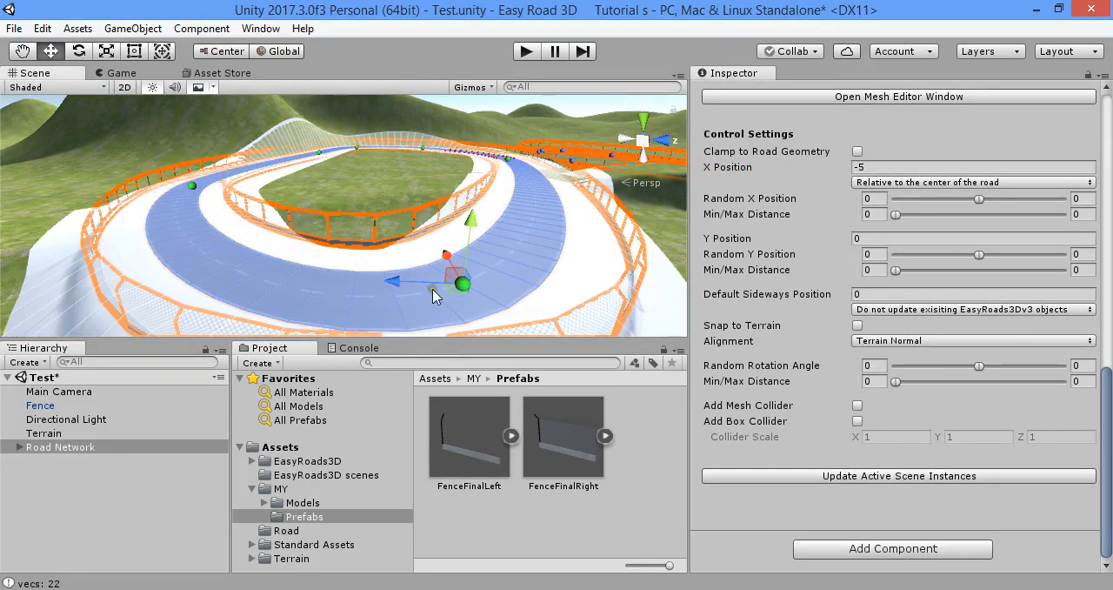
Build the terrain for the road network and inspect the fences along the finished road at ground level
scroll(943, 227, up, 12)
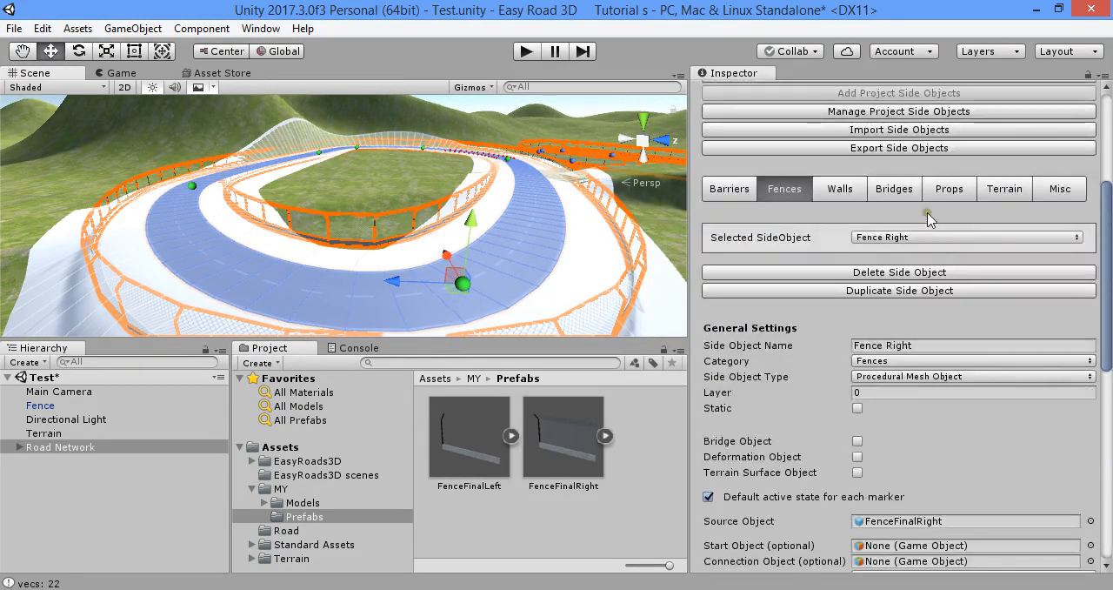
click(902, 221)
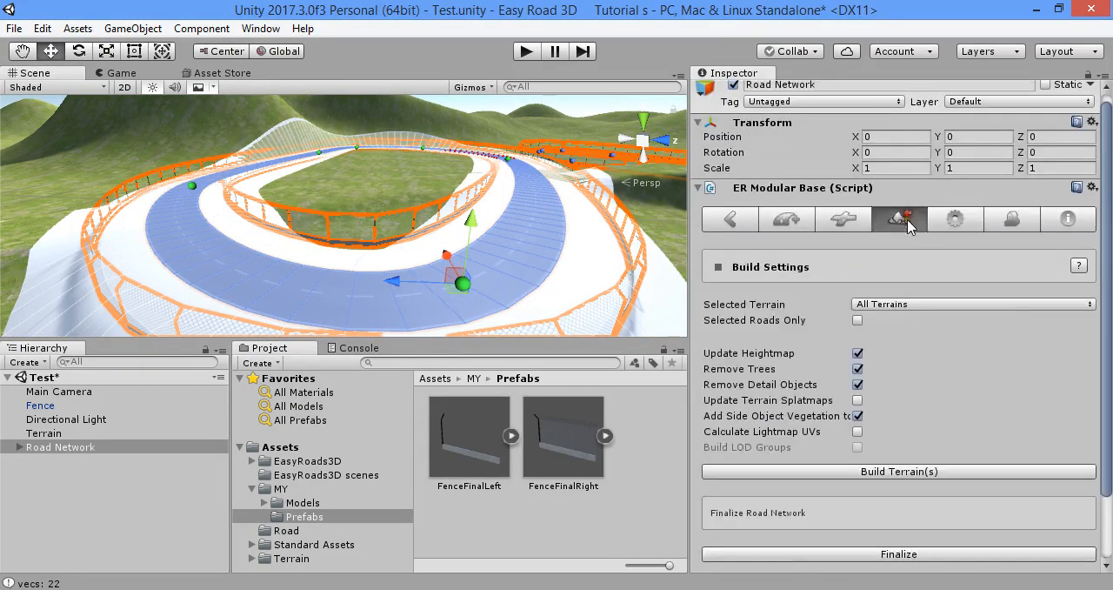
click(937, 474)
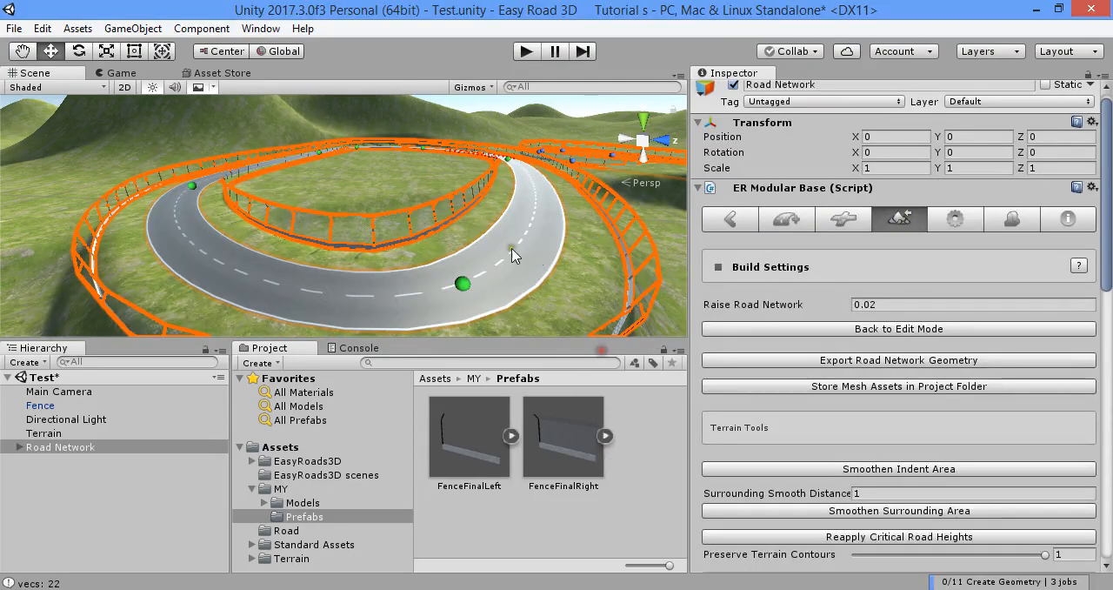
click(638, 401)
key(w)
right_drag(581, 244, 698, 191)
right_drag(568, 269, 753, 230)
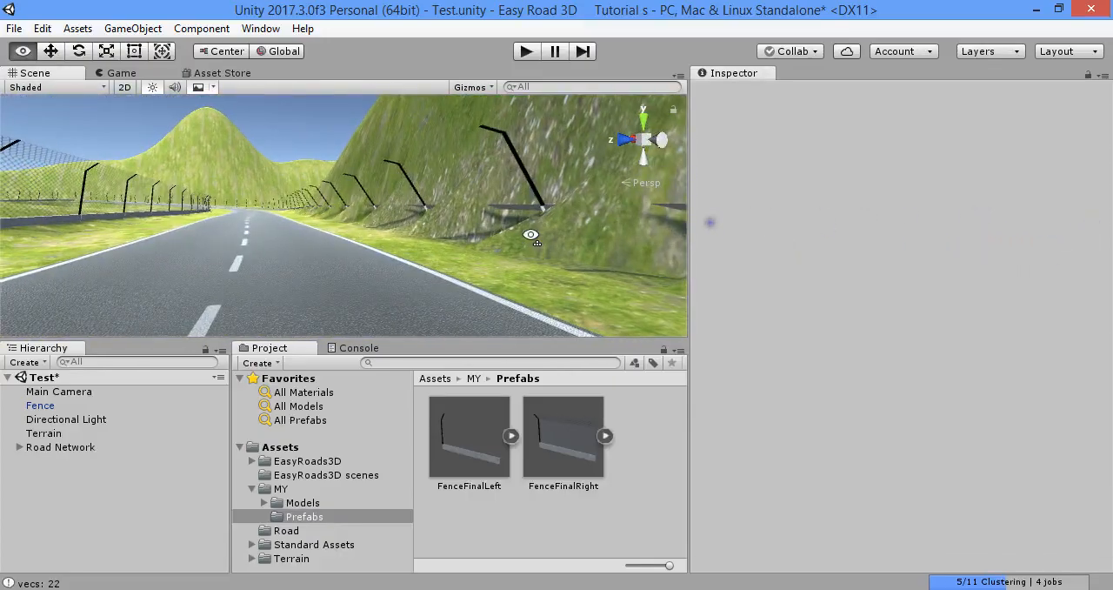
right_drag(530, 234, 441, 248)
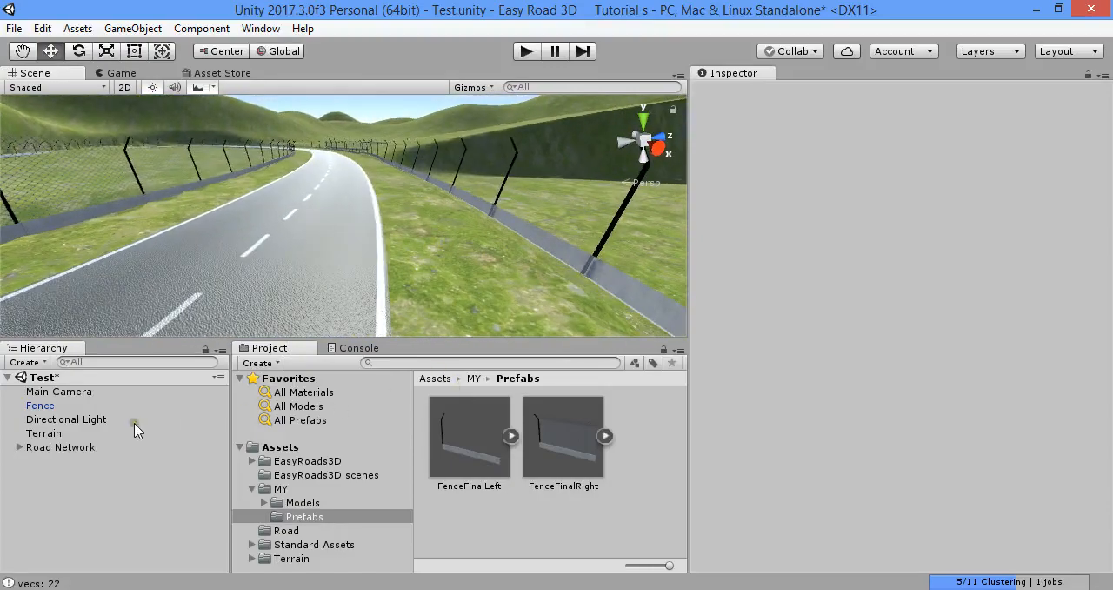
Select the Road Network and return it from the built state to edit mode
click(61, 447)
click(1011, 226)
scroll(981, 280, down, 4)
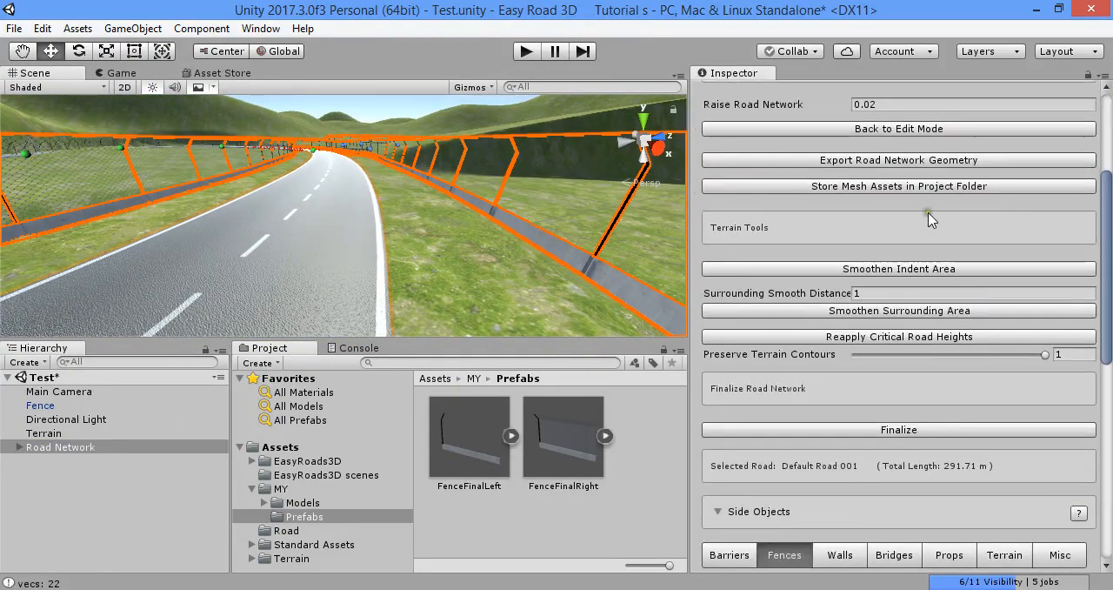
scroll(928, 214, up, 2)
click(924, 234)
Set the X Position of the Fence Right side object to -3.7 and update the active scene instances
click(1005, 142)
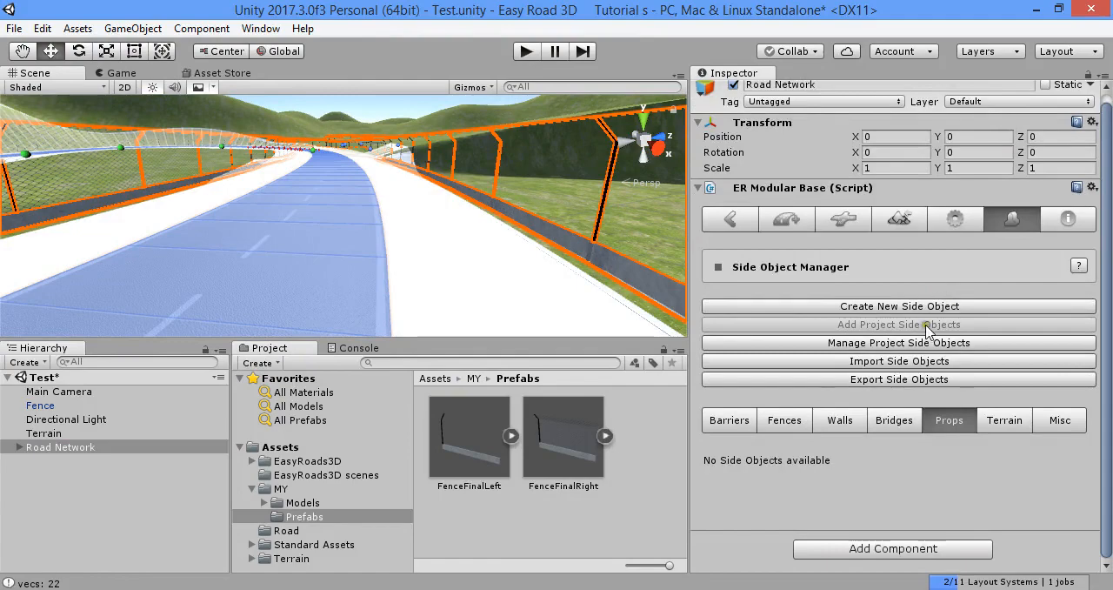
click(784, 420)
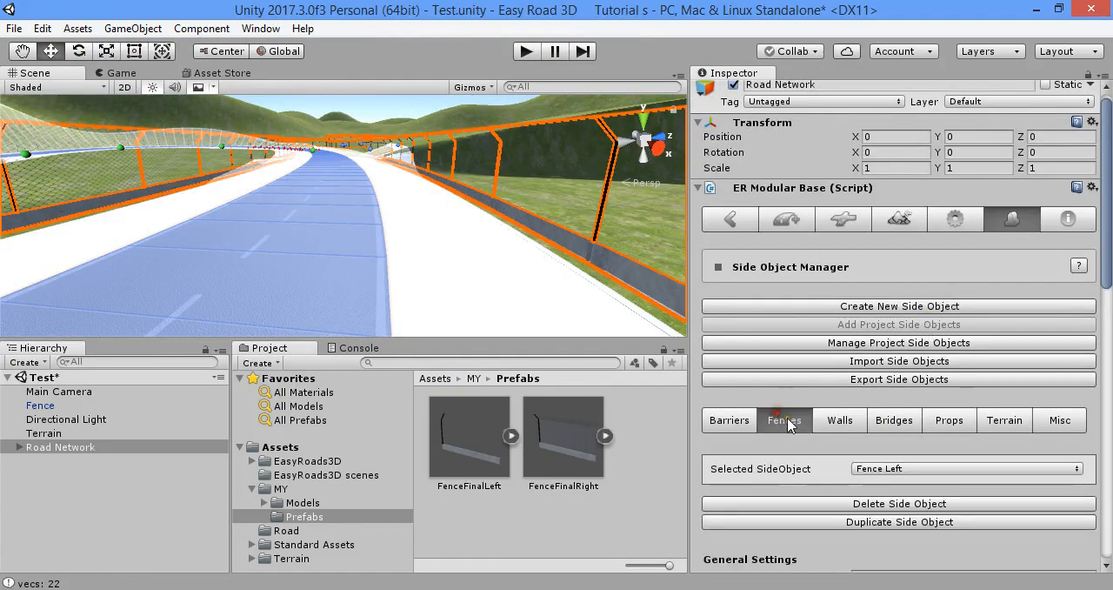
click(915, 468)
click(948, 367)
scroll(925, 357, down, 10)
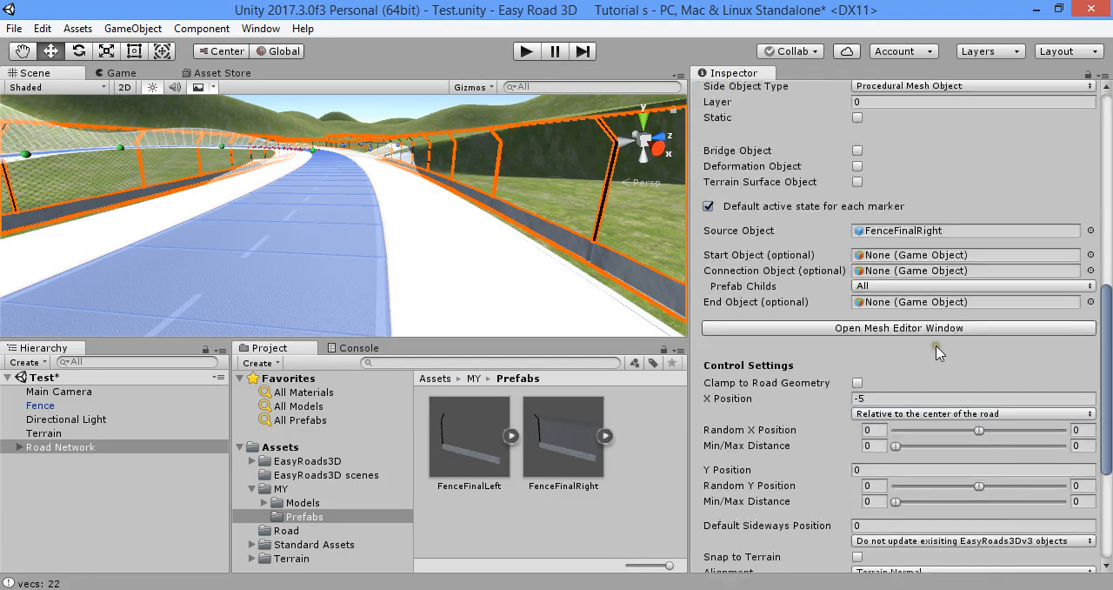
scroll(925, 356, up, 1)
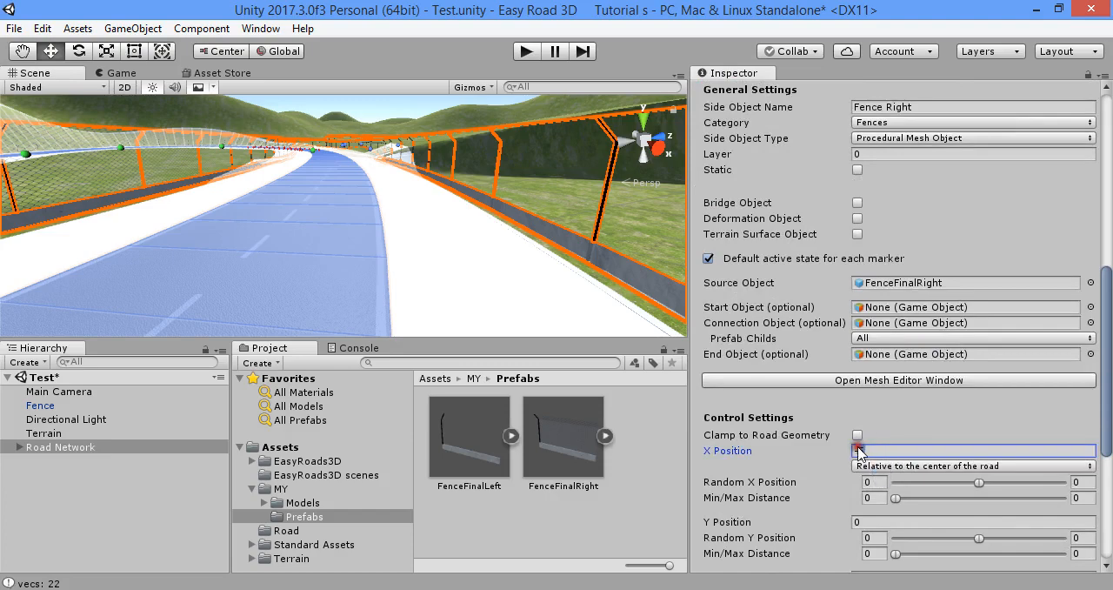
scroll(905, 451, down, 6)
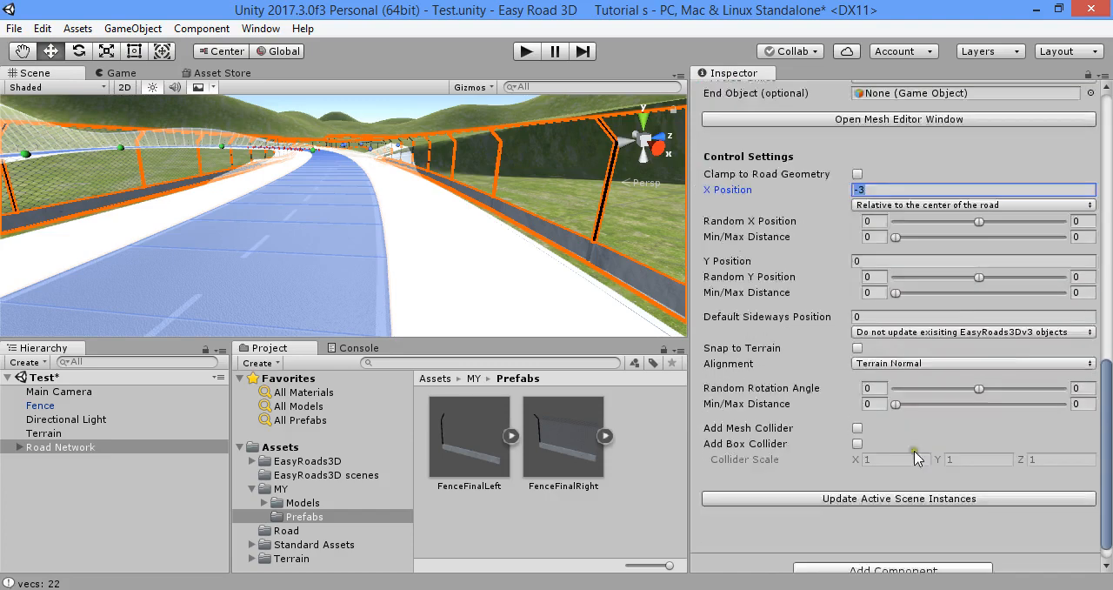
text(.7)
key(Return)
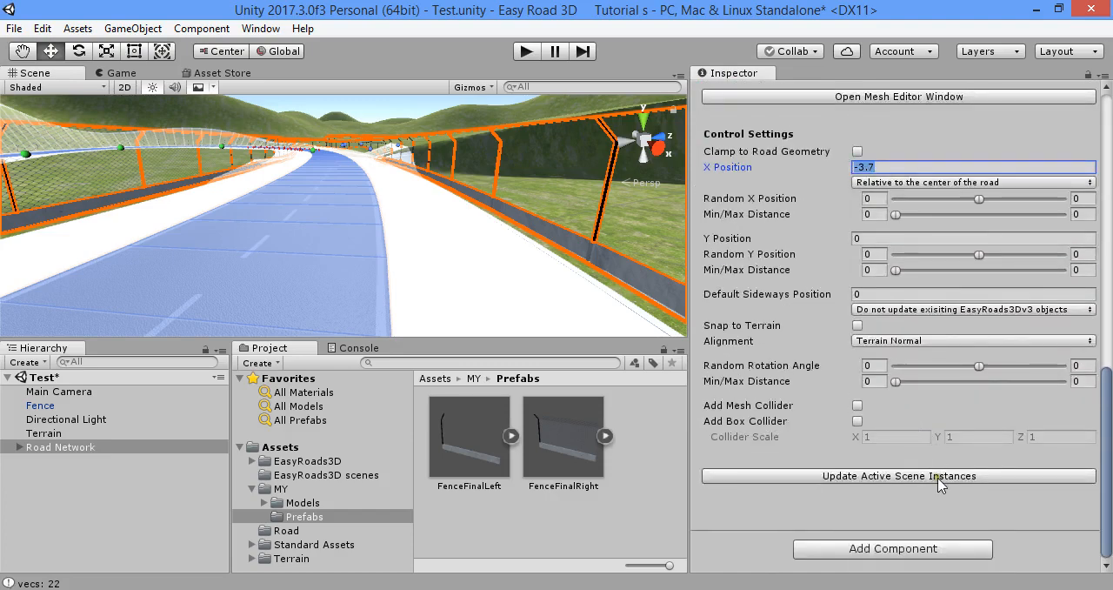
click(940, 477)
right_drag(468, 218, 162, 241)
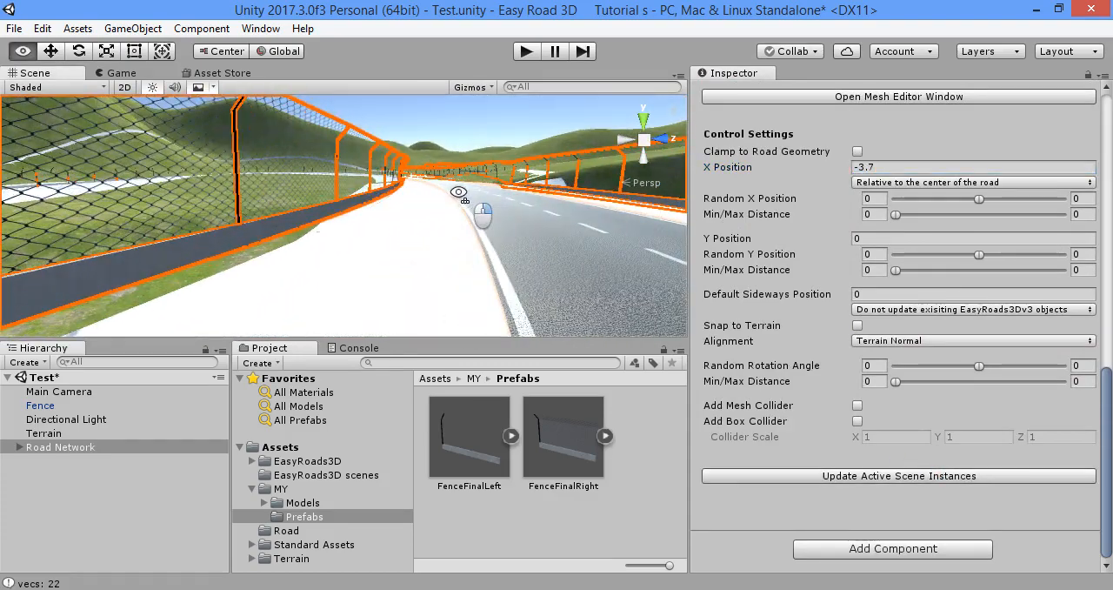
Set the X Position of the Fence Left side object to 3.7 and update the active scene instances
scroll(162, 241, up, 2)
scroll(859, 208, up, 7)
scroll(902, 235, up, 2)
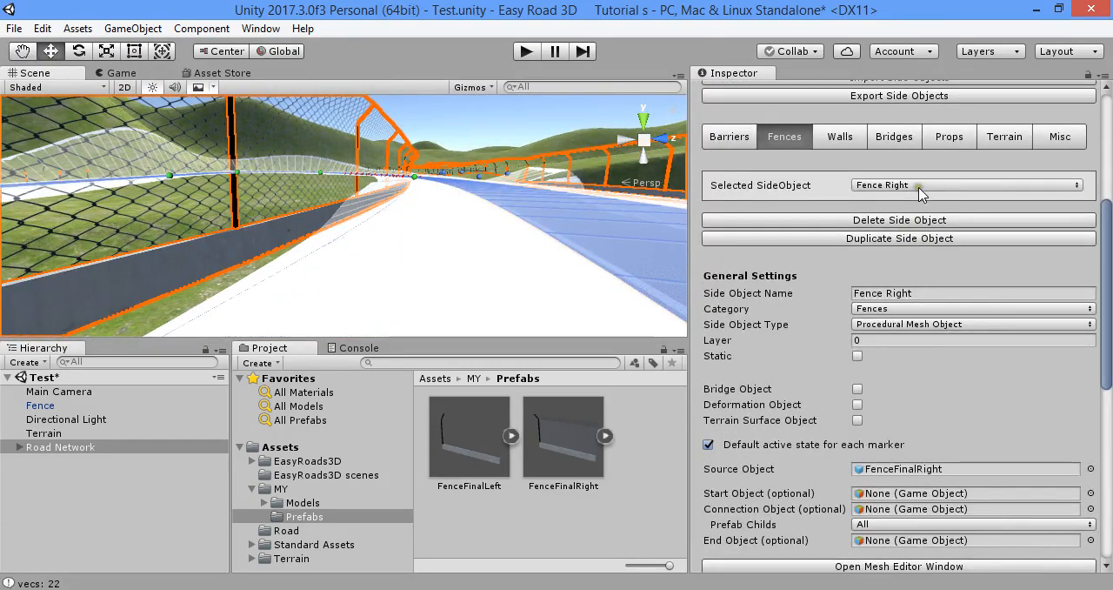
click(920, 187)
click(933, 209)
scroll(915, 318, down, 6)
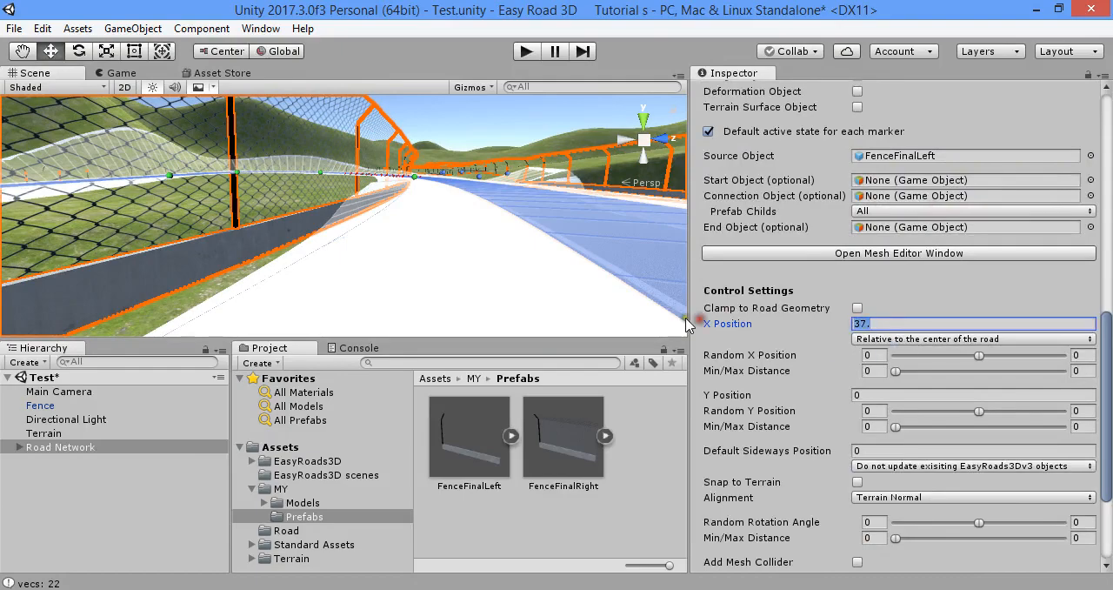
key(Return)
scroll(935, 394, down, 3)
click(984, 477)
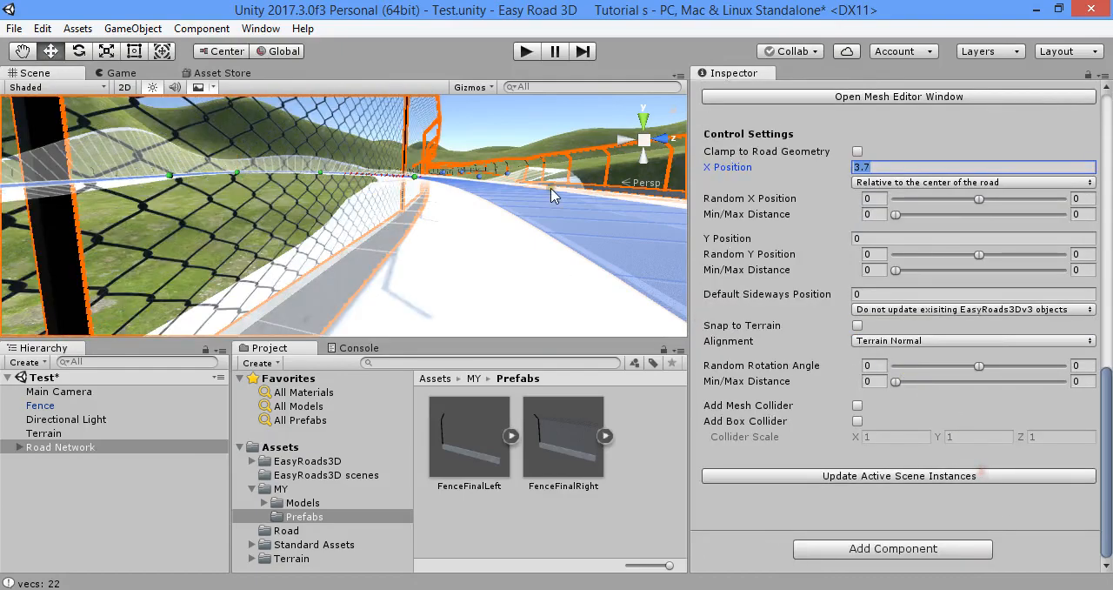
Move the end-bend markers of Default Road 001 outward to enlarge the closed loop, and raise the outer bend marker slightly
middle_drag(552, 191, 495, 214)
scroll(823, 241, up, 12)
right_drag(605, 210, 338, 213)
key(s)
click(416, 214)
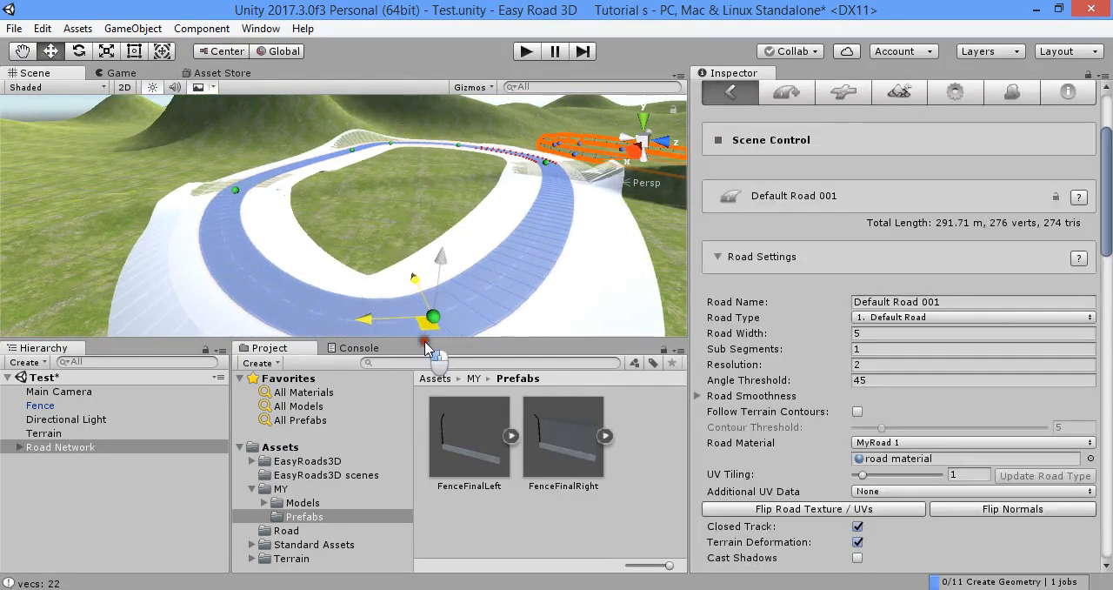
alt+drag(422, 313, 527, 211)
right_drag(526, 211, 494, 239)
click(487, 261)
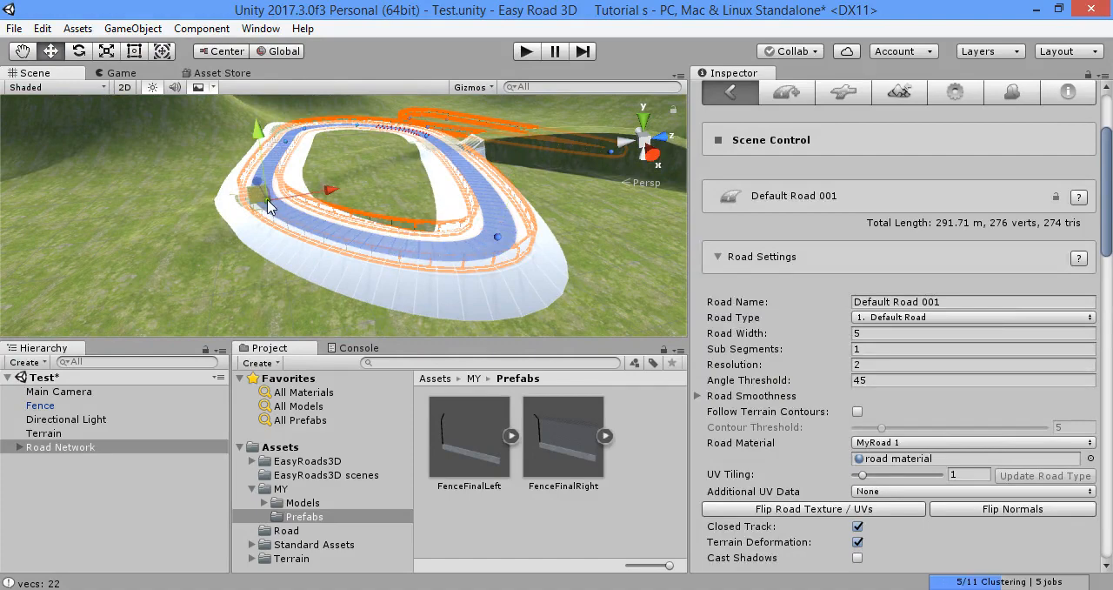
mouse_move(268, 201)
mouse_down()
mouse_move(146, 213)
mouse_move(172, 205)
mouse_up()
drag(159, 139, 157, 131)
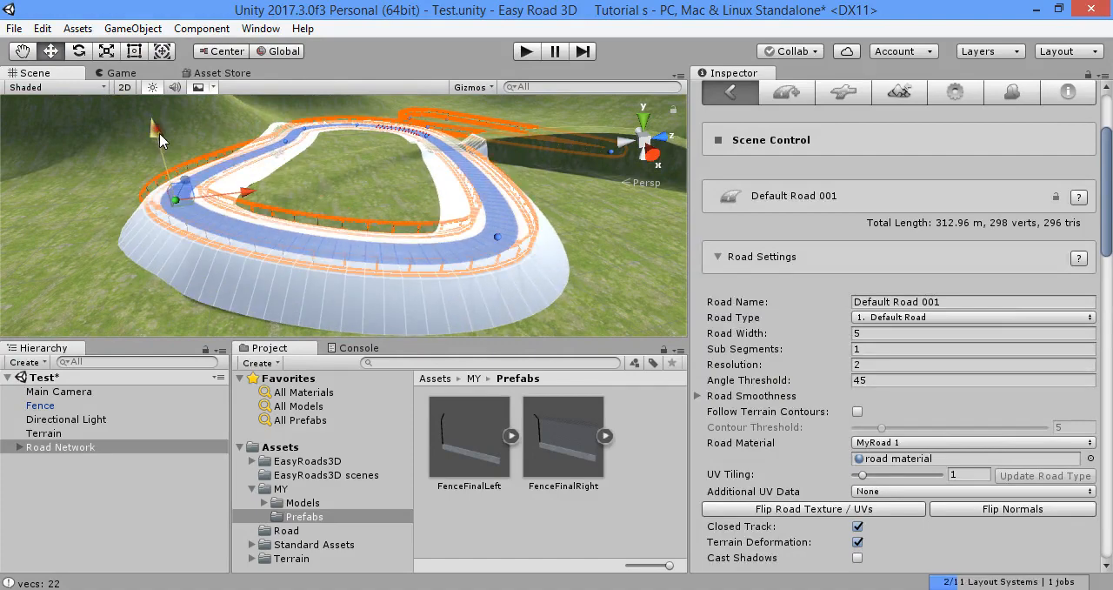
Slightly raise the road marker on the straight section just before the loop's tight bend
scroll(527, 181, down, 5)
mouse_move(527, 182)
right_down()
mouse_move(268, 243)
mouse_move(449, 233)
mouse_move(378, 207)
right_up()
scroll(450, 233, up, 6)
scroll(450, 234, up, 3)
scroll(377, 207, down, 4)
drag(311, 161, 308, 159)
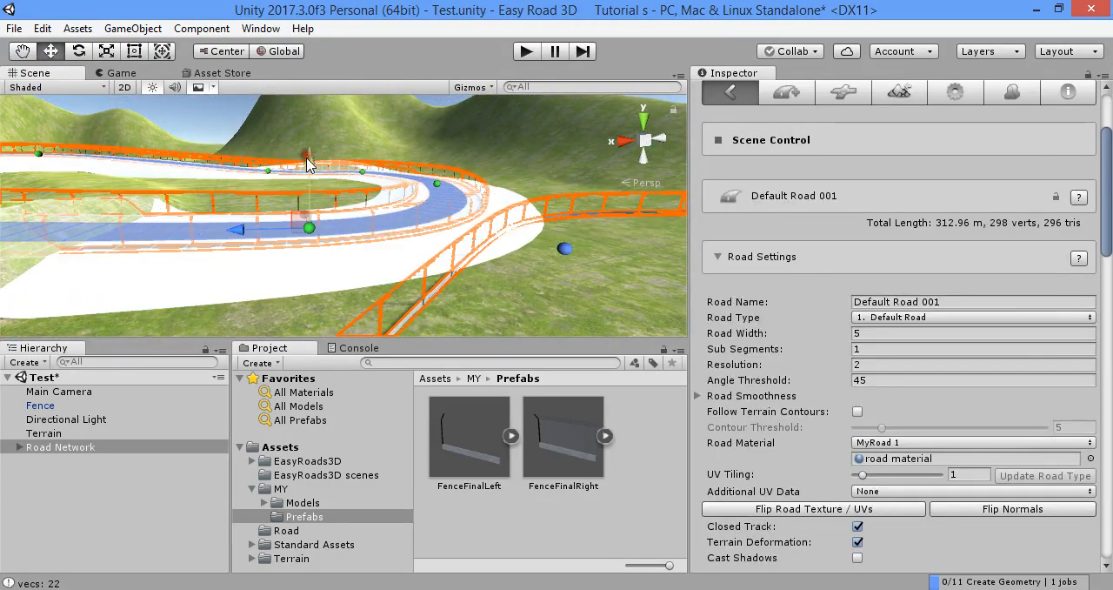
Build all terrains for the reshaped road network and inspect how the fence bases meet the ground
click(359, 239)
mouse_move(359, 238)
right_down()
mouse_move(233, 152)
mouse_move(534, 218)
mouse_move(524, 231)
mouse_move(540, 240)
mouse_move(536, 221)
right_up()
click(895, 227)
click(953, 479)
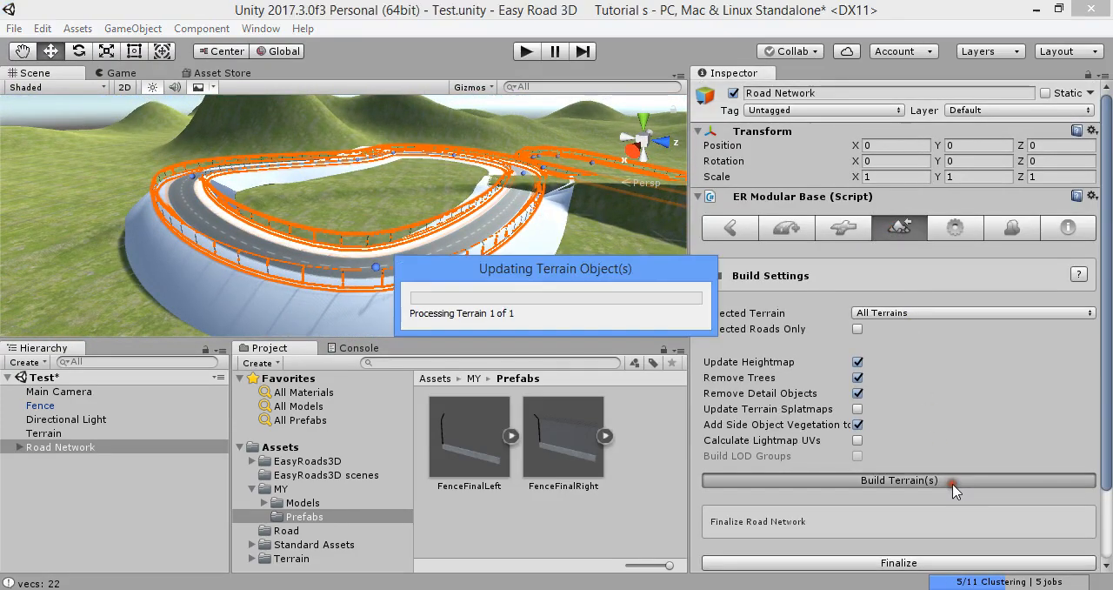
right_drag(405, 207, 358, 219)
key(w)
key(w)
right_drag(305, 265, 661, 320)
right_drag(522, 296, 553, 223)
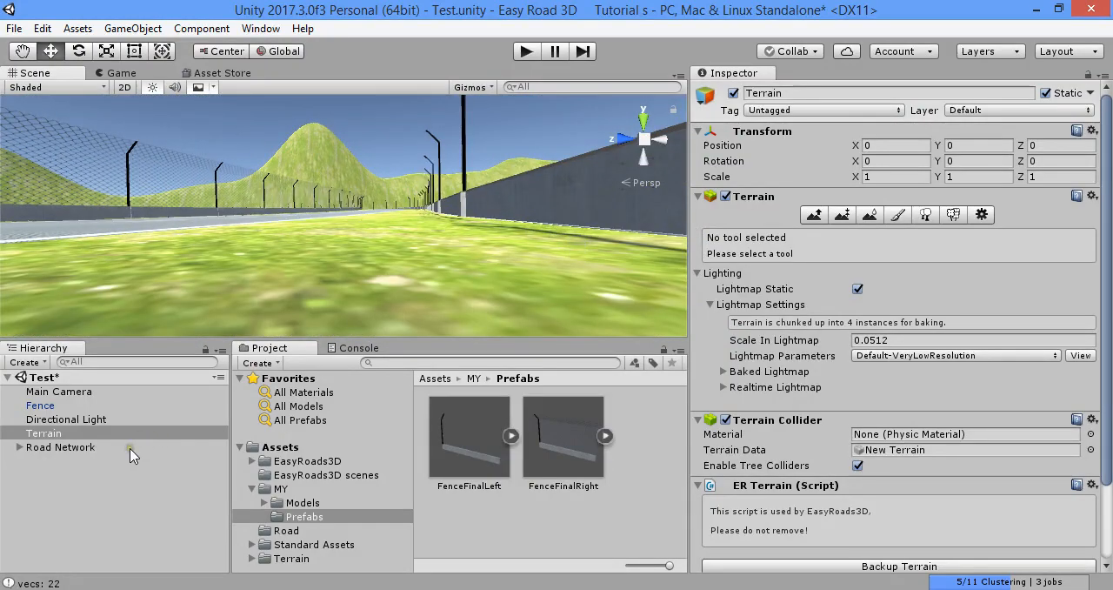
Return the Road Network to edit mode and show the control settings of the Fence Left side object
click(128, 446)
click(1009, 227)
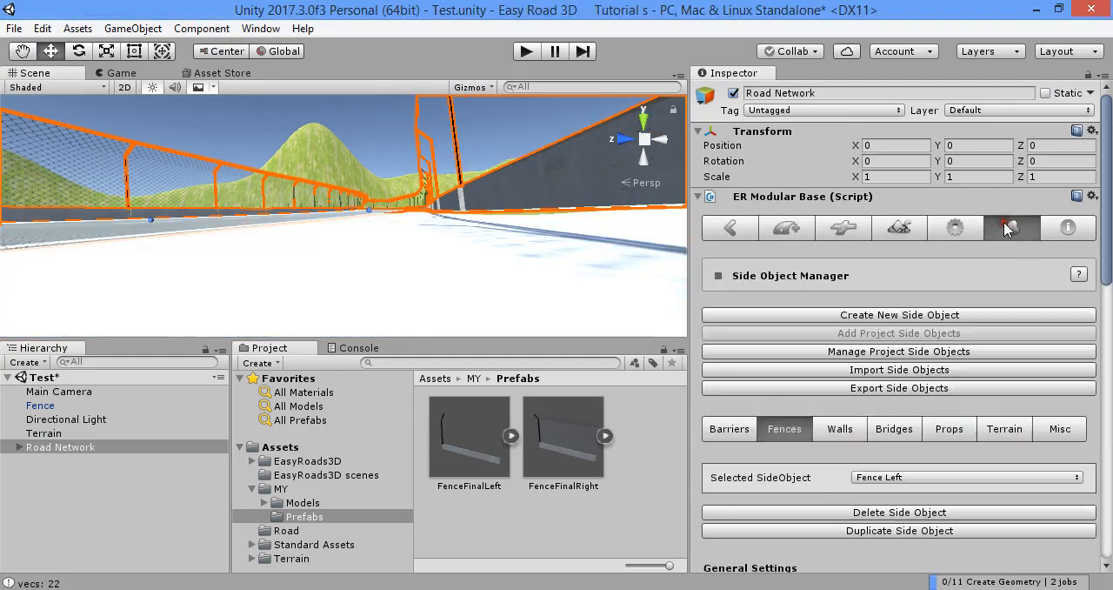
scroll(878, 331, down, 5)
scroll(885, 301, down, 14)
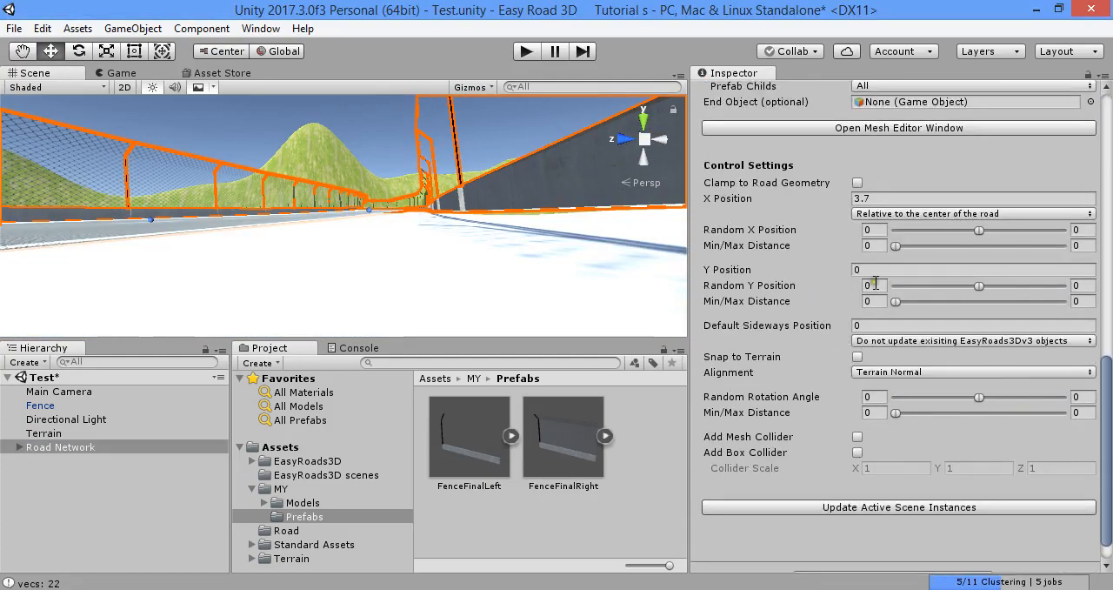
Set the Y Position of Fence Left to -0.3, update the active scene instances and check the fence height
click(869, 269)
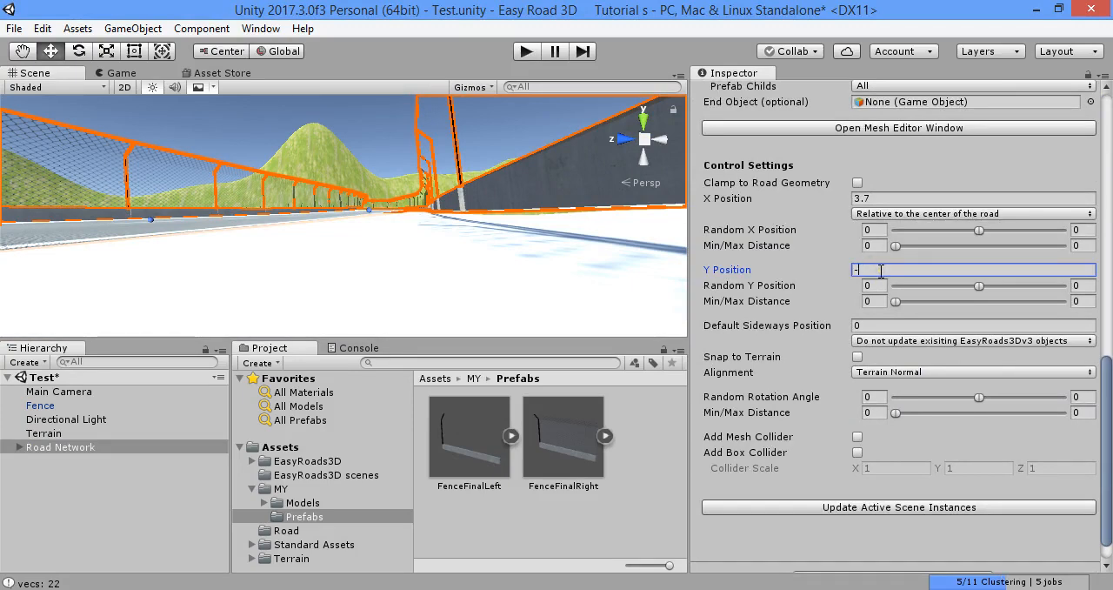
click(943, 505)
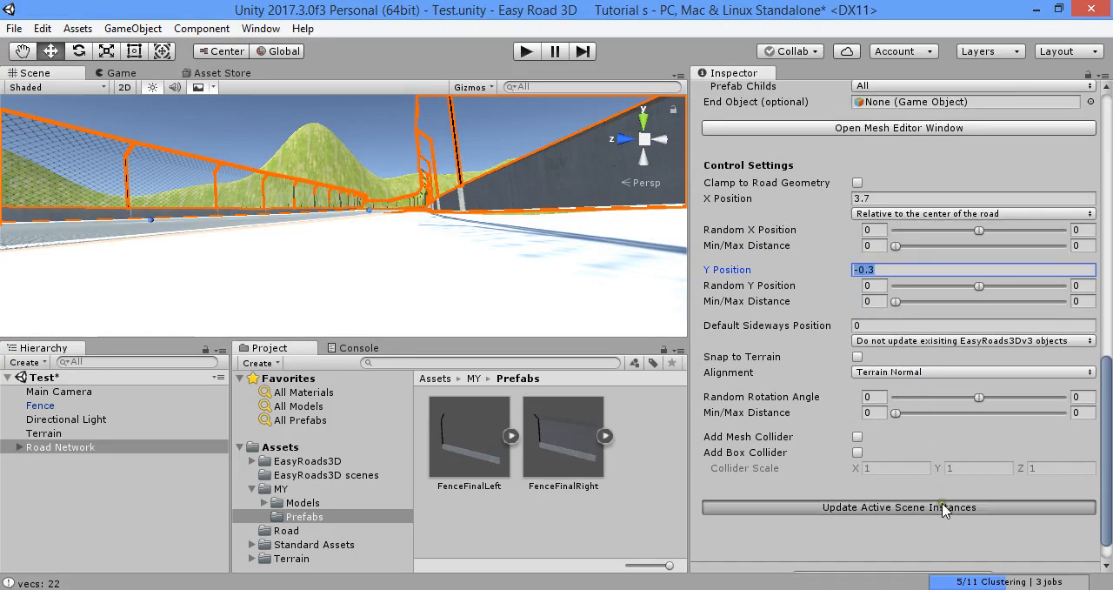
right_drag(499, 196, 398, 209)
key(w)
Set the Y Position of the Fence Left side object to -0.03 and update the active scene instances
click(888, 269)
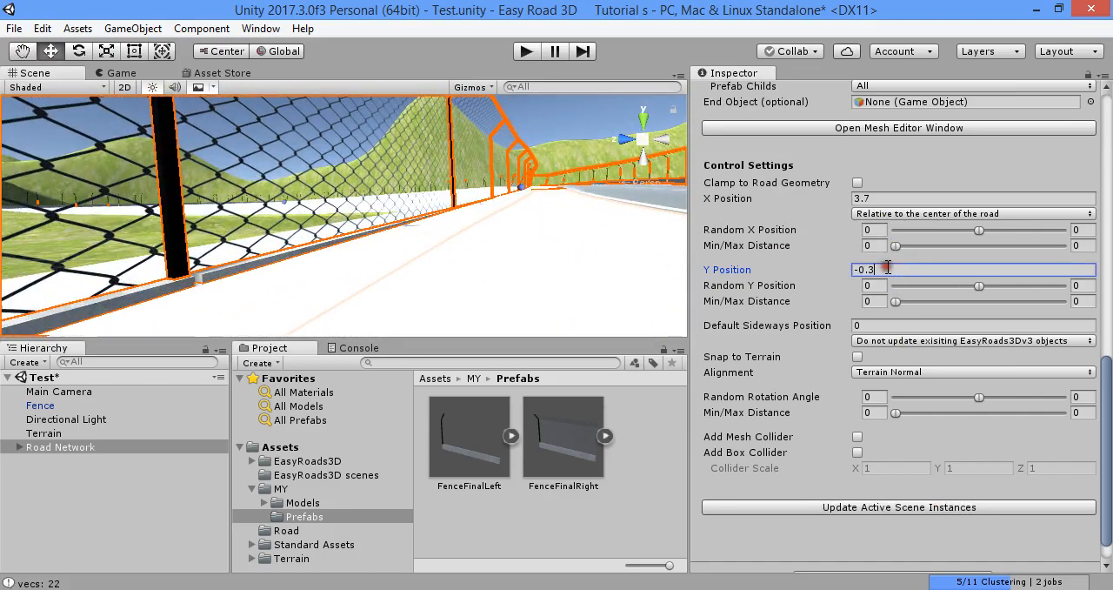
text(-.0)
key(Return)
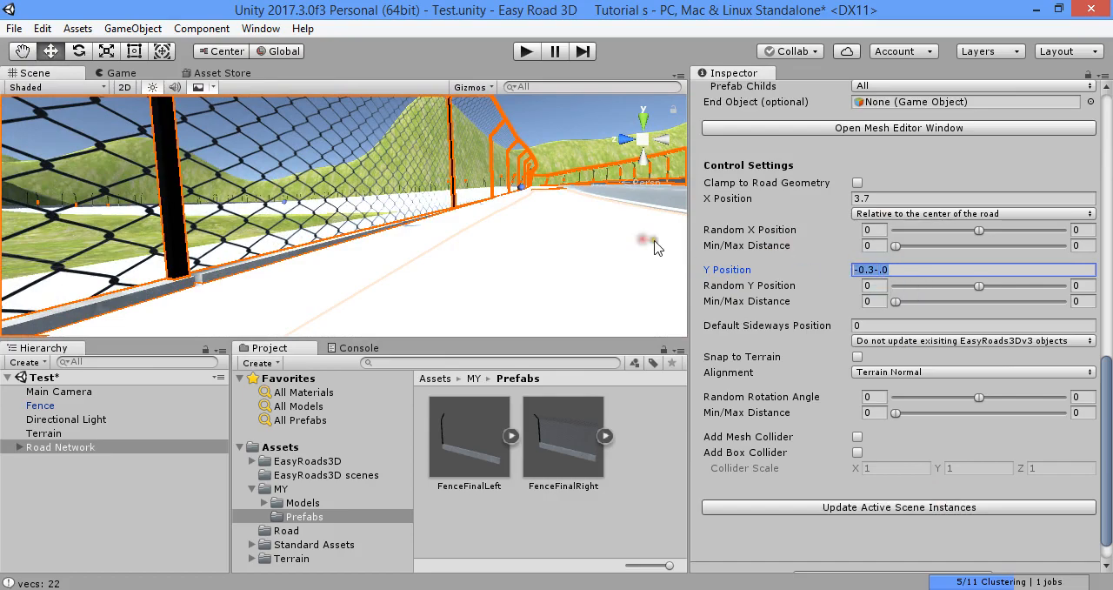
text(-.03)
key(Return)
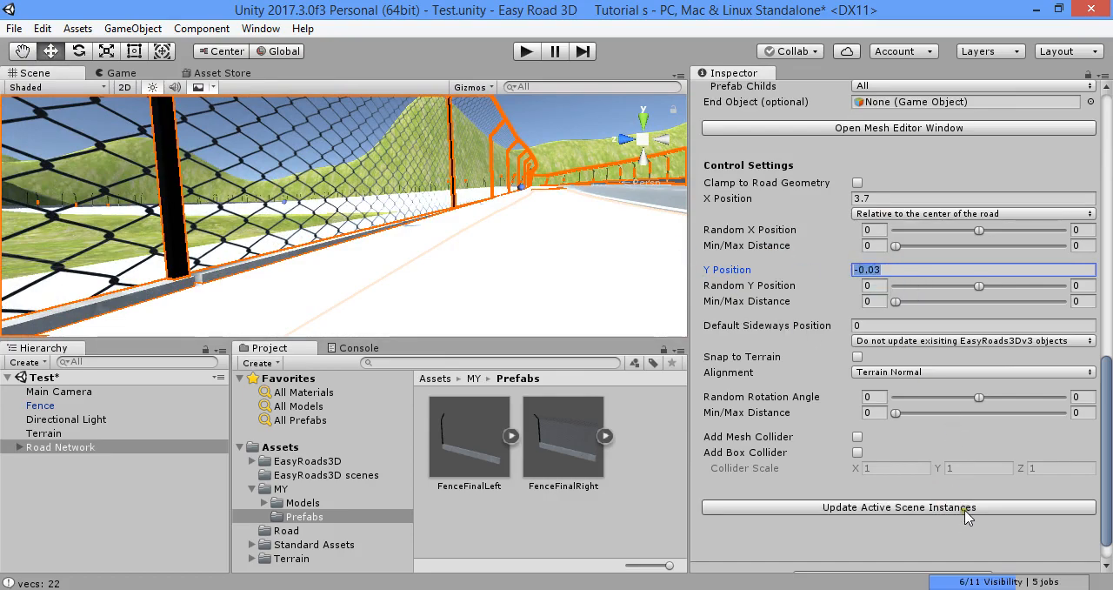
click(967, 507)
right_drag(477, 184, 556, 231)
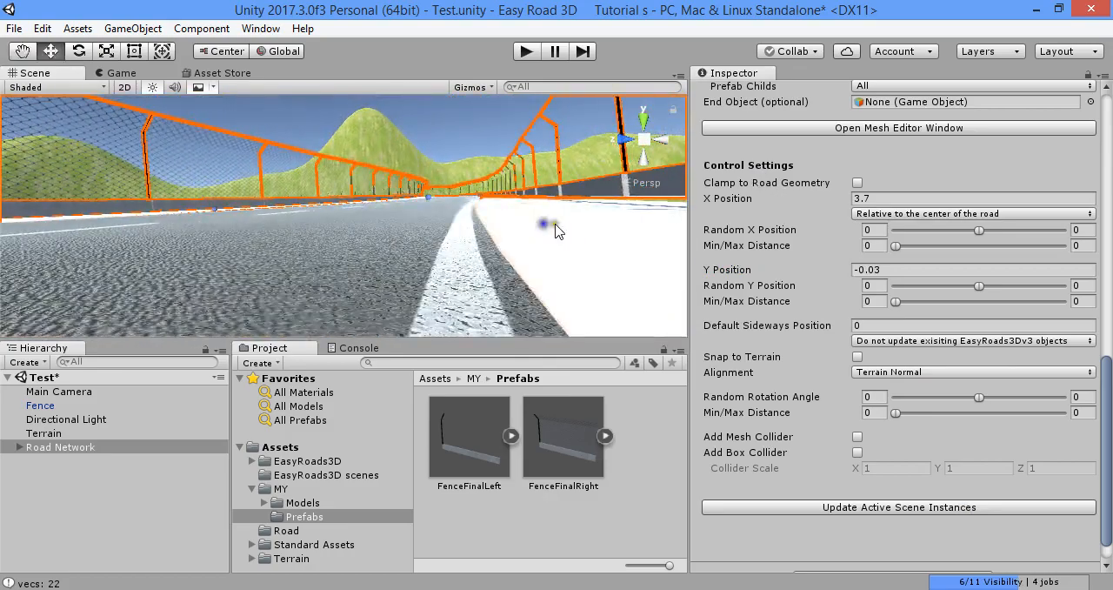
Set the Y Position of the Fence Right side object to -0.03 and update the active scene instances
scroll(893, 328, up, 4)
scroll(909, 291, up, 4)
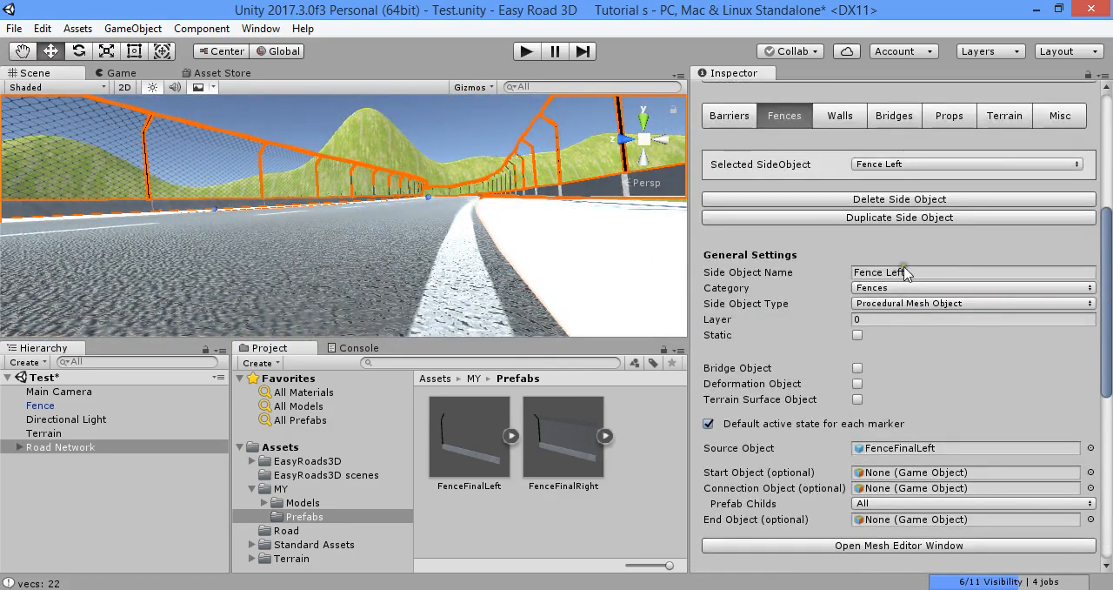
click(910, 163)
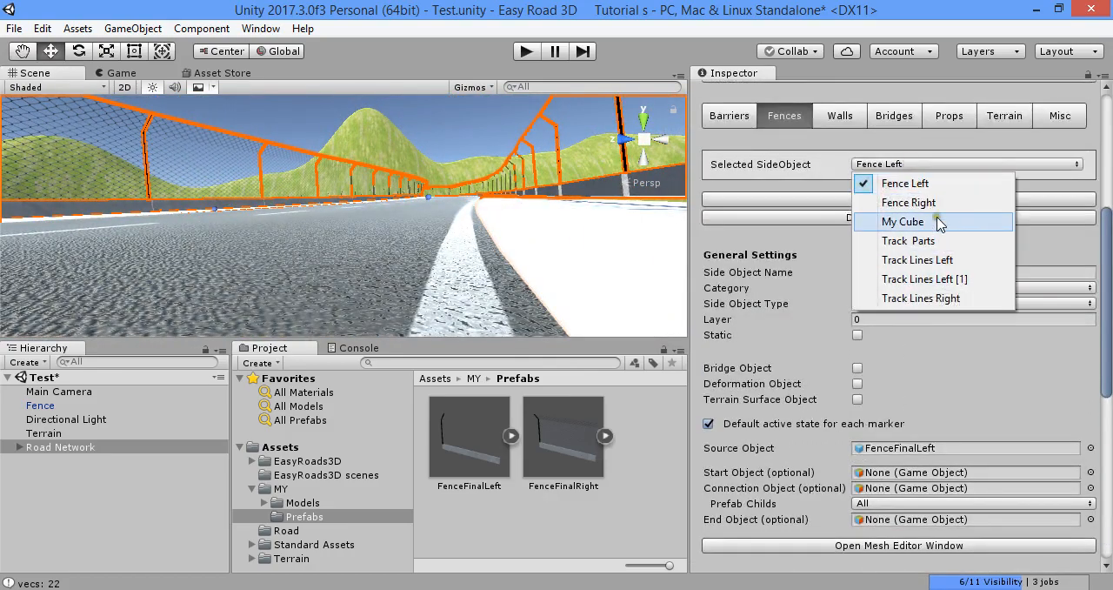
click(956, 200)
scroll(904, 331, down, 6)
click(921, 303)
scroll(908, 318, down, 3)
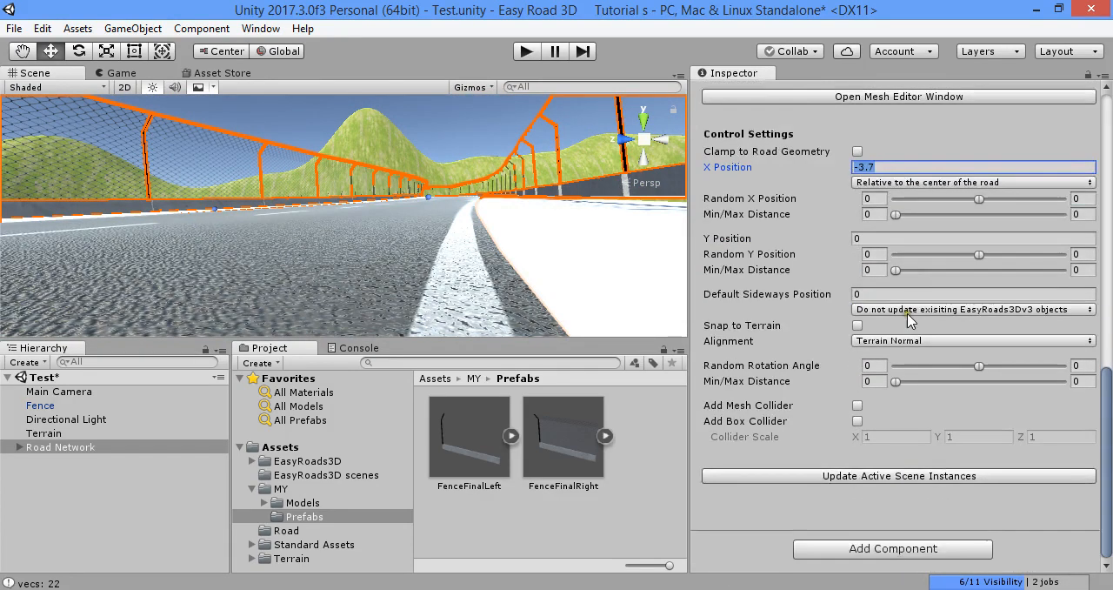
click(877, 240)
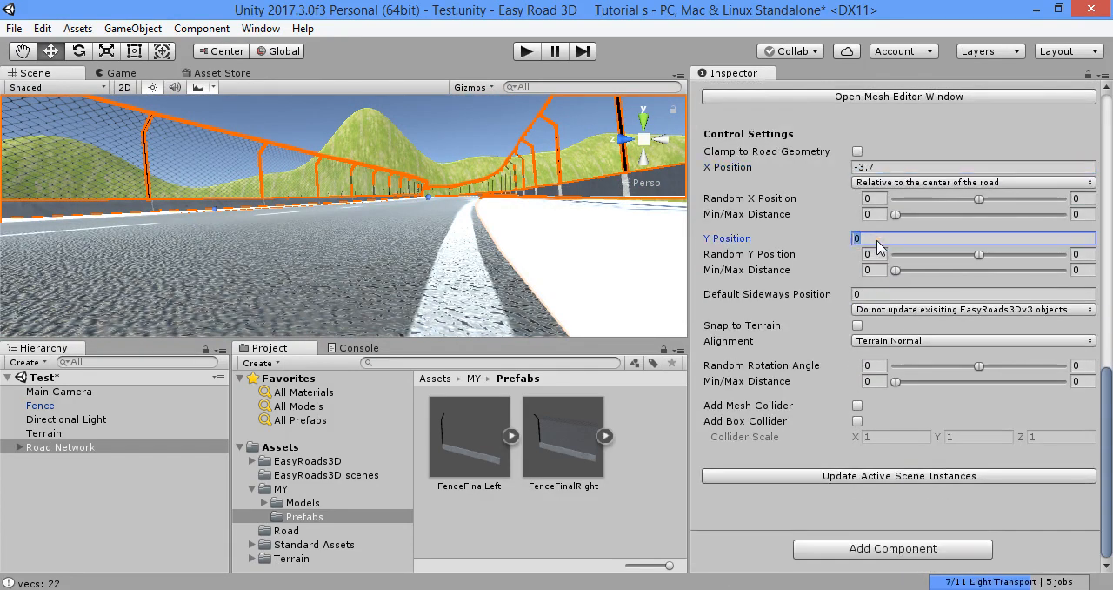
click(968, 477)
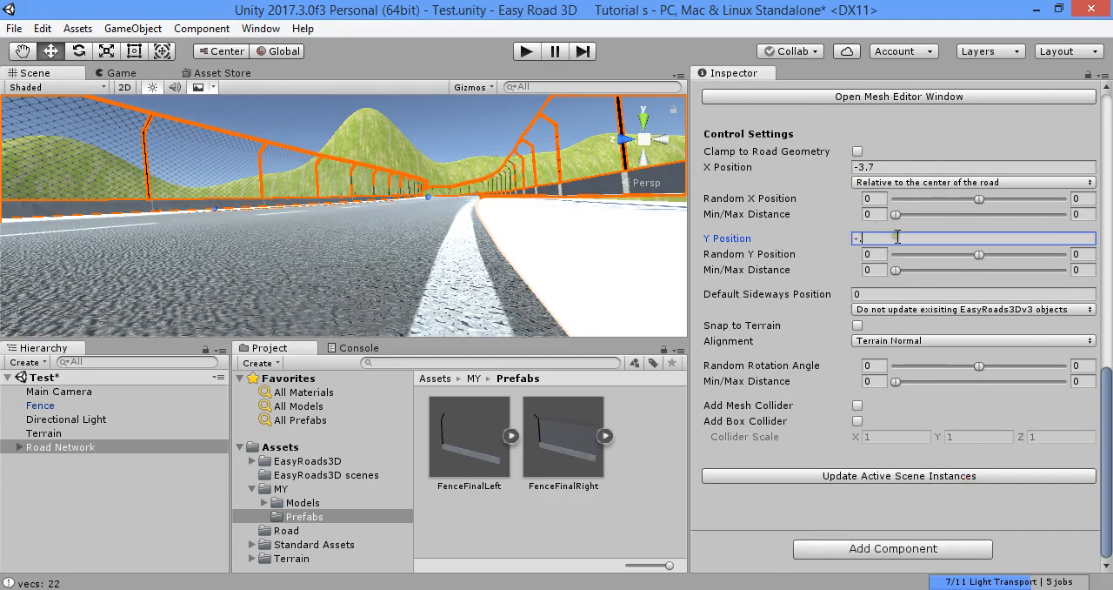
click(902, 475)
alt+drag(513, 134, 687, 290)
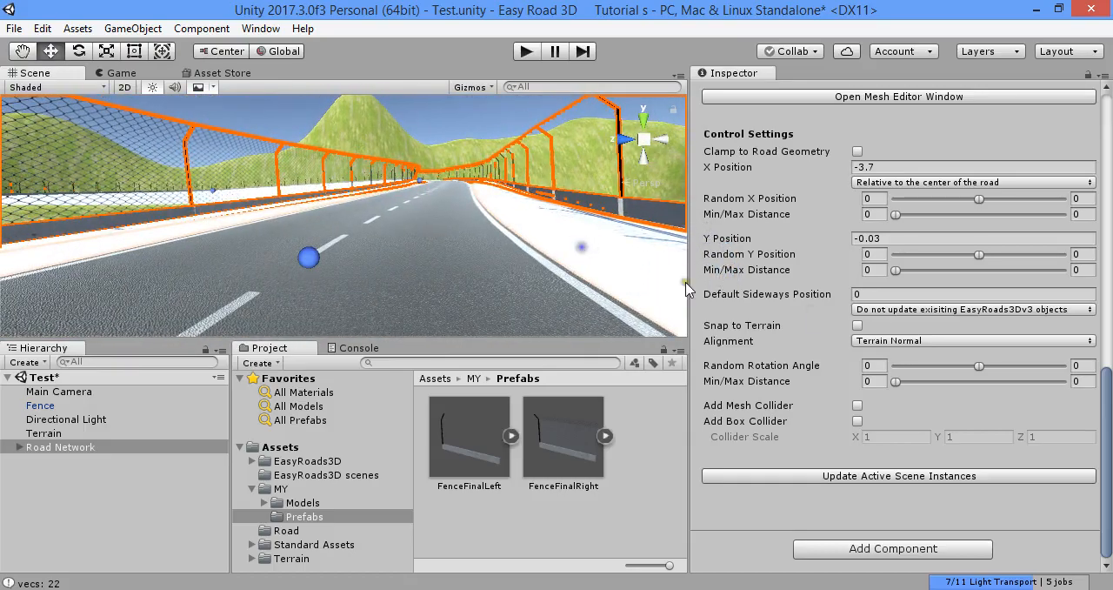
click(893, 238)
Rebuild all terrains with the lowered fences, then select the Terrain and inspect both fences along the road
scroll(893, 238, up, 10)
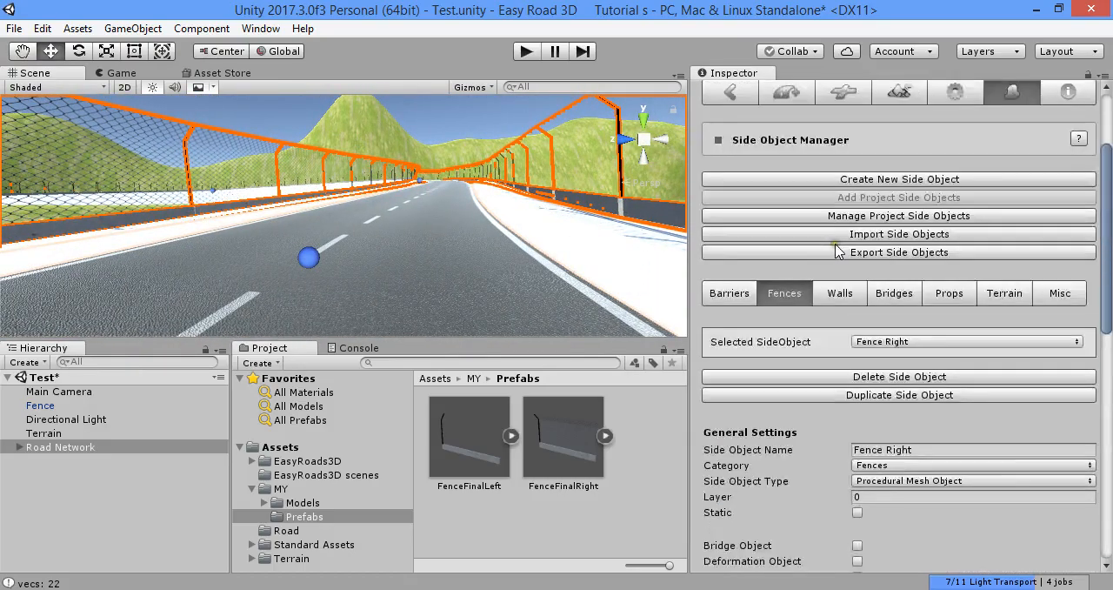
scroll(899, 285, up, 3)
click(899, 228)
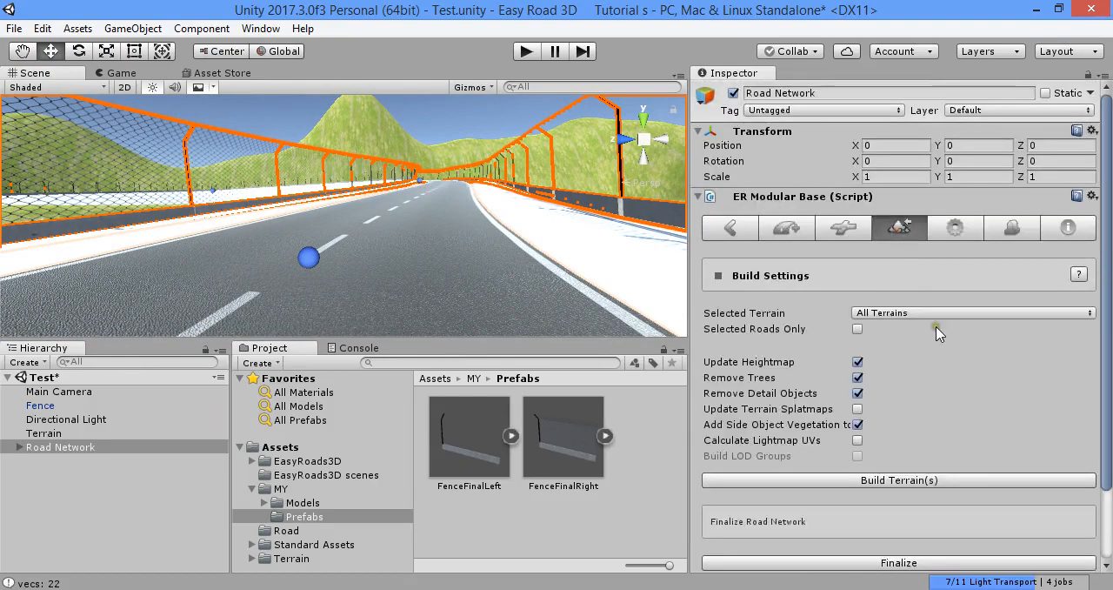
click(943, 480)
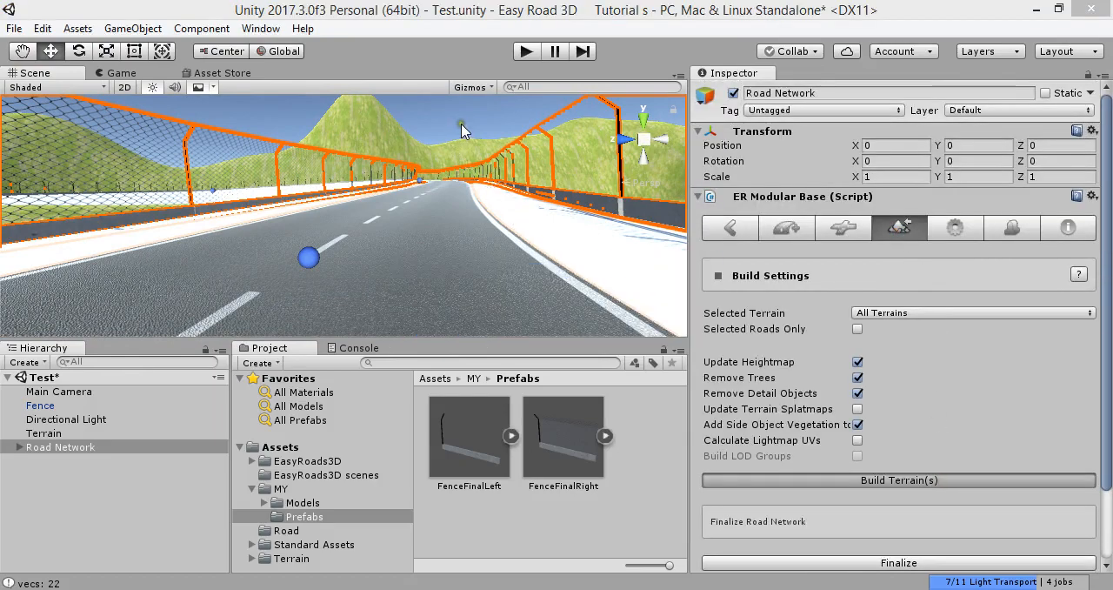
right_drag(465, 126, 171, 385)
click(152, 404)
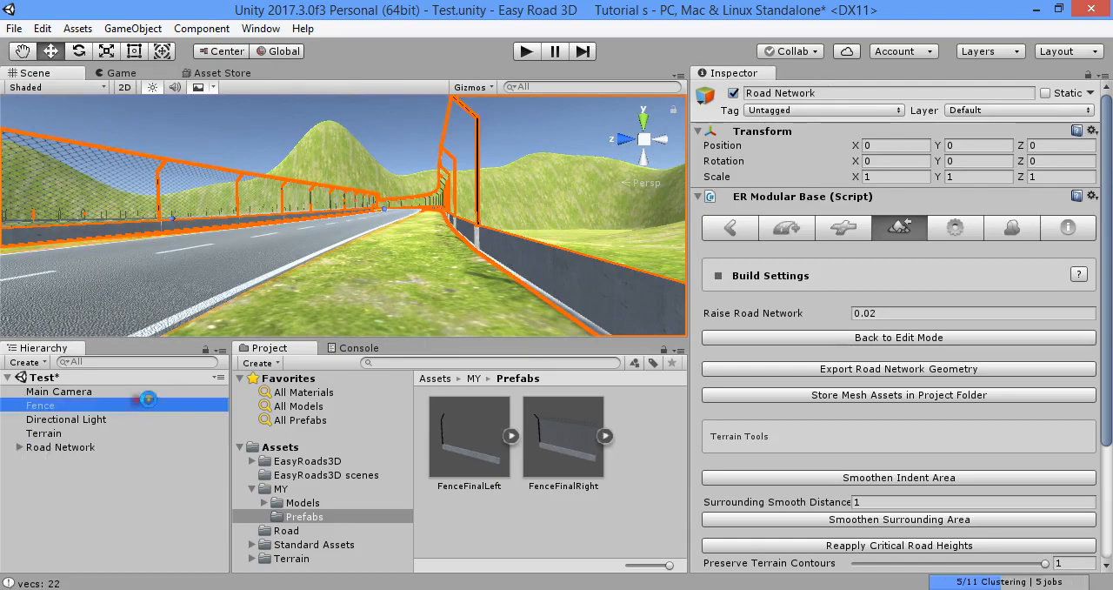
click(103, 419)
click(87, 432)
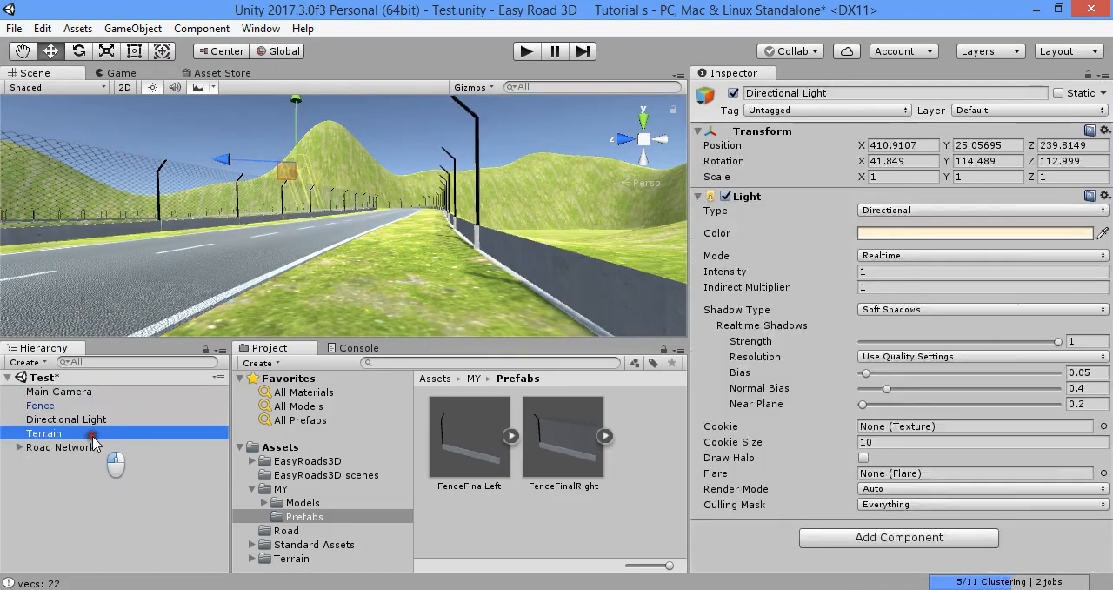
right_drag(330, 313, 718, 309)
right_drag(628, 291, 411, 231)
right_drag(256, 261, 520, 254)
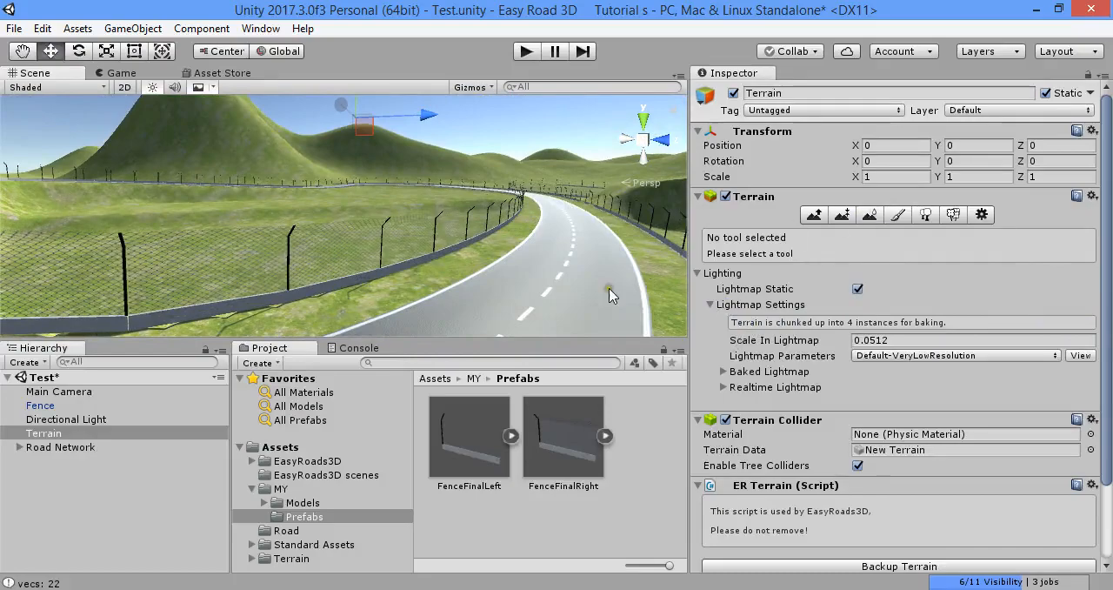
Select the Road Network and switch it back to edit mode
click(139, 446)
click(913, 338)
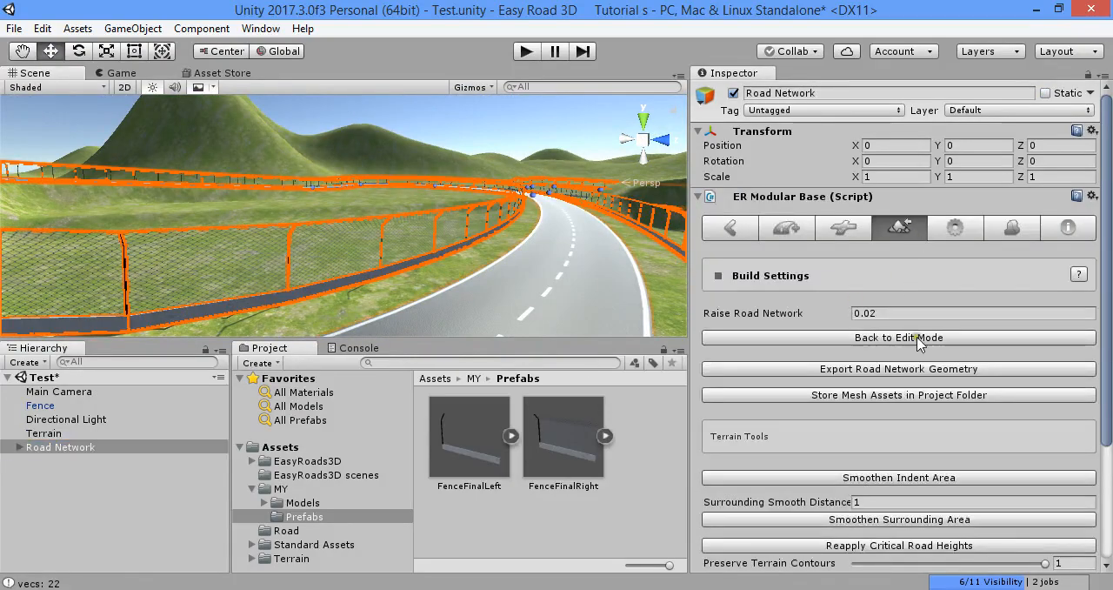
right_drag(416, 246, 148, 265)
right_drag(1038, 307, 1110, 264)
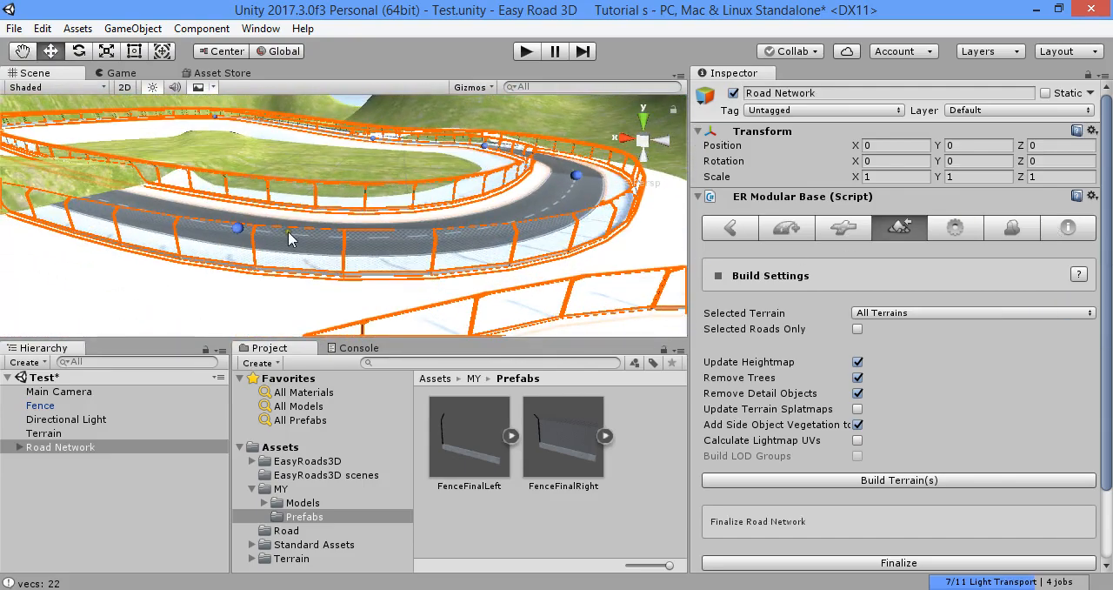
Select a marker on the curved stretch of Default Road 001 and review its settings down to the marker side object options
click(237, 227)
click(728, 228)
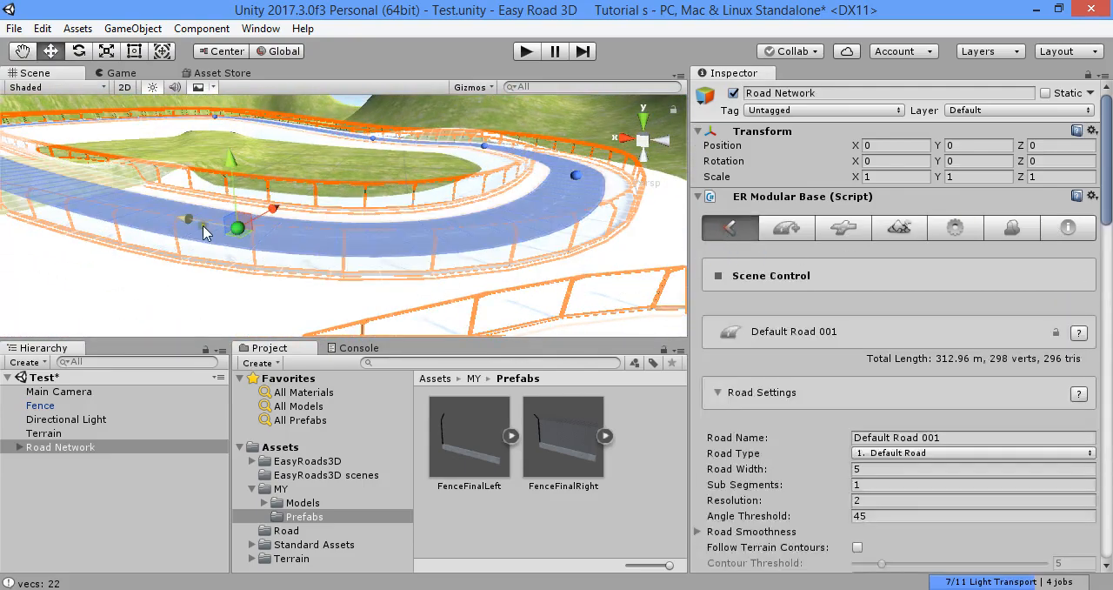
click(734, 393)
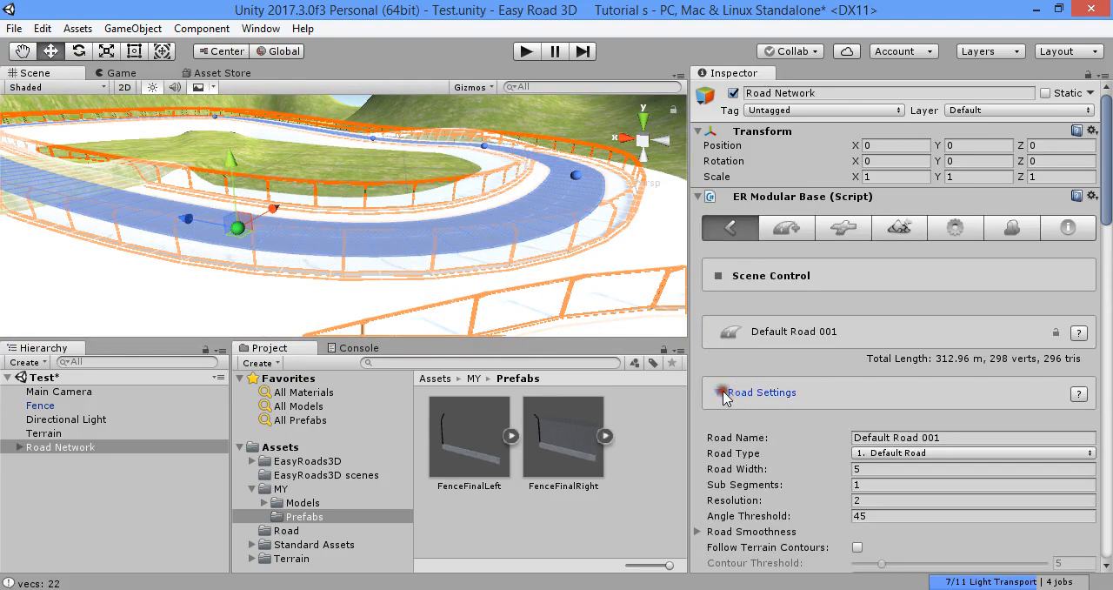
scroll(723, 398, down, 15)
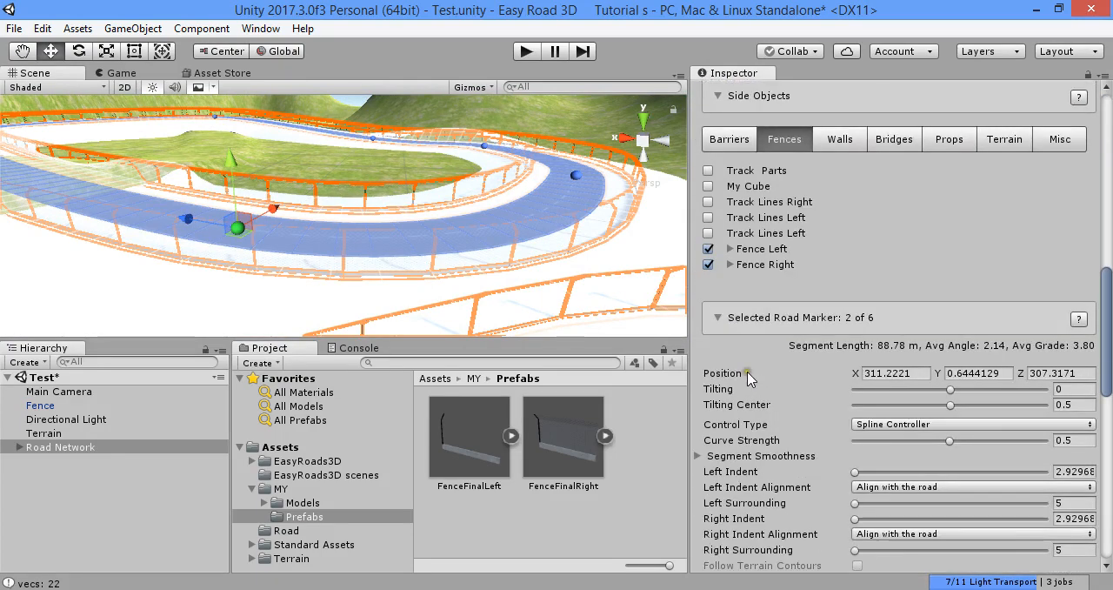
scroll(835, 323, down, 7)
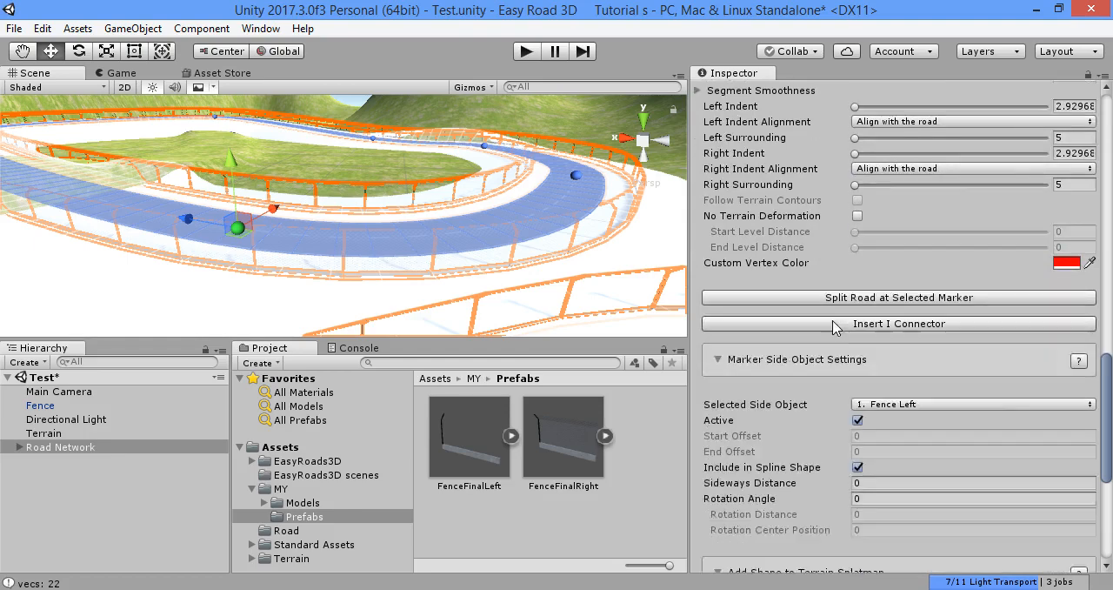
scroll(834, 324, up, 3)
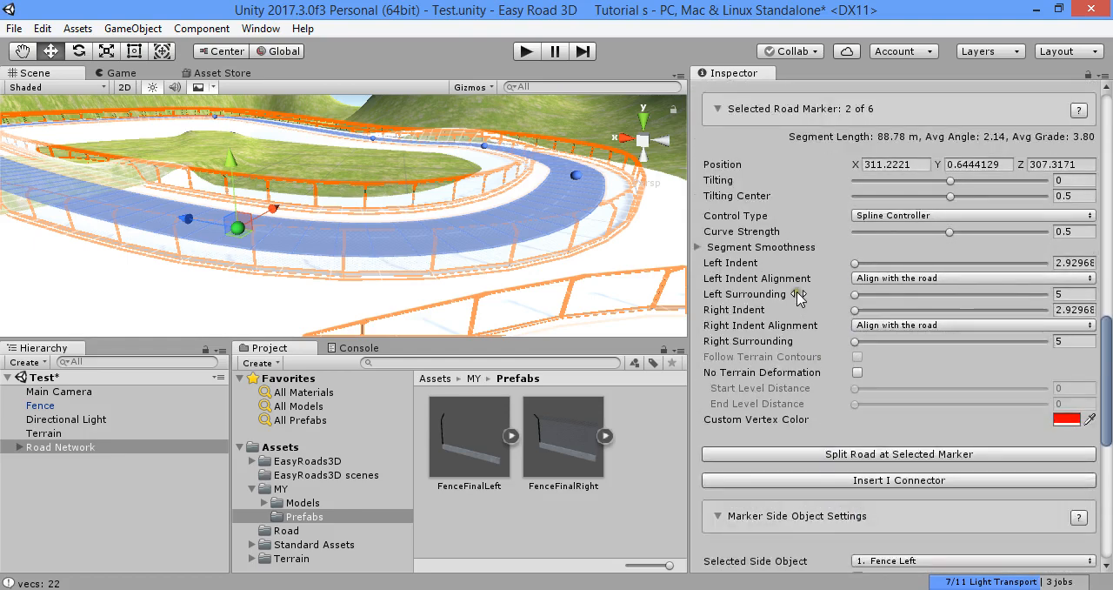
scroll(792, 313, down, 3)
scroll(793, 315, up, 4)
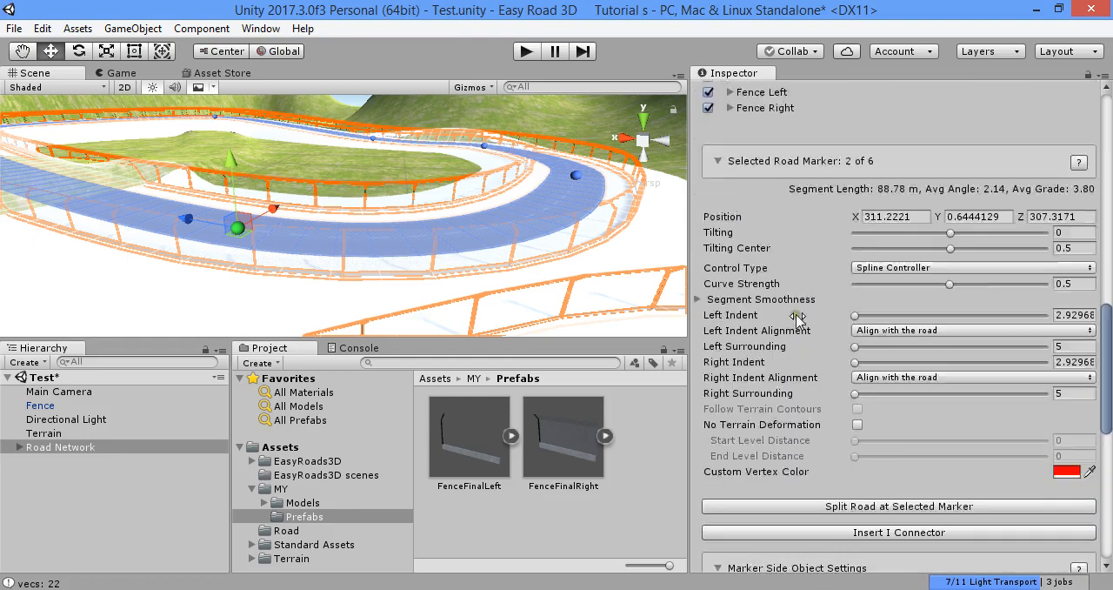
scroll(793, 316, down, 5)
scroll(801, 322, down, 1)
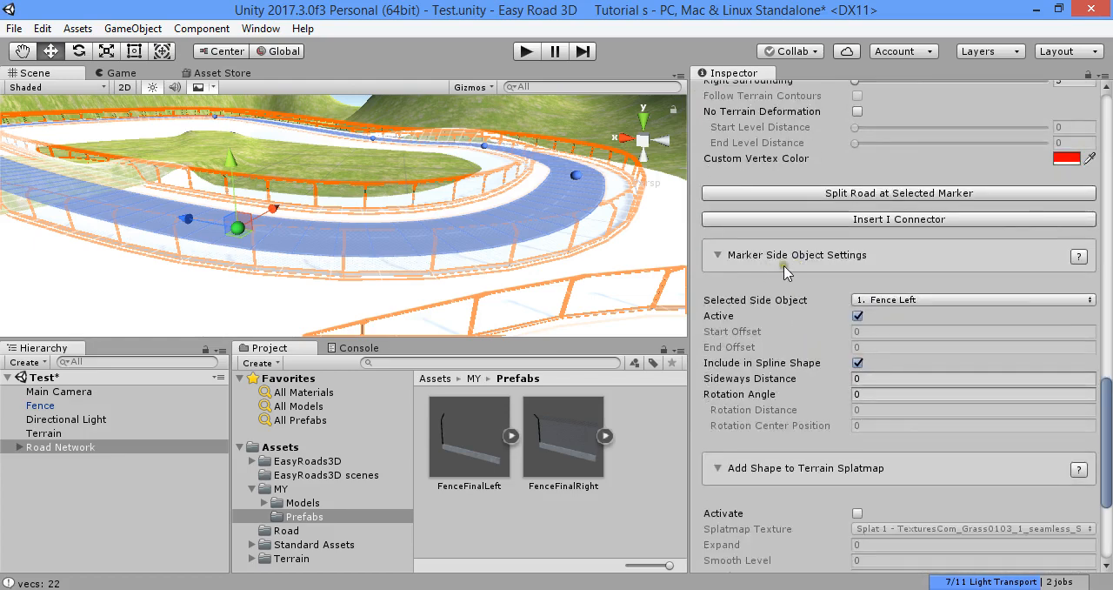
Try deactivating Fence Left at the selected road markers, then activate it again
click(857, 317)
mouse_move(494, 277)
right_down()
mouse_move(342, 223)
mouse_move(316, 241)
mouse_move(540, 314)
mouse_move(502, 241)
mouse_move(553, 249)
mouse_move(546, 231)
right_up()
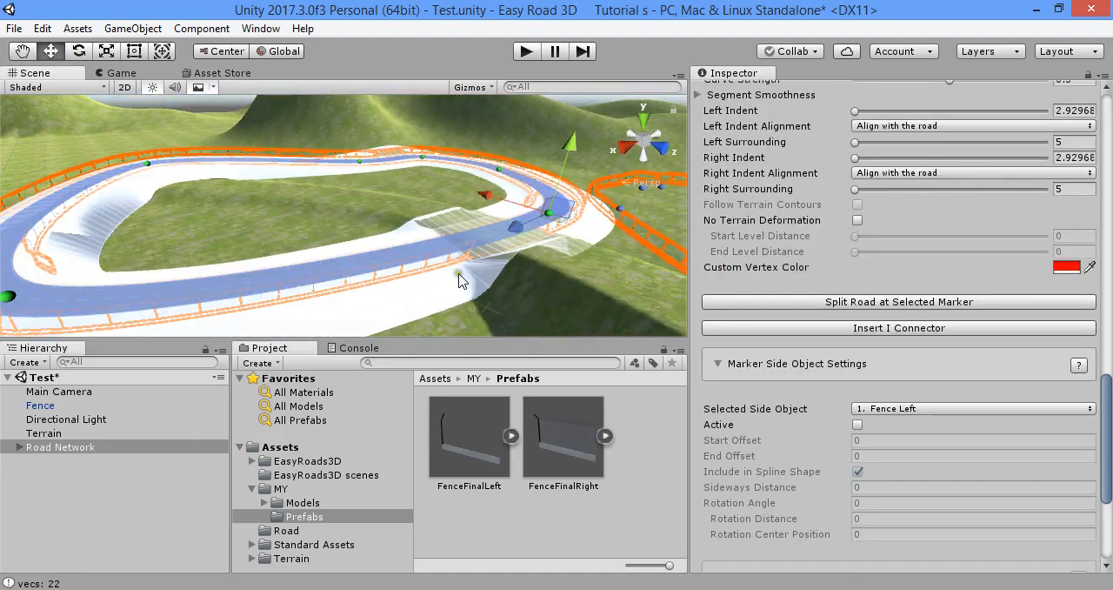
click(859, 425)
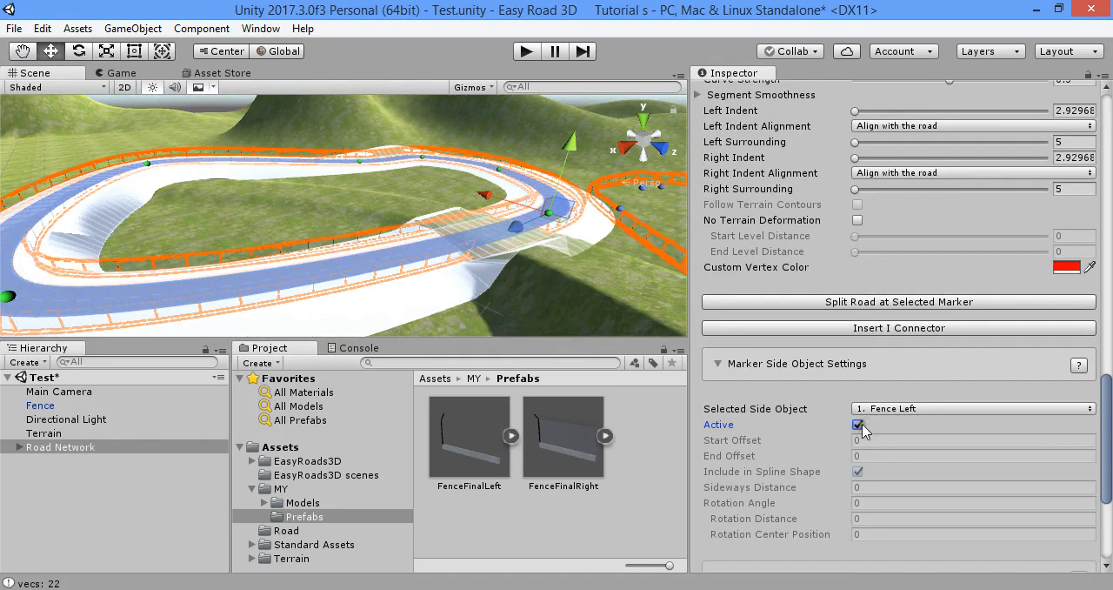
Choose Fence Right as the selected side object and try switching it off and on at the selected markers
click(883, 408)
click(901, 448)
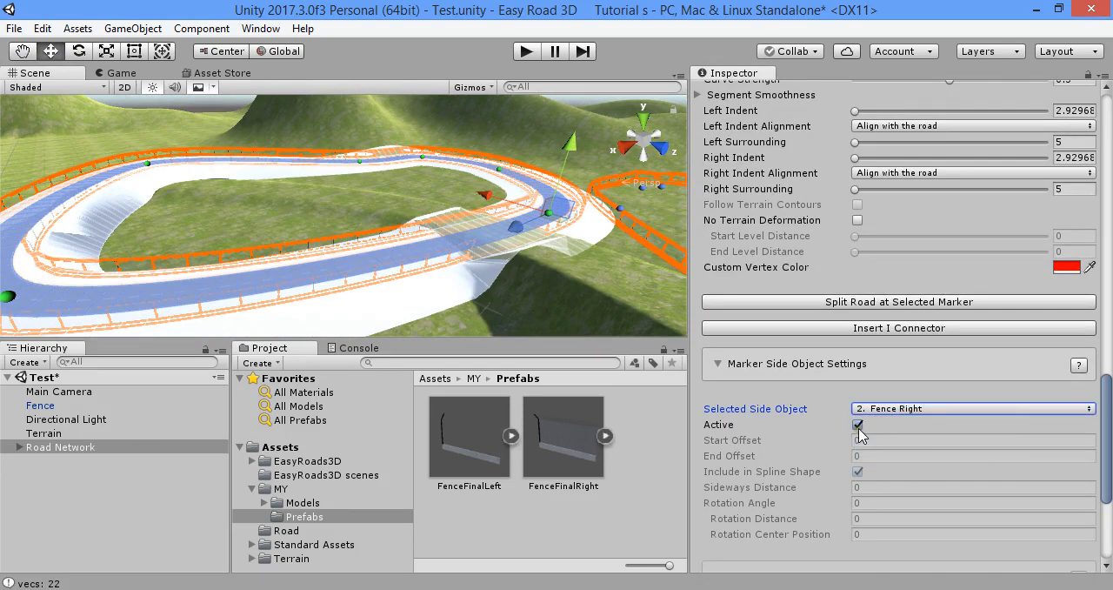
click(858, 425)
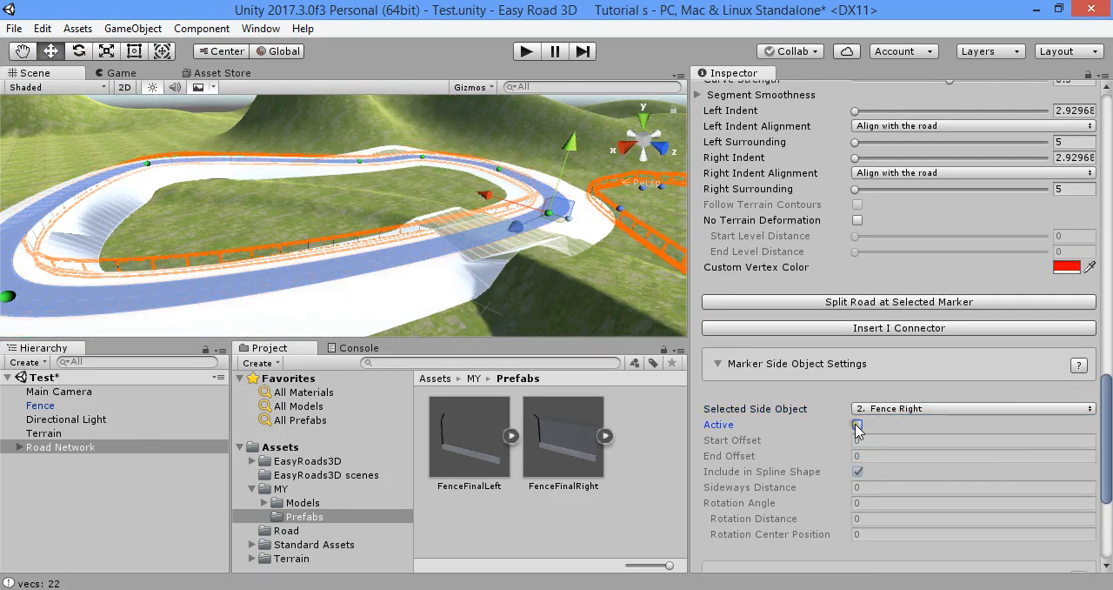
click(856, 425)
click(857, 425)
click(858, 425)
click(860, 425)
click(858, 425)
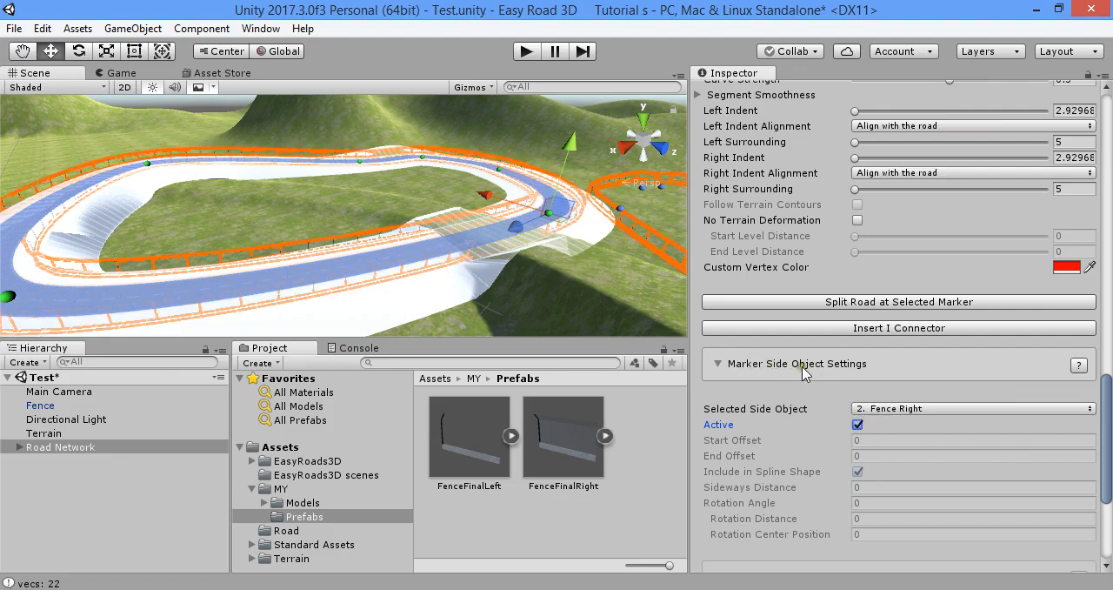
Clear the marker selection, select the marker just before the sharp bend and deactivate Fence Right there
scroll(815, 380, down, 4)
right_drag(358, 235, 359, 265)
mouse_move(574, 166)
right_down()
mouse_move(609, 122)
mouse_move(497, 249)
mouse_move(513, 269)
right_up()
click(545, 306)
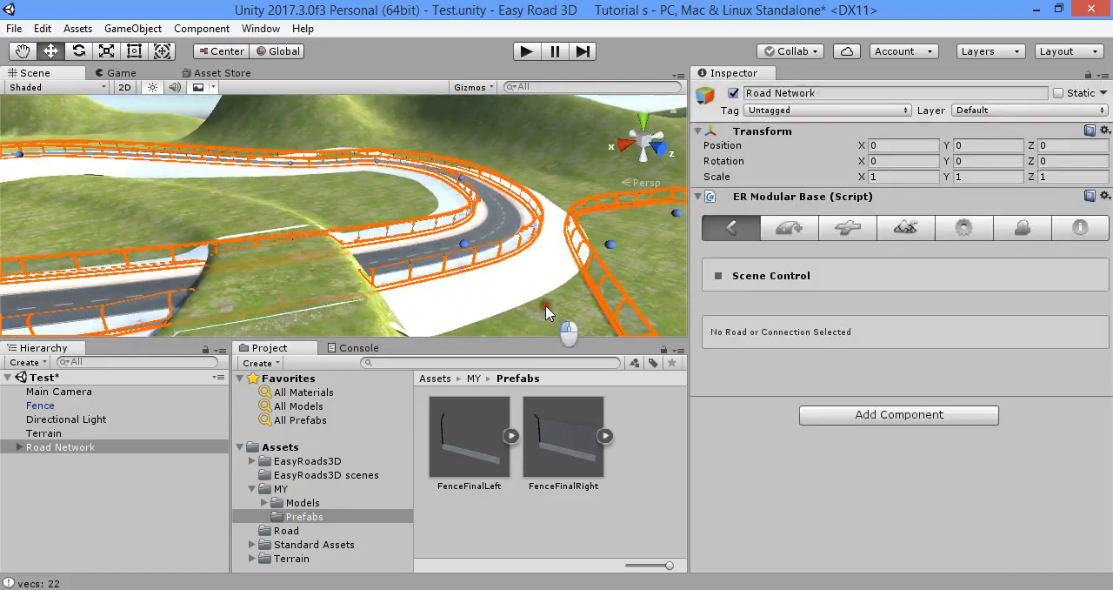
click(464, 243)
scroll(798, 382, down, 7)
scroll(801, 385, down, 10)
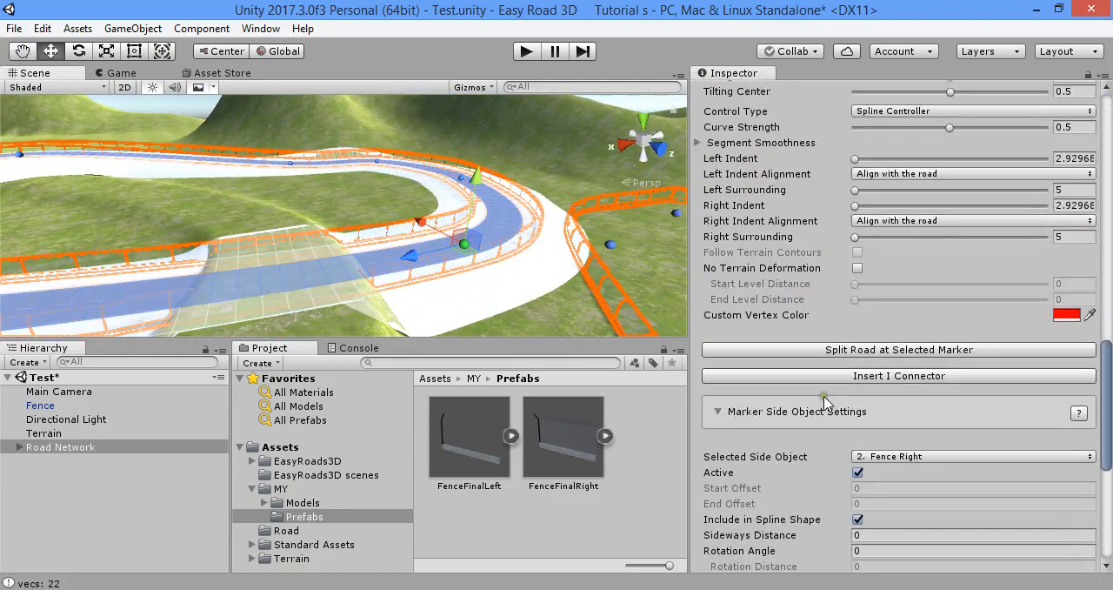
scroll(857, 360, down, 2)
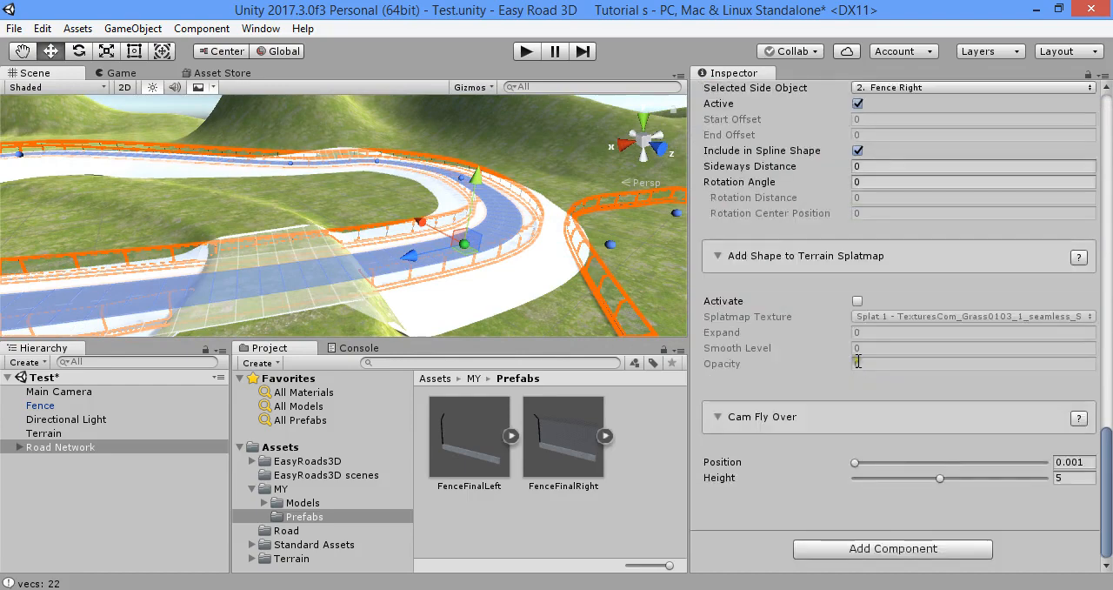
scroll(869, 339, up, 7)
scroll(899, 414, down, 2)
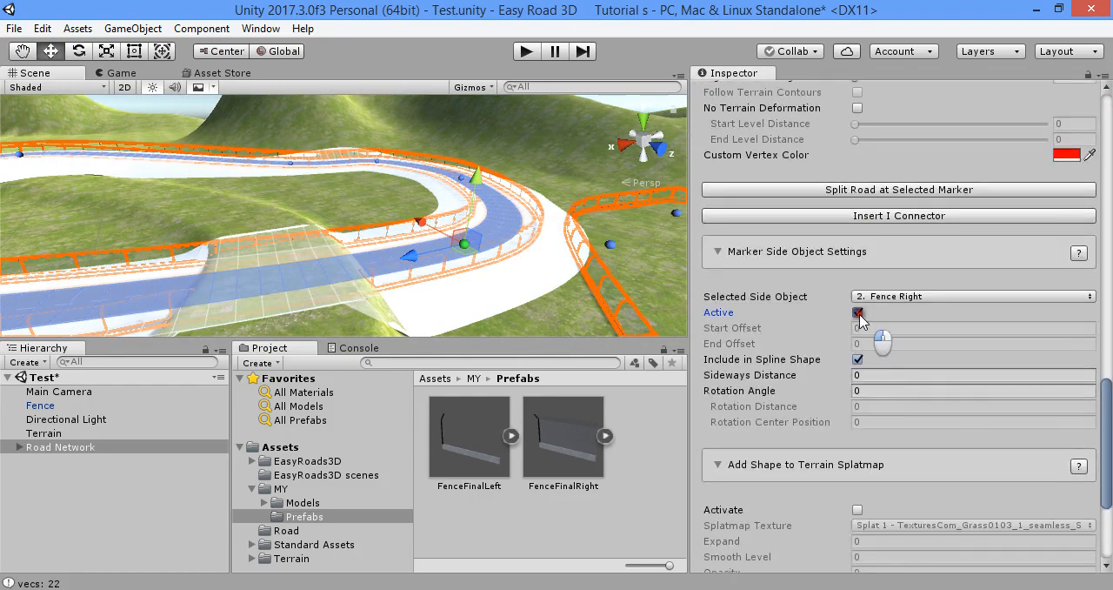
click(859, 314)
click(859, 314)
click(859, 314)
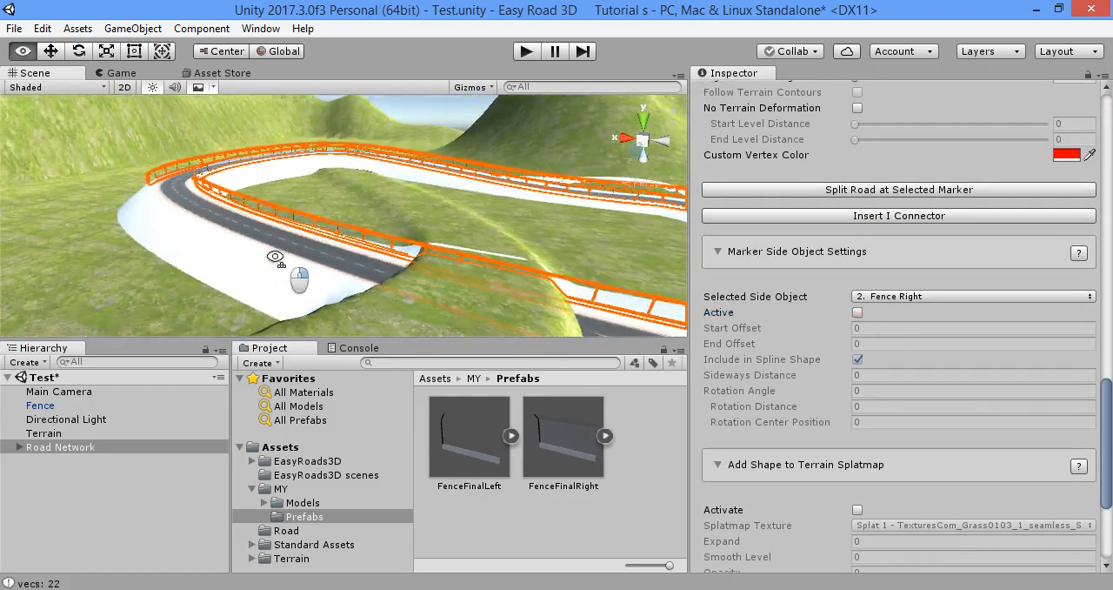
Select another marker farther along Default Road 001, deactivate Fence Right there and check the gap along the road
right_drag(276, 256, 275, 258)
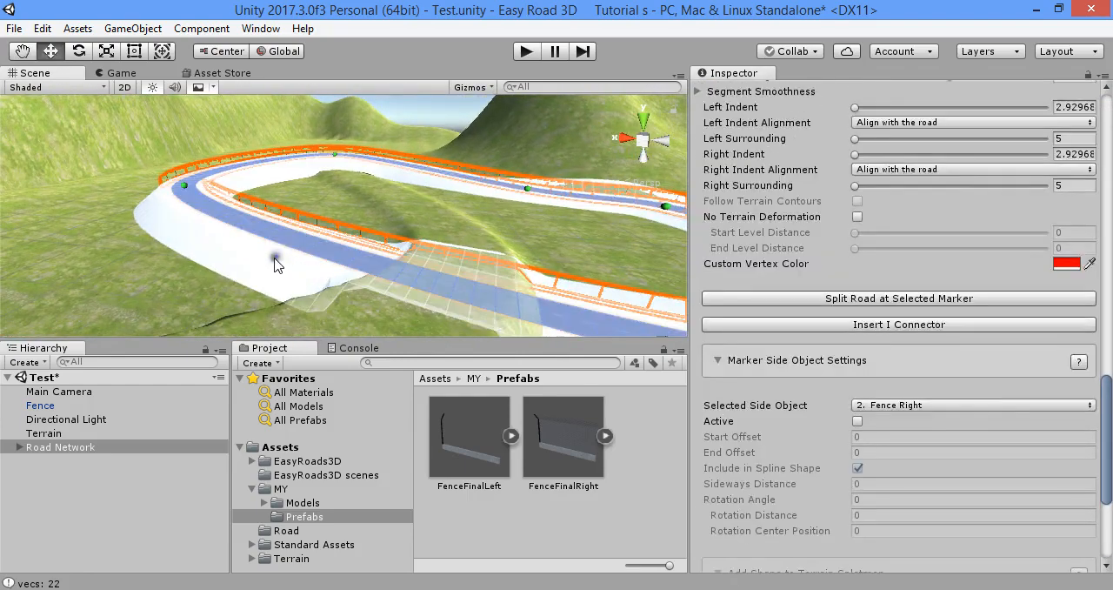
key(w)
right_drag(188, 220, 846, 189)
right_drag(646, 247, 421, 252)
click(422, 249)
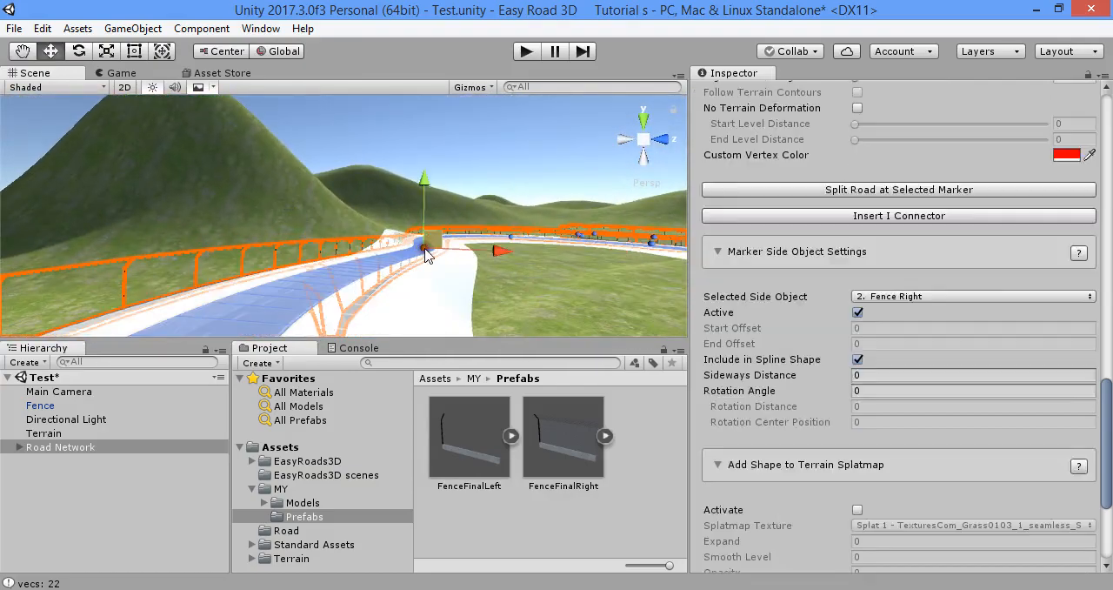
click(858, 313)
key(w)
right_drag(522, 253, 433, 316)
right_drag(573, 249, 467, 263)
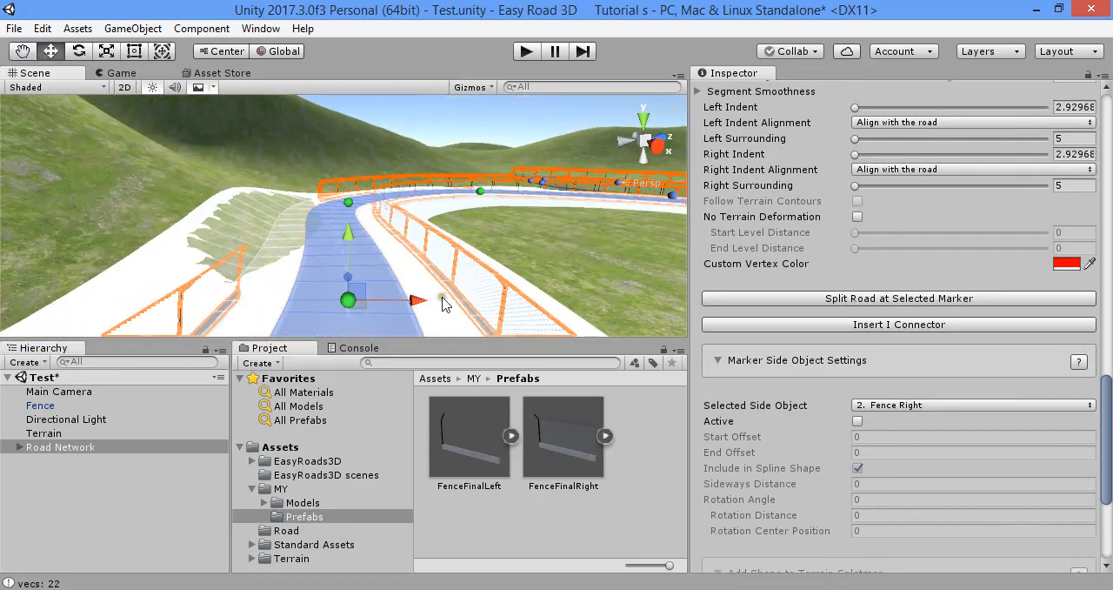
Rebuild all terrains with the partial right fence, then select the Directional Light and inspect the open roadside
scroll(905, 347, up, 15)
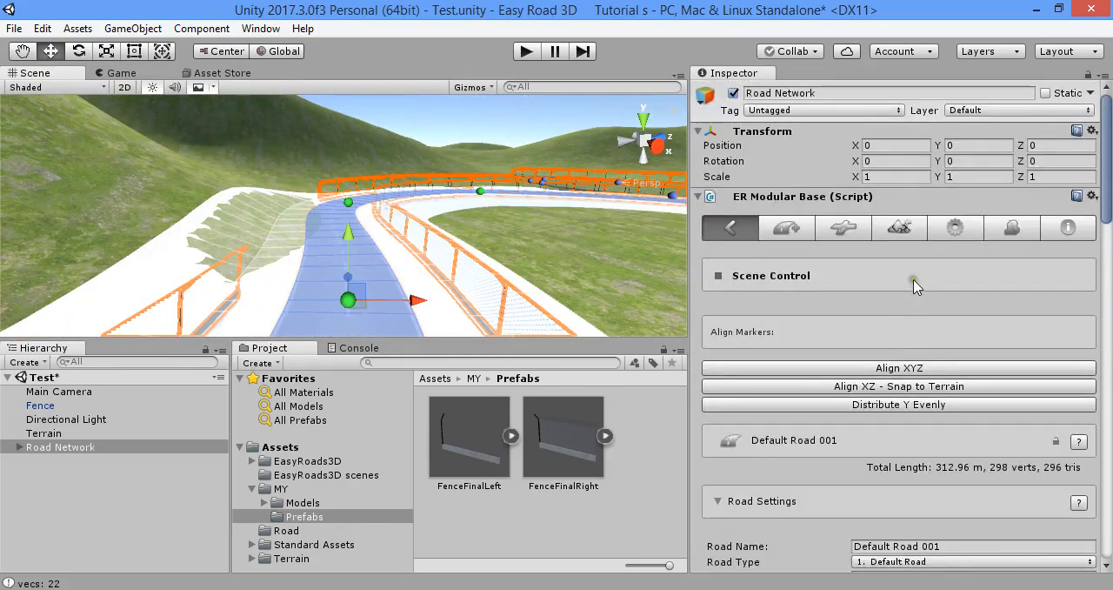
click(901, 227)
click(944, 481)
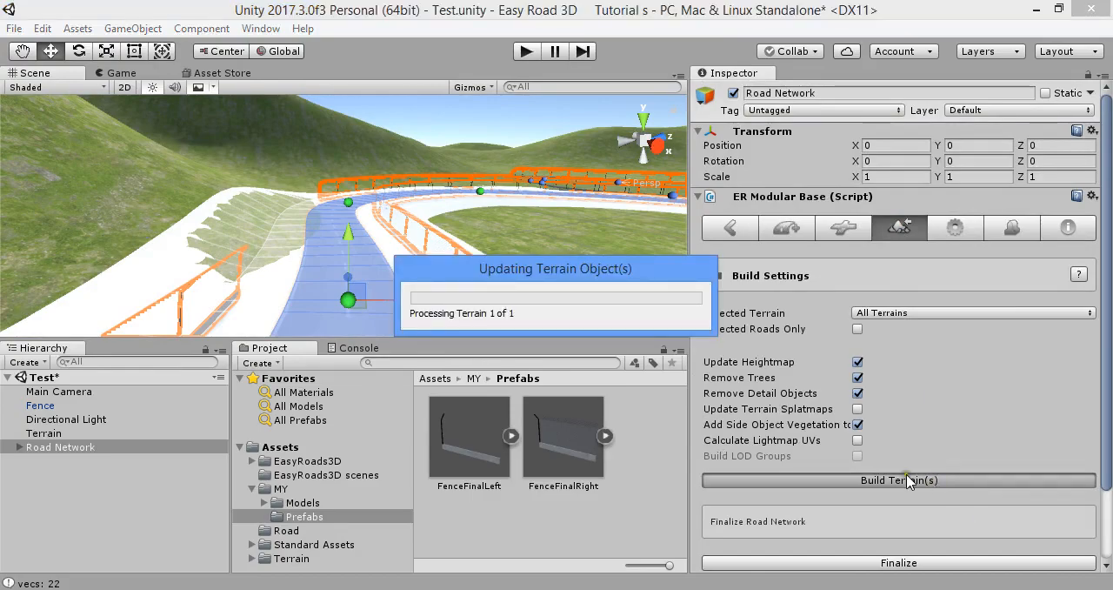
click(135, 423)
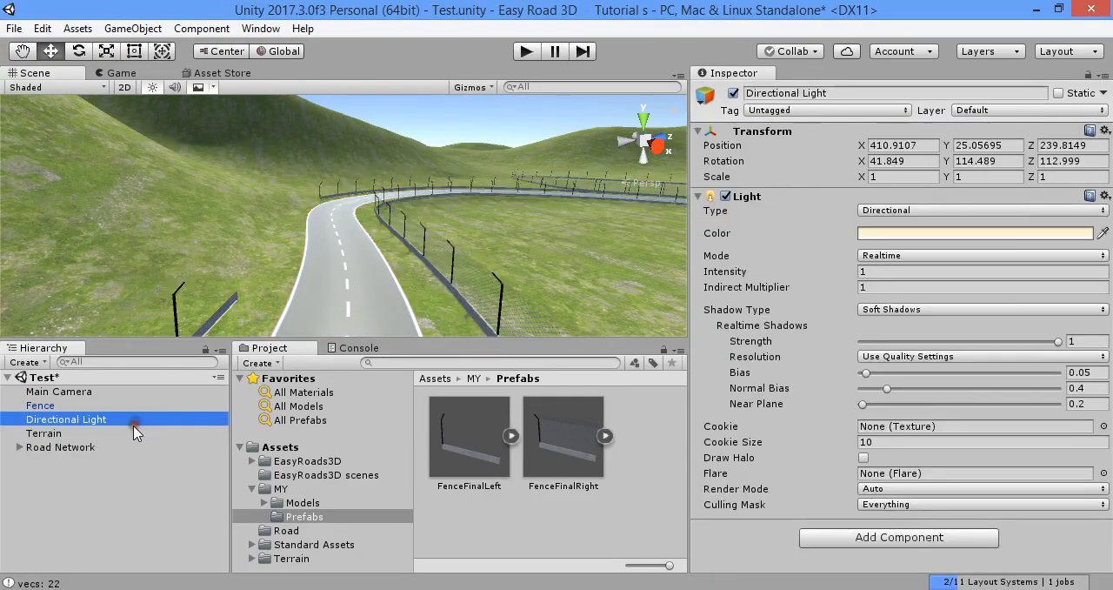
right_drag(265, 291, 929, 334)
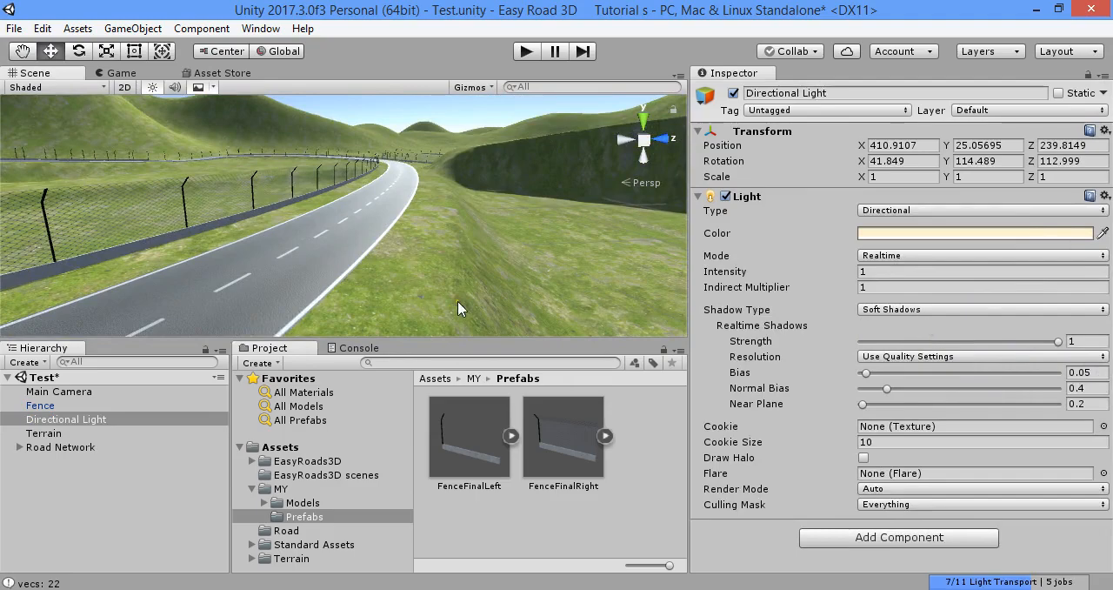
right_drag(461, 308, 439, 291)
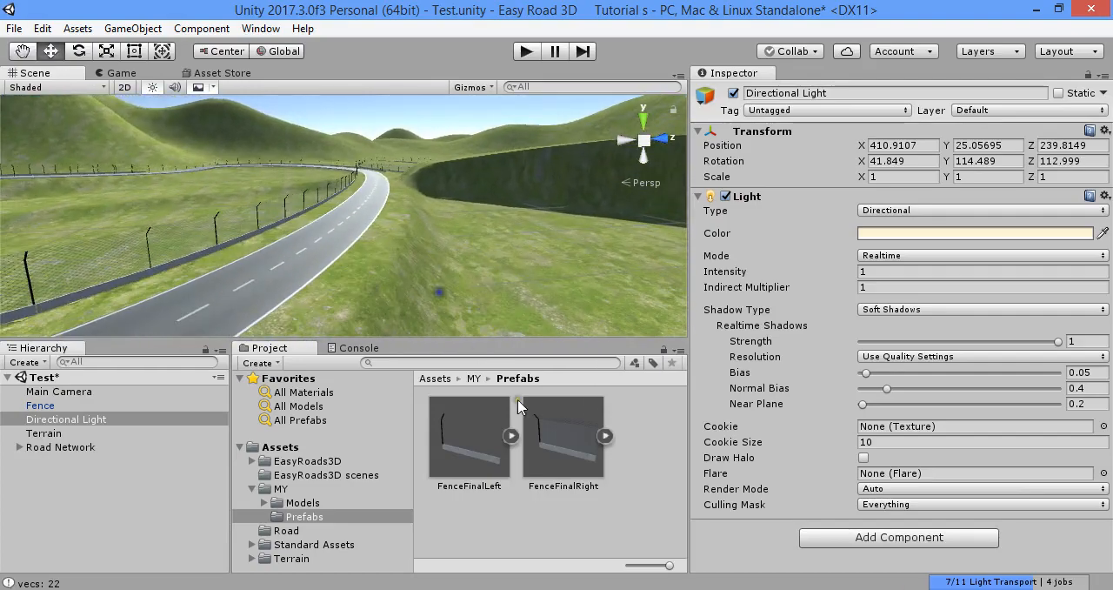